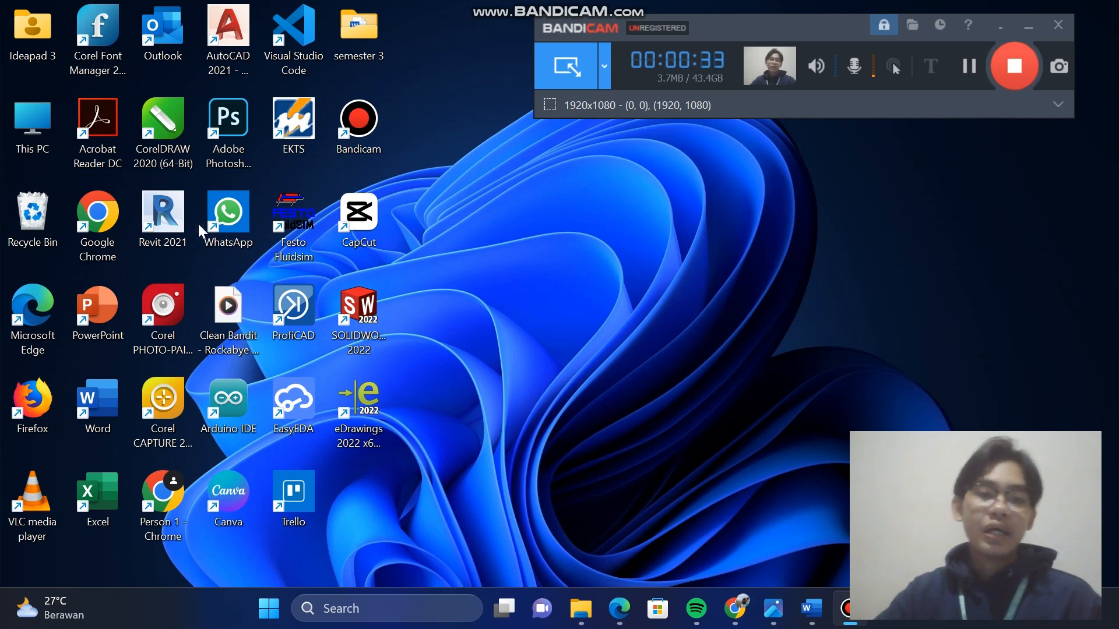
# Launch Autodesk Revit and create a new project from the Construction Template
pyautogui.doubleClick(164, 217)
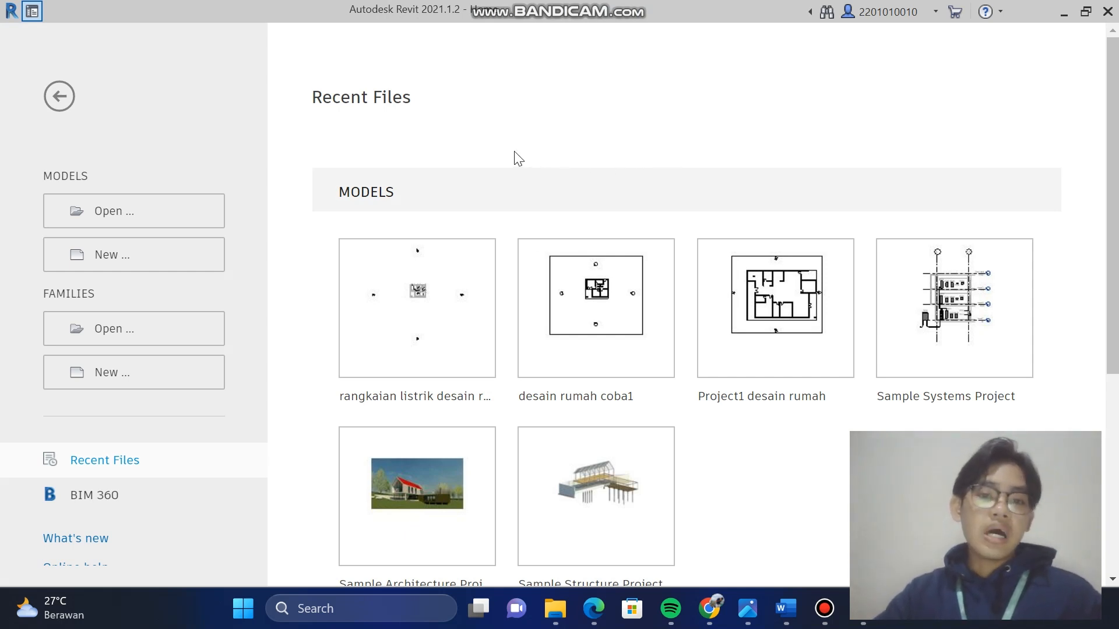
pyautogui.click(154, 254)
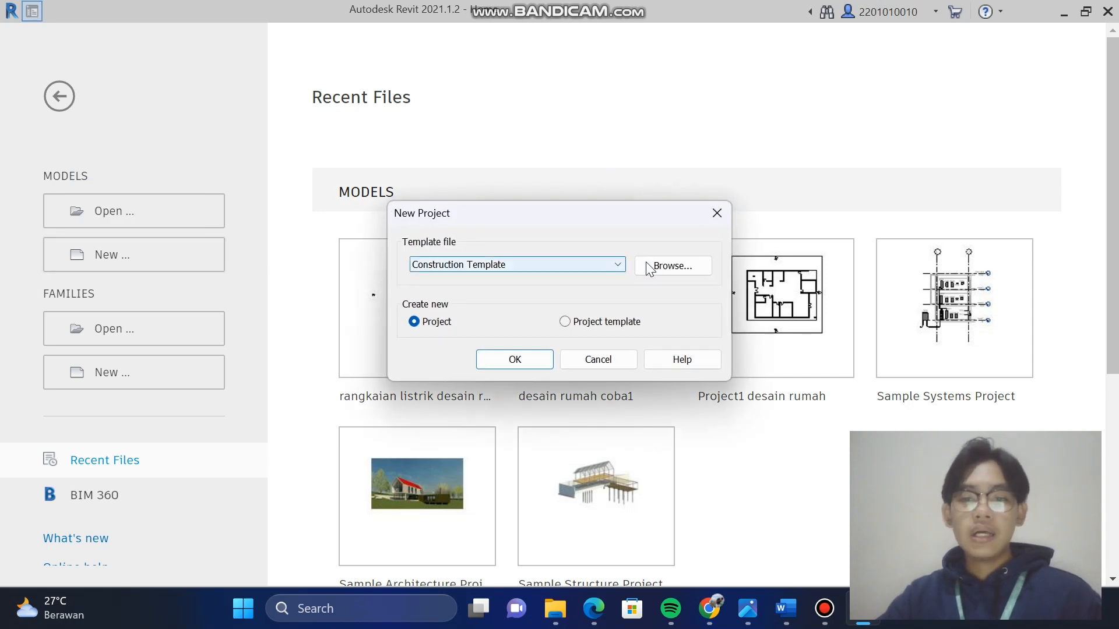
pyautogui.click(532, 358)
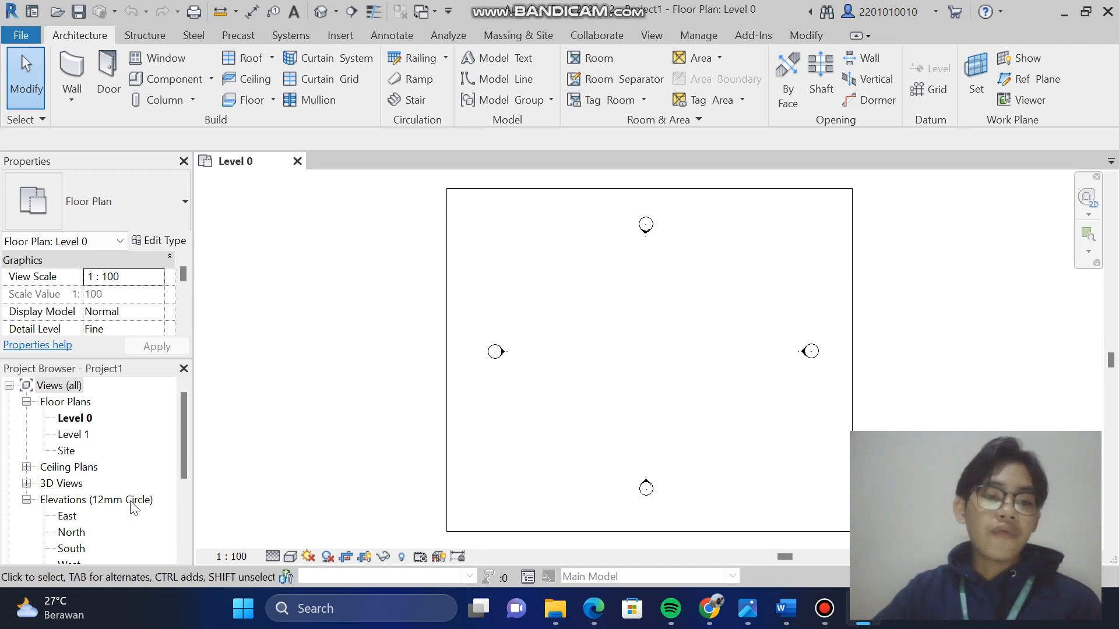
# In the South elevation, draw a new level at about 2600 between Level 0 and Level 1
pyautogui.scroll(-2, 188, 455)
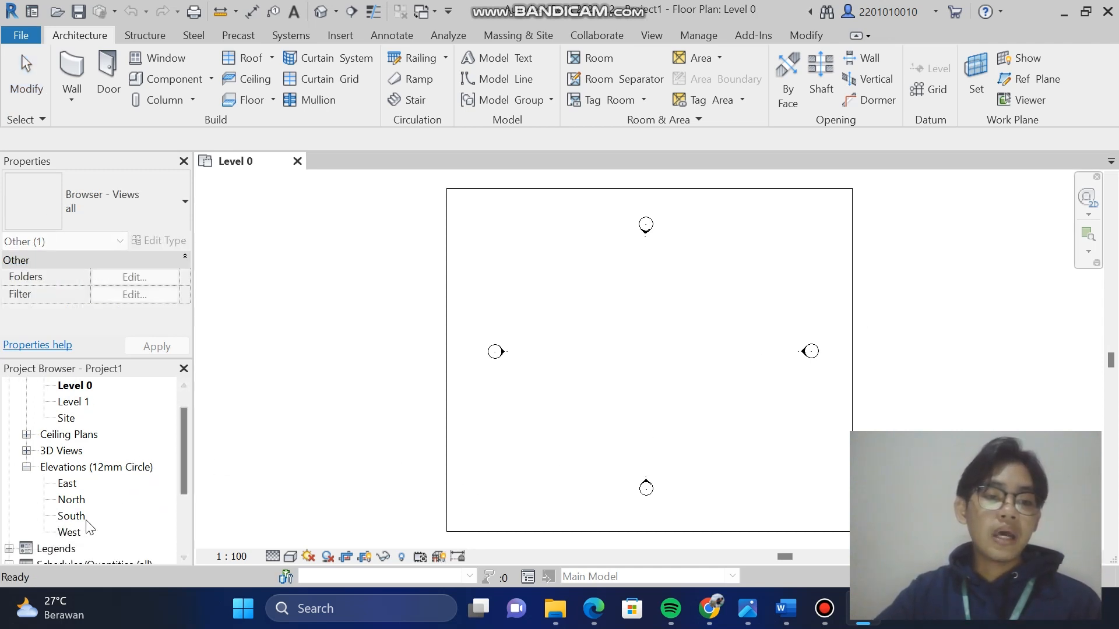
pyautogui.doubleClick(70, 517)
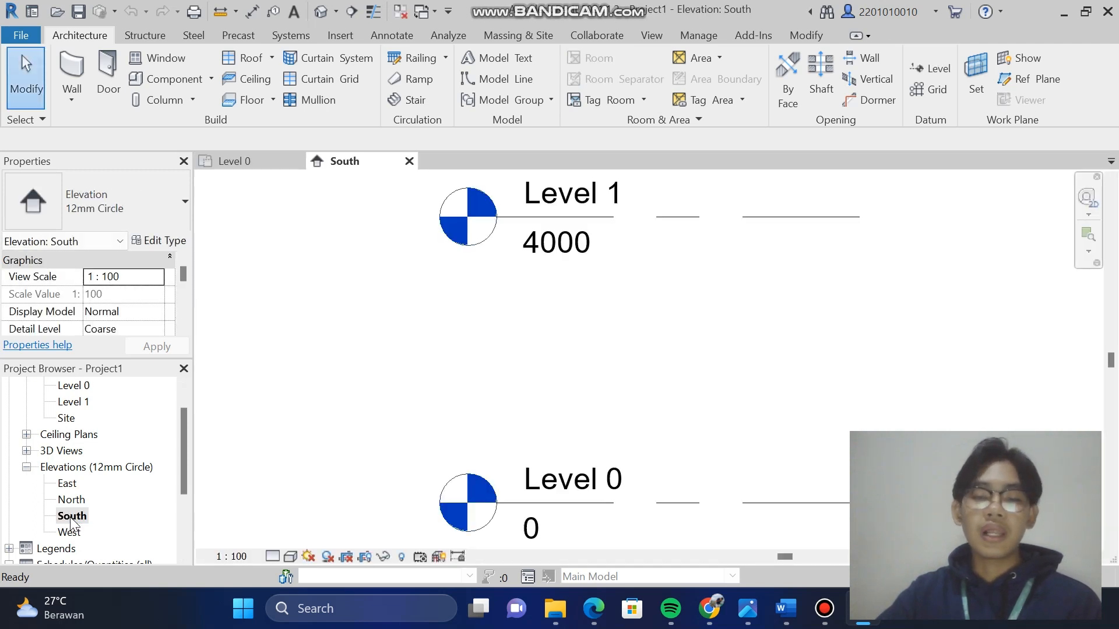
pyautogui.scroll(-1, 532, 441)
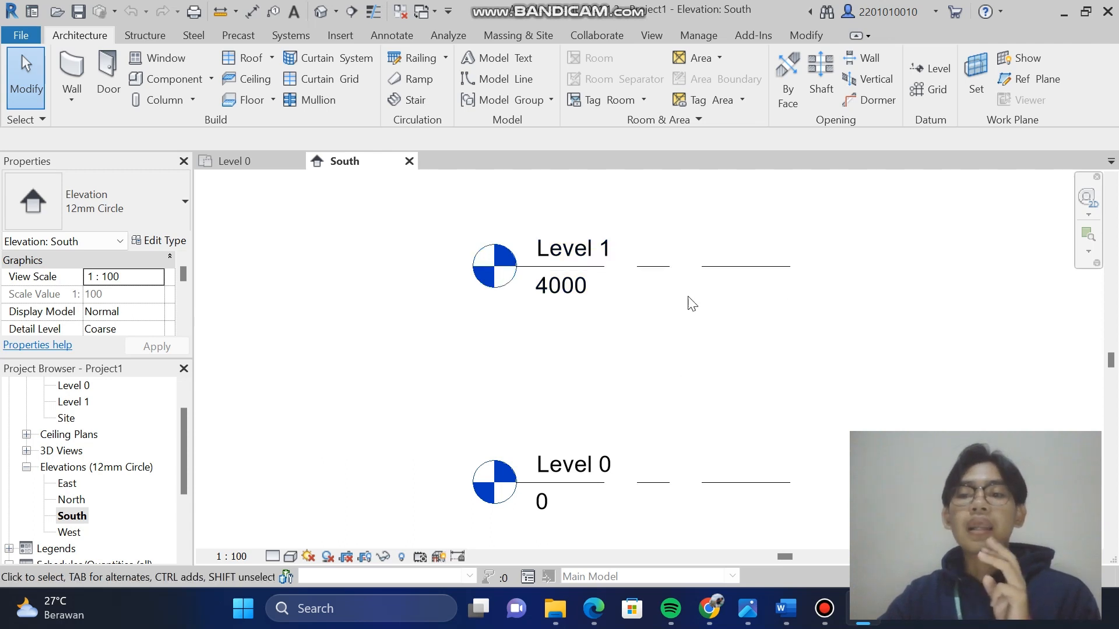
pyautogui.click(929, 66)
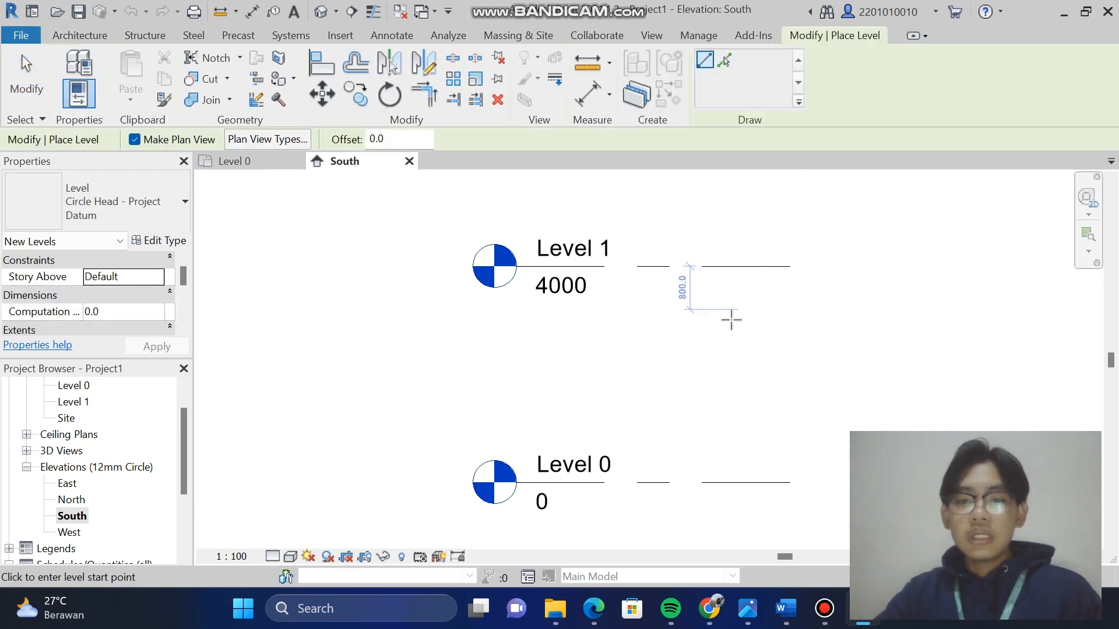
pyautogui.click(513, 342)
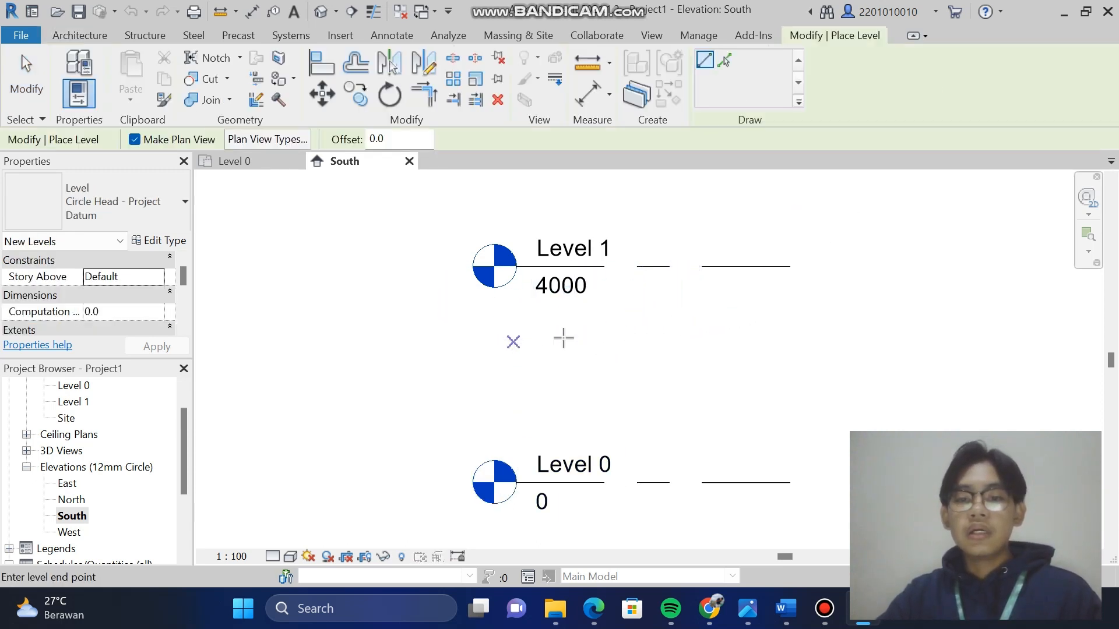
pyautogui.click(787, 318)
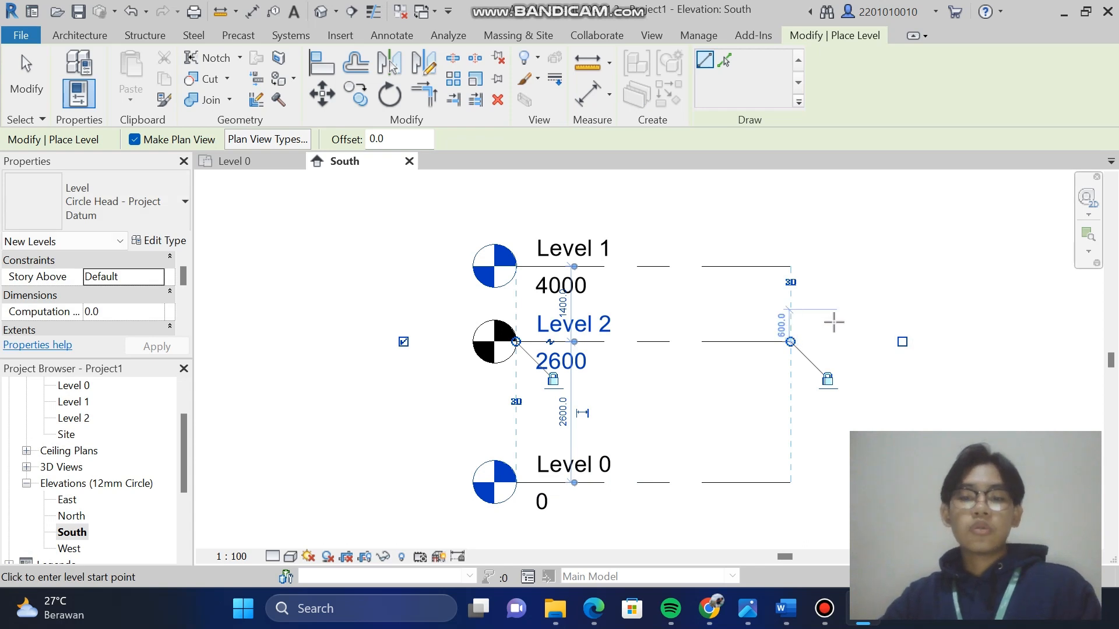
pyautogui.press('Escape')
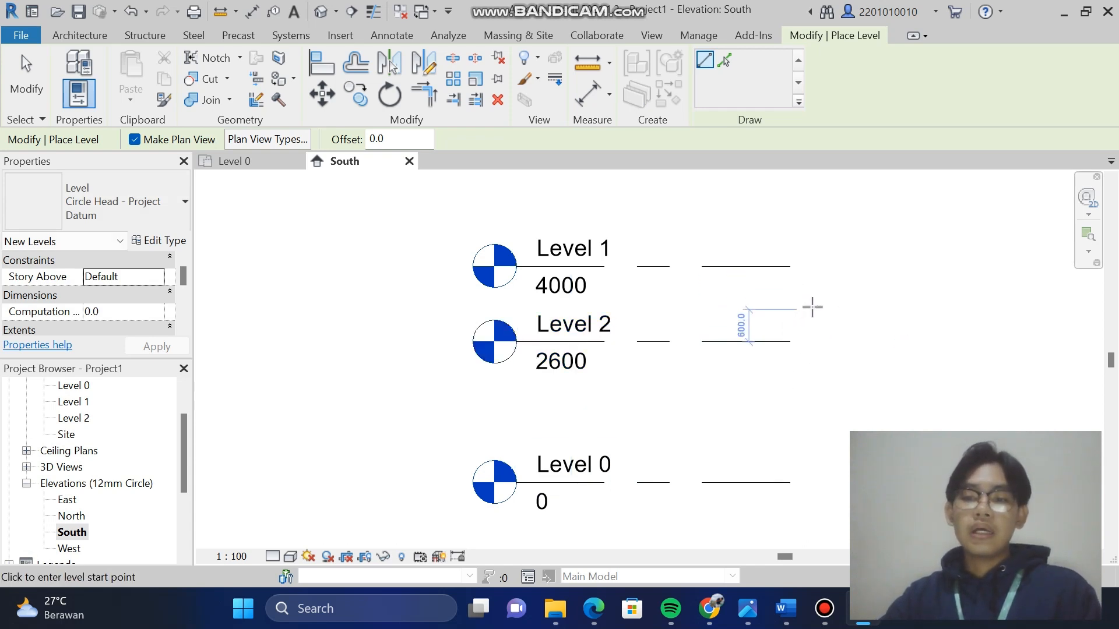
pyautogui.press('Escape')
pyautogui.press('Escape')
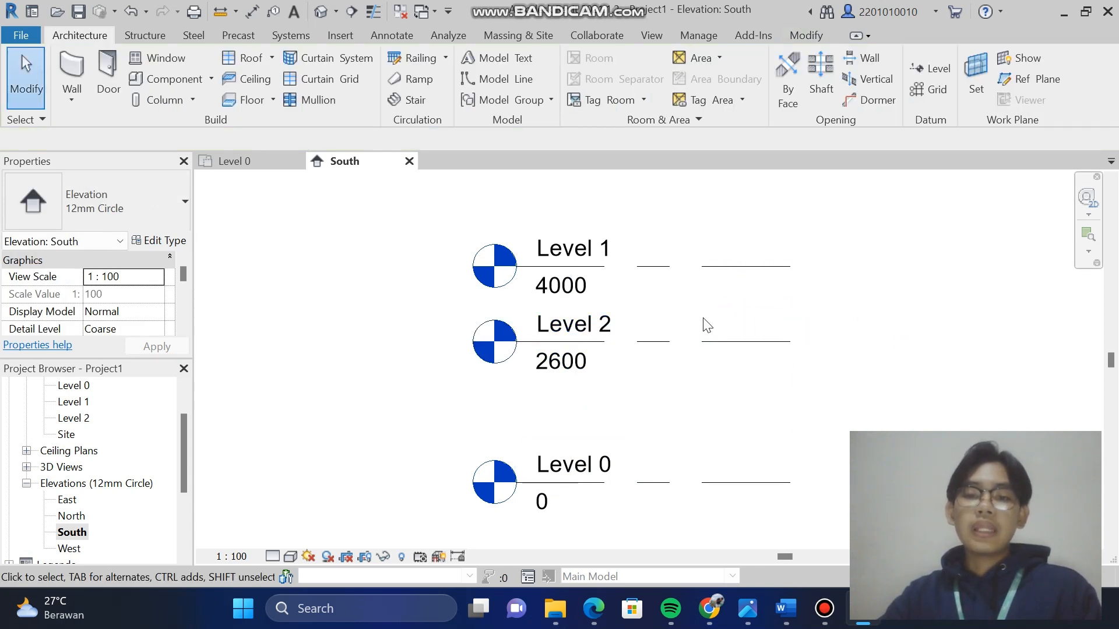
# Rename Level 1 as ATAP, including its corresponding views
pyautogui.doubleClick(603, 249)
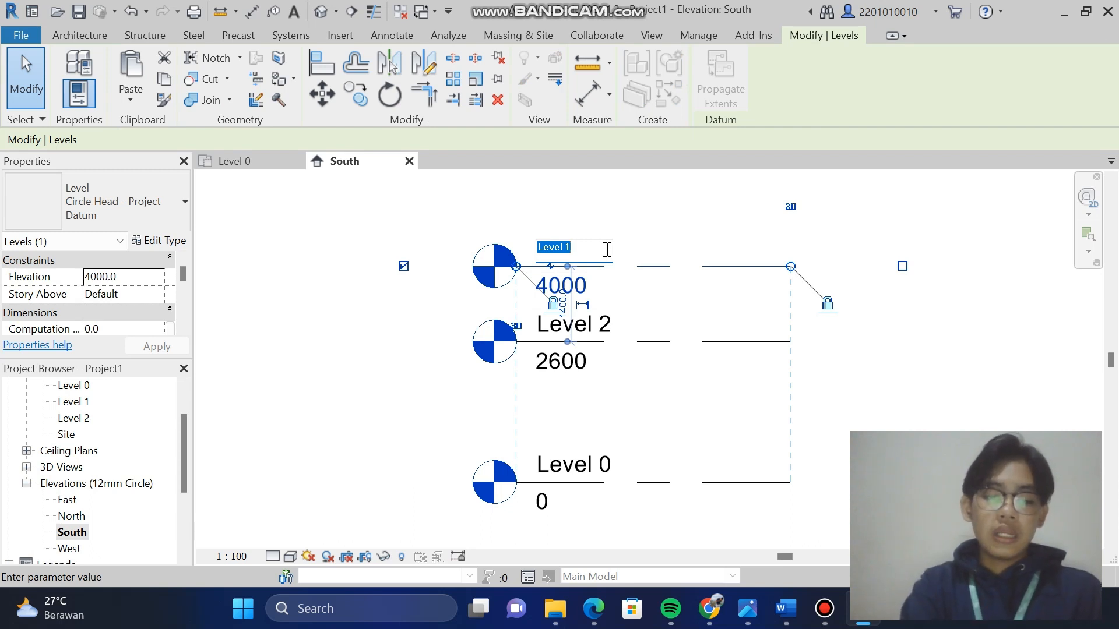
pyautogui.write('ATAP')
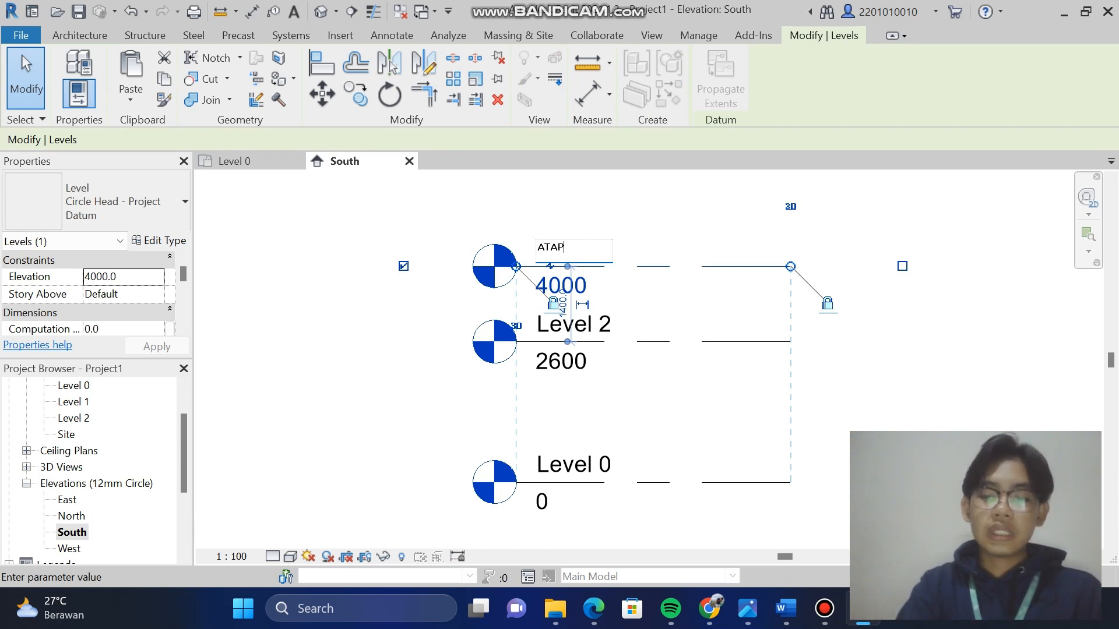
pyautogui.press('Return')
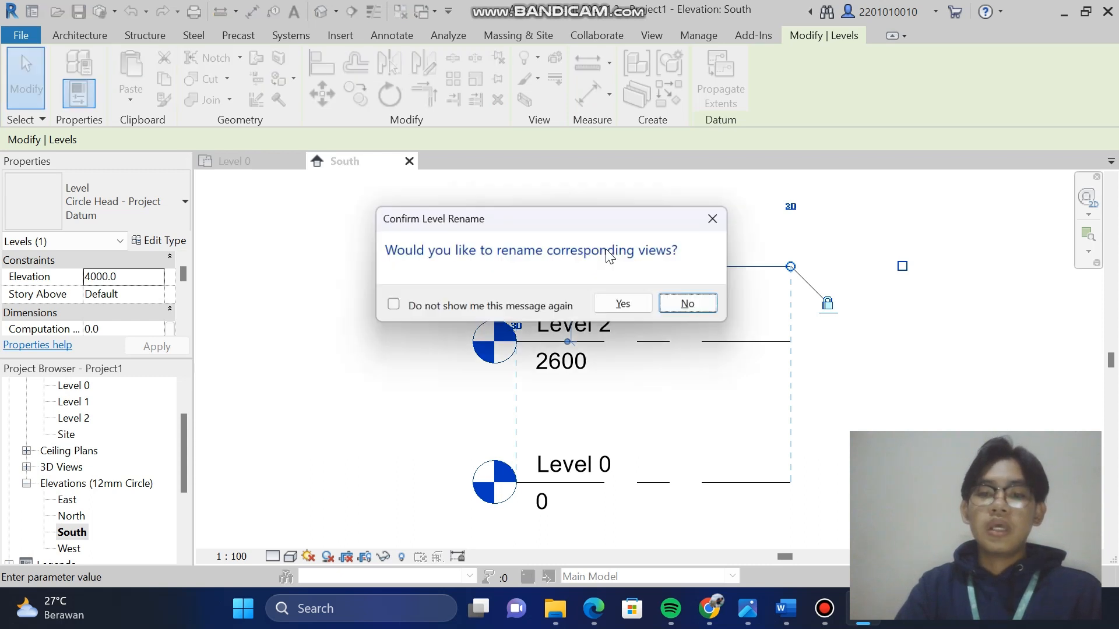
pyautogui.click(625, 305)
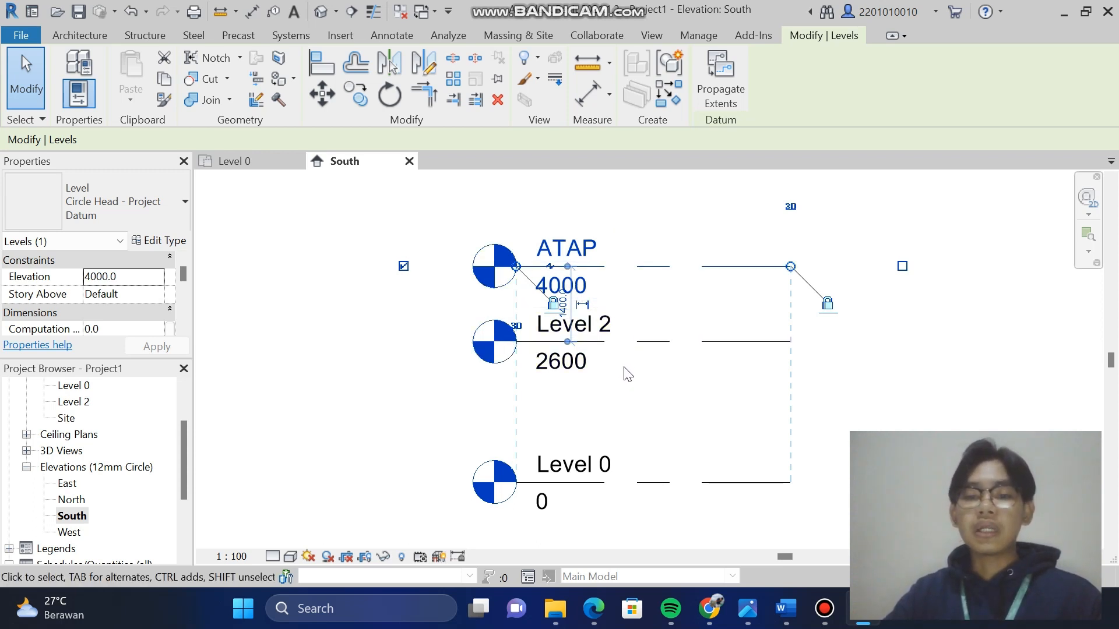
# Rename Level 2 as DAK, including its corresponding views
pyautogui.doubleClick(611, 326)
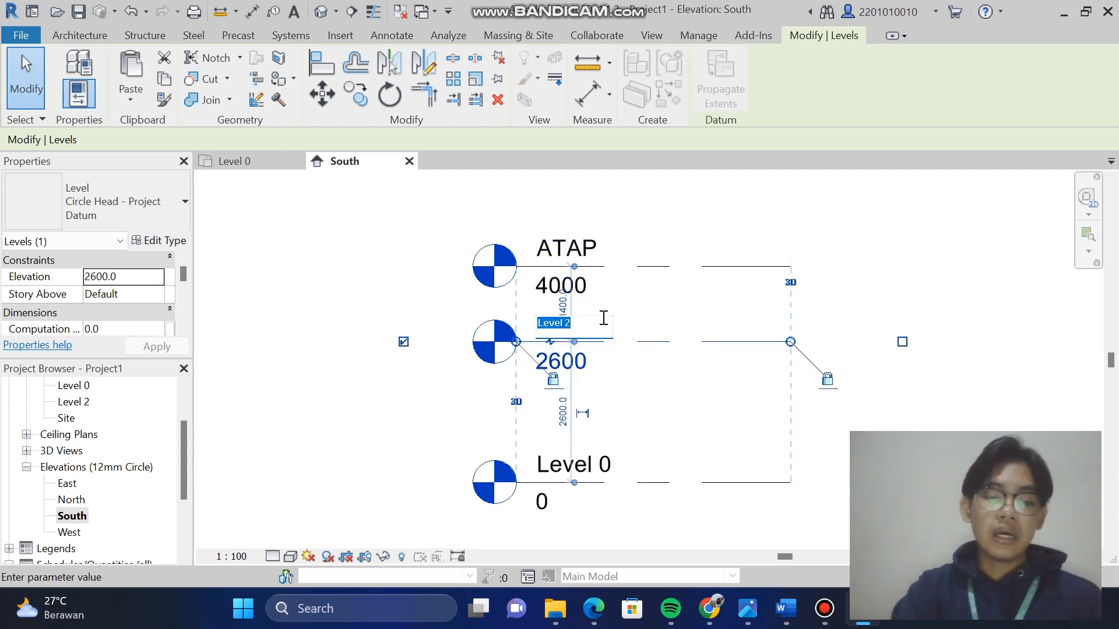
pyautogui.write('DAK')
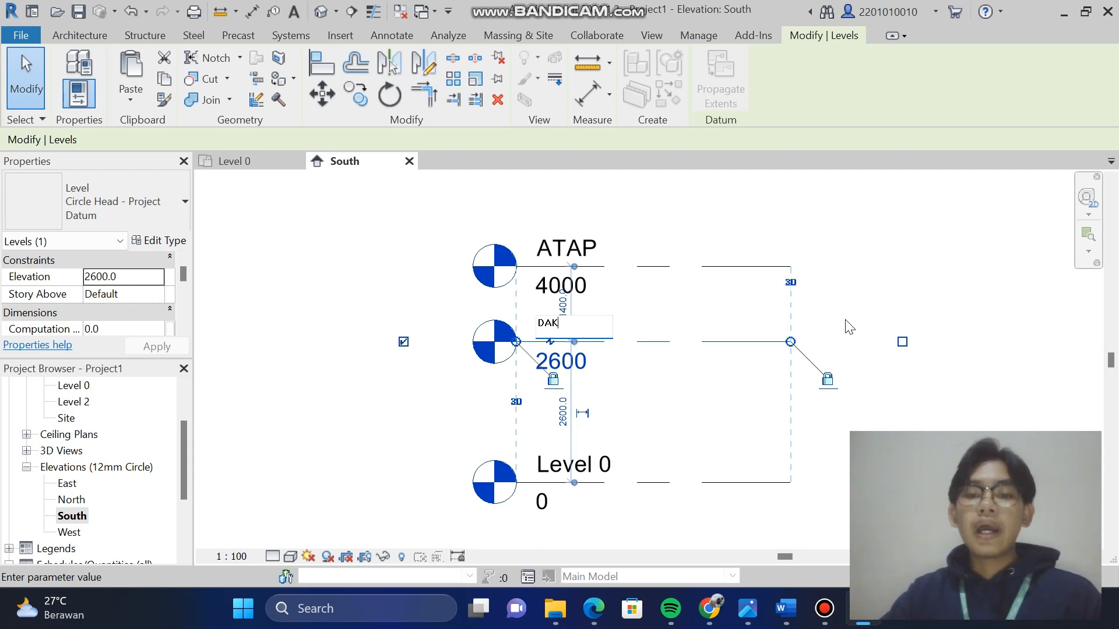
pyautogui.press('Return')
pyautogui.click(626, 305)
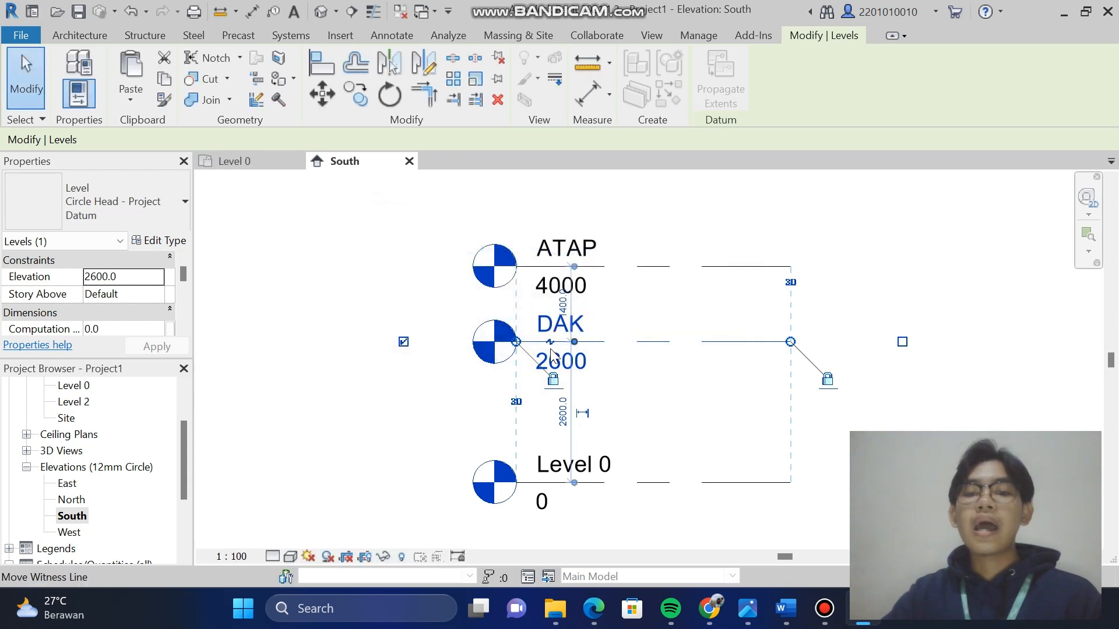
# Set the elevation of the DAK level to 3000
pyautogui.click(577, 360)
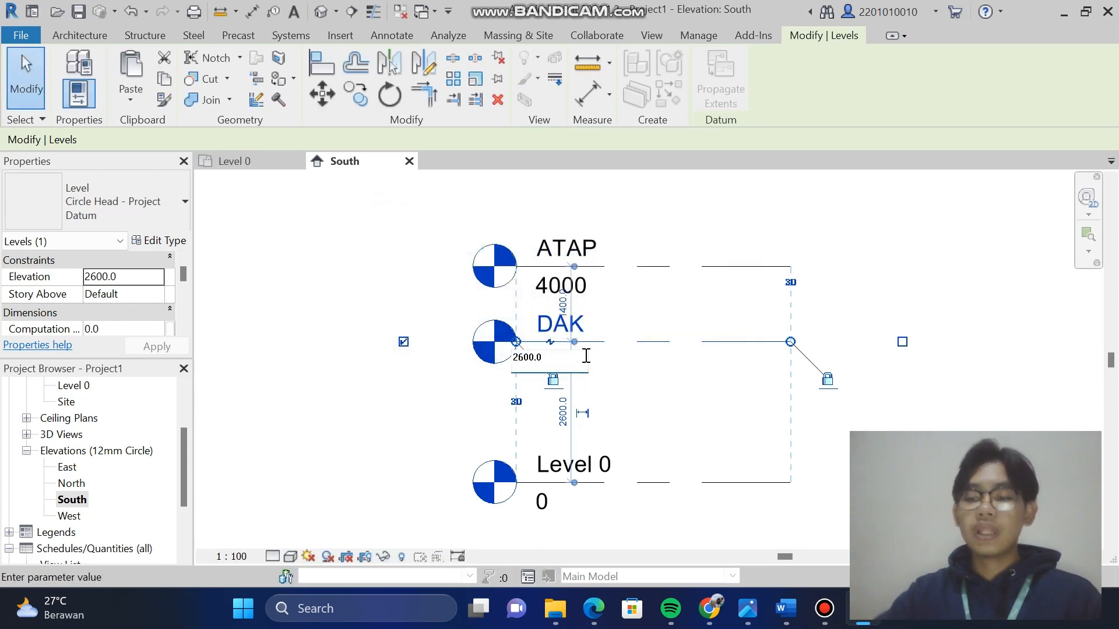
pyautogui.press('BackSpace')
pyautogui.press('BackSpace')
pyautogui.press('BackSpace')
pyautogui.press('BackSpace')
pyautogui.press('BackSpace')
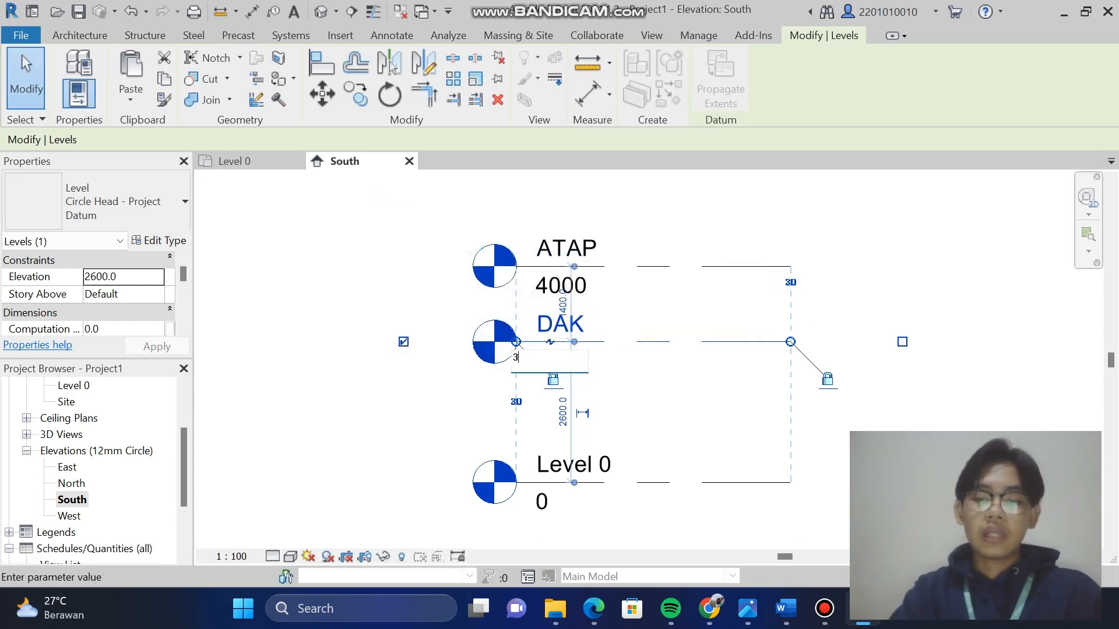
pyautogui.write('3000')
pyautogui.press('Return')
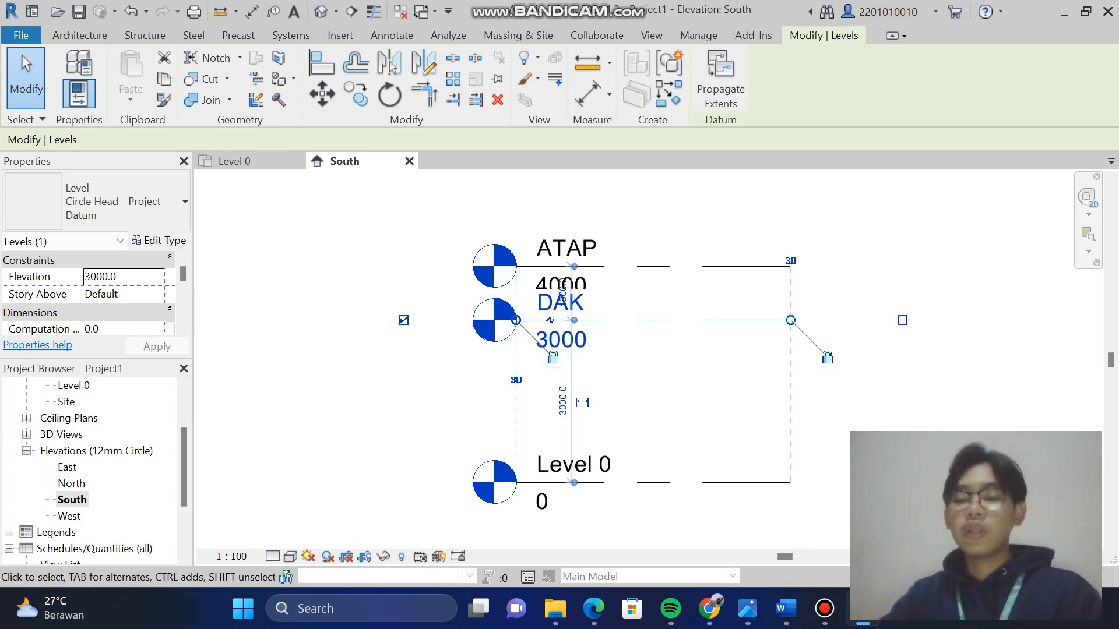
pyautogui.click(843, 471)
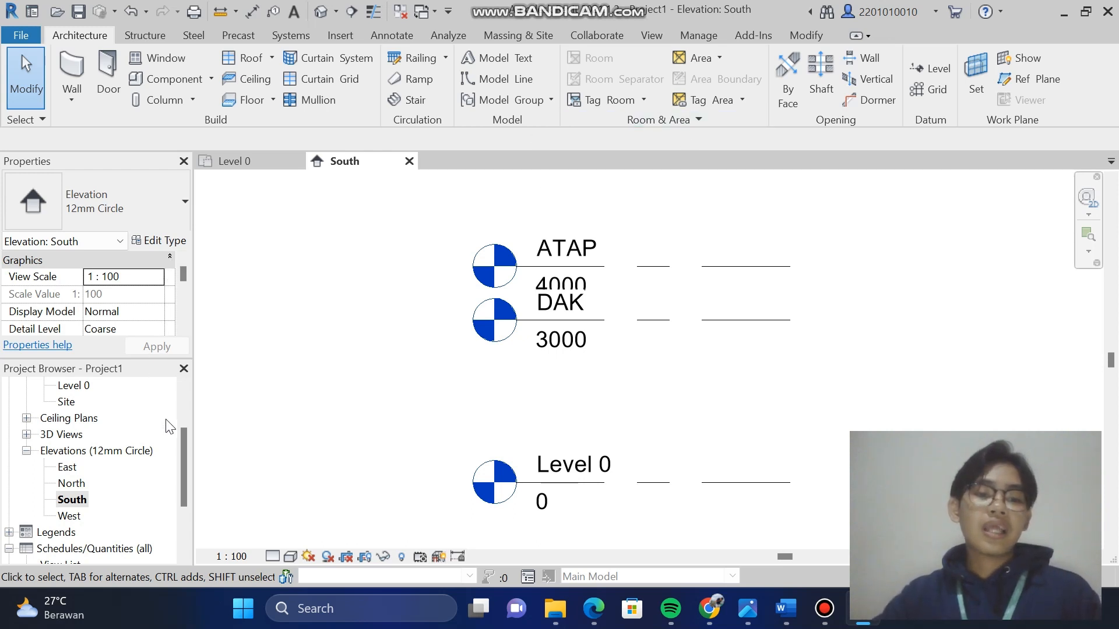
# Open the Level 0 floor plan
pyautogui.moveTo(184, 441); pyautogui.dragTo(187, 404)
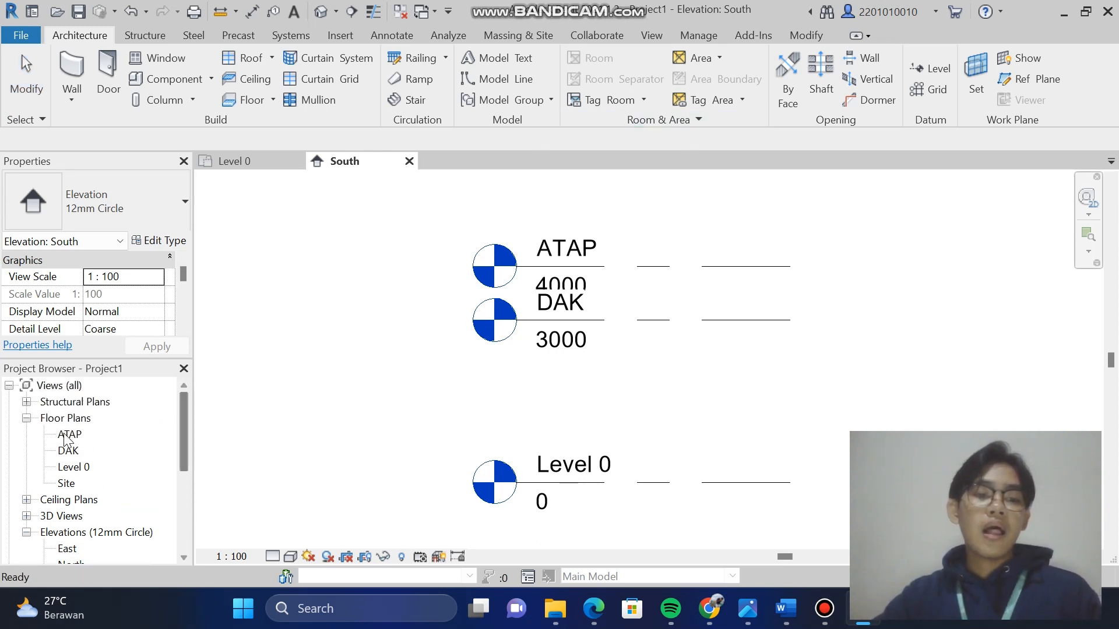
pyautogui.doubleClick(85, 471)
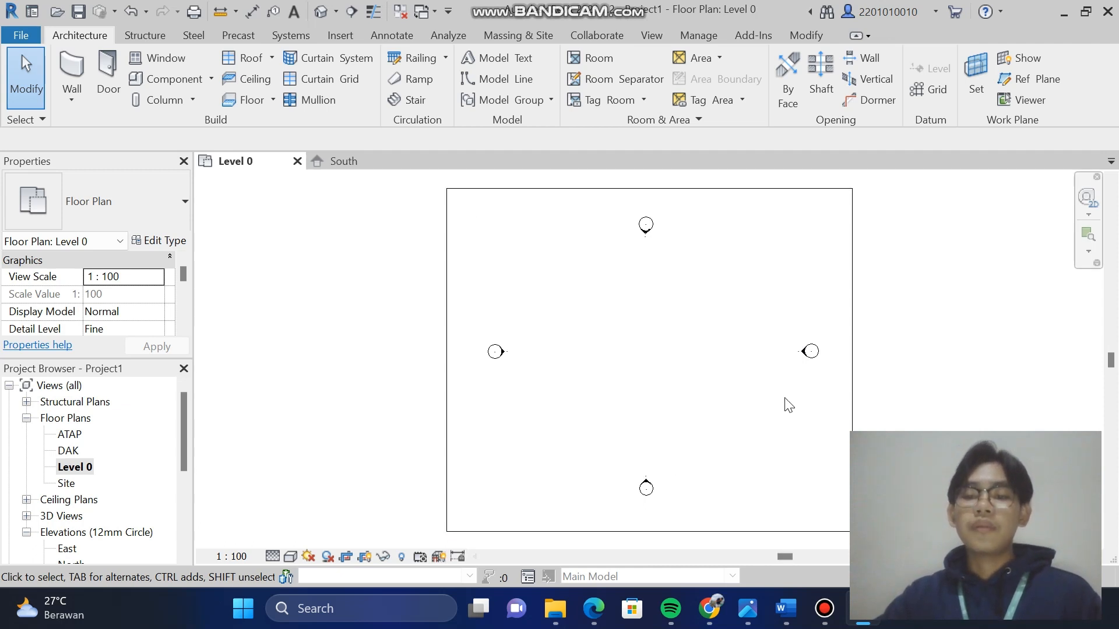
pyautogui.scroll(3, 770, 396)
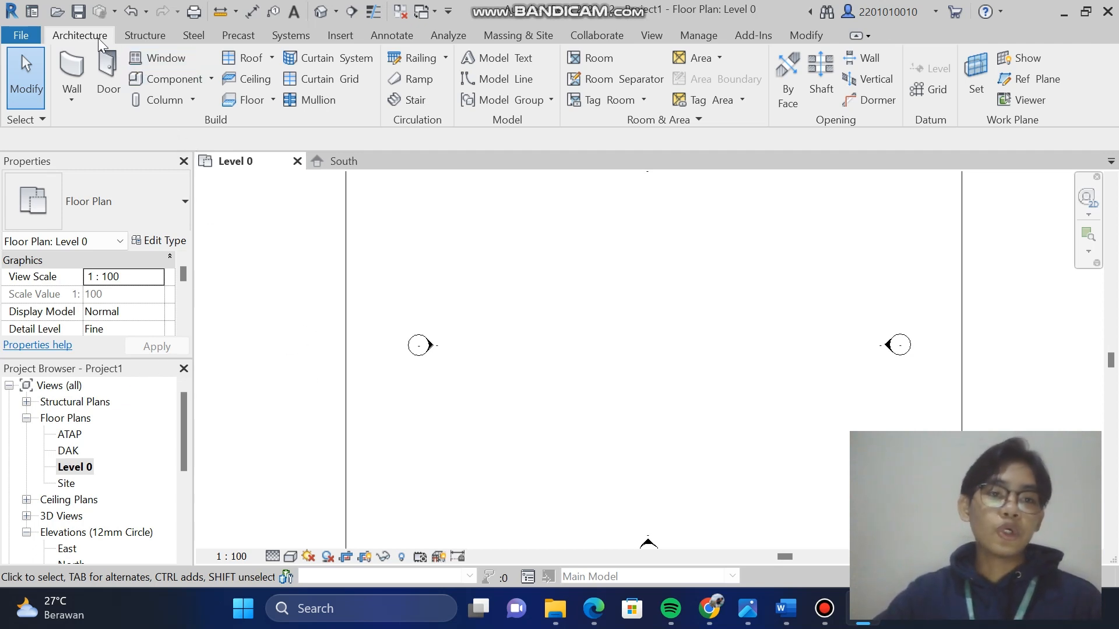
# Start the Wall tool with the basic wall type Wall-Ext_102Bwk-75Ins-100LBlk-12P
pyautogui.click(68, 65)
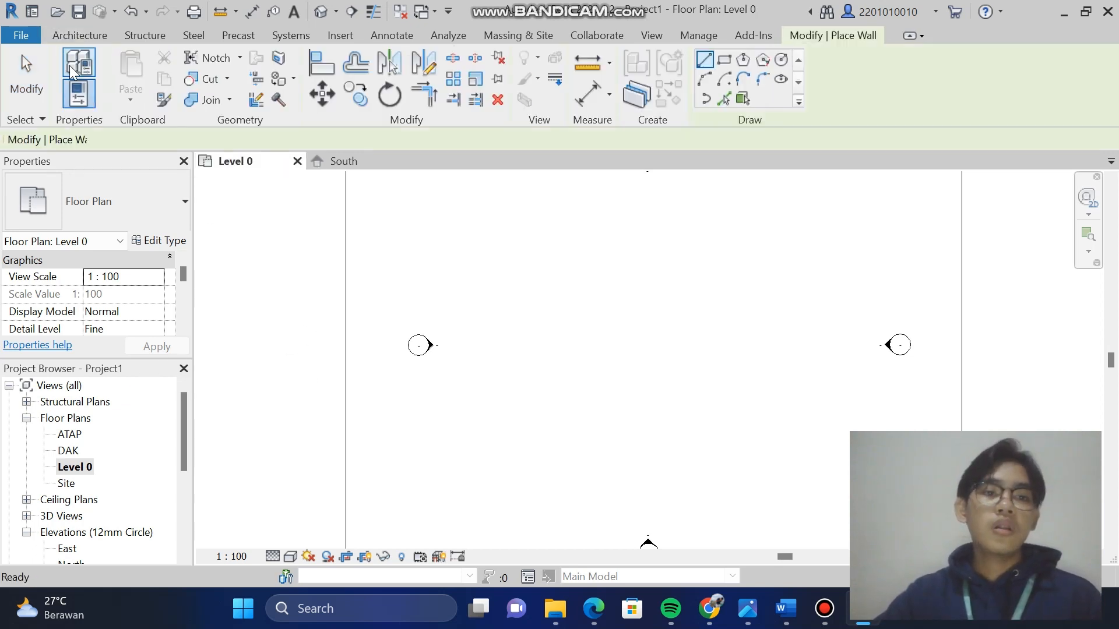
pyautogui.click(142, 200)
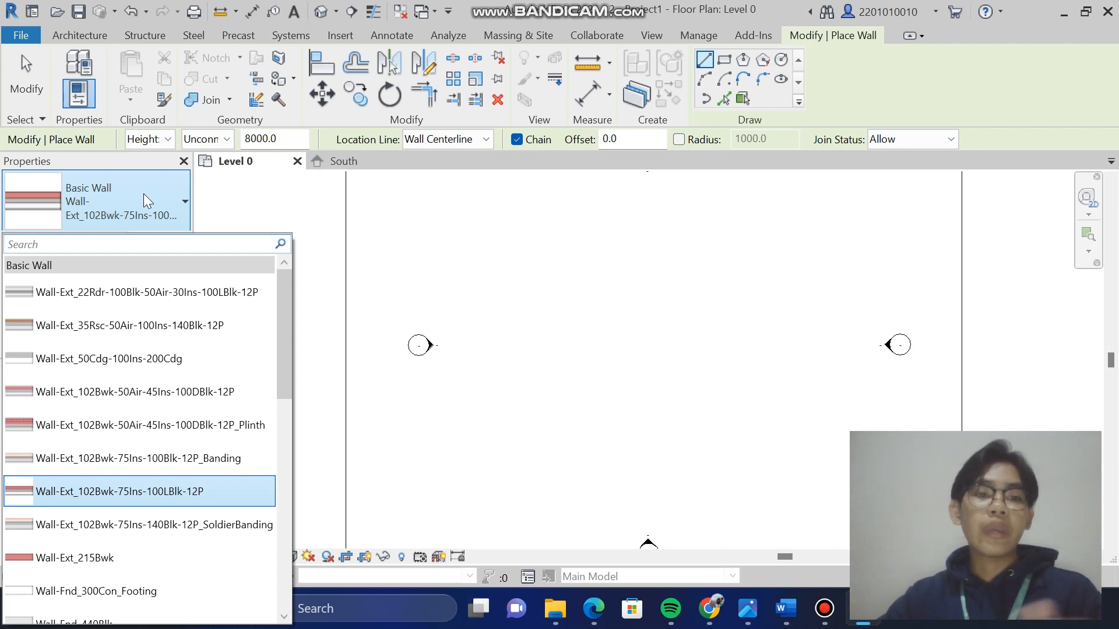
pyautogui.scroll(-2, 230, 431)
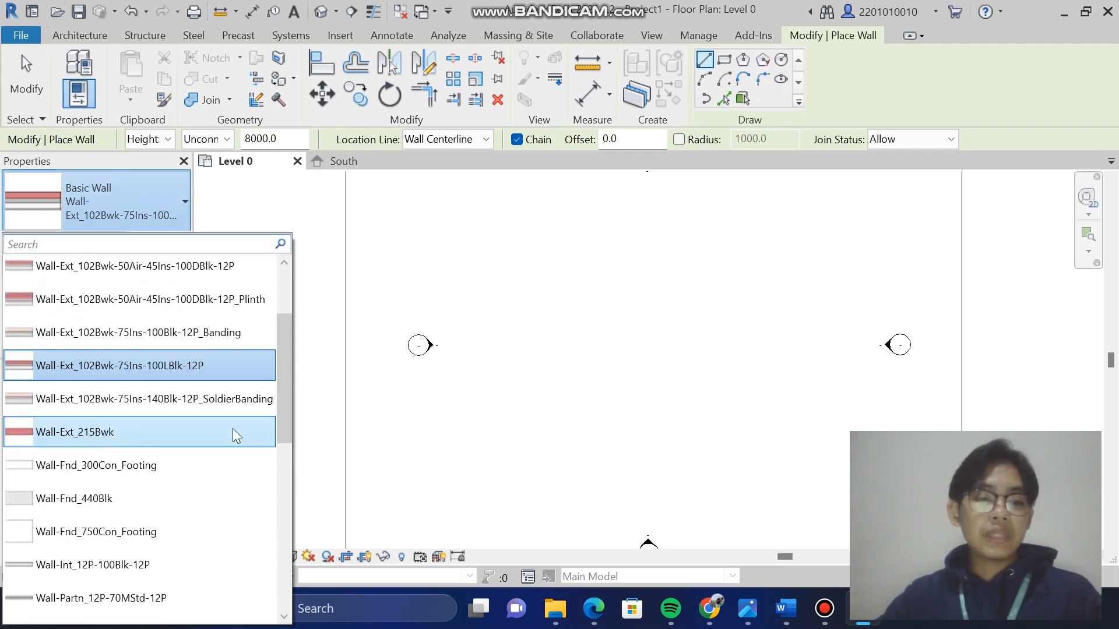
pyautogui.scroll(-1, 233, 422)
pyautogui.scroll(4, 233, 422)
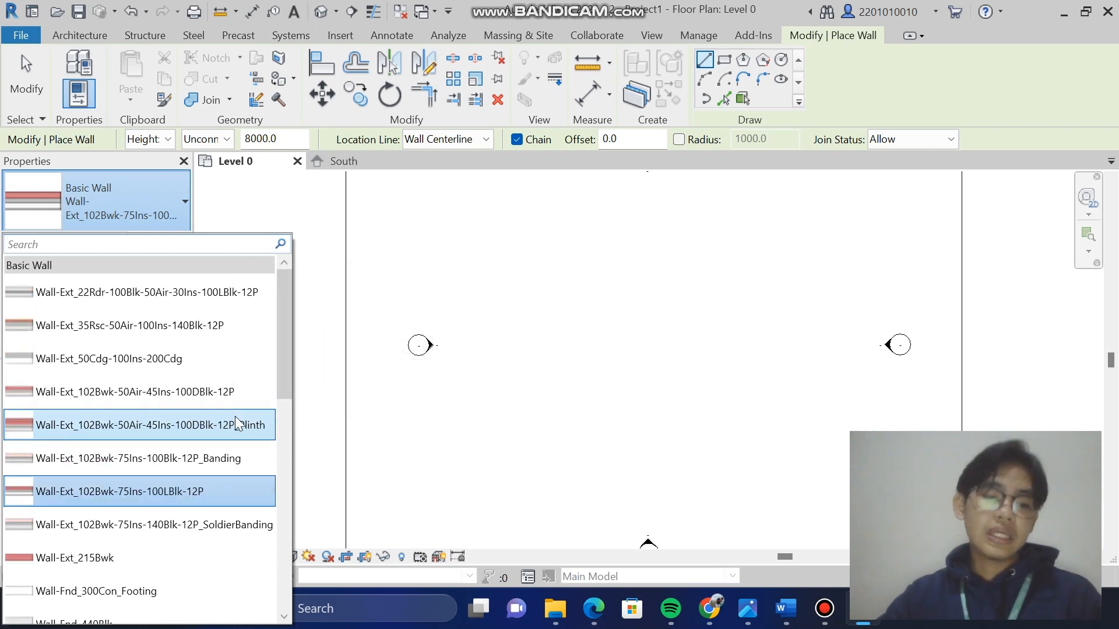
pyautogui.scroll(-3, 236, 421)
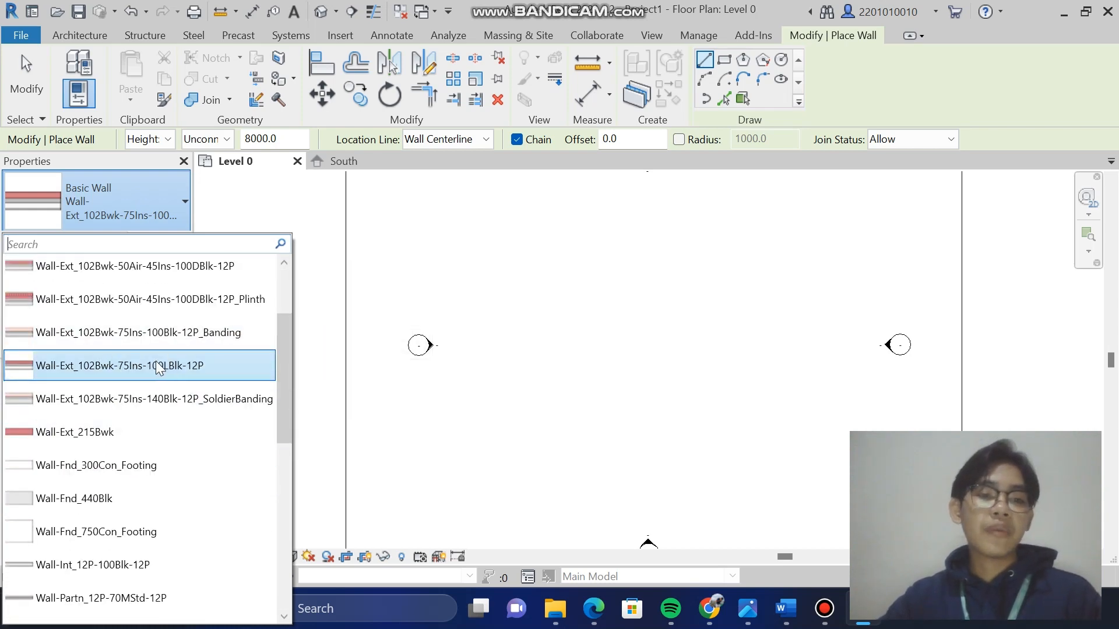
pyautogui.click(169, 367)
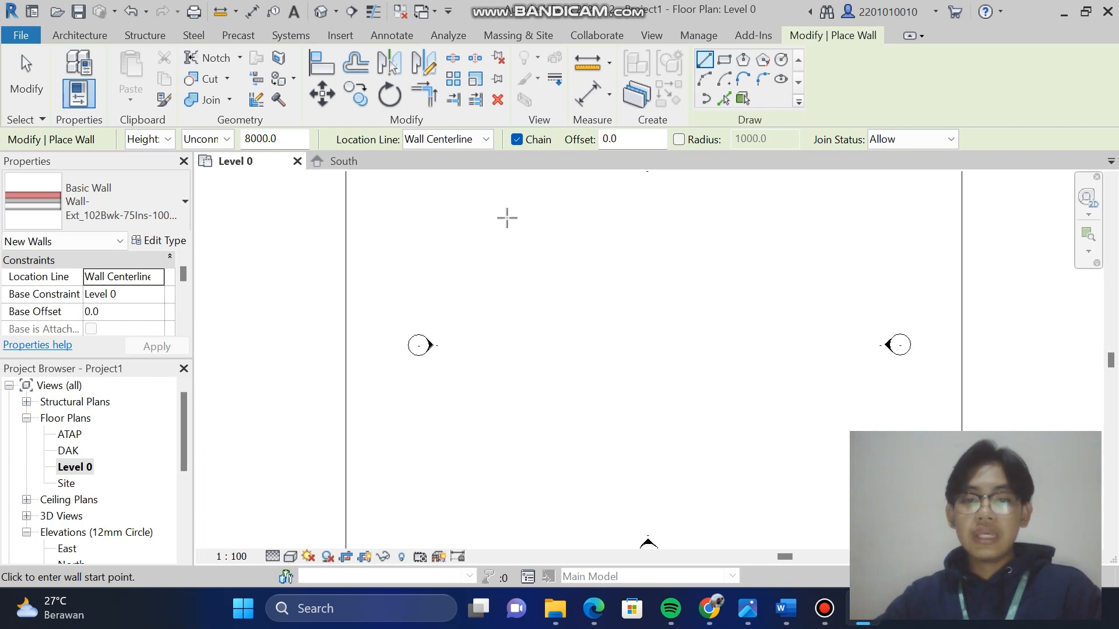
# Draw the north, east and south exterior walls as one continuous chain, making the south wall about 6000 long
pyautogui.click(497, 218)
pyautogui.scroll(1, 752, 222)
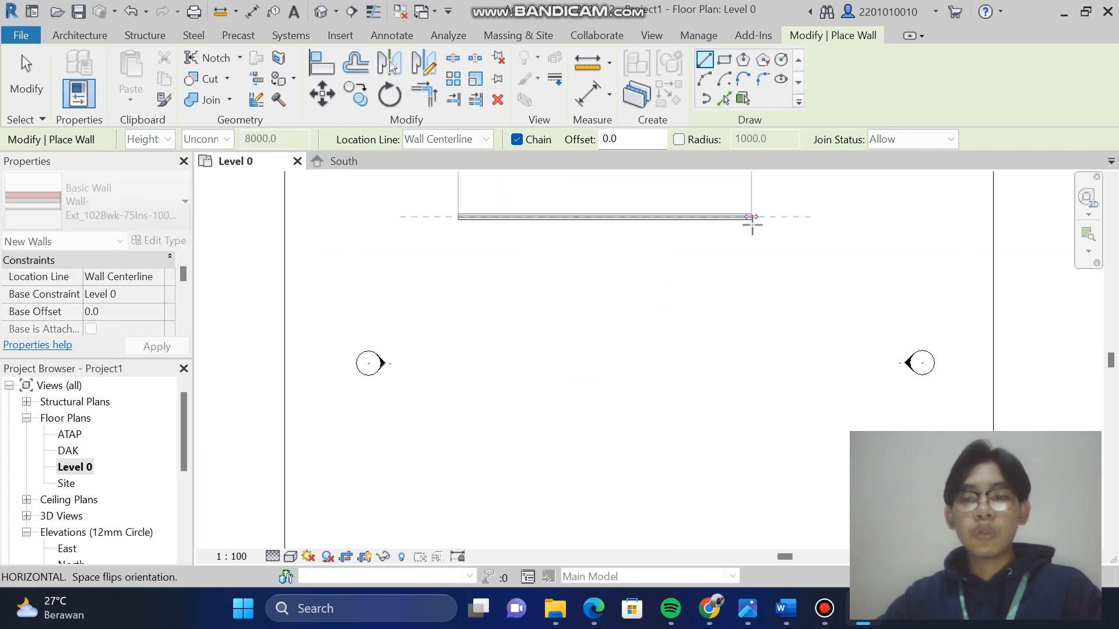
pyautogui.scroll(-2, 751, 225)
pyautogui.moveTo(1111, 361); pyautogui.dragTo(1111, 343)
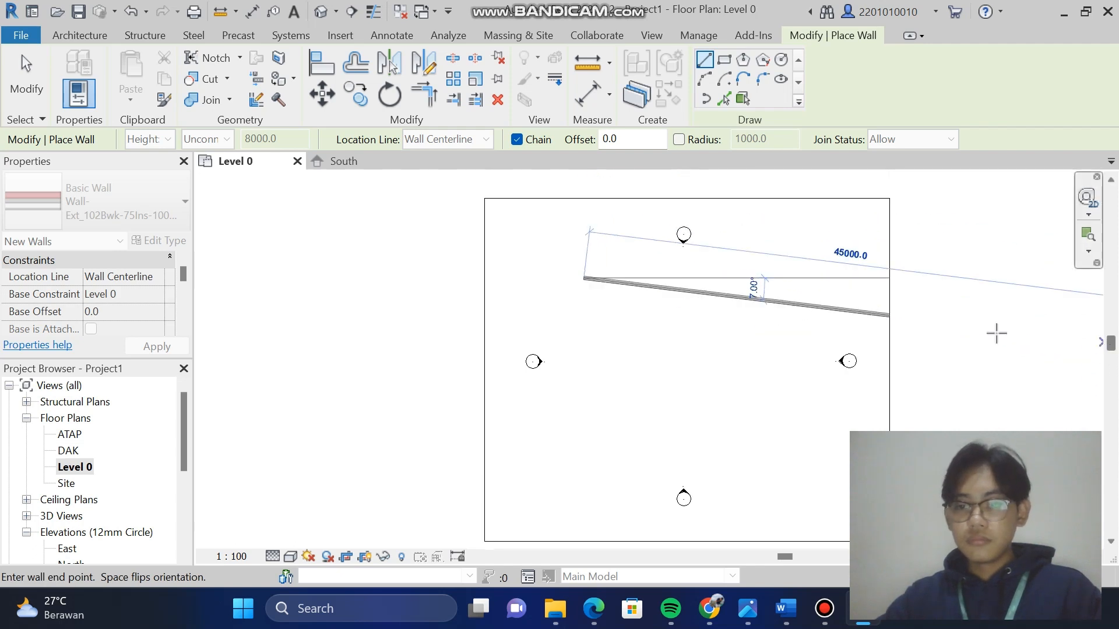
pyautogui.click(678, 278)
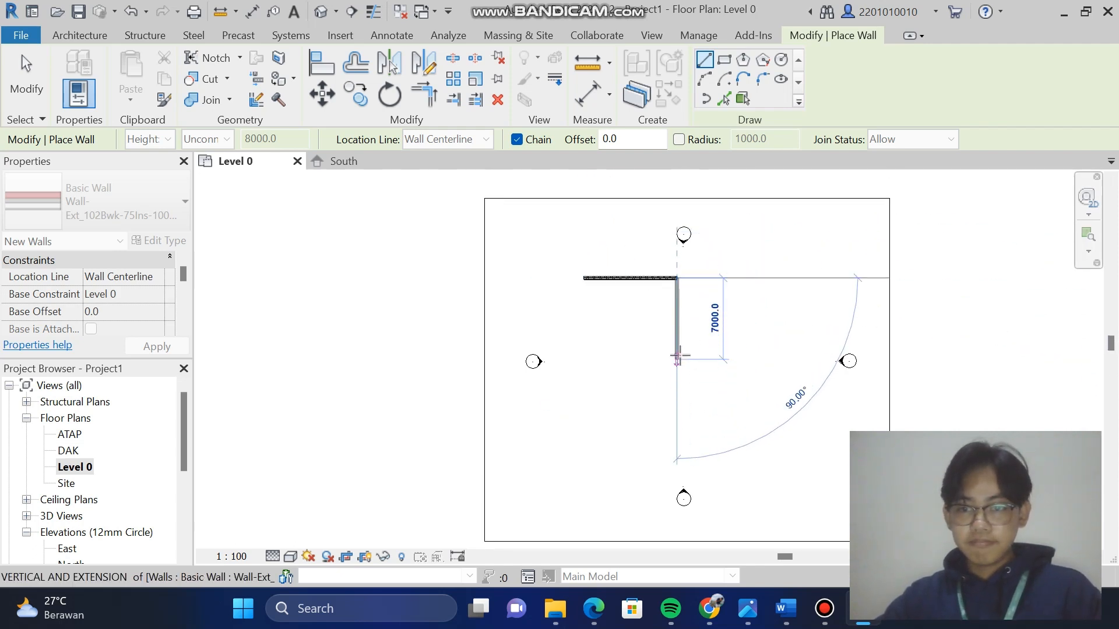
pyautogui.scroll(1, 678, 344)
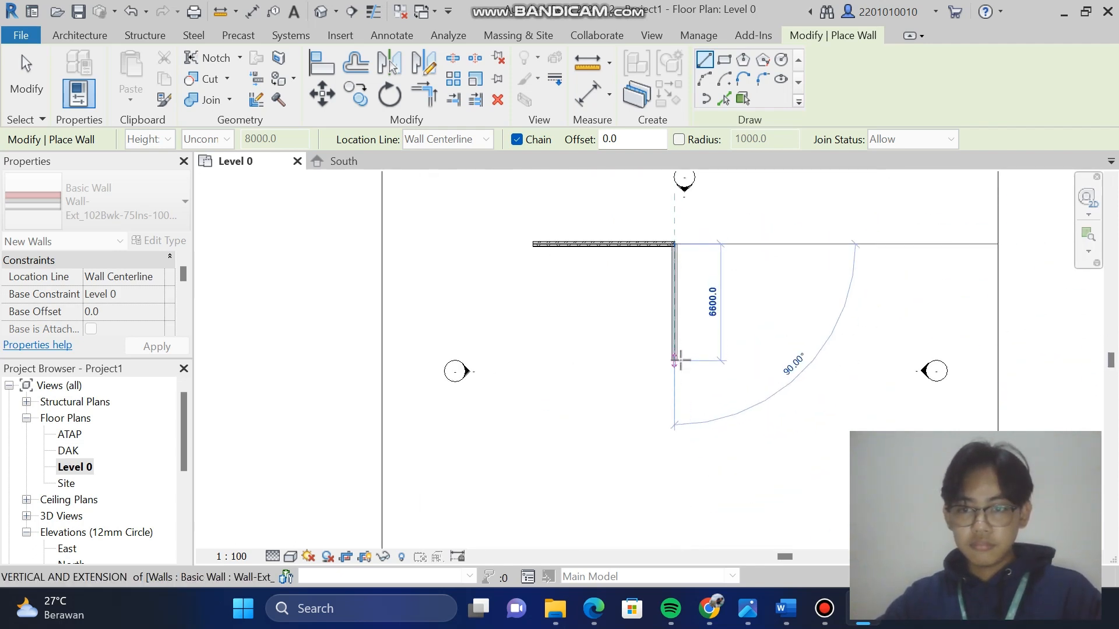
pyautogui.click(678, 359)
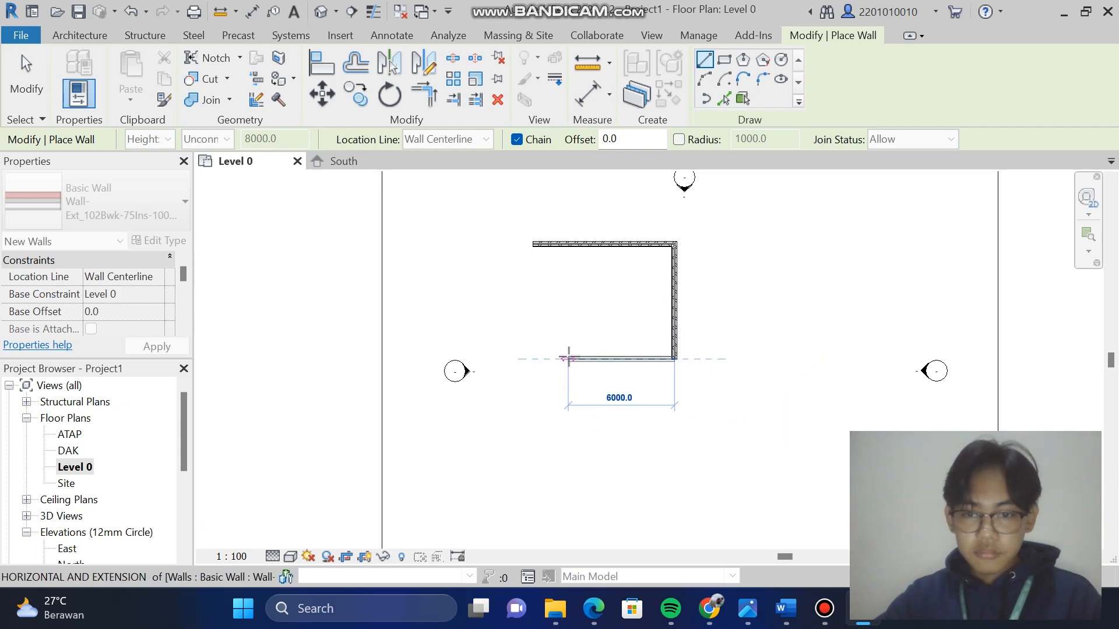
pyautogui.click(569, 357)
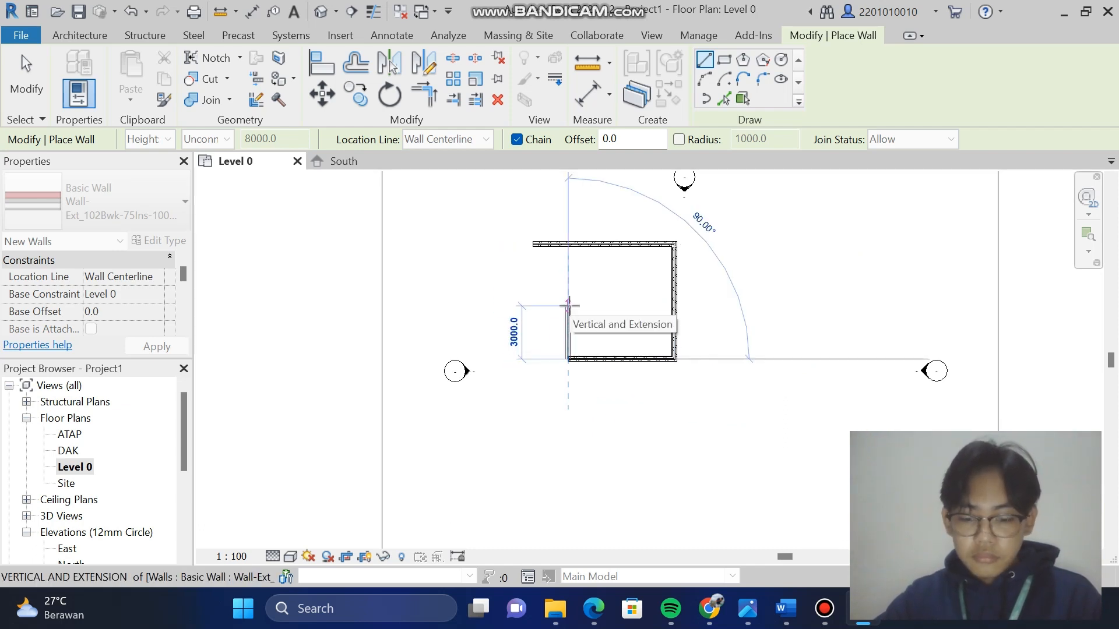
# Close the exterior walls on the west side around a notch in the southwest corner, about 3000 high from the south wall
pyautogui.click(568, 306)
pyautogui.click(532, 306)
pyautogui.click(533, 245)
pyautogui.scroll(1, 760, 336)
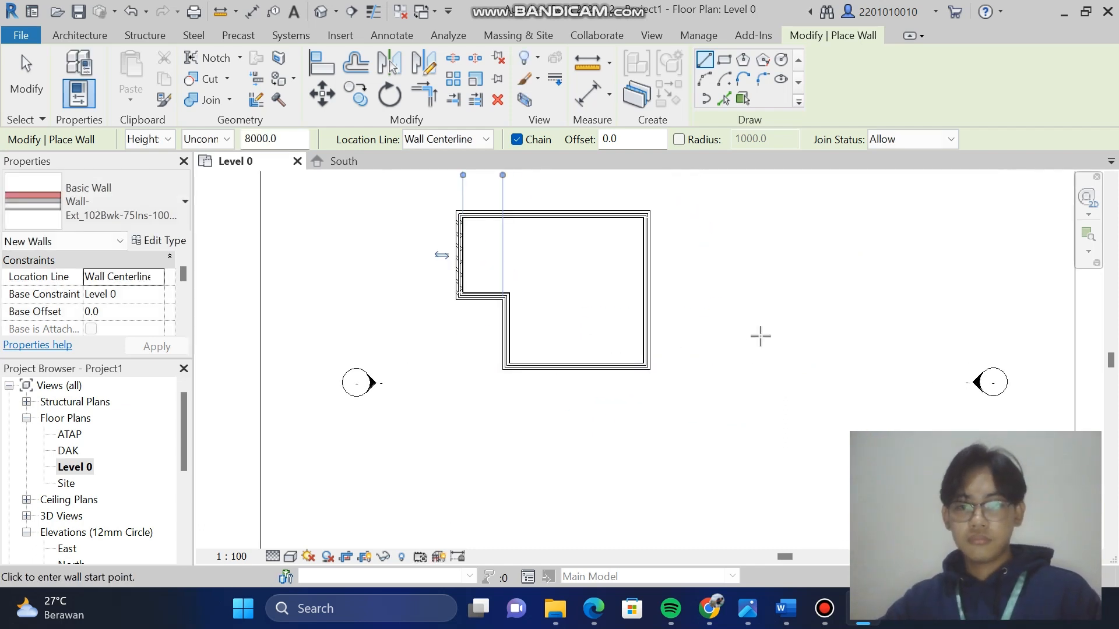
pyautogui.scroll(-1, 761, 336)
pyautogui.press('Escape')
pyautogui.press('Escape')
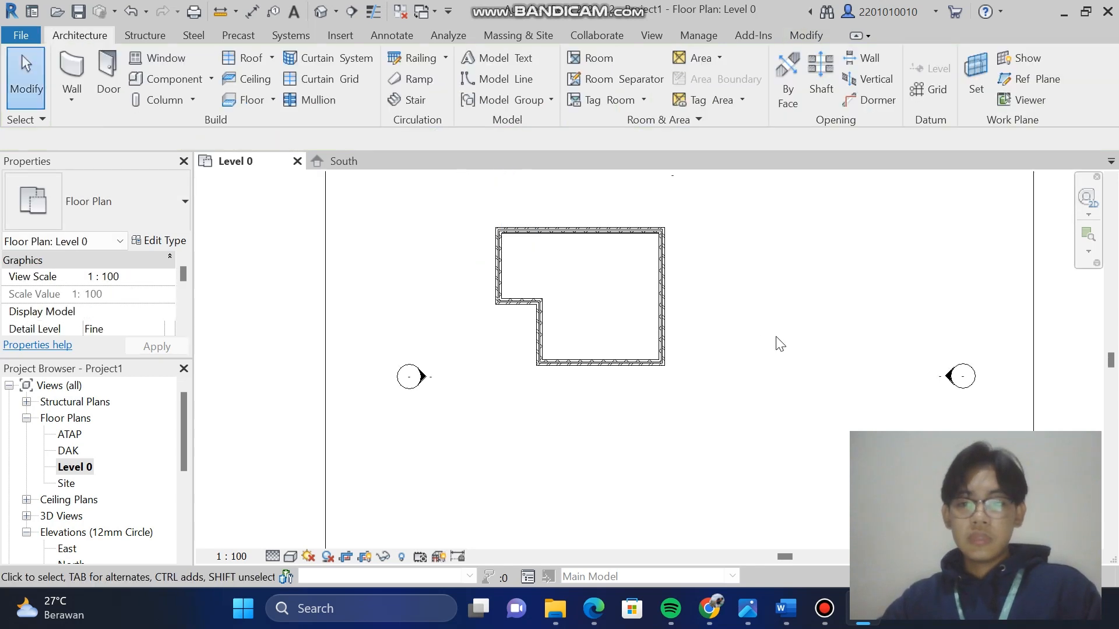
# Move all six exterior walls together southeast into the area between the east and west elevation markers
pyautogui.moveTo(467, 206); pyautogui.dragTo(759, 421)
pyautogui.moveTo(622, 231); pyautogui.dragTo(731, 283)
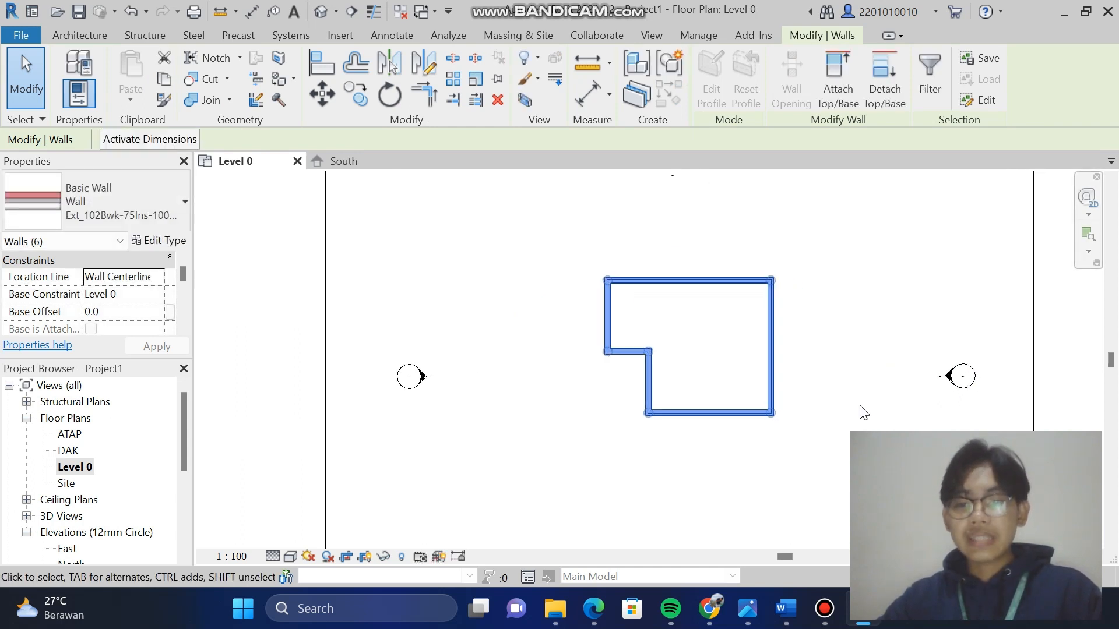
pyautogui.scroll(2, 861, 412)
pyautogui.moveTo(1112, 364); pyautogui.dragTo(1112, 355)
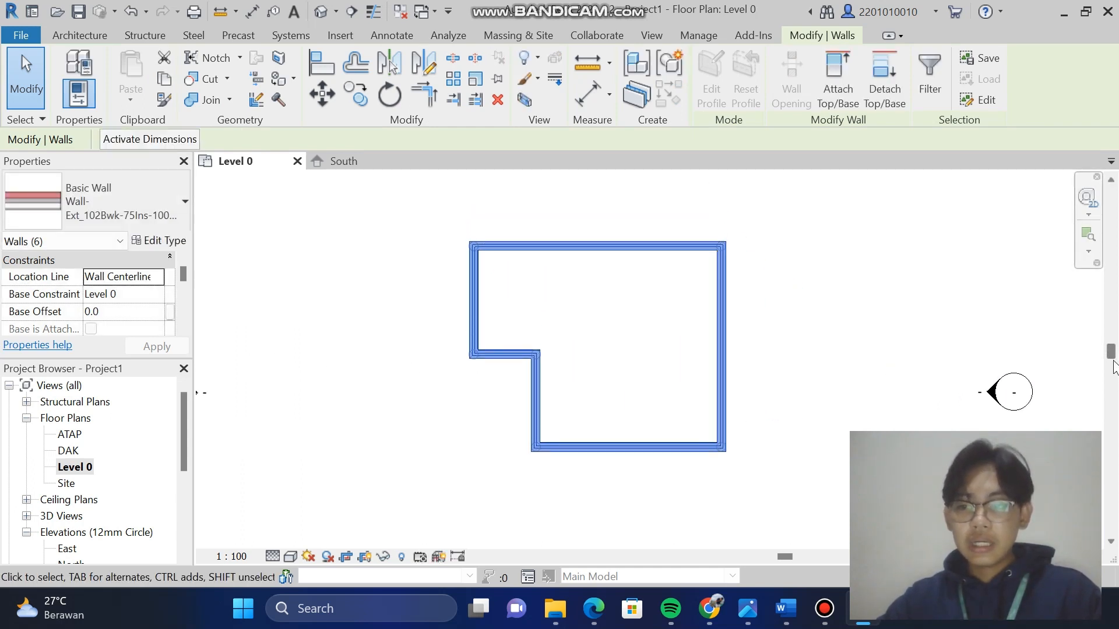
pyautogui.click(793, 552)
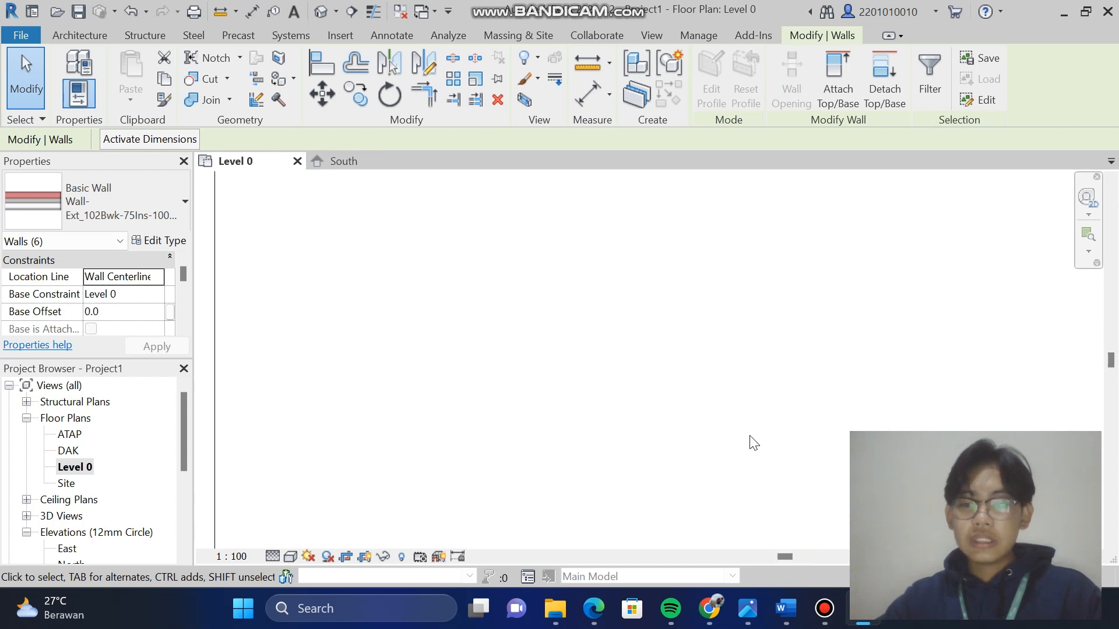
pyautogui.scroll(-2, 750, 436)
pyautogui.moveTo(790, 556); pyautogui.dragTo(659, 557)
pyautogui.scroll(3, 604, 385)
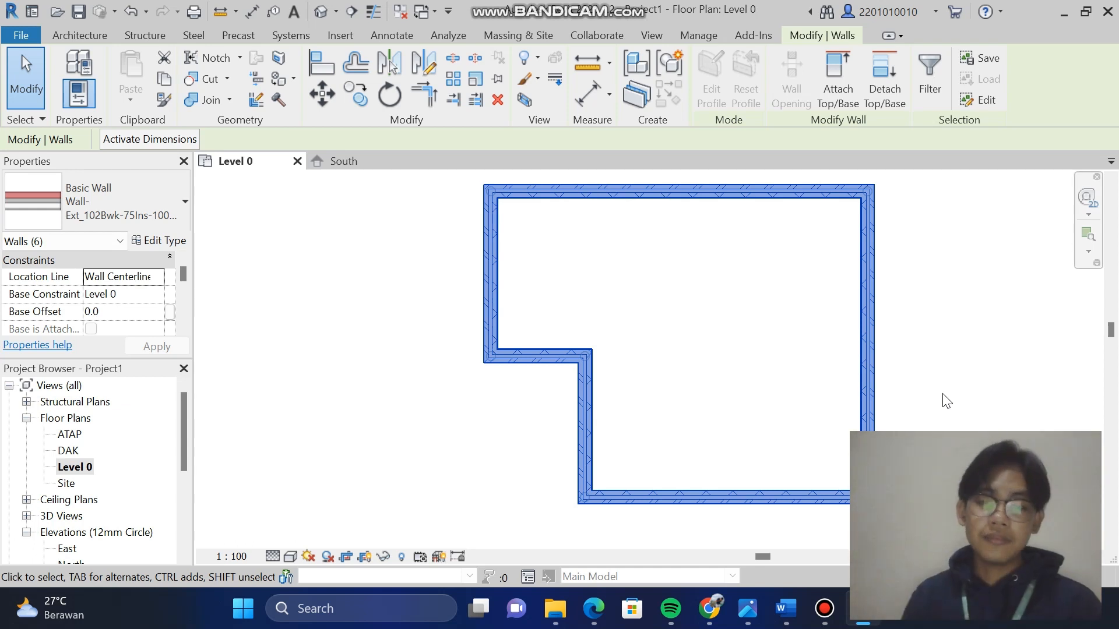
# Draw an interior wall from the inner corner of the southwest notch straight east to the east exterior wall
pyautogui.click(86, 37)
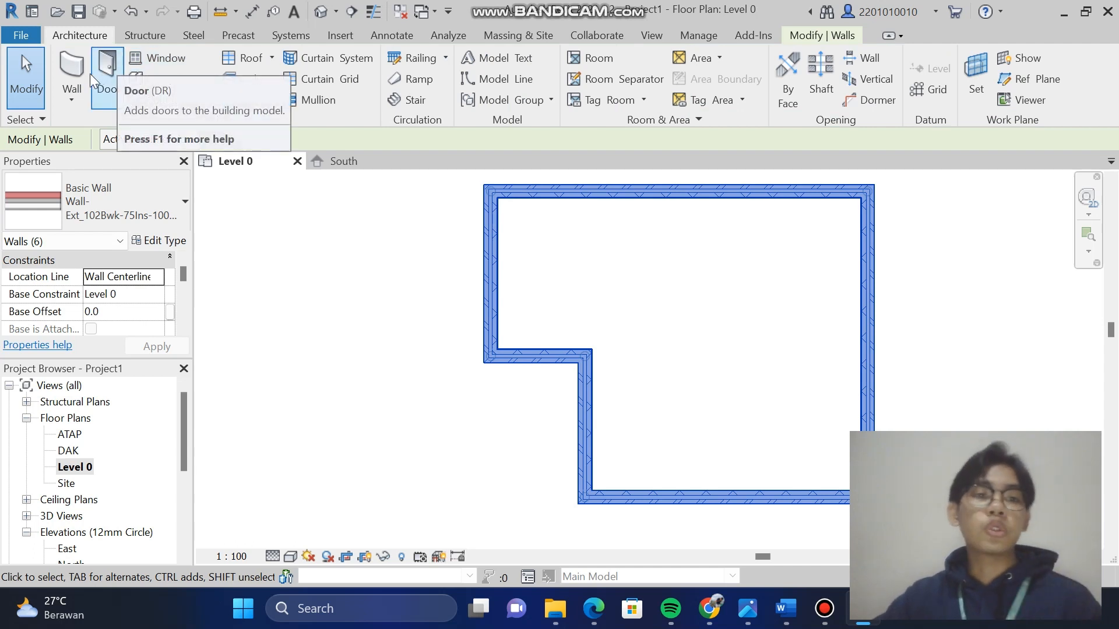
pyautogui.click(72, 69)
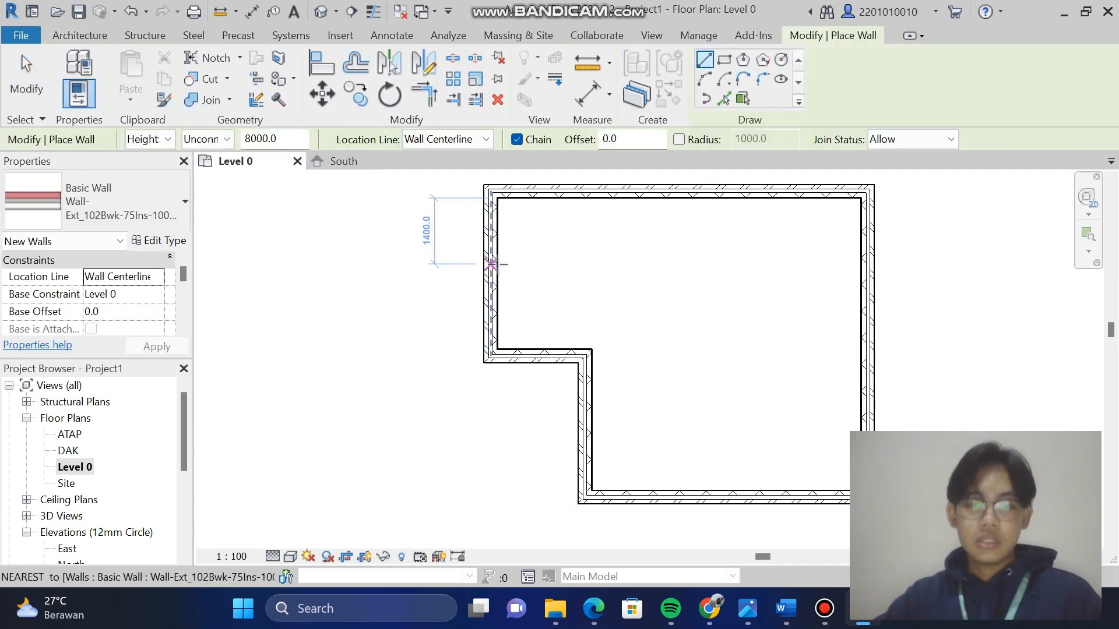
pyautogui.click(589, 356)
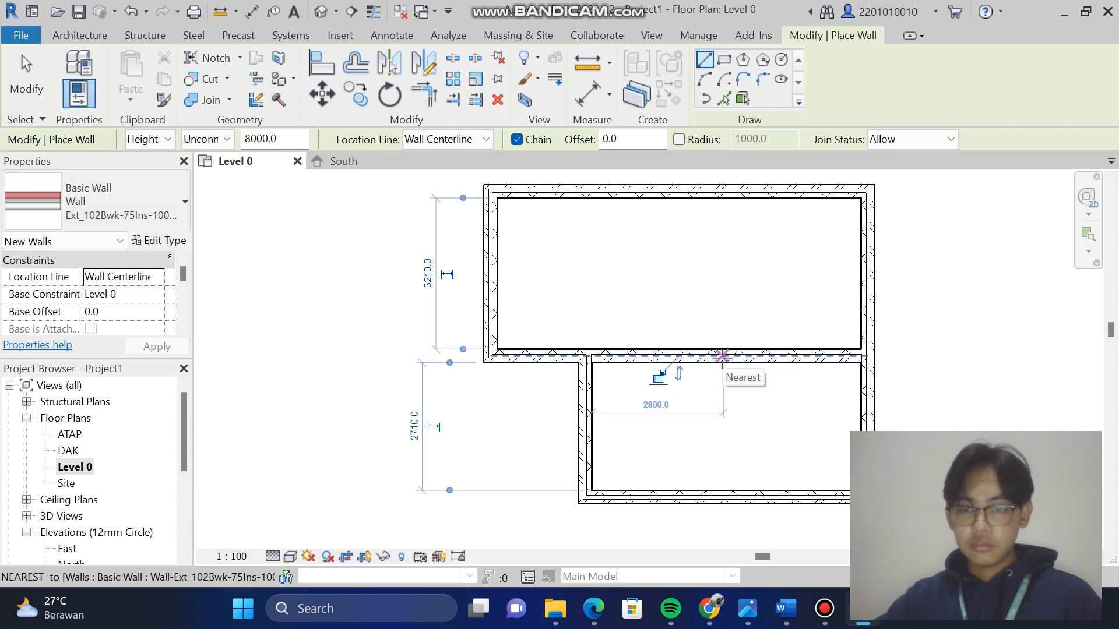
# Enclose a small room against the north wall, extending its west wall south past the room's south wall
pyautogui.click(649, 193)
pyautogui.click(649, 318)
pyautogui.click(649, 272)
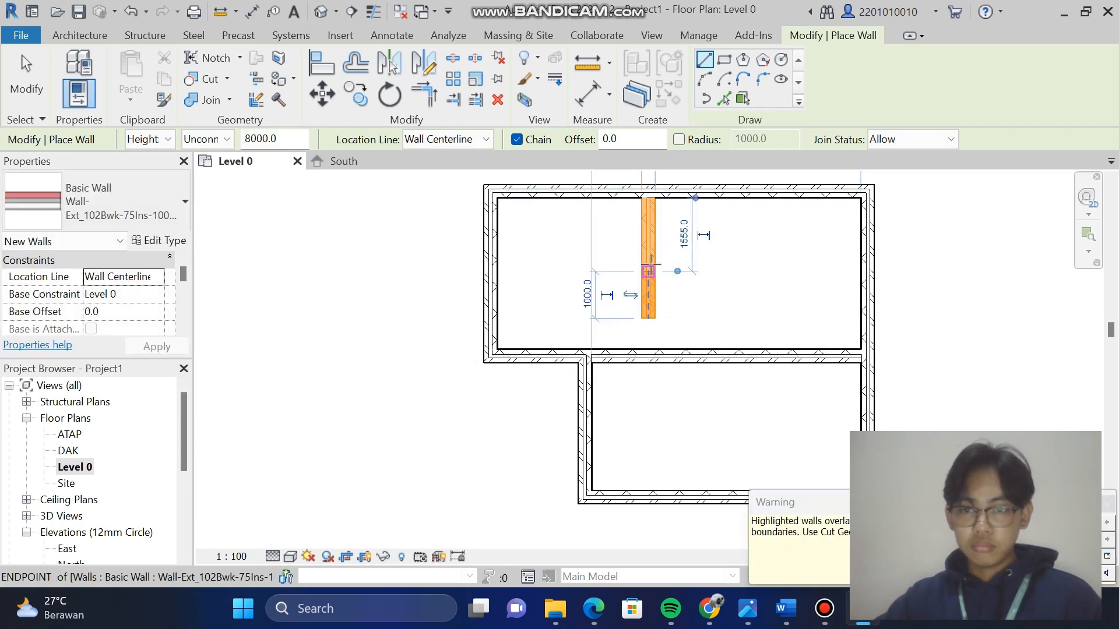
pyautogui.click(790, 271)
pyautogui.click(789, 198)
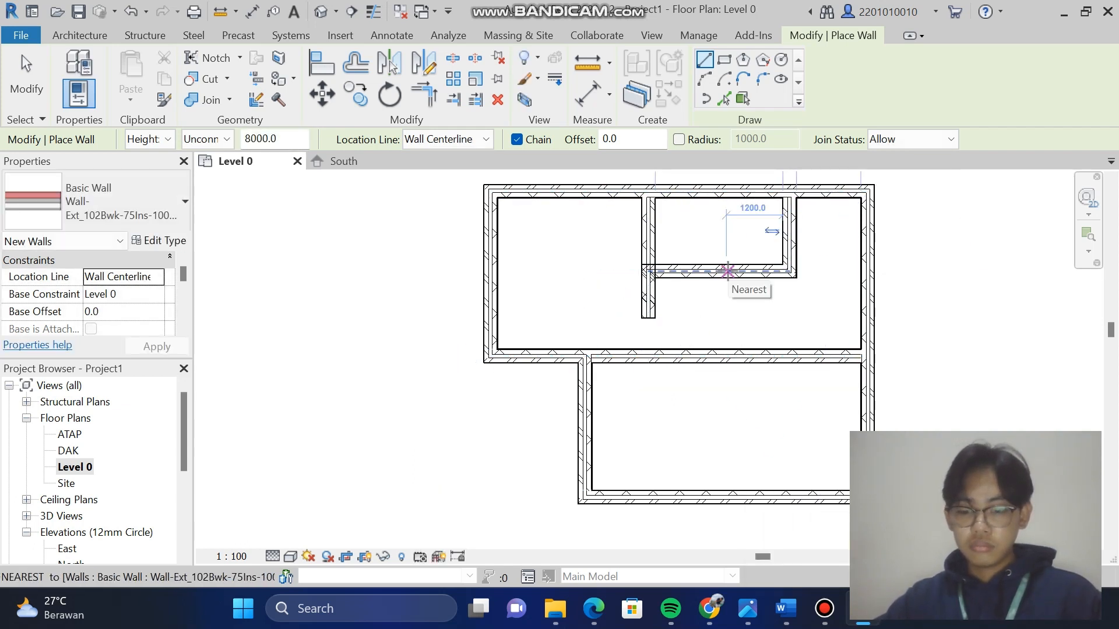
# Add an inverted T-shaped partition south of the small room, with a cross wall about 1545 long
pyautogui.click(745, 271)
pyautogui.click(745, 309)
pyautogui.click(717, 310)
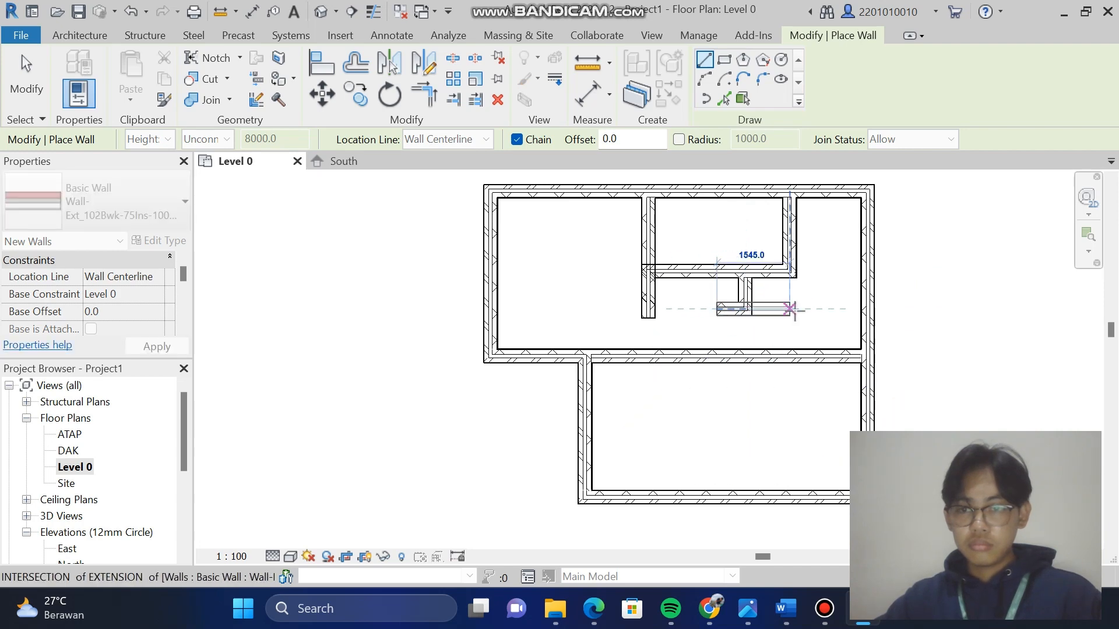
pyautogui.click(791, 309)
pyautogui.press('Escape')
# Divide the southern part of the house with a north-south wall from the long interior wall to the south exterior wall
pyautogui.click(729, 356)
pyautogui.click(729, 497)
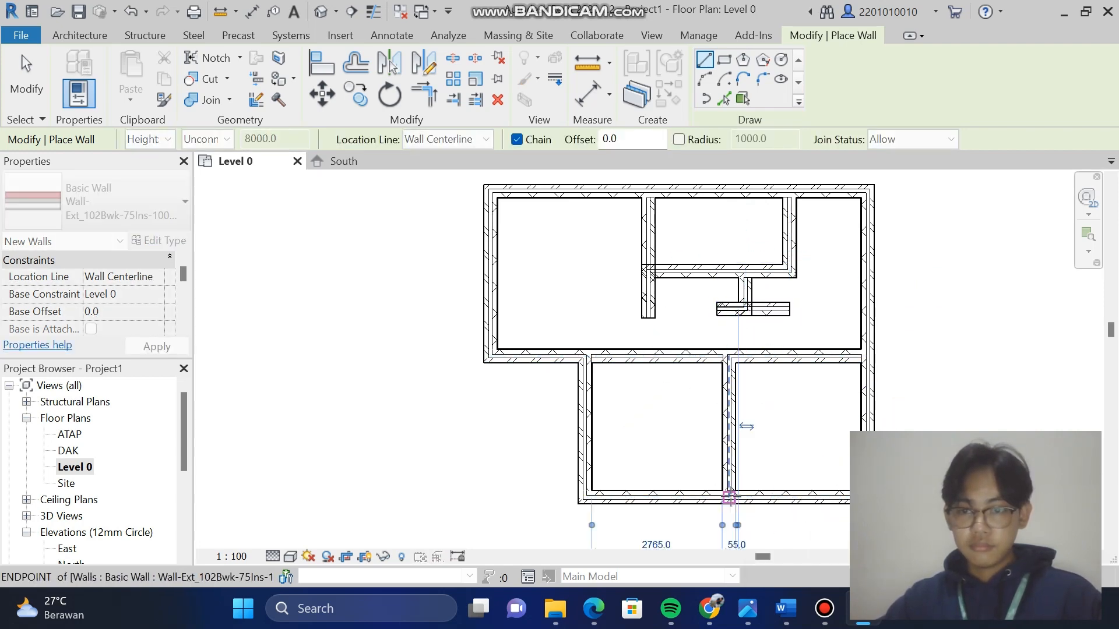
pyautogui.press('Escape')
pyautogui.press('Escape')
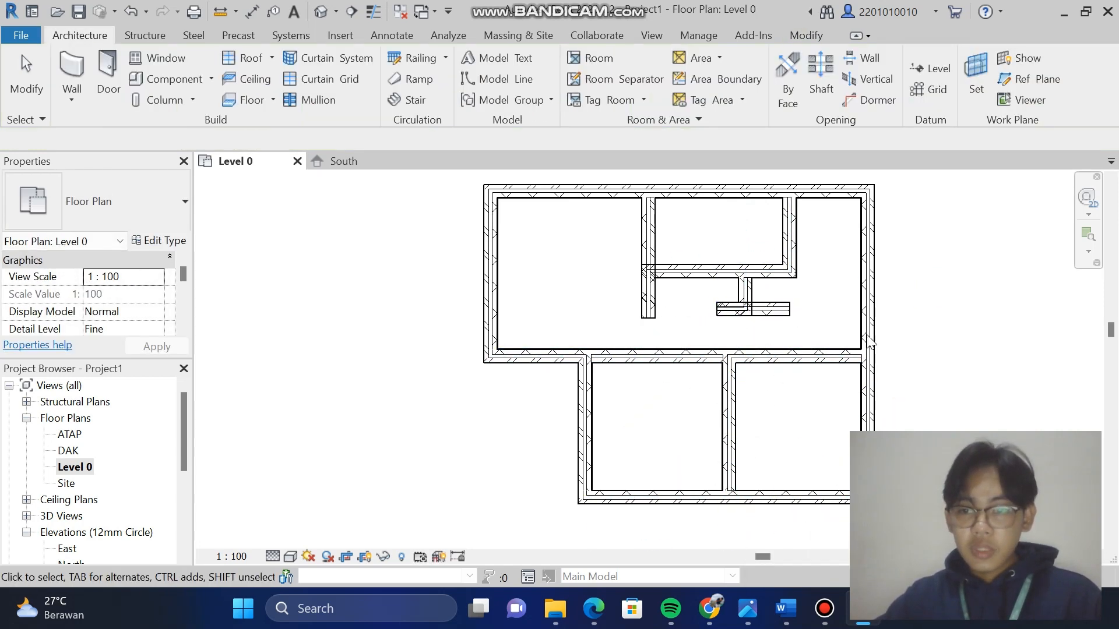
# Extend the west end of the T-shaped partition's cross wall farther west
pyautogui.moveTo(718, 303); pyautogui.dragTo(765, 308)
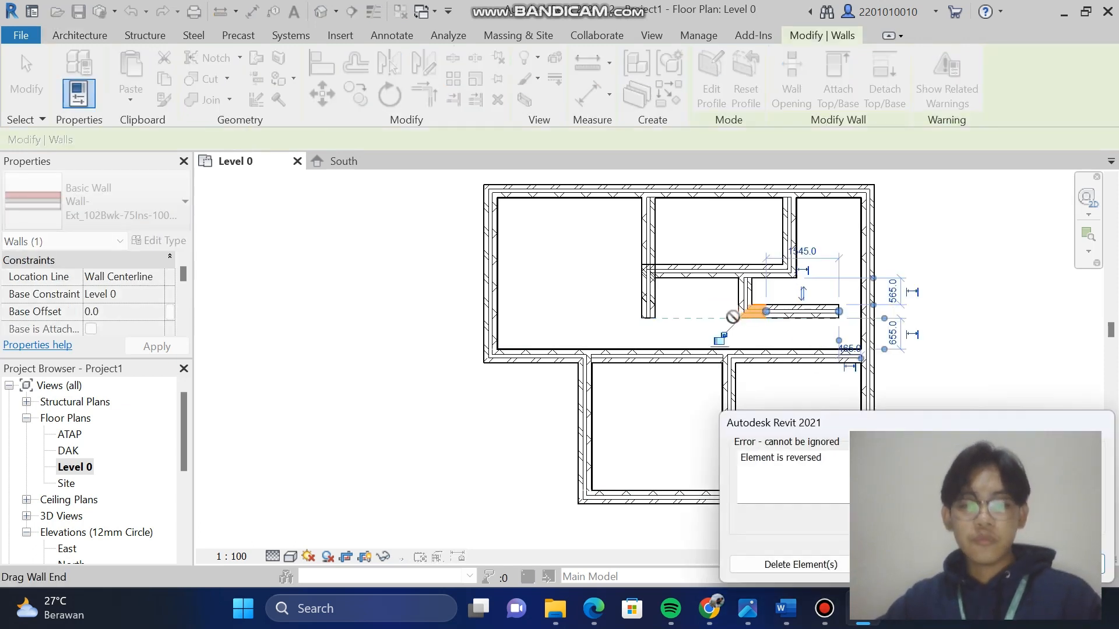
pyautogui.press('Escape')
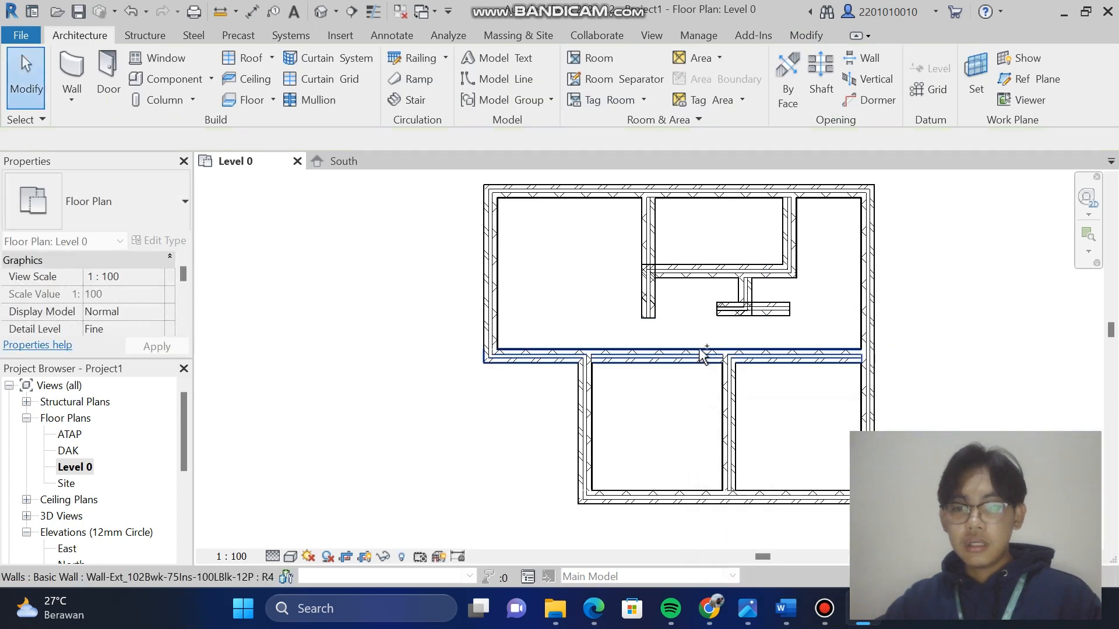
pyautogui.click(719, 310)
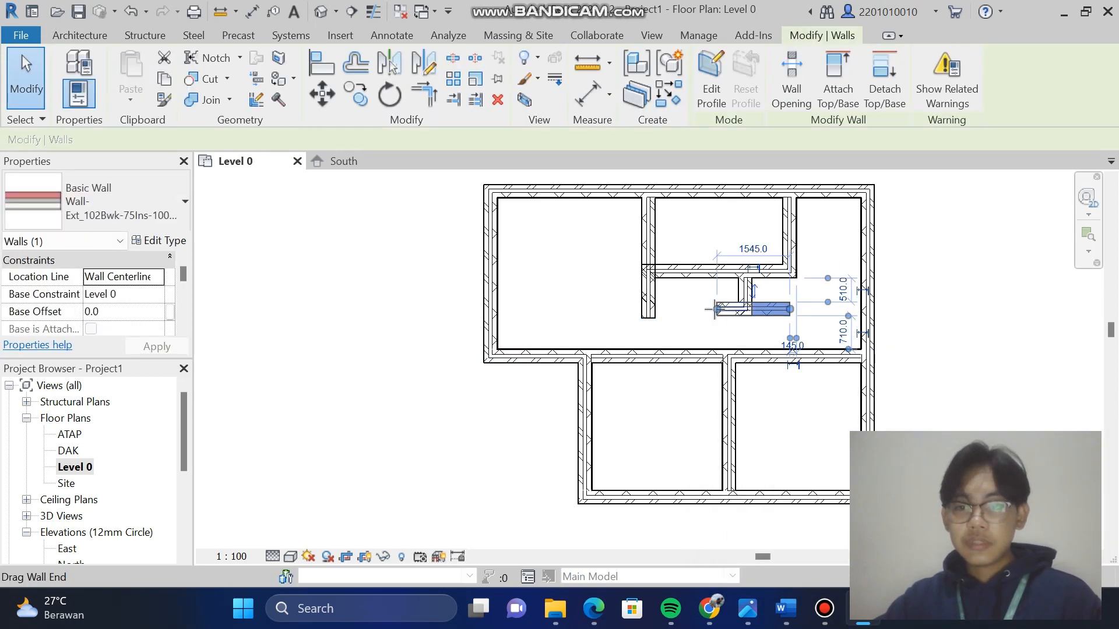
pyautogui.moveTo(715, 310); pyautogui.dragTo(700, 314)
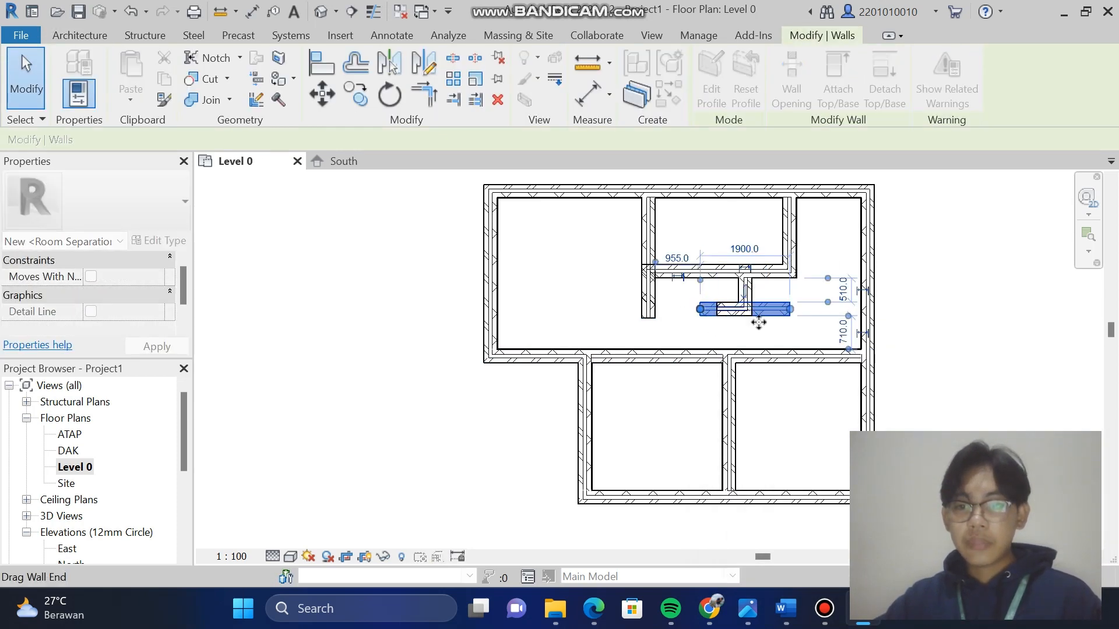
pyautogui.click(966, 327)
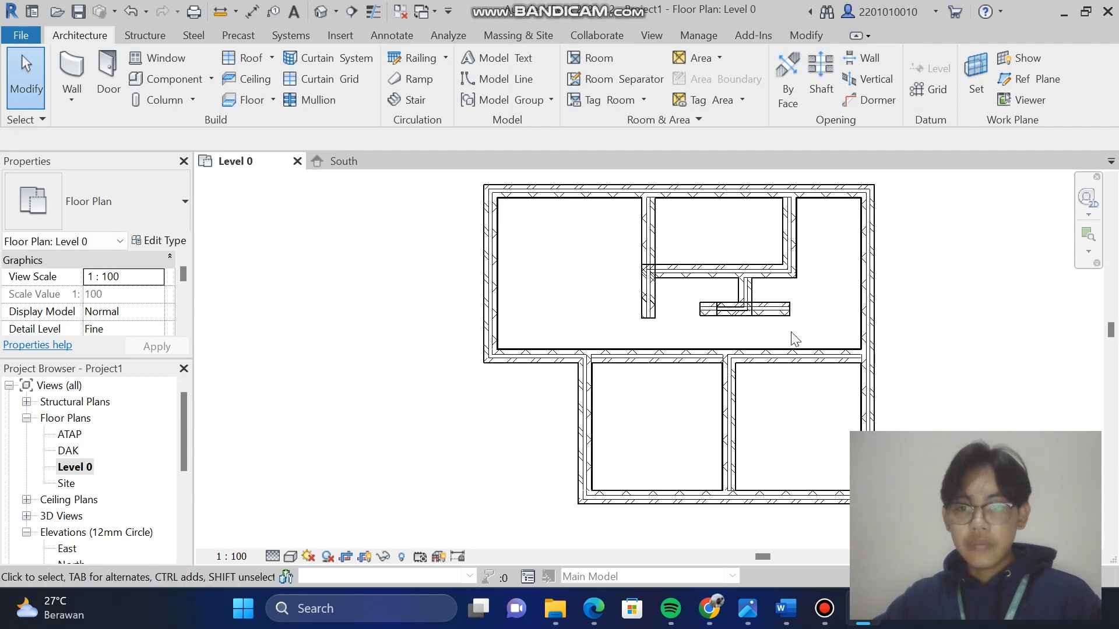
pyautogui.click(717, 310)
pyautogui.moveTo(700, 309); pyautogui.dragTo(696, 309)
pyautogui.click(1005, 320)
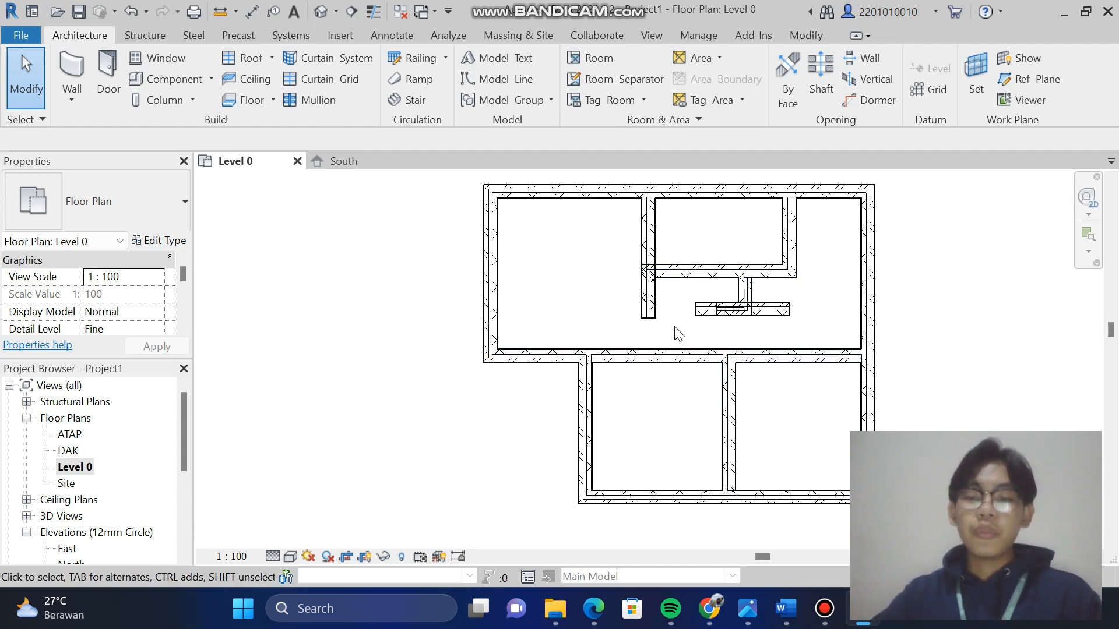
# Examine the walls against the ATAP, DAK and Level 0 levels in the default 3D view from several sides
pyautogui.click(323, 12)
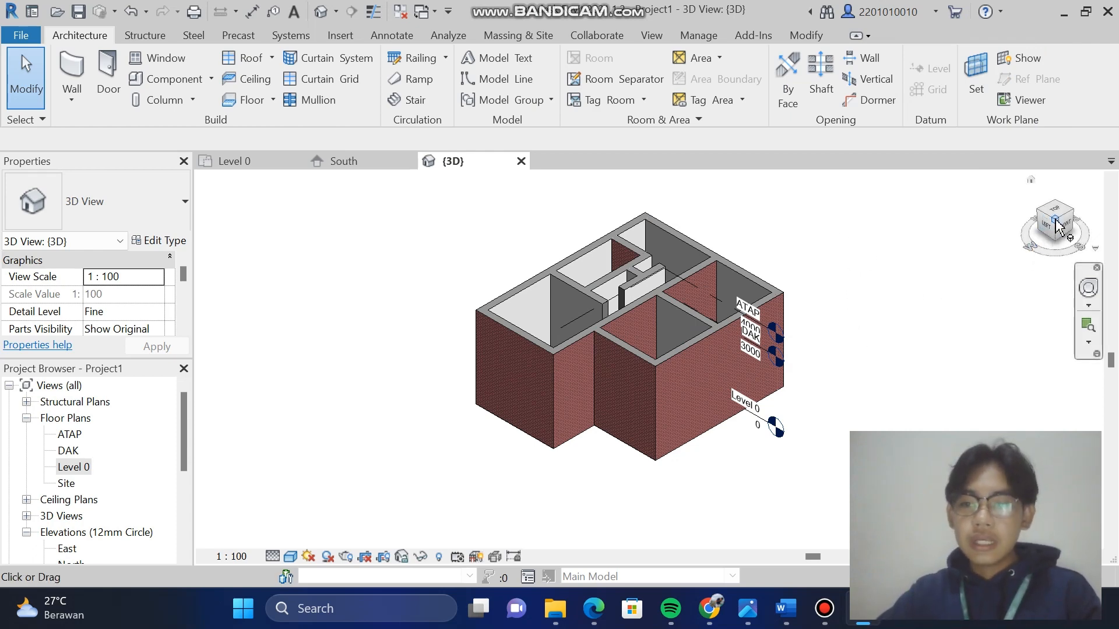
pyautogui.moveTo(1054, 223)
pyautogui.mouseDown()
pyautogui.moveTo(995, 216)
pyautogui.moveTo(817, 549)
pyautogui.moveTo(931, 260)
pyautogui.moveTo(757, 437)
pyautogui.moveTo(260, 548)
pyautogui.moveTo(307, 196)
pyautogui.moveTo(340, 194)
pyautogui.mouseUp()
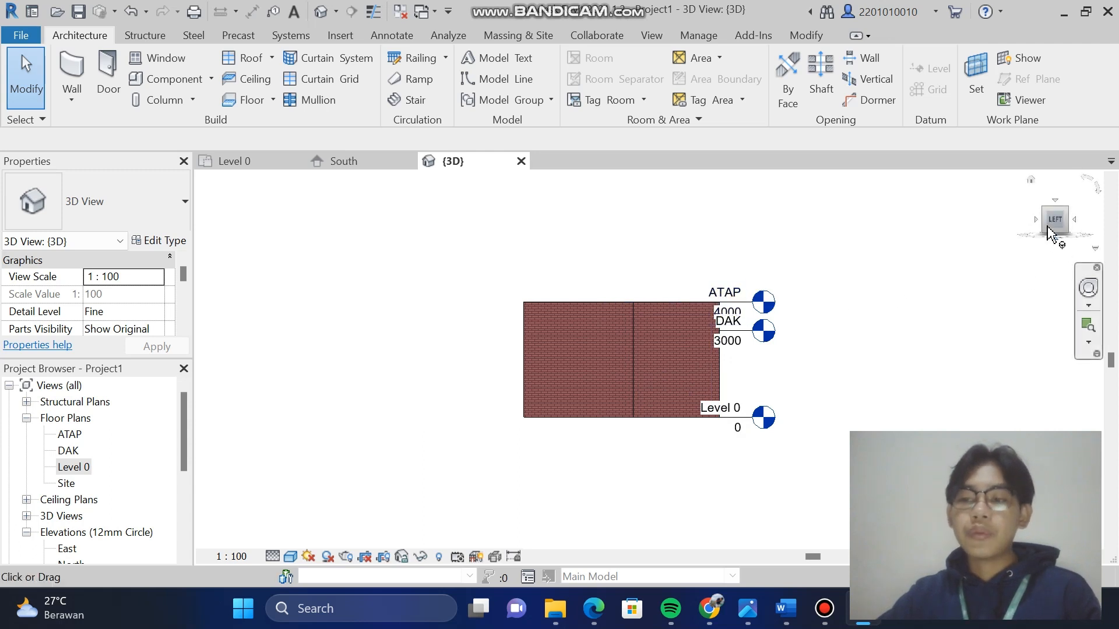
pyautogui.moveTo(1061, 216)
pyautogui.mouseDown()
pyautogui.moveTo(985, 218)
pyautogui.moveTo(1089, 242)
pyautogui.moveTo(207, 236)
pyautogui.moveTo(994, 252)
pyautogui.mouseUp()
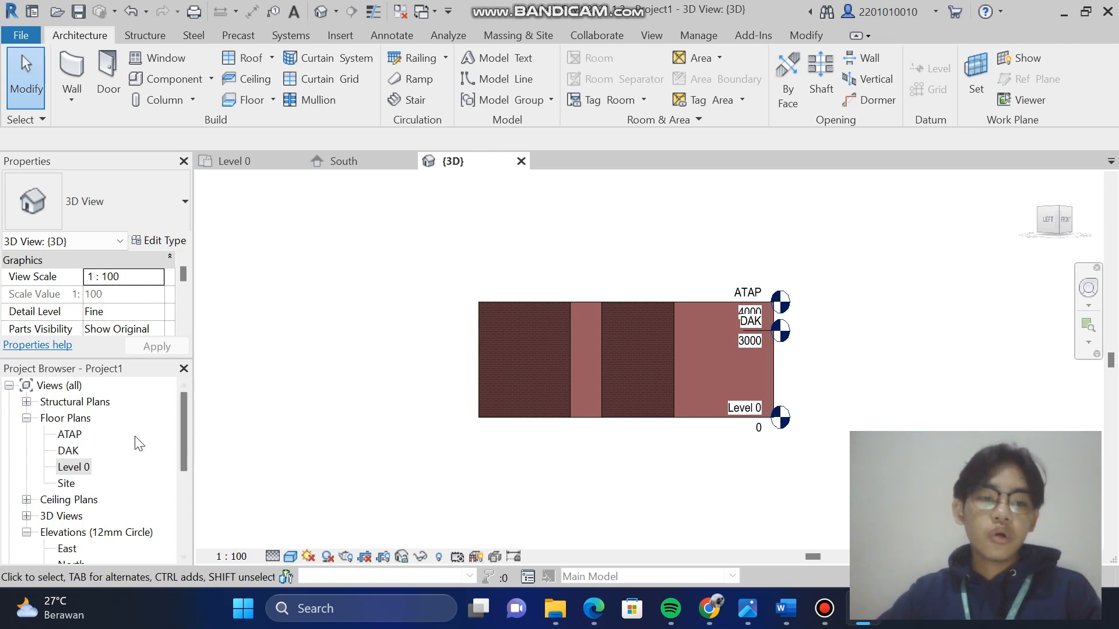
# Start an architectural floor on Level 0 and sketch a rectangular boundary from the house's outer northwest corner to its outer southeast corner
pyautogui.click(73, 468)
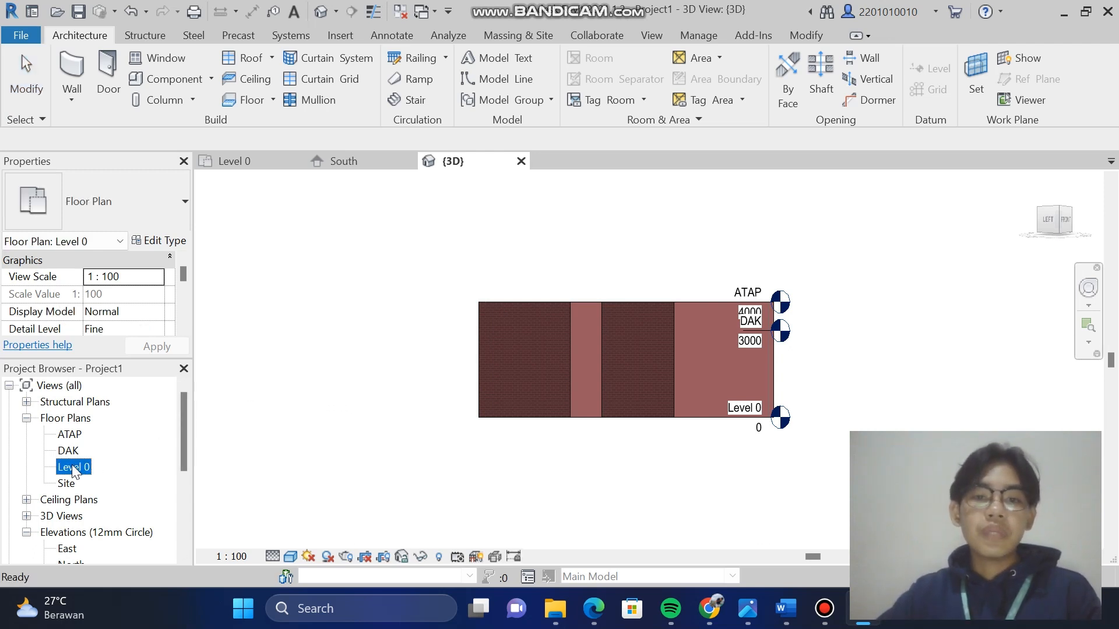
pyautogui.doubleClick(73, 468)
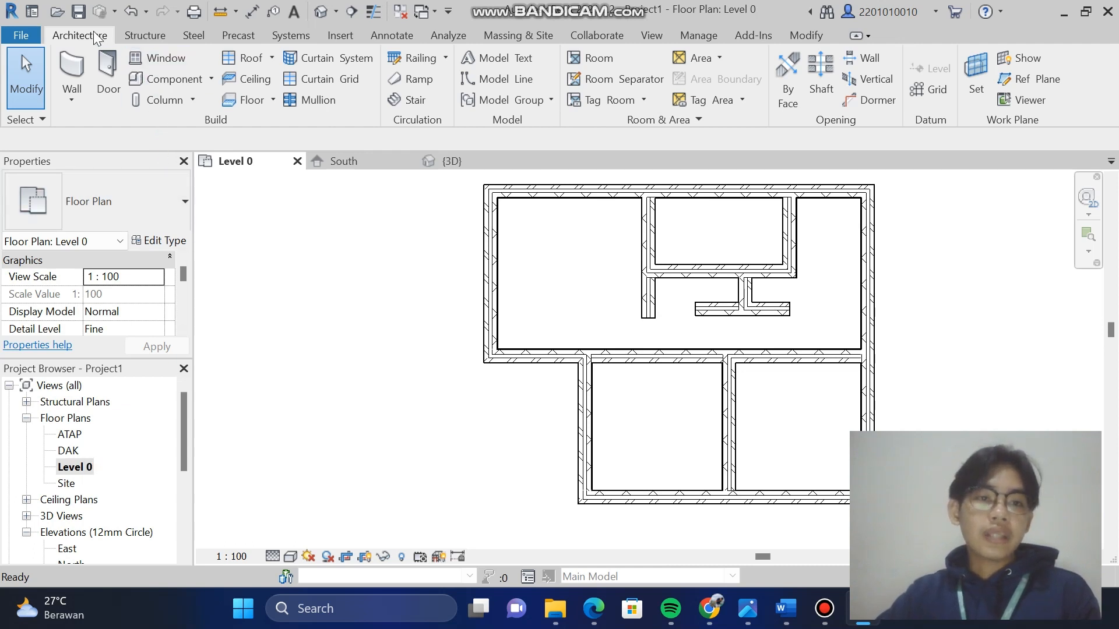
pyautogui.click(272, 100)
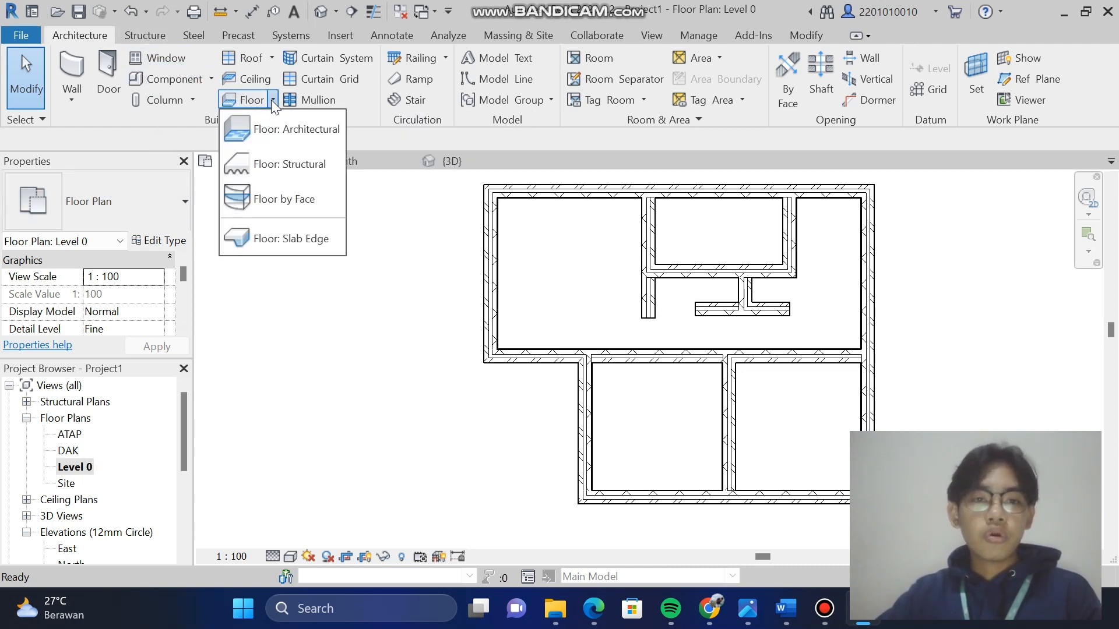
pyautogui.click(293, 131)
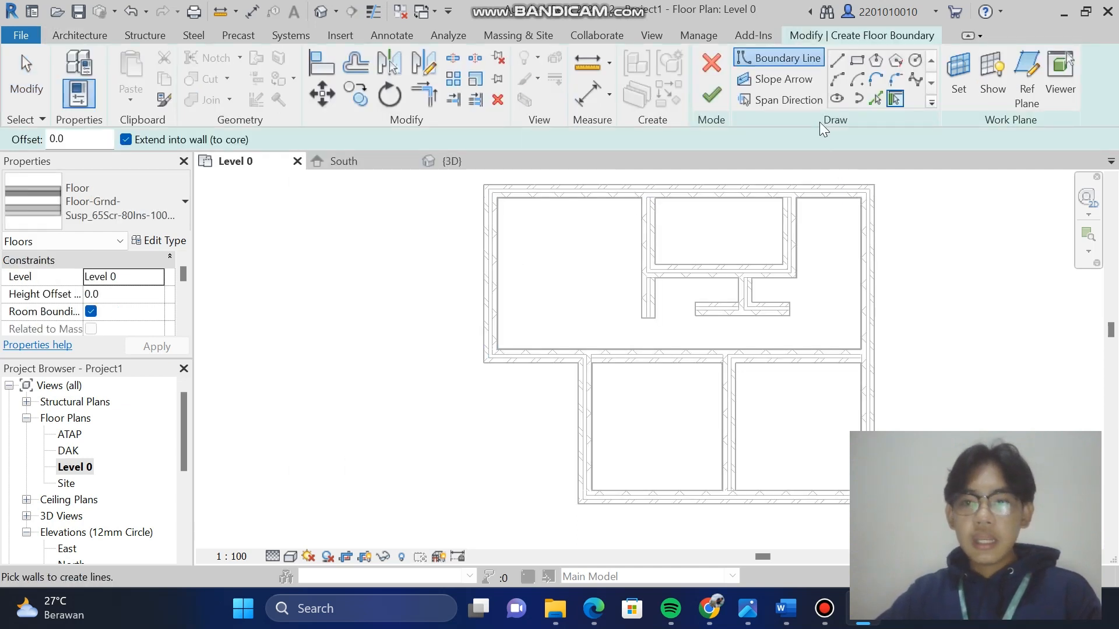
pyautogui.click(855, 61)
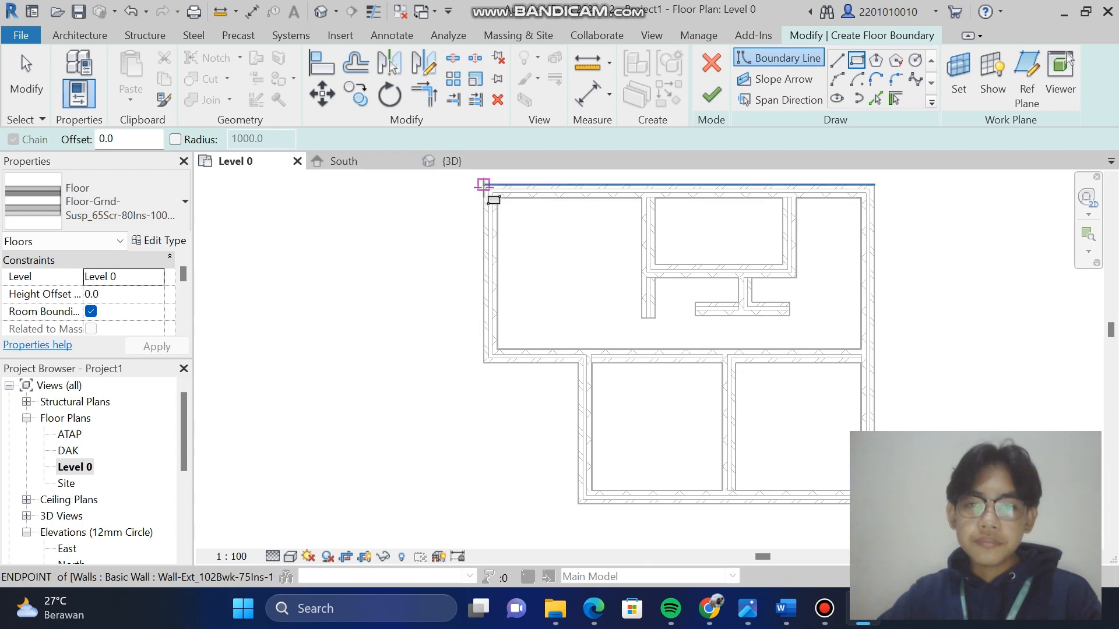
pyautogui.scroll(2, 483, 185)
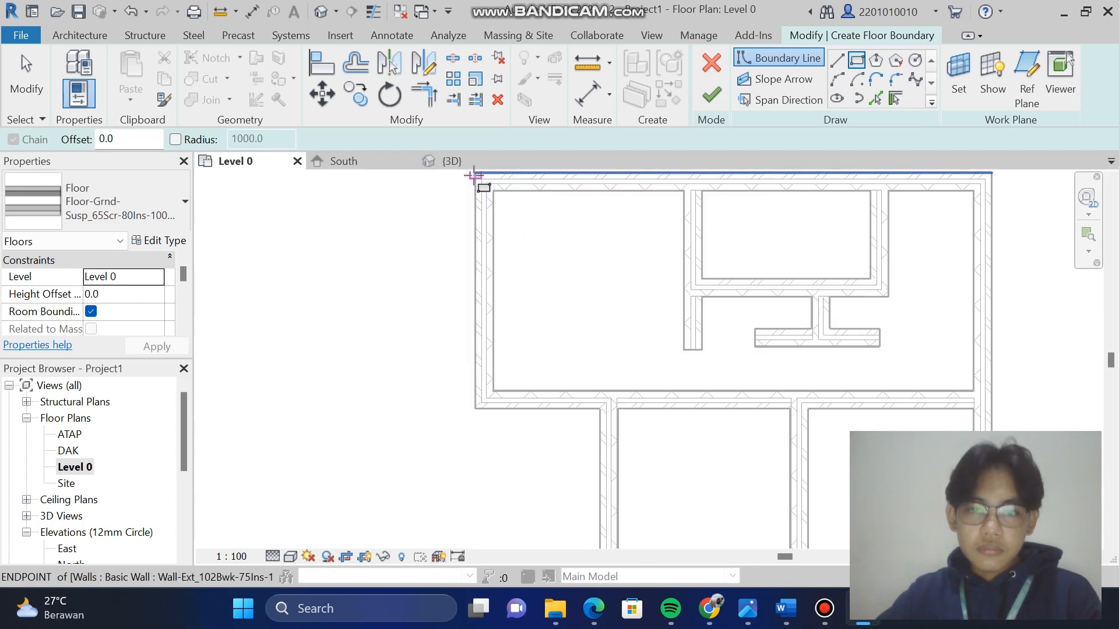
pyautogui.click(475, 174)
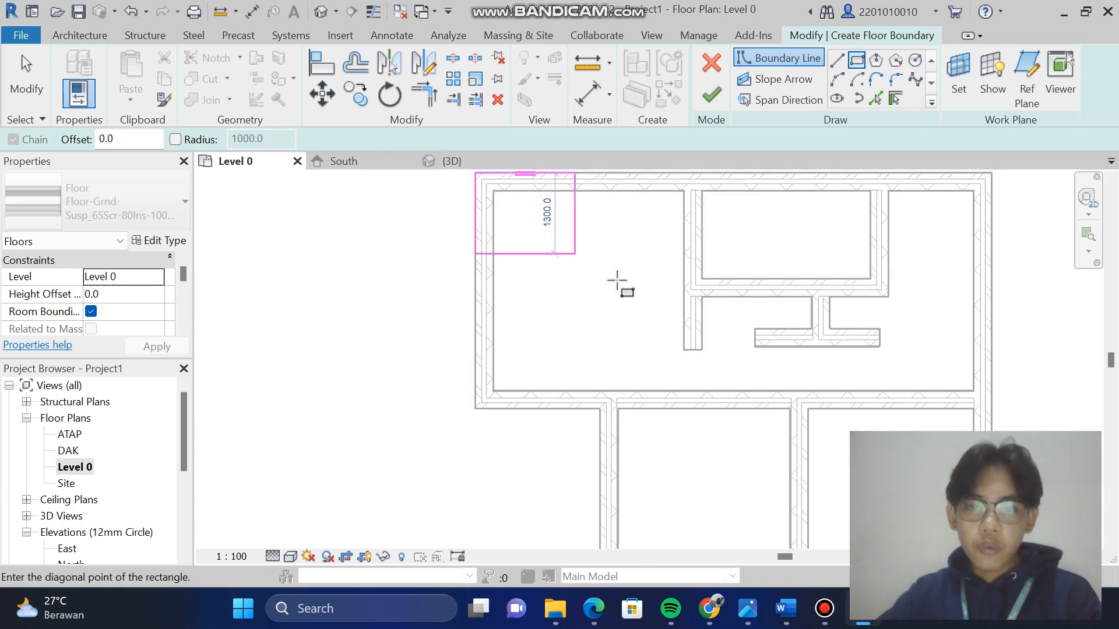
pyautogui.scroll(-3, 996, 534)
pyautogui.scroll(-1, 997, 535)
pyautogui.moveTo(997, 535); pyautogui.dragTo(996, 348, button='middle')
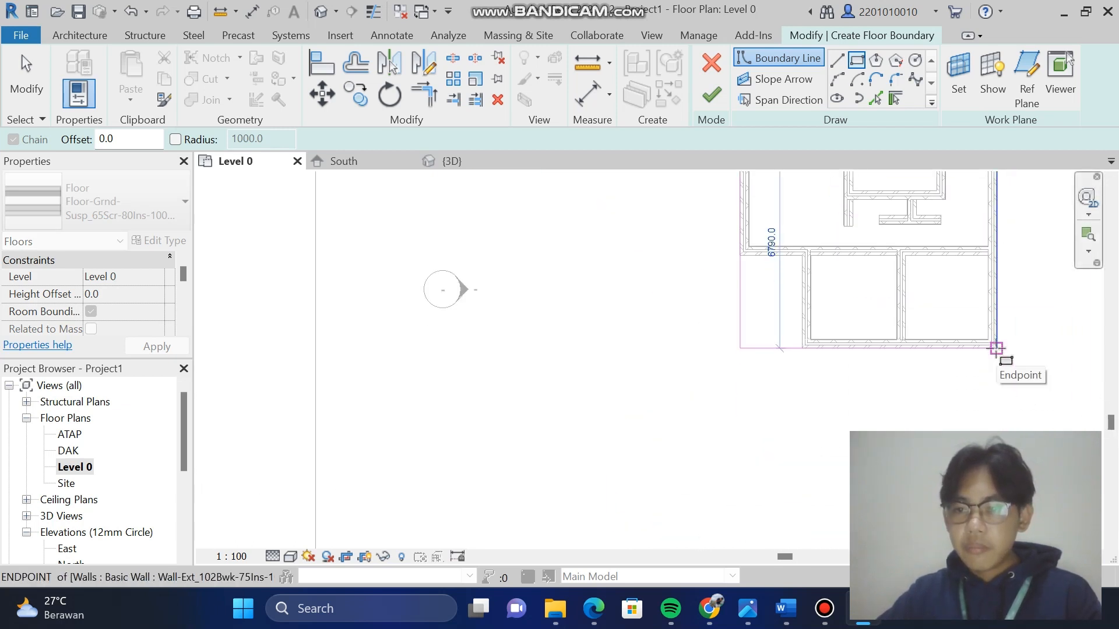
pyautogui.click(997, 348)
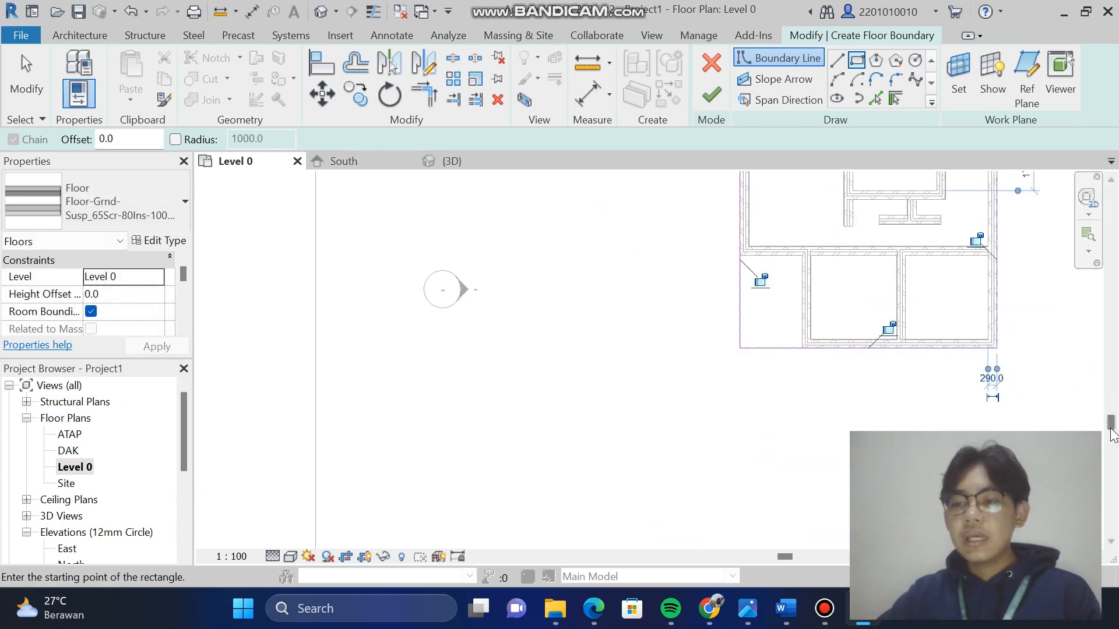
# Check the rectangular floor boundary around the house walls, finish the sketch to create the floor, and deselect it
pyautogui.moveTo(1112, 434); pyautogui.dragTo(1115, 399)
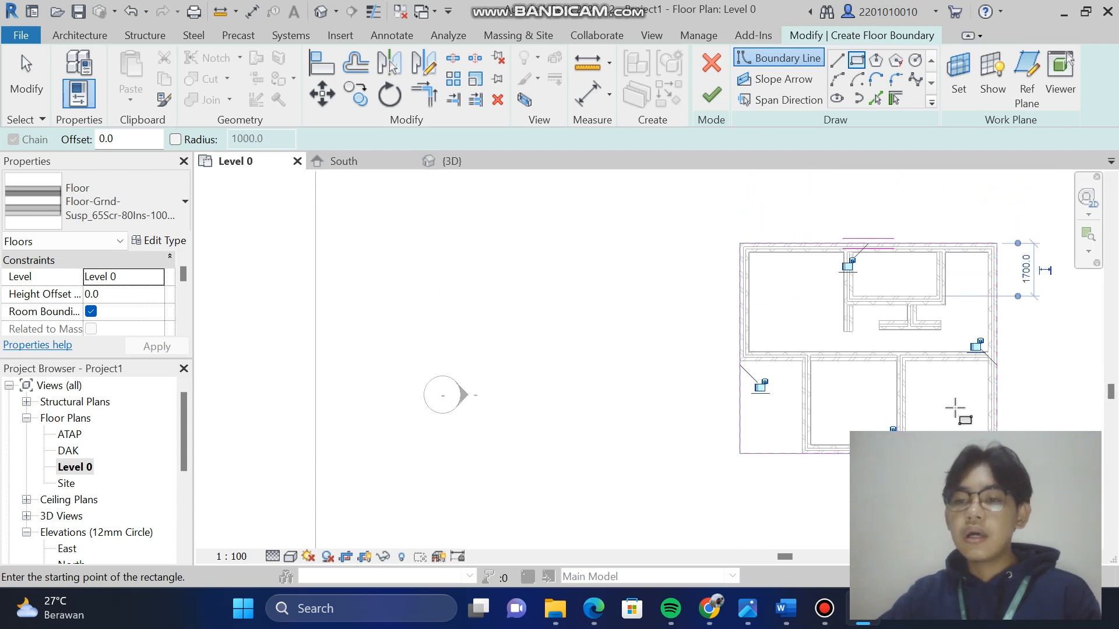
pyautogui.scroll(3, 955, 408)
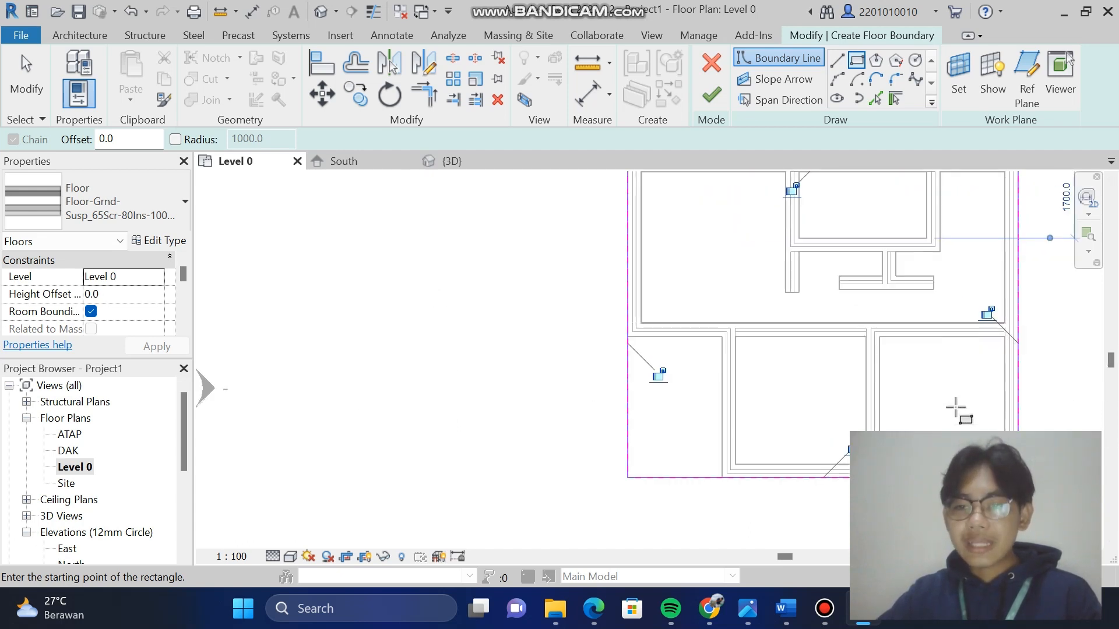
pyautogui.scroll(1, 954, 408)
pyautogui.moveTo(788, 558); pyautogui.dragTo(836, 558)
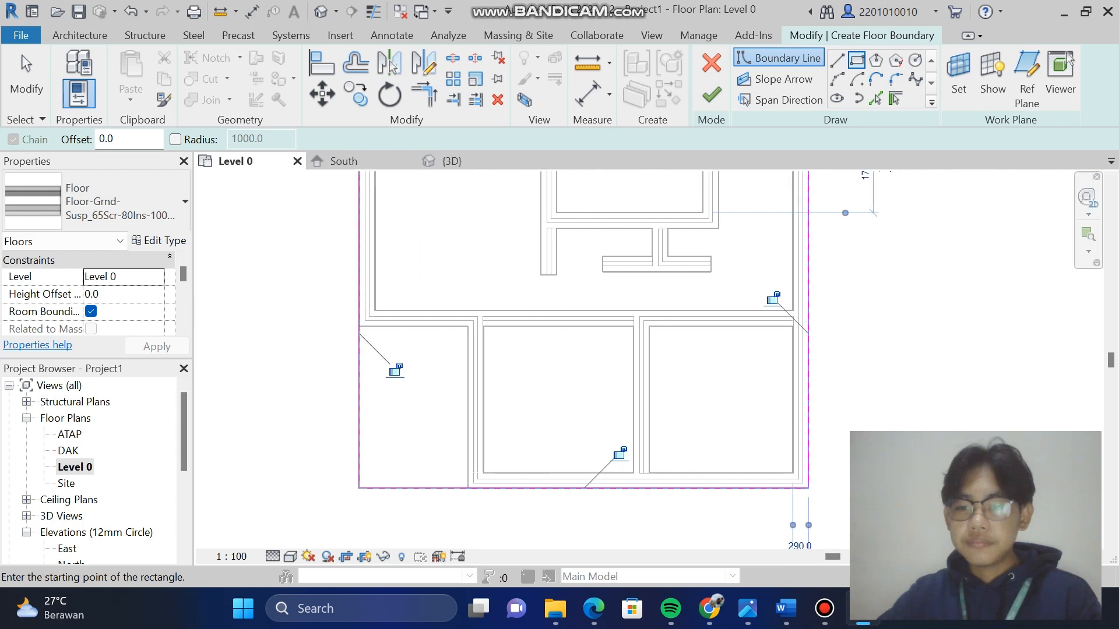
pyautogui.keyDown('ctrl'); pyautogui.scroll(2, 1095, 358); pyautogui.keyUp('ctrl')
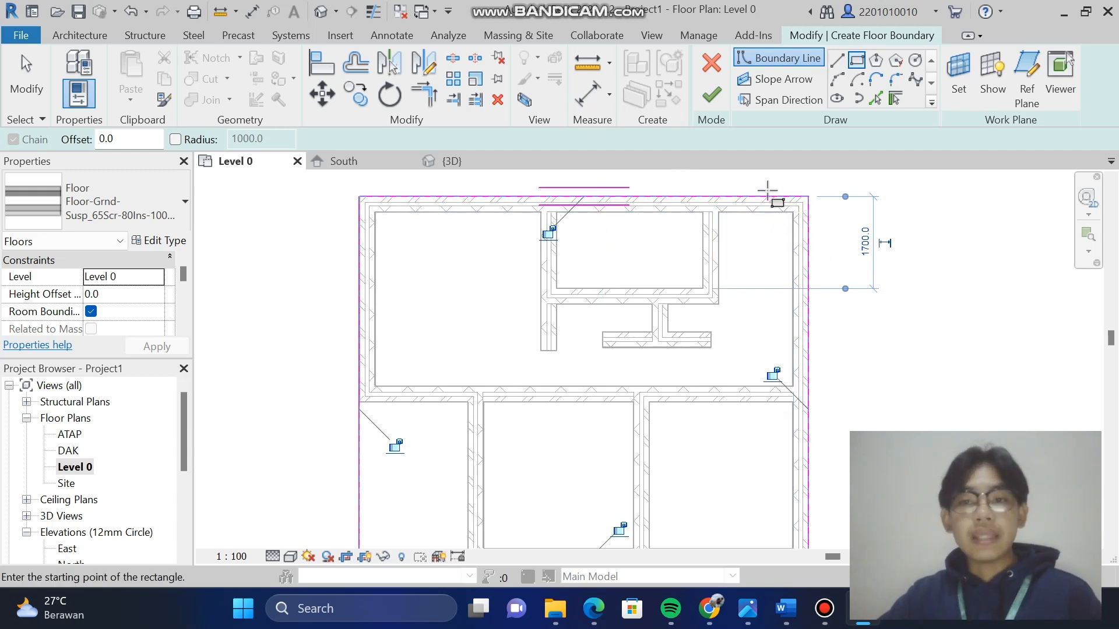
pyautogui.click(712, 95)
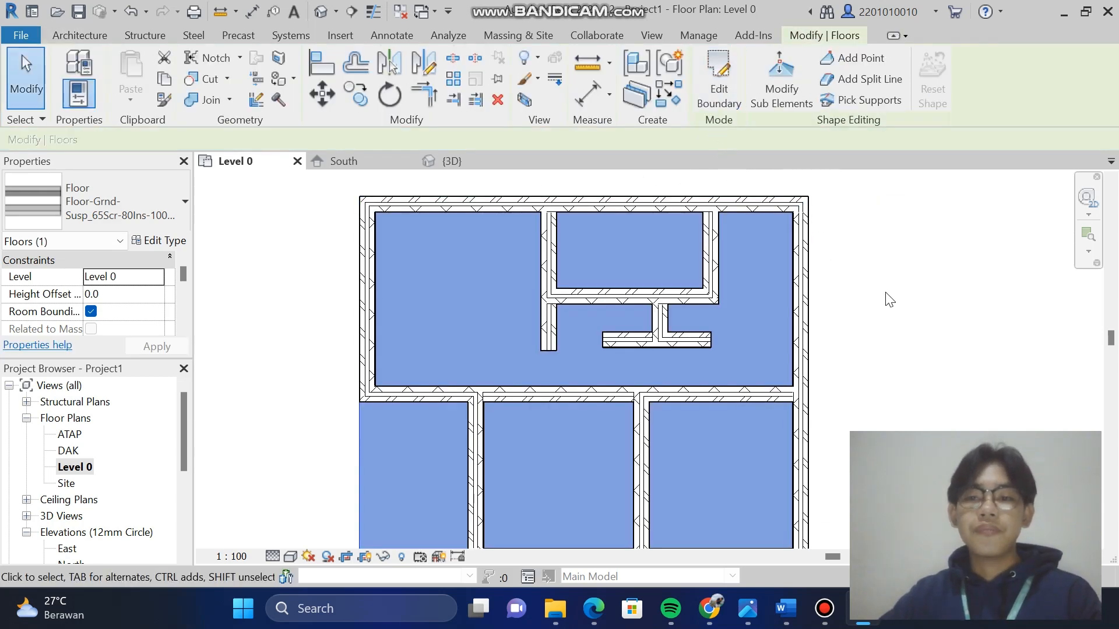
pyautogui.click(903, 288)
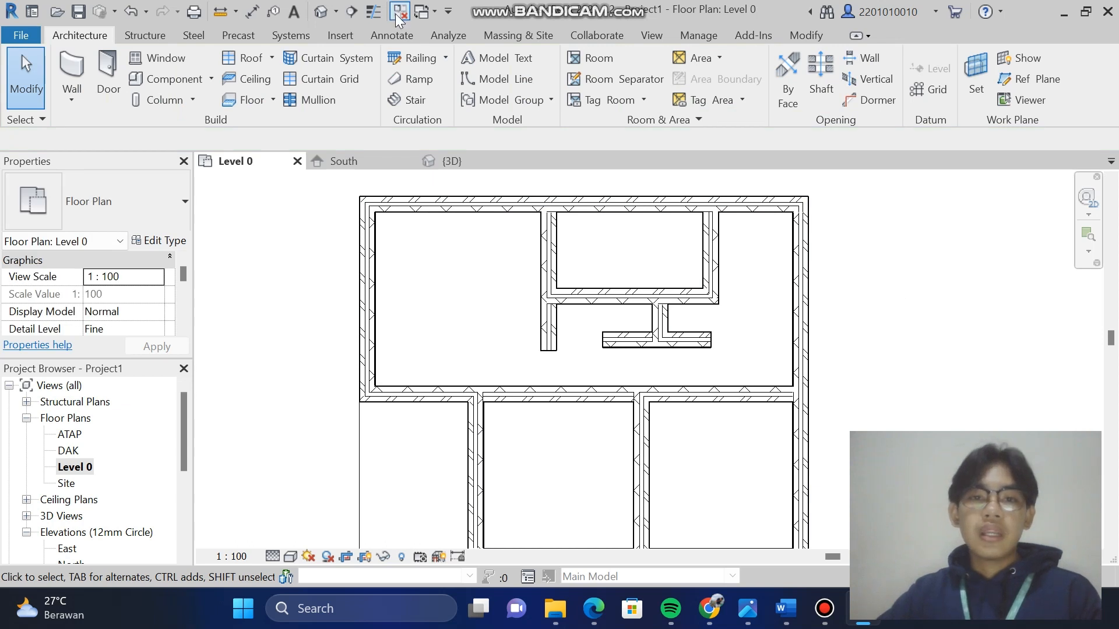
# Inspect the floor slab beneath the walls in the default 3D view from an elevated corner angle
pyautogui.click(322, 11)
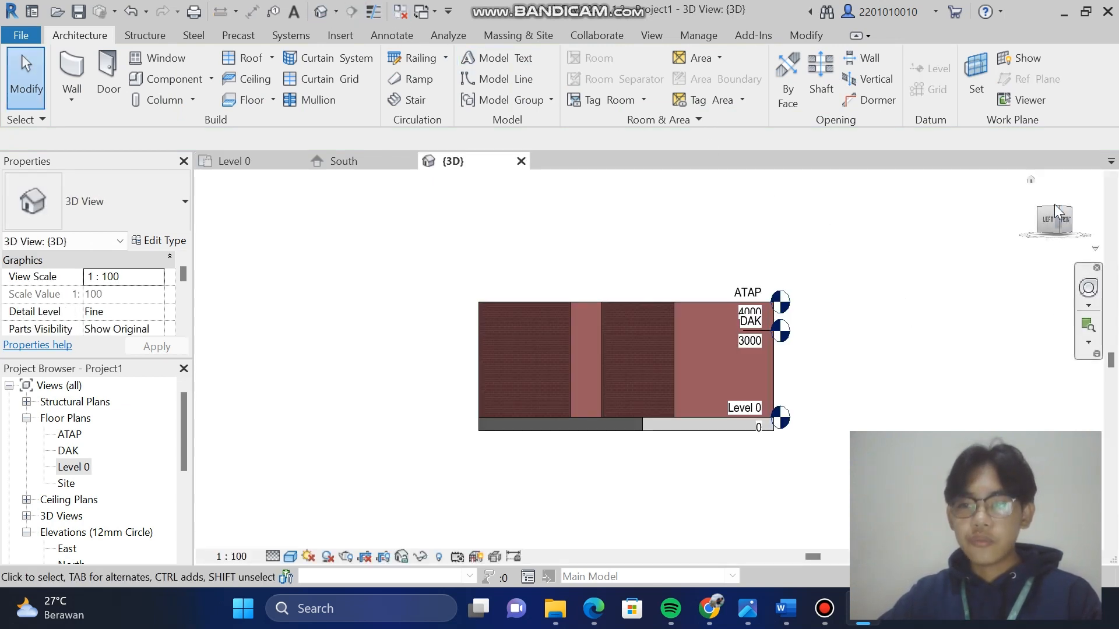
pyautogui.moveTo(1056, 217)
pyautogui.mouseDown()
pyautogui.moveTo(1026, 219)
pyautogui.moveTo(961, 268)
pyautogui.moveTo(1037, 307)
pyautogui.moveTo(922, 221)
pyautogui.moveTo(762, 198)
pyautogui.moveTo(1026, 233)
pyautogui.moveTo(1021, 242)
pyautogui.mouseUp()
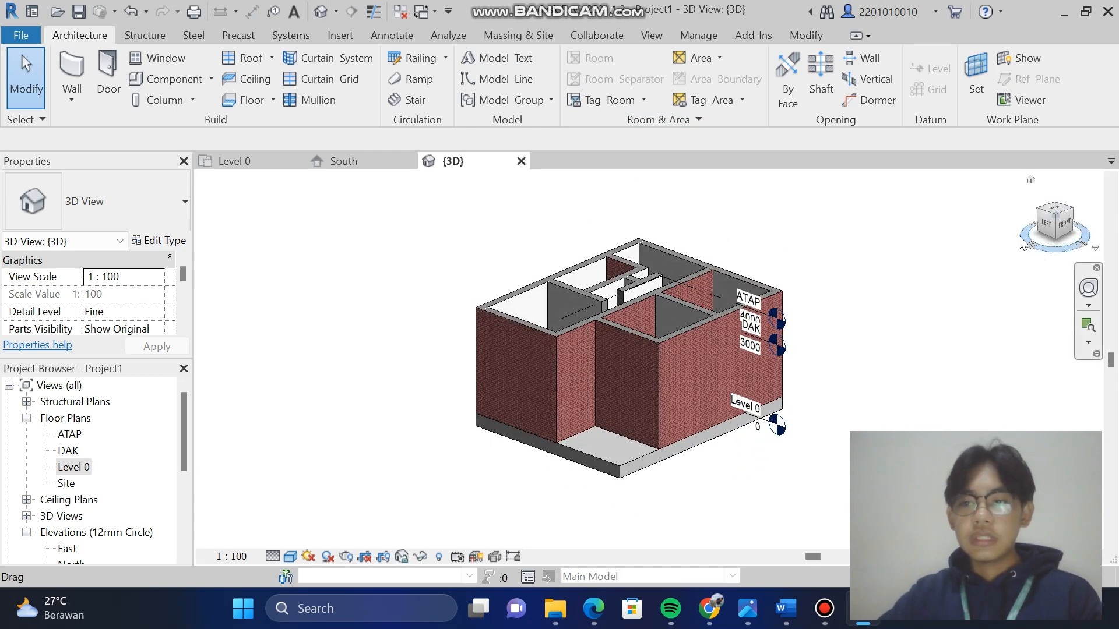
pyautogui.click(1055, 218)
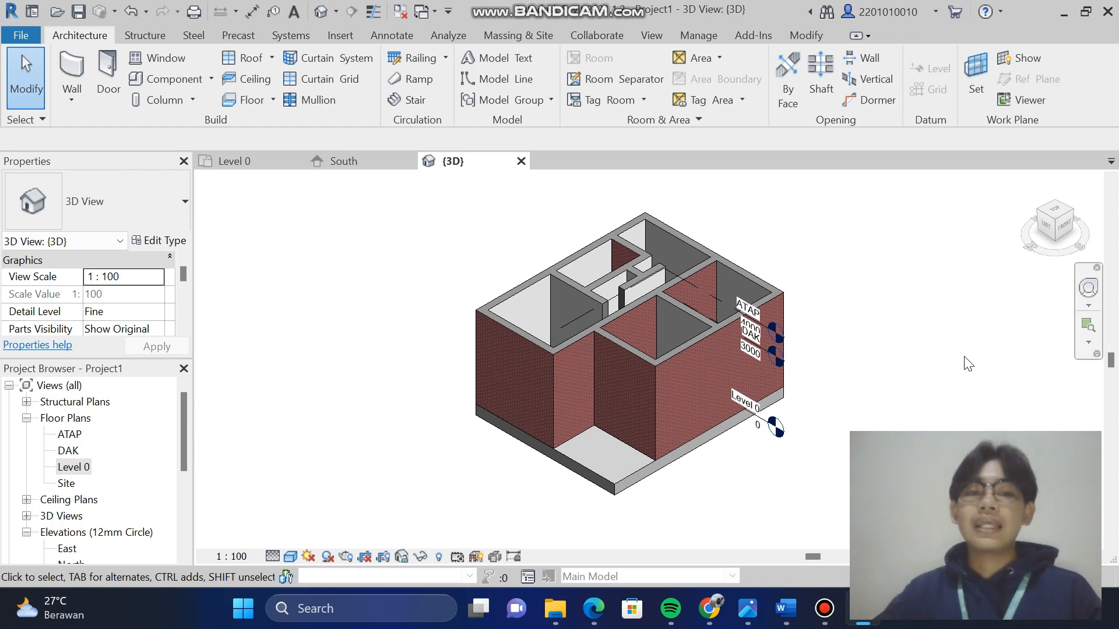
# Return to the Level 0 floor plan, start placing a door, and review the door types already loaded in the project
pyautogui.doubleClick(72, 470)
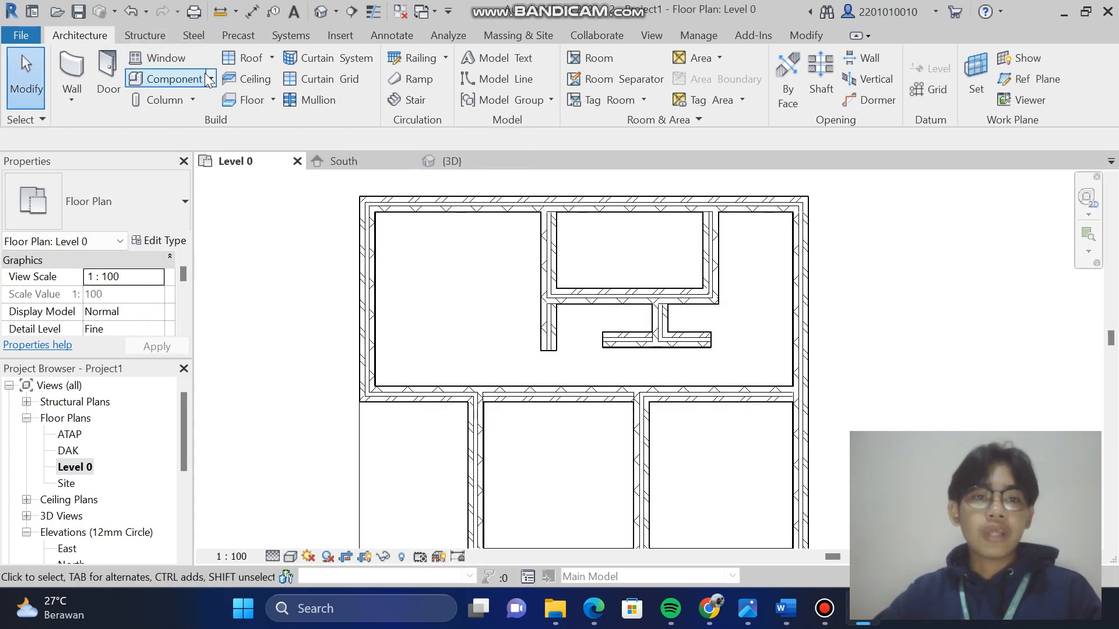
pyautogui.click(107, 72)
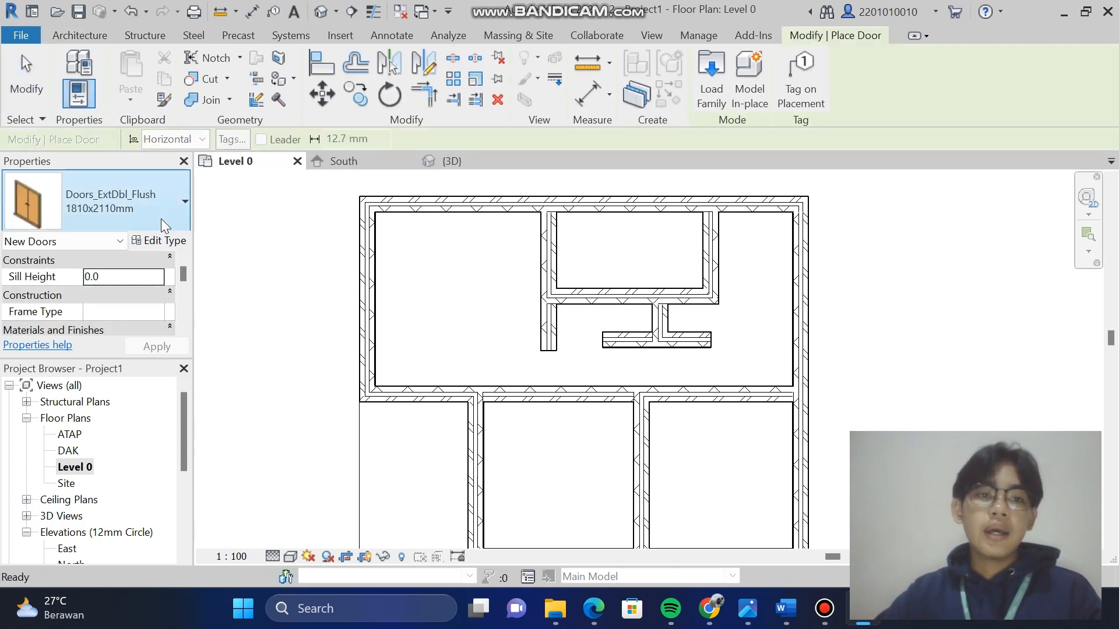
pyautogui.click(180, 201)
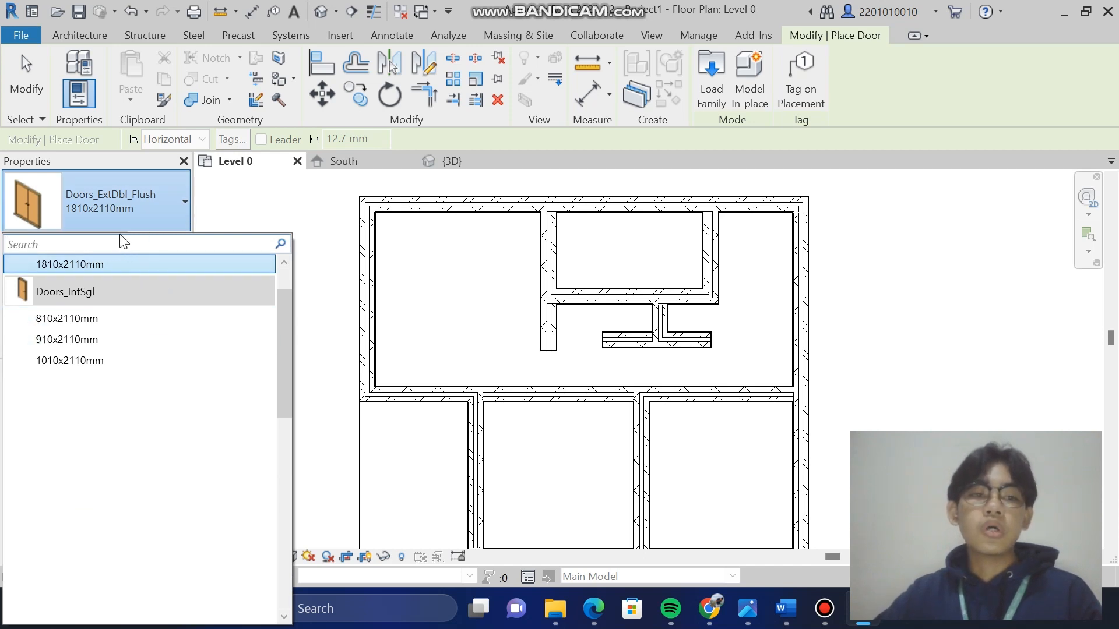
pyautogui.click(169, 201)
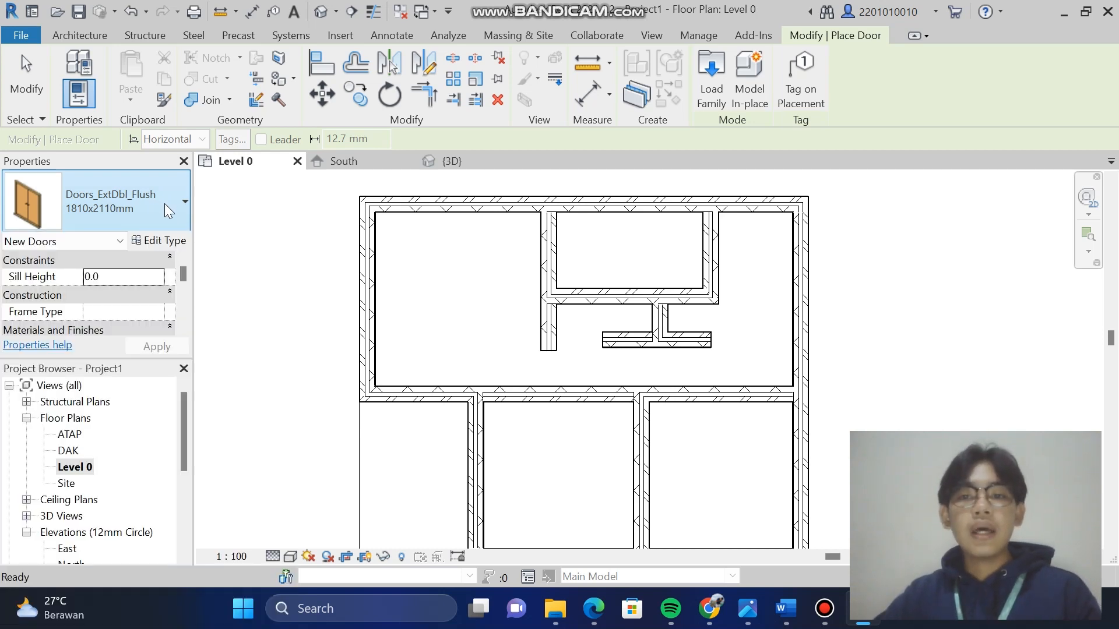
# Browse the Doors folder of the family library and preview its double, sliding, opening and overhead door families without loading any
pyautogui.click(716, 68)
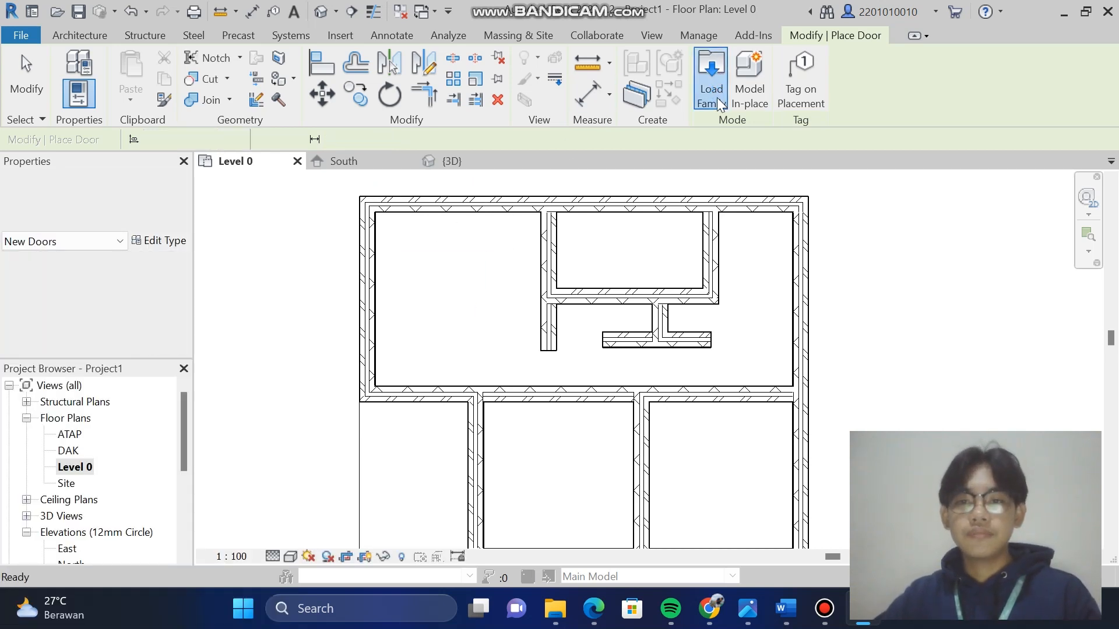
pyautogui.scroll(-1, 517, 293)
pyautogui.scroll(-7, 517, 294)
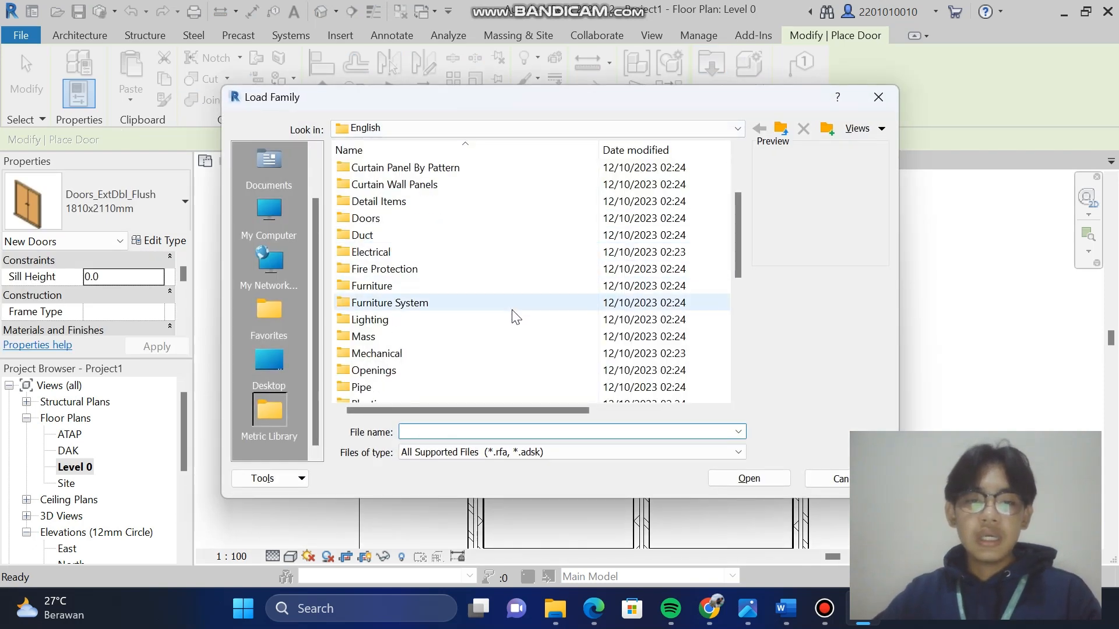
pyautogui.scroll(6, 517, 332)
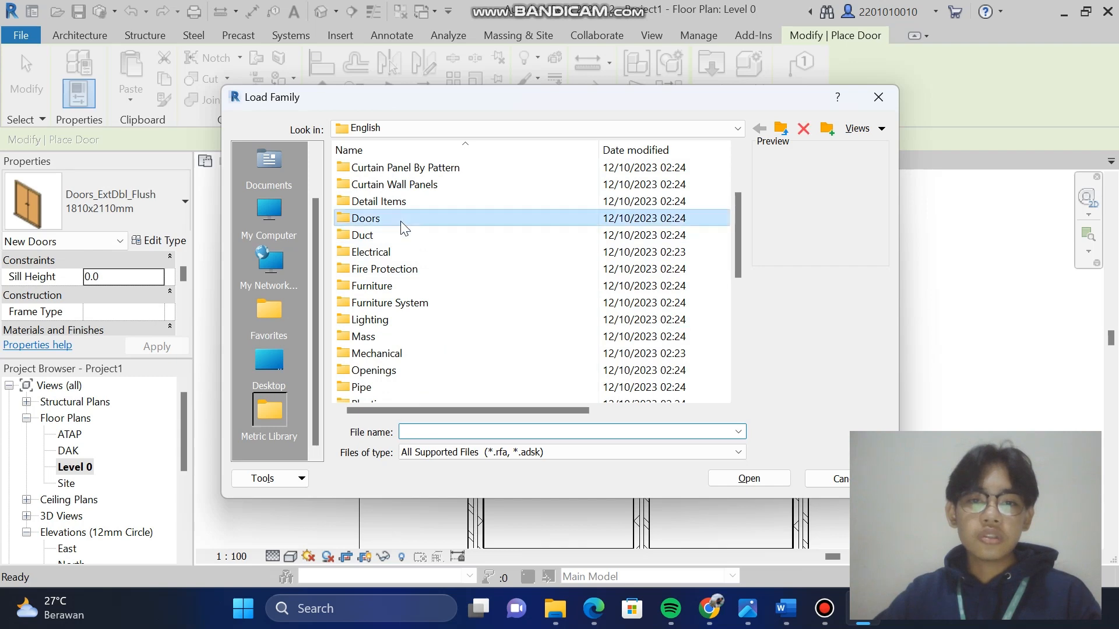
pyautogui.doubleClick(400, 221)
pyautogui.click(471, 252)
pyautogui.click(467, 286)
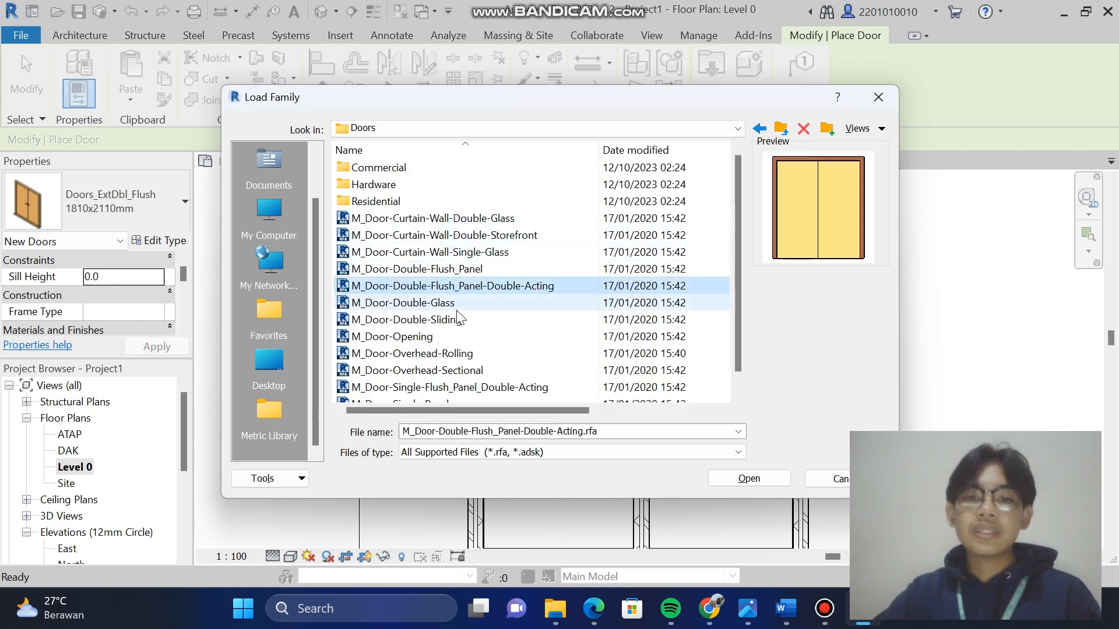
pyautogui.click(458, 319)
pyautogui.click(447, 341)
pyautogui.click(446, 353)
pyautogui.click(447, 284)
pyautogui.click(451, 271)
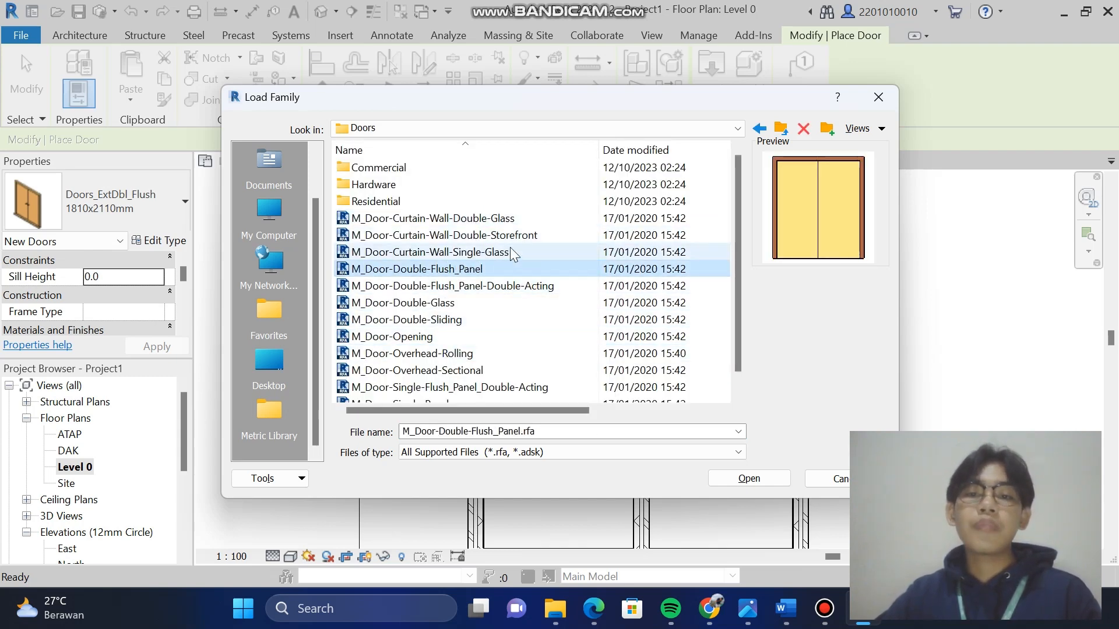
pyautogui.click(879, 96)
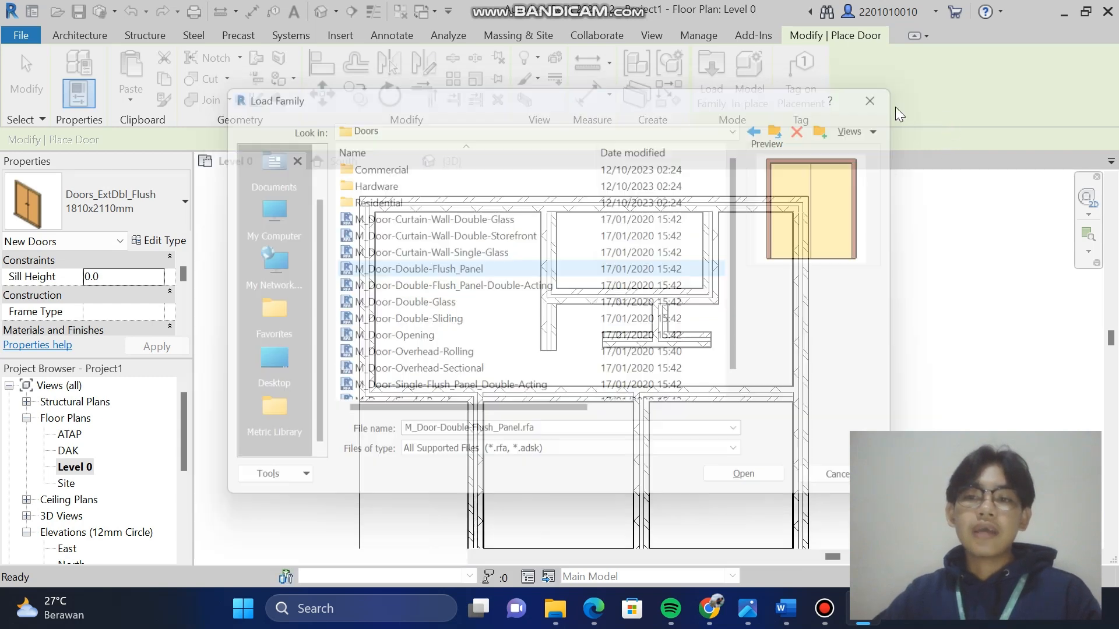
# Place a Doors_ExtDbl_Flush 1810x2110mm double door in the exterior south wall of the west room, swinging into the house
pyautogui.click(111, 208)
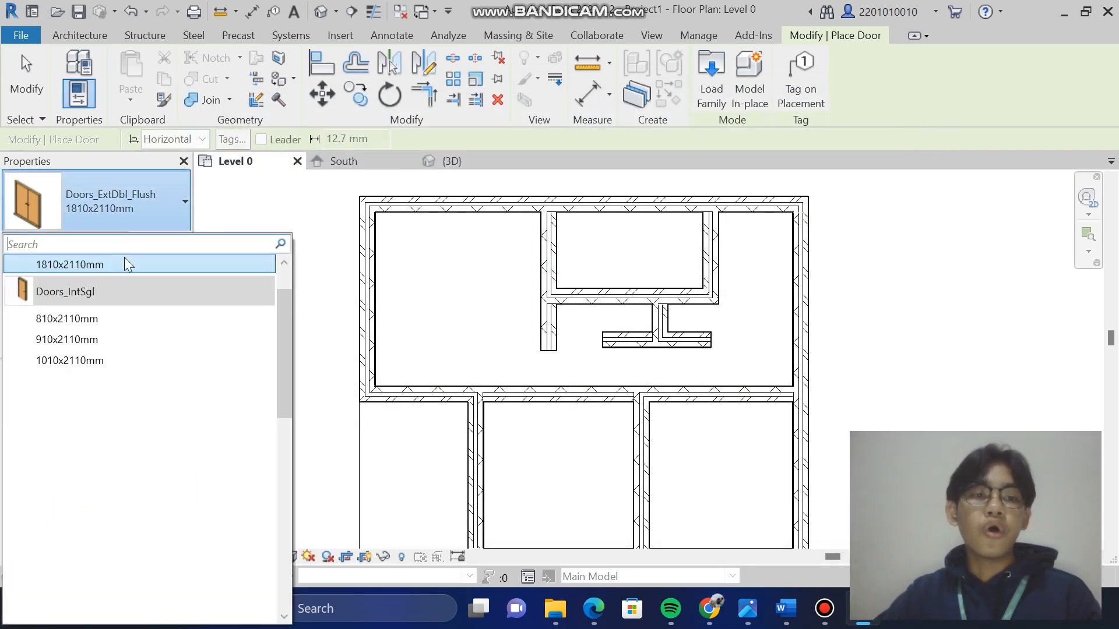
pyautogui.click(97, 203)
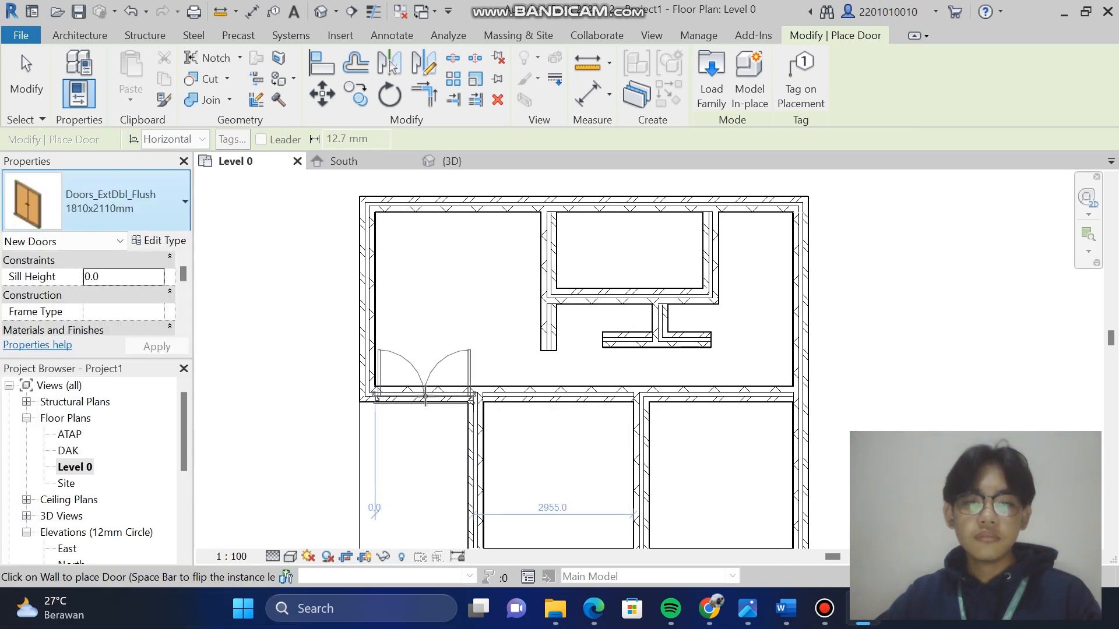
pyautogui.click(425, 400)
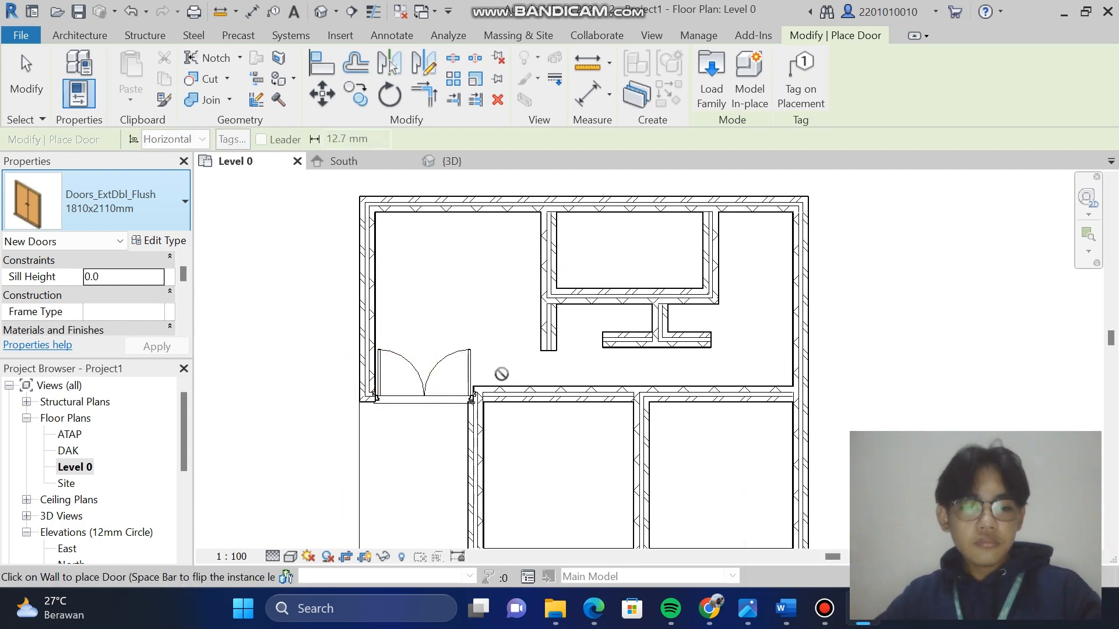
pyautogui.press('Escape')
pyautogui.press('Escape')
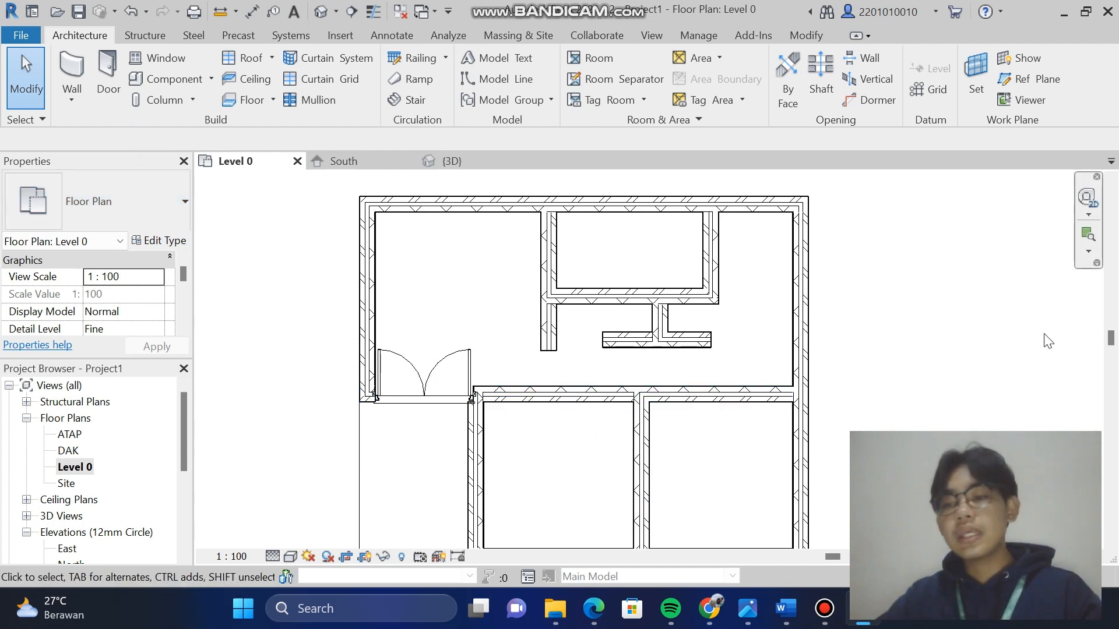
# Place two Doors_IntSgl 910x2110mm doors in the north walls of the two south rooms, one on each side of their partition
pyautogui.moveTo(1109, 341); pyautogui.dragTo(1109, 347)
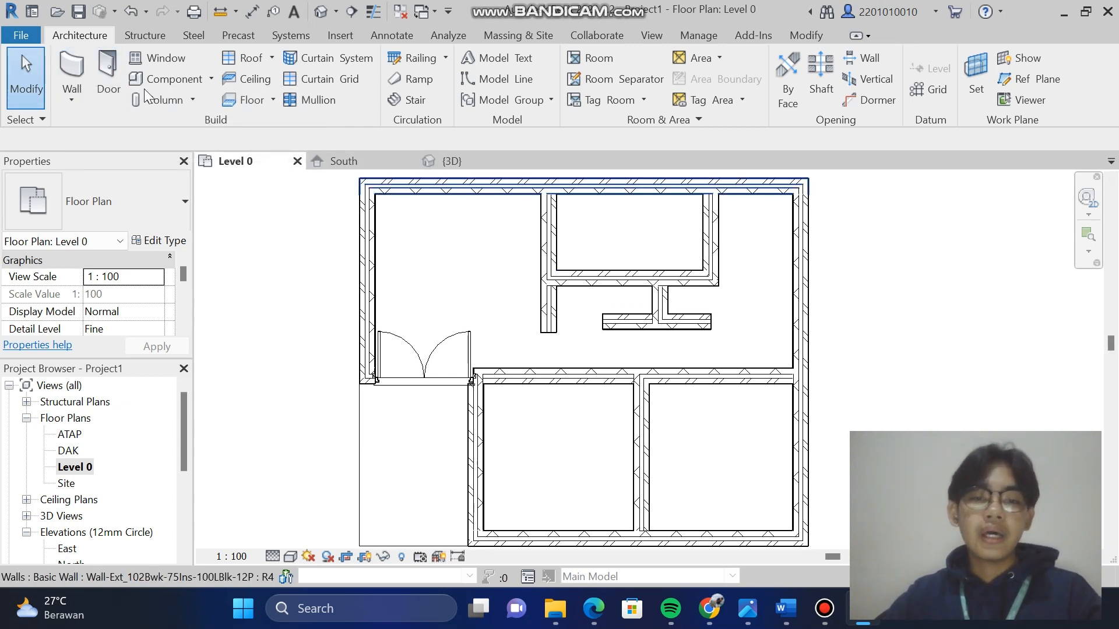
pyautogui.click(109, 73)
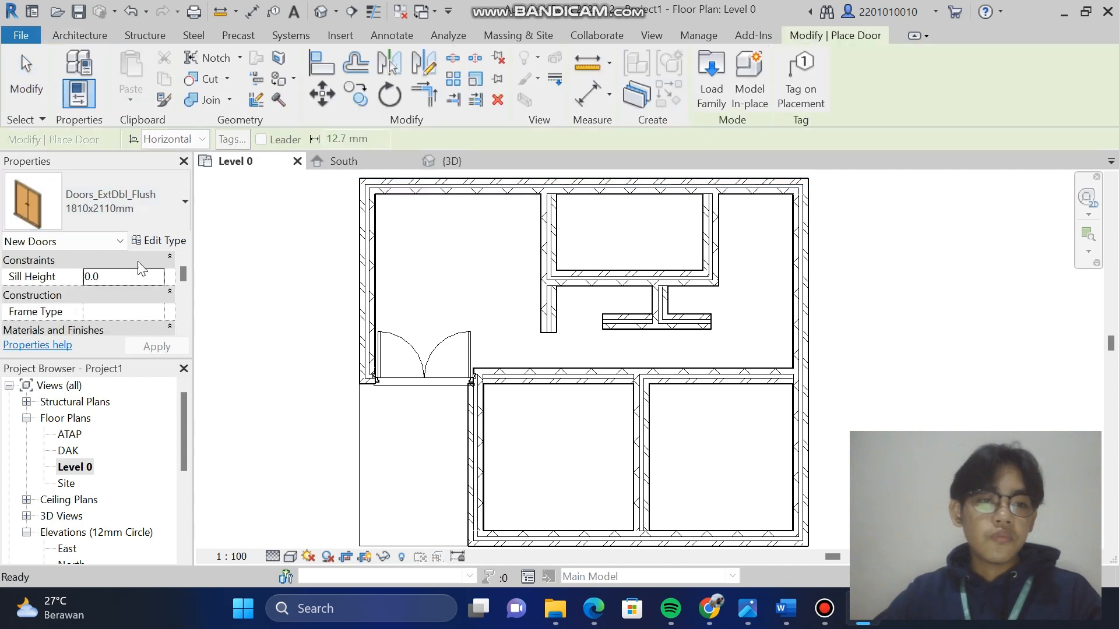
pyautogui.click(169, 198)
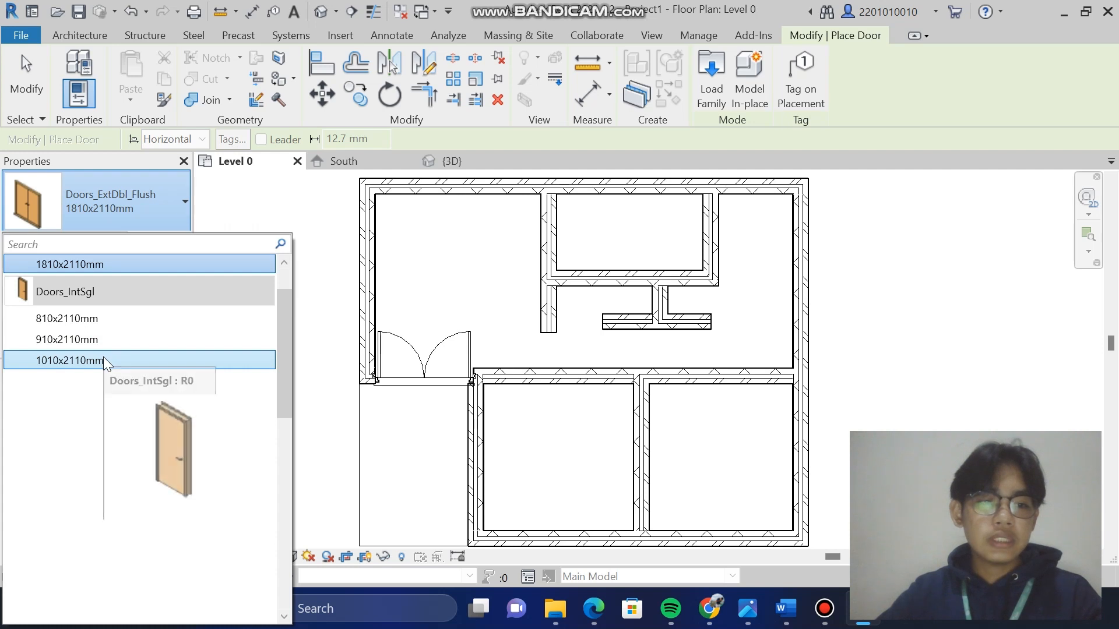
pyautogui.click(102, 340)
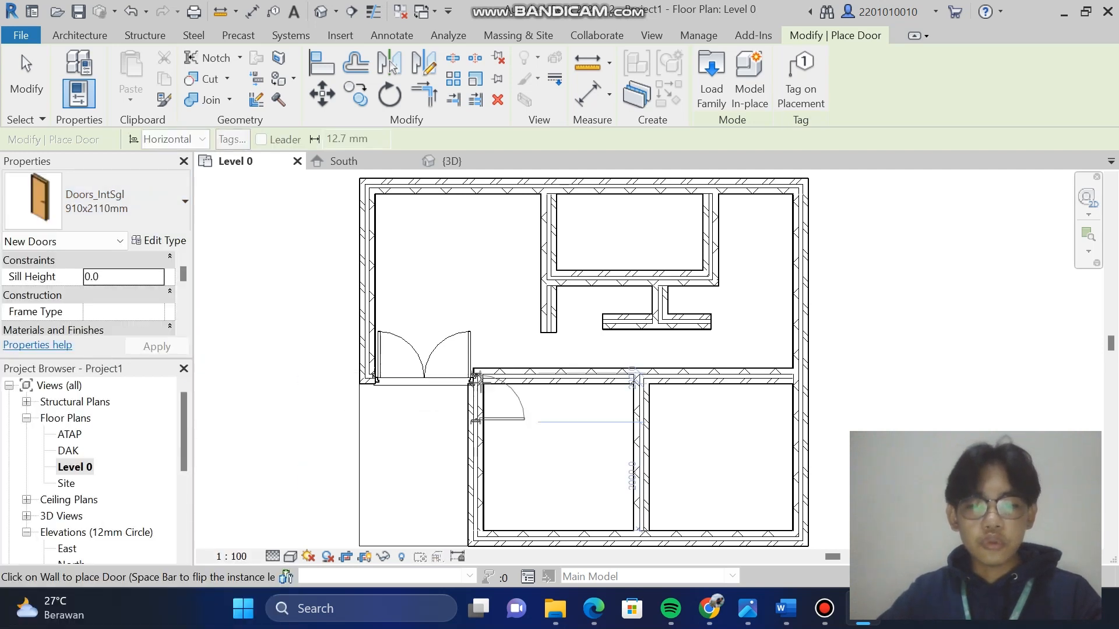
pyautogui.click(612, 378)
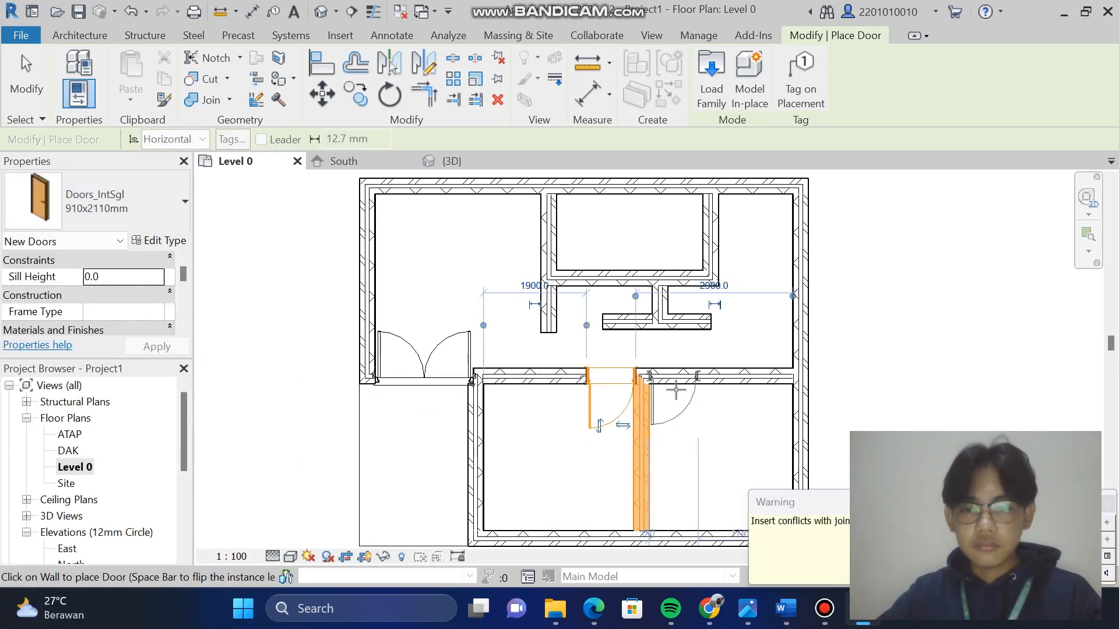
pyautogui.click(674, 378)
pyautogui.press('Escape')
pyautogui.press('Escape')
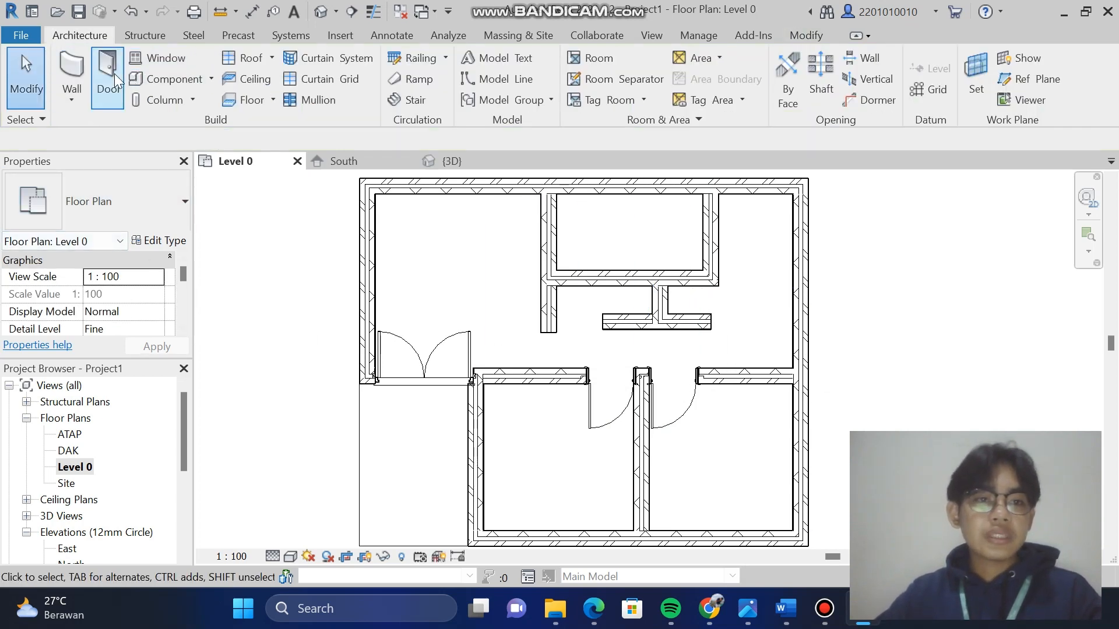
# Place Doors_IntSgl 810x2110mm doors in the south wall of the small north room and in the exterior north wall at the northeast corner
pyautogui.click(118, 66)
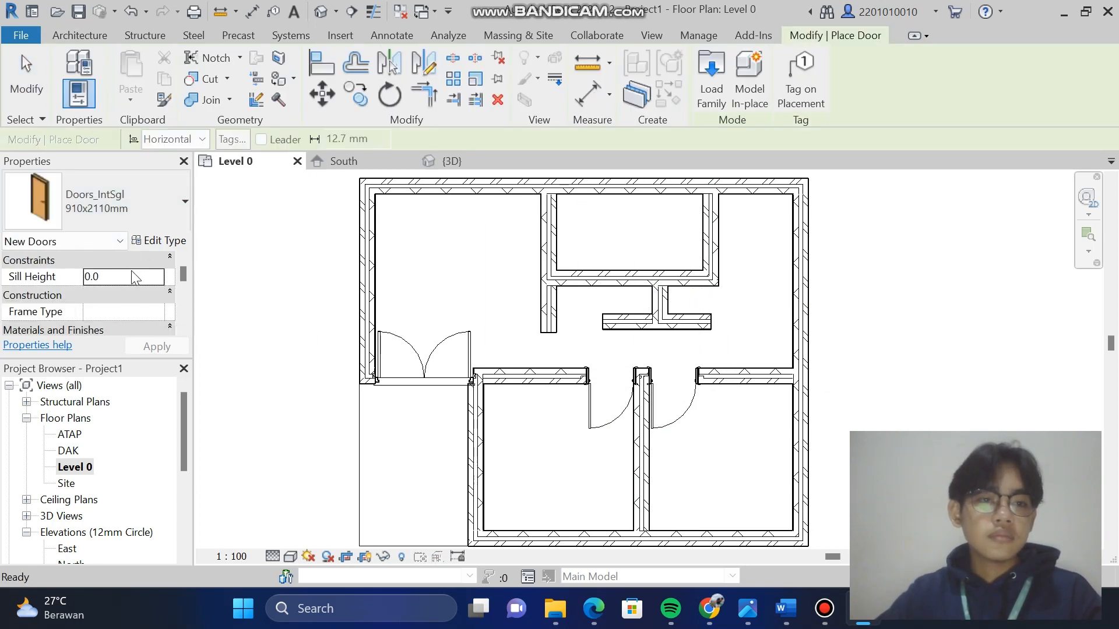
pyautogui.click(184, 201)
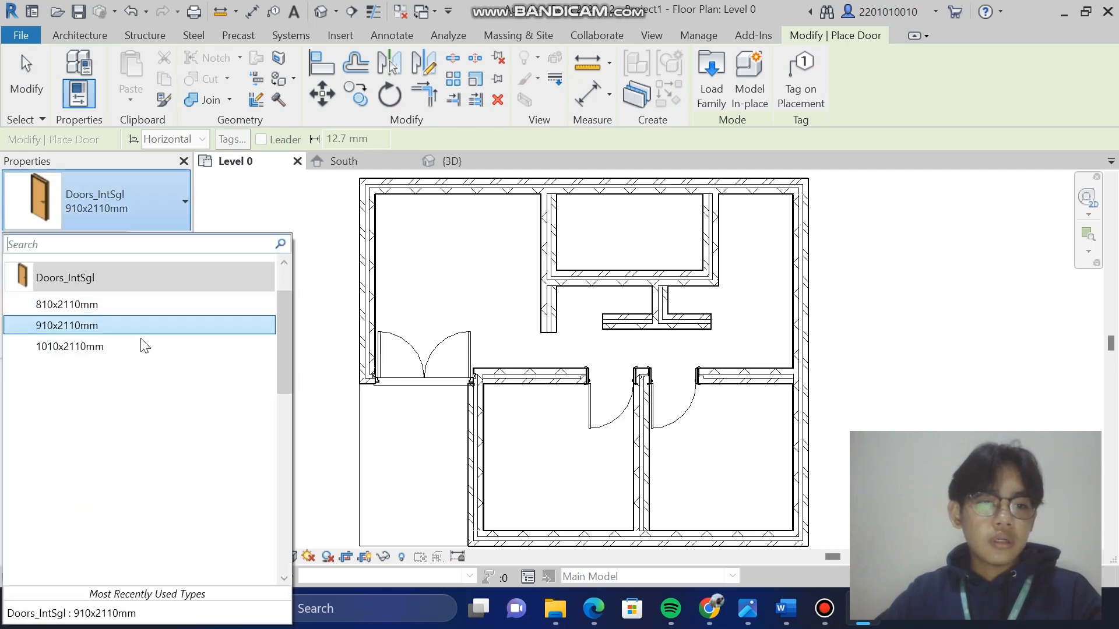
pyautogui.click(125, 310)
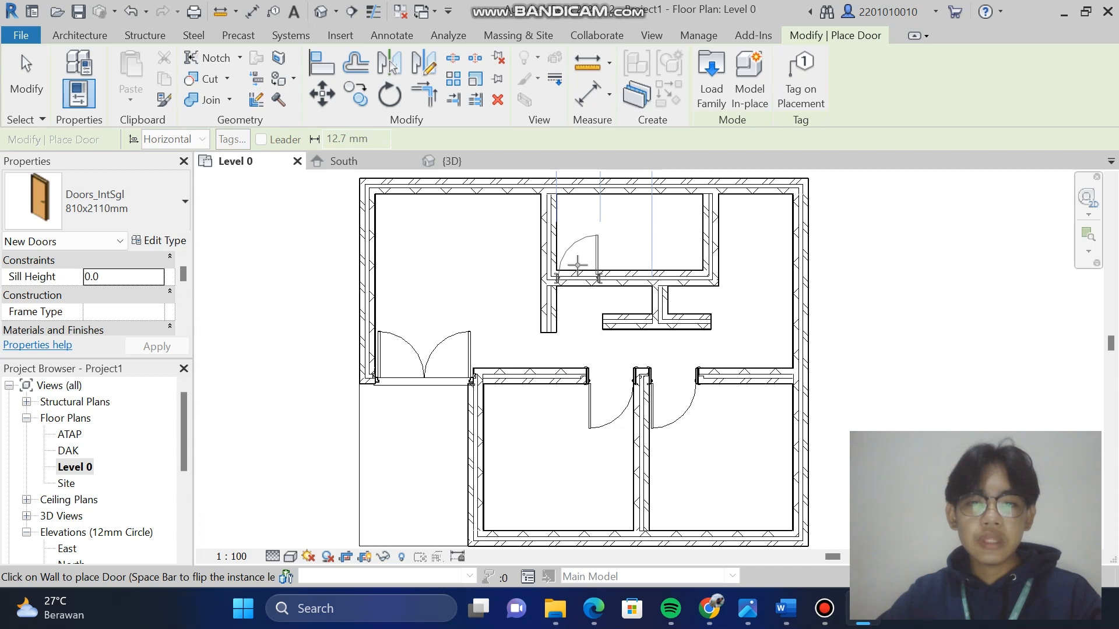
pyautogui.click(577, 279)
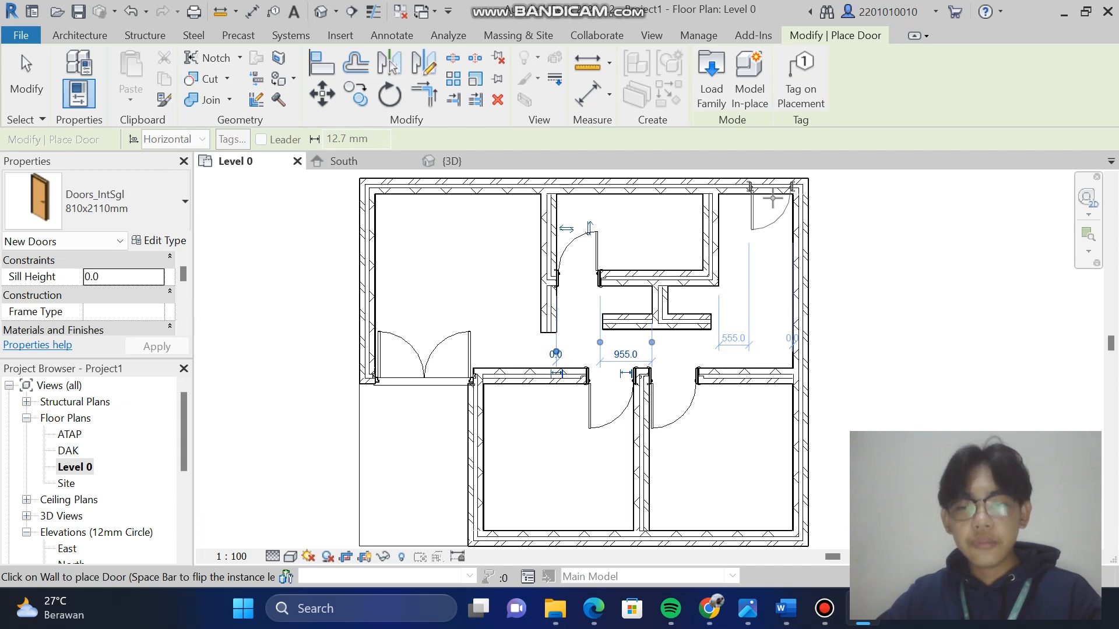
pyautogui.click(773, 200)
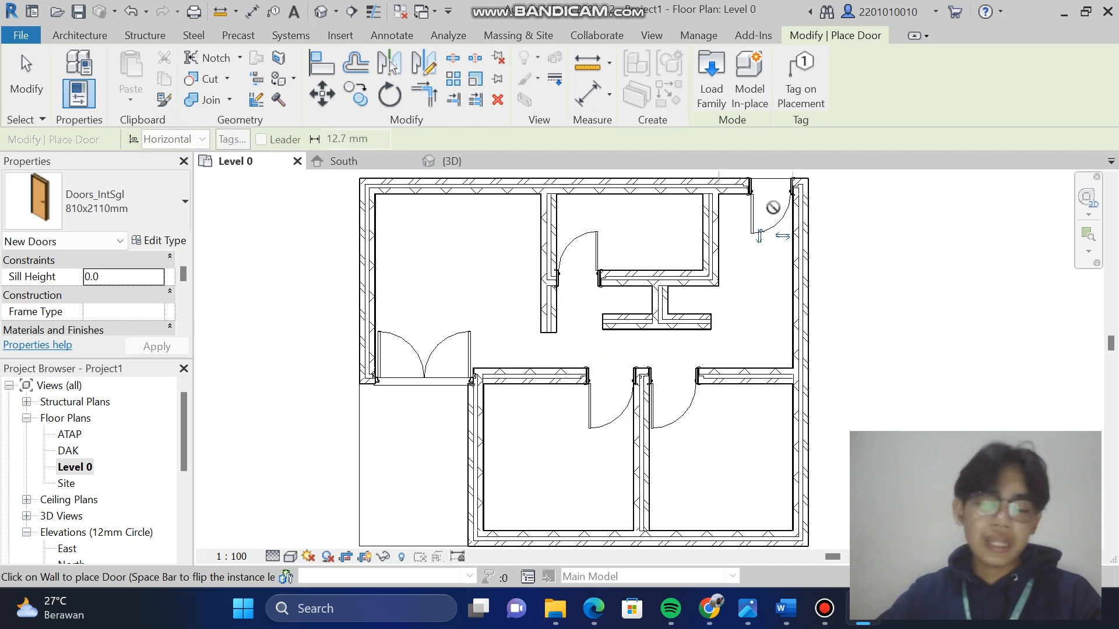
pyautogui.press('Escape')
pyautogui.press('Escape')
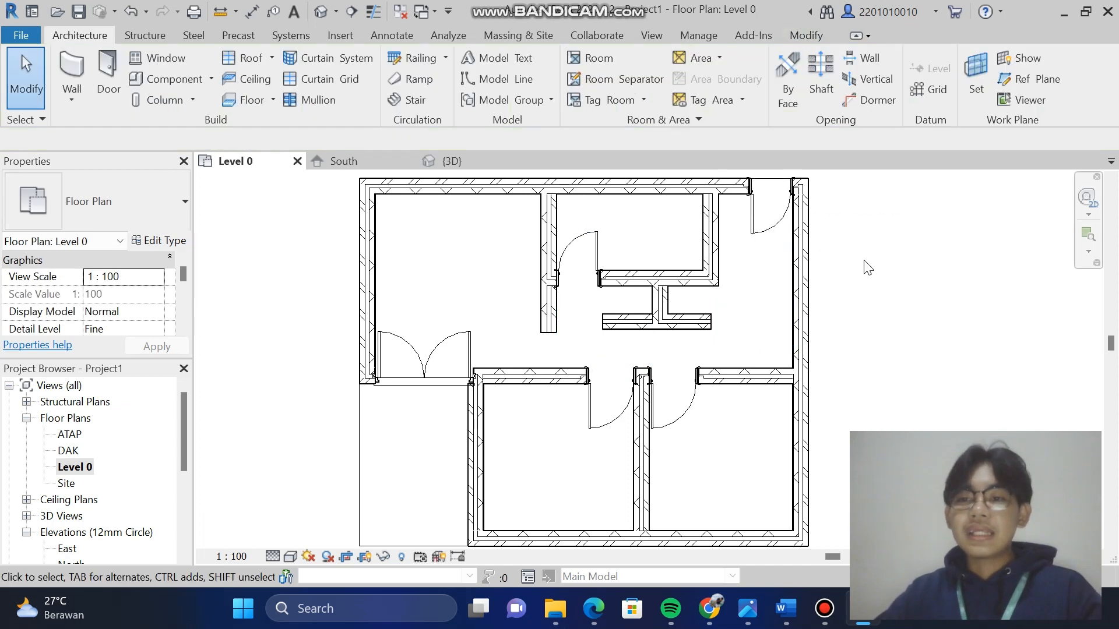
# Move the southwest room's door west to about 75 mm from the partition wall and flip its hinges to the partition side
pyautogui.click(594, 408)
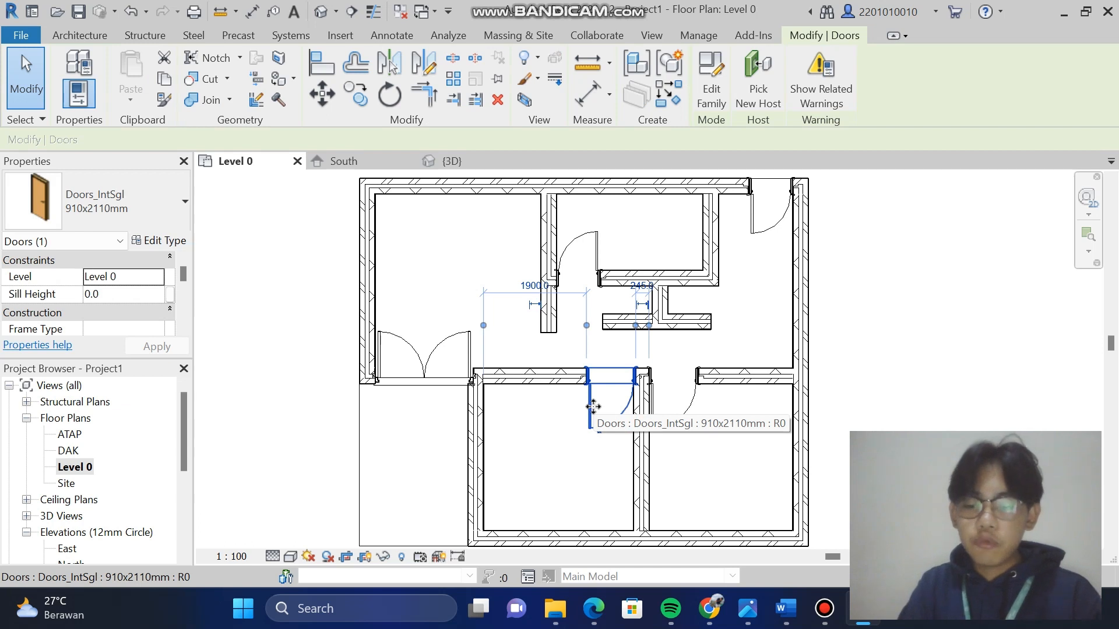
pyautogui.moveTo(594, 406); pyautogui.dragTo(594, 409)
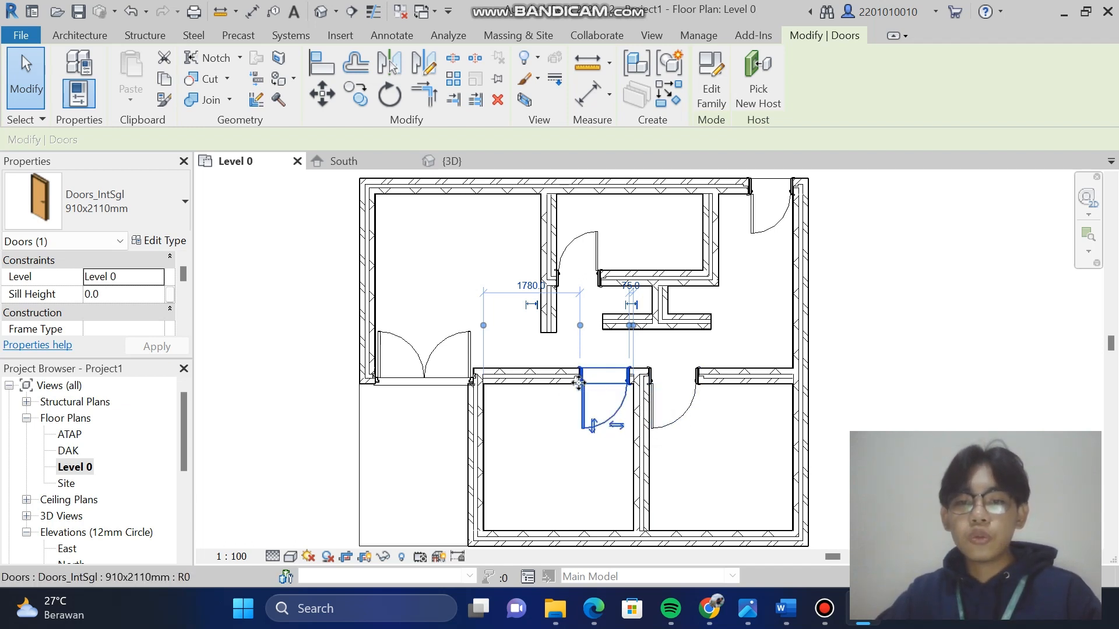
pyautogui.scroll(3, 620, 434)
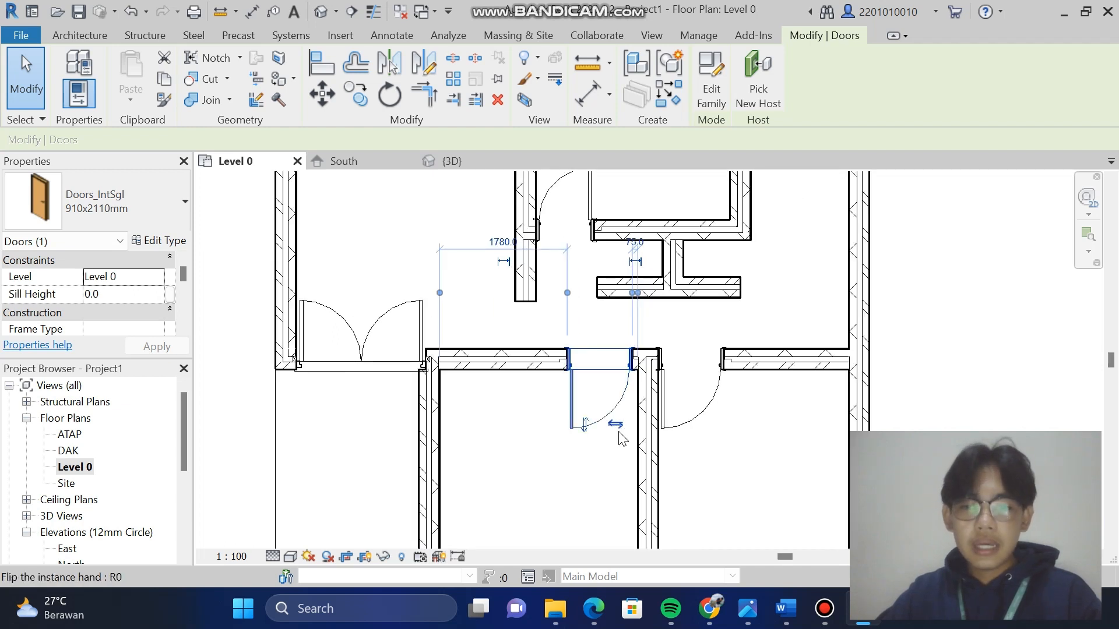
pyautogui.scroll(2, 620, 434)
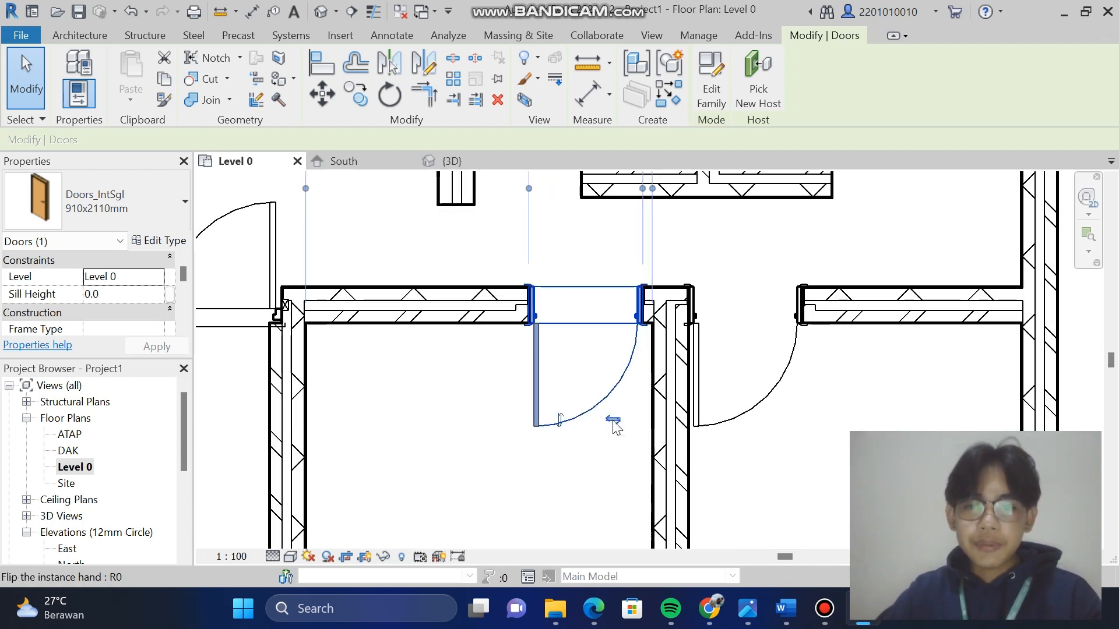
pyautogui.click(613, 421)
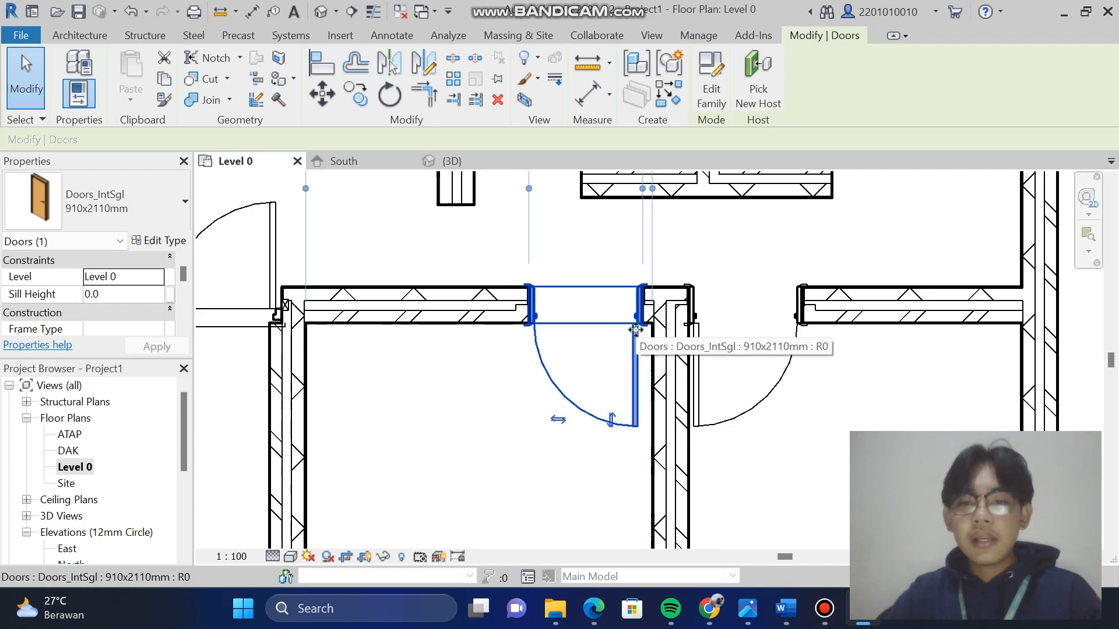
pyautogui.click(733, 361)
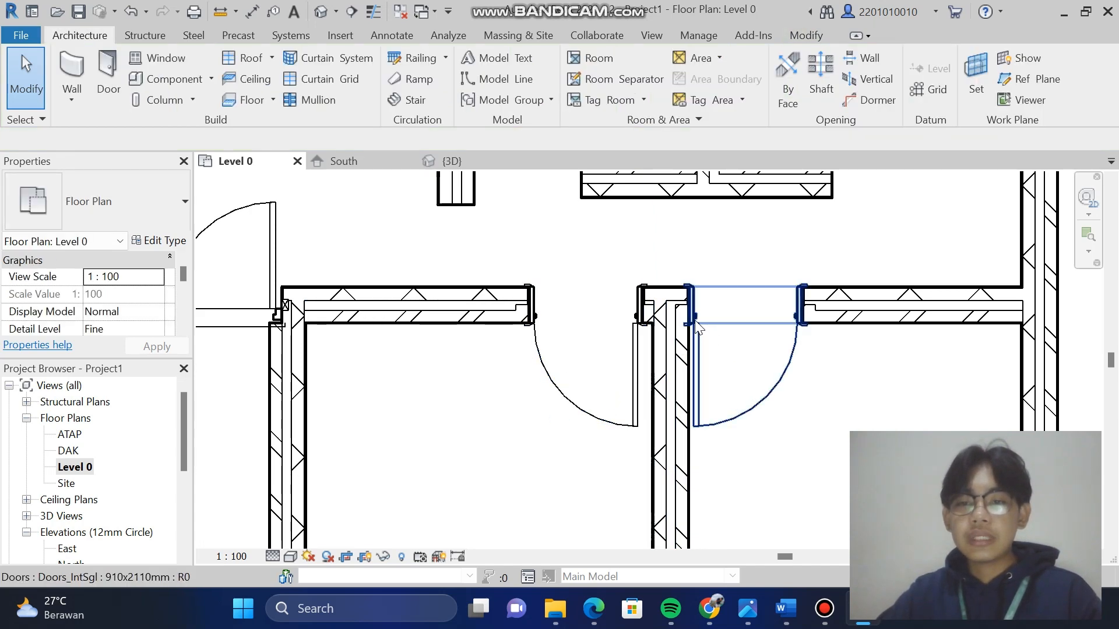
# Flip the hinge side of the small north room's 810x2110mm door so its leaf hangs on the west jamb
pyautogui.click(696, 325)
pyautogui.scroll(1, 688, 337)
pyautogui.scroll(-1, 688, 337)
pyautogui.scroll(2, 688, 337)
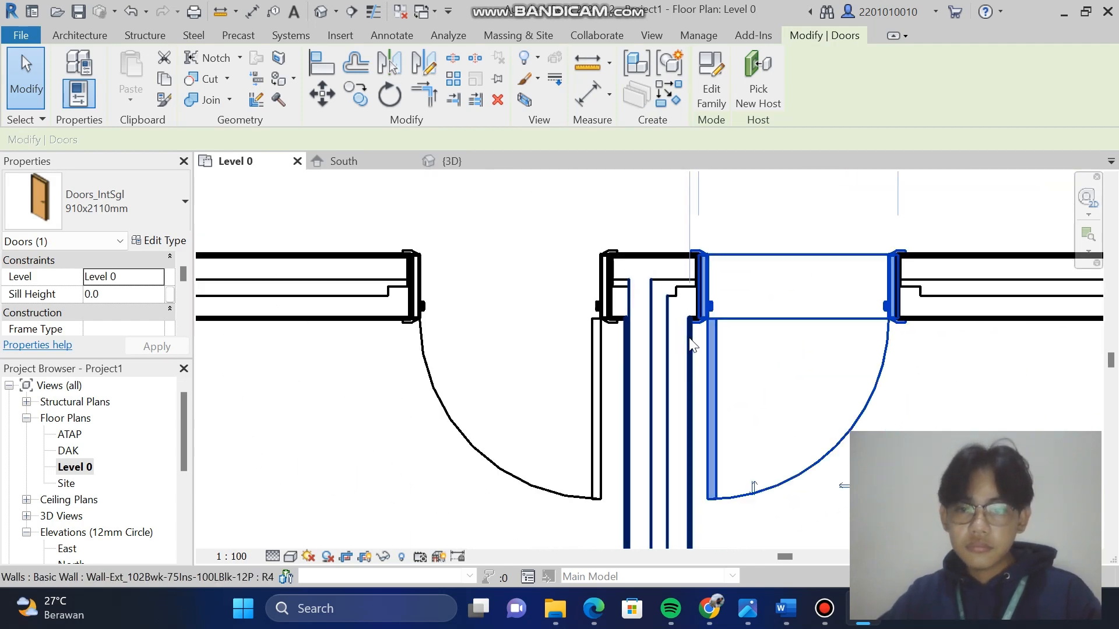
pyautogui.scroll(-5, 687, 336)
pyautogui.click(629, 194)
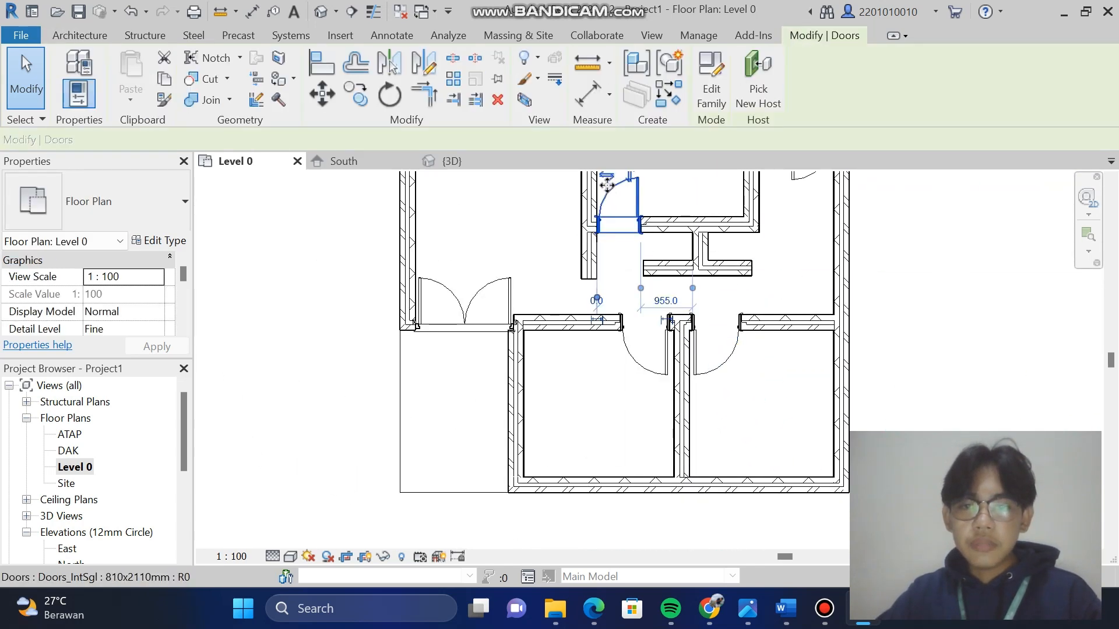
pyautogui.click(609, 181)
pyautogui.scroll(-2, 872, 350)
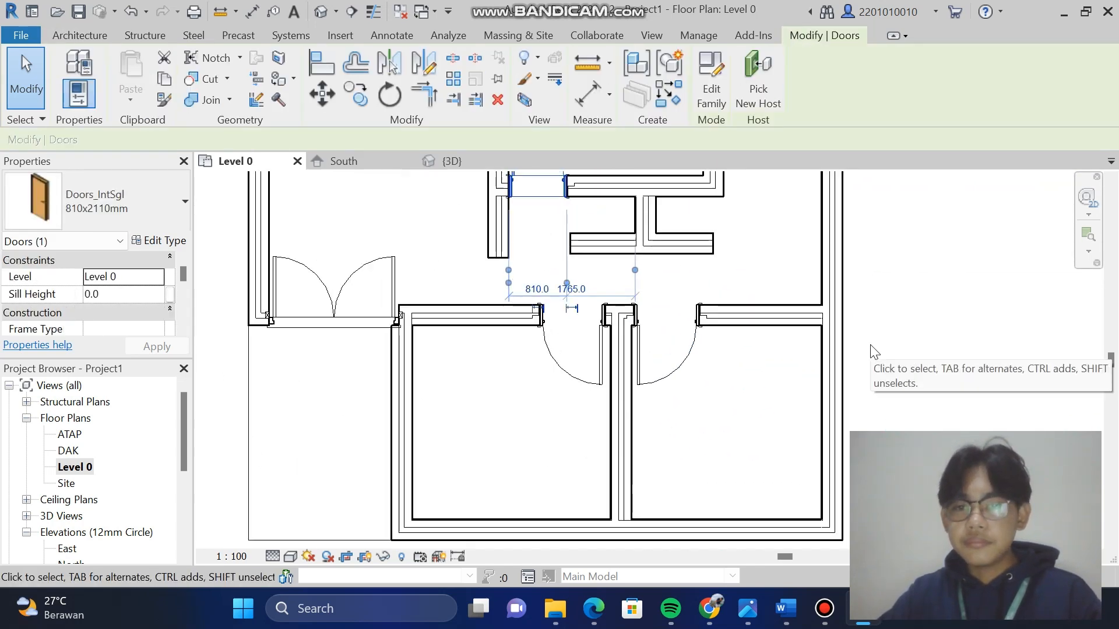
# Start placing a window and review the window types already loaded in the project
pyautogui.scroll(3, 878, 350)
pyautogui.scroll(-5, 882, 346)
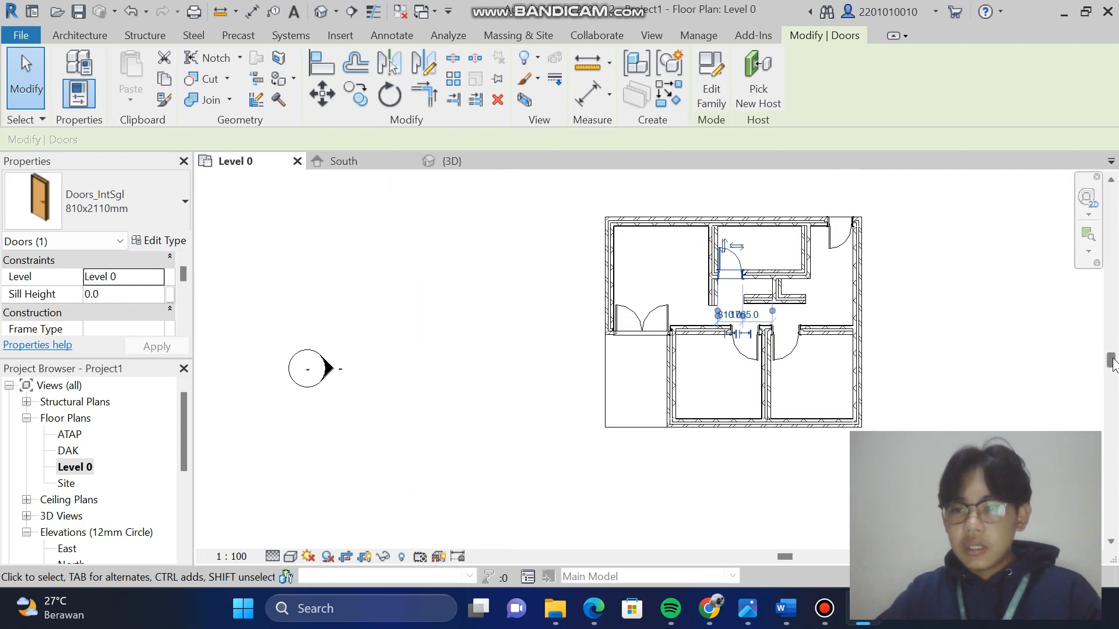
pyautogui.moveTo(1112, 360); pyautogui.dragTo(1112, 355)
pyautogui.scroll(-1, 890, 429)
pyautogui.scroll(2, 890, 429)
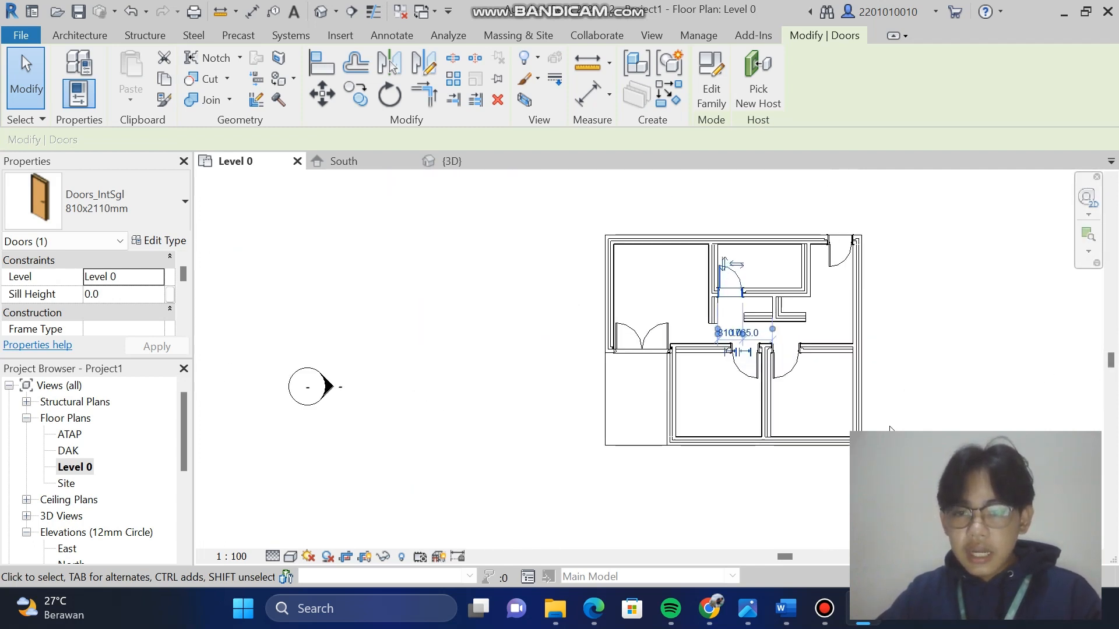
pyautogui.scroll(1, 889, 429)
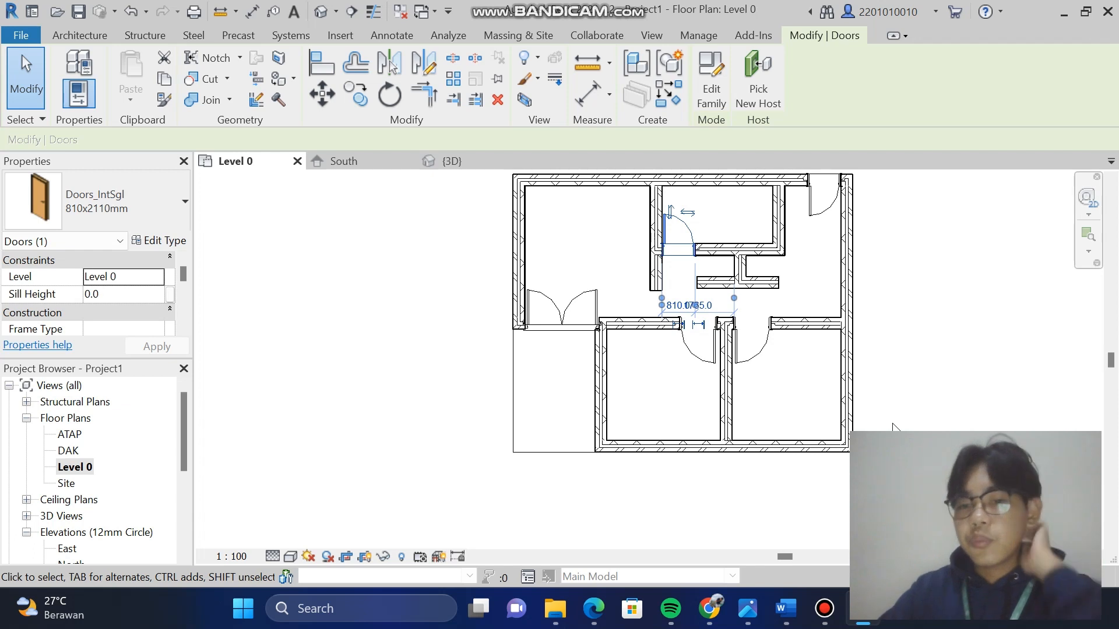
pyautogui.moveTo(1111, 361); pyautogui.dragTo(1110, 351)
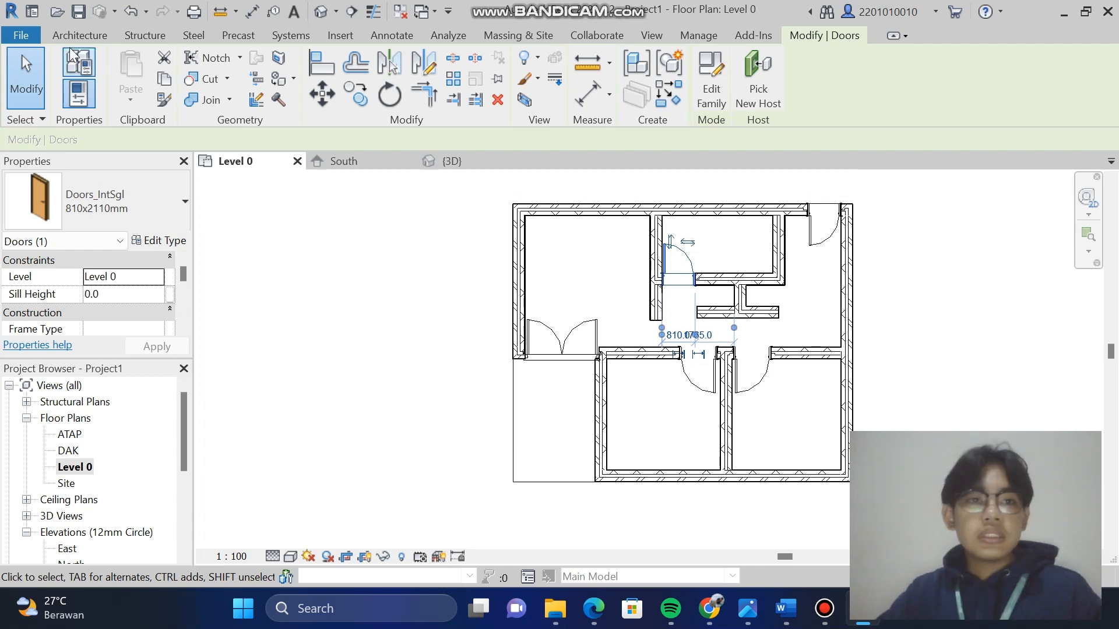
pyautogui.click(79, 35)
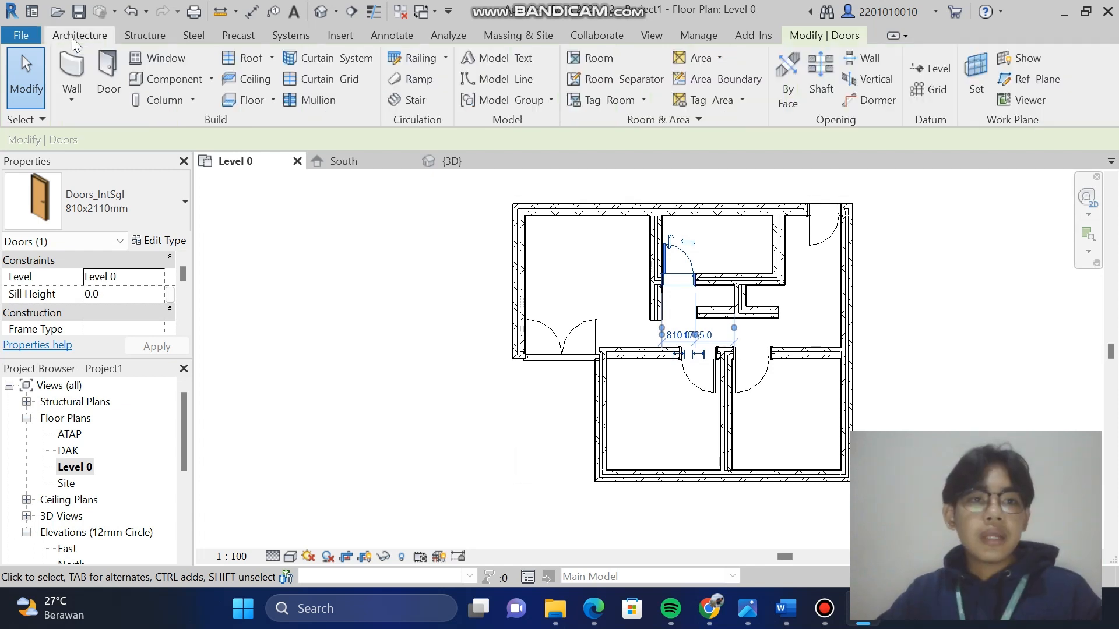
pyautogui.click(162, 56)
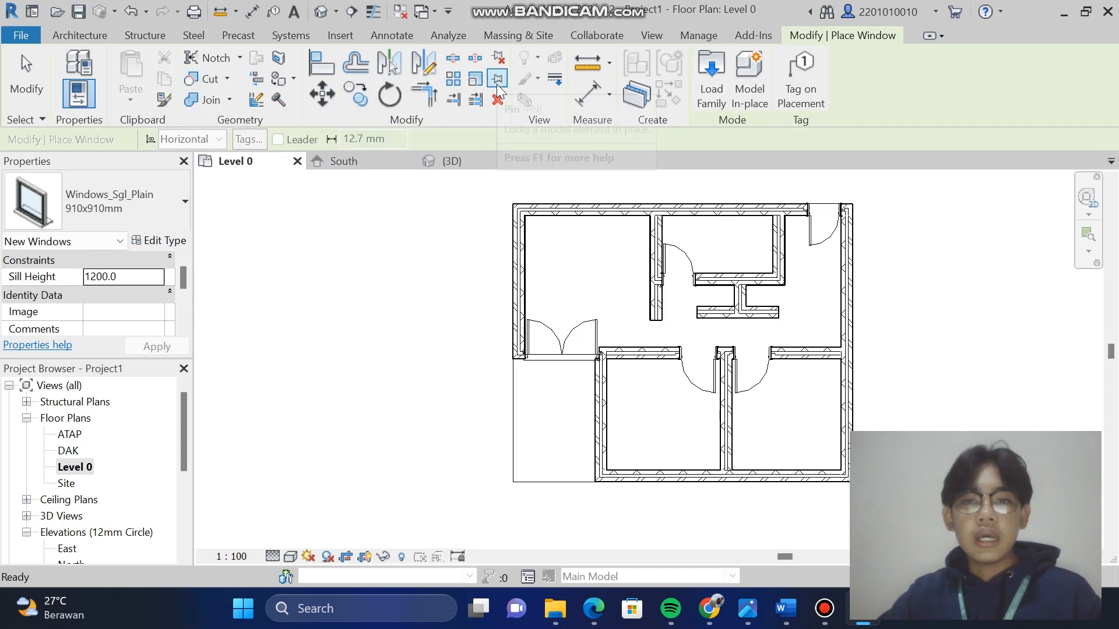
pyautogui.click(176, 201)
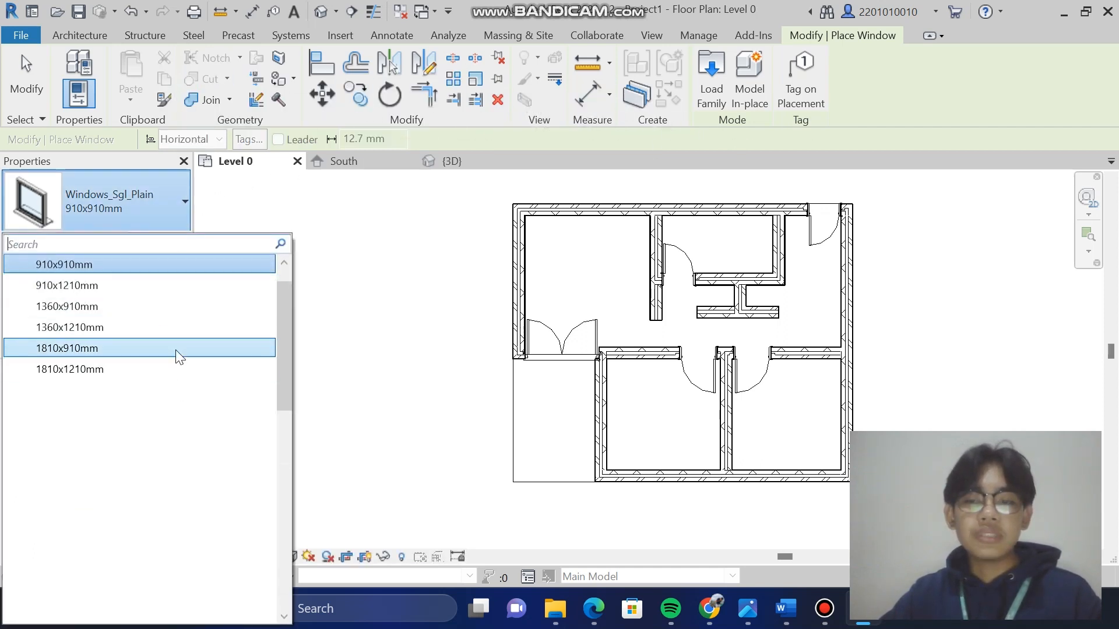
pyautogui.click(184, 202)
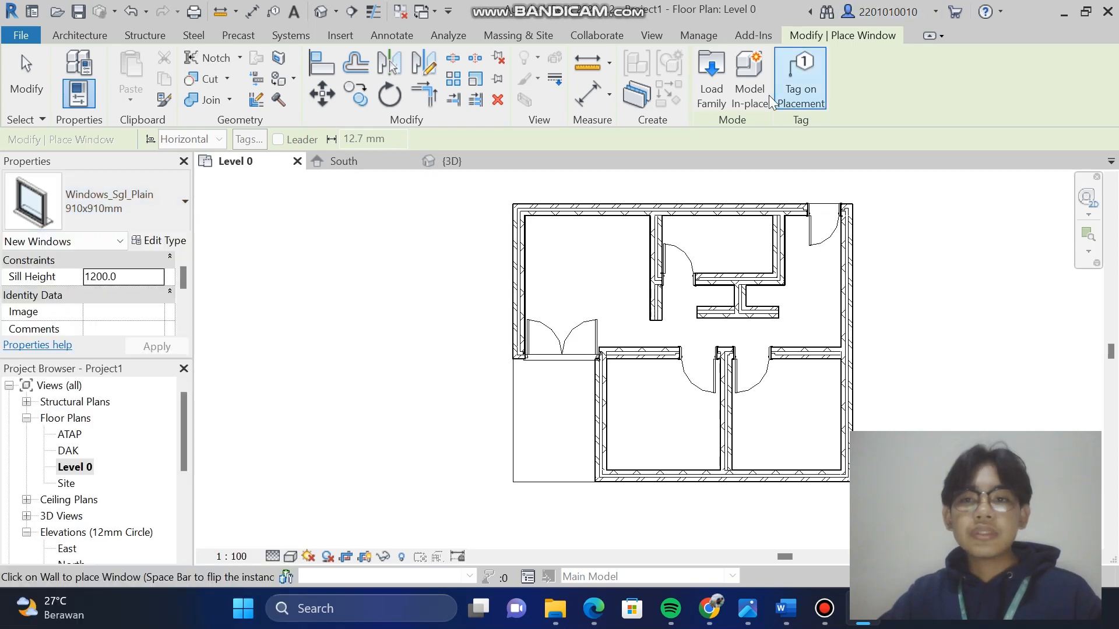
# Browse to the Windows folder of the metric library to load a family and preview its skylight and awning window families
pyautogui.click(720, 72)
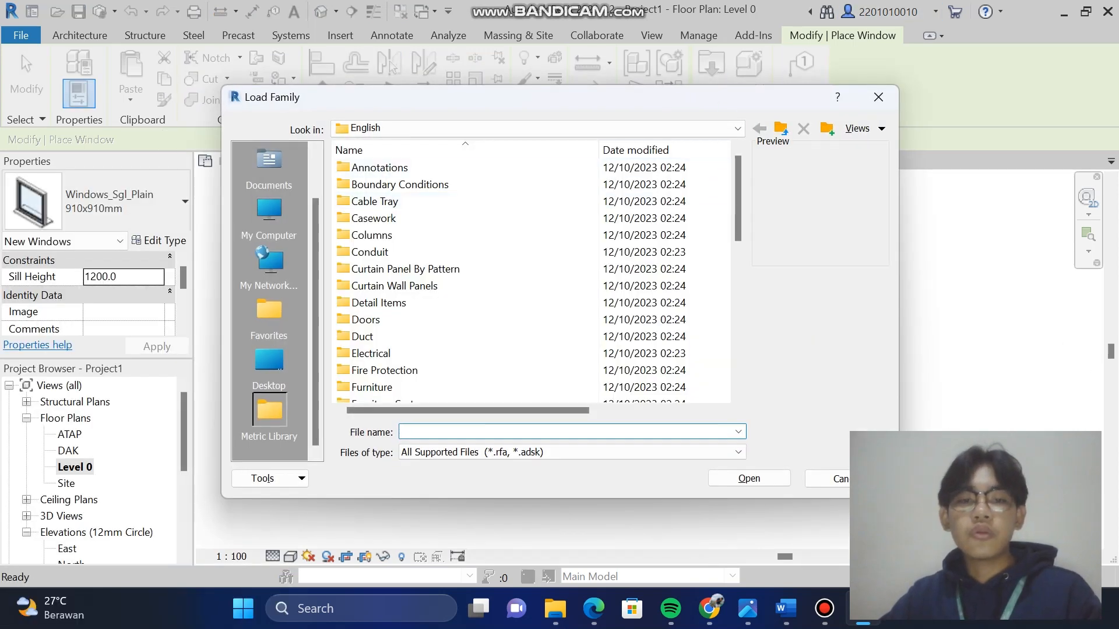
pyautogui.scroll(-10, 507, 338)
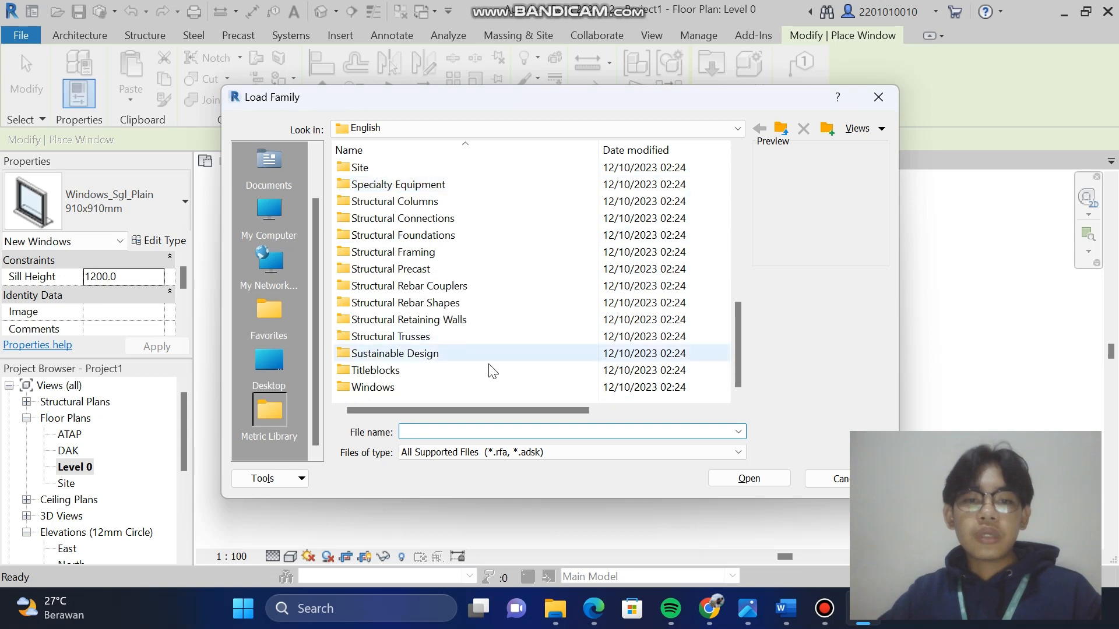
pyautogui.doubleClick(464, 388)
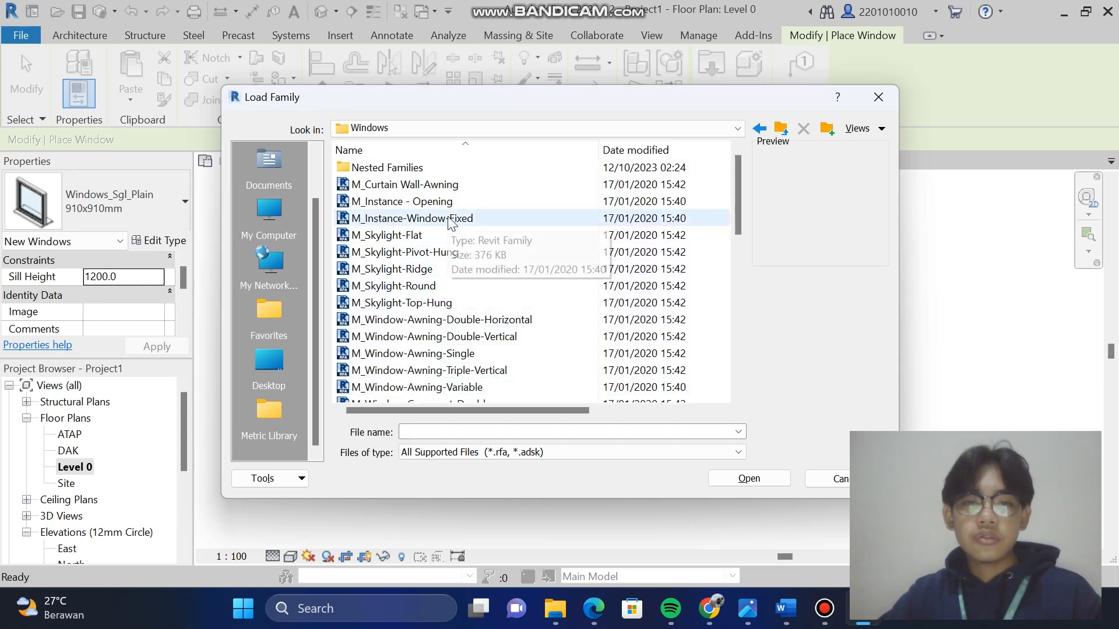
pyautogui.click(463, 219)
pyautogui.click(461, 250)
pyautogui.click(465, 272)
pyautogui.click(467, 286)
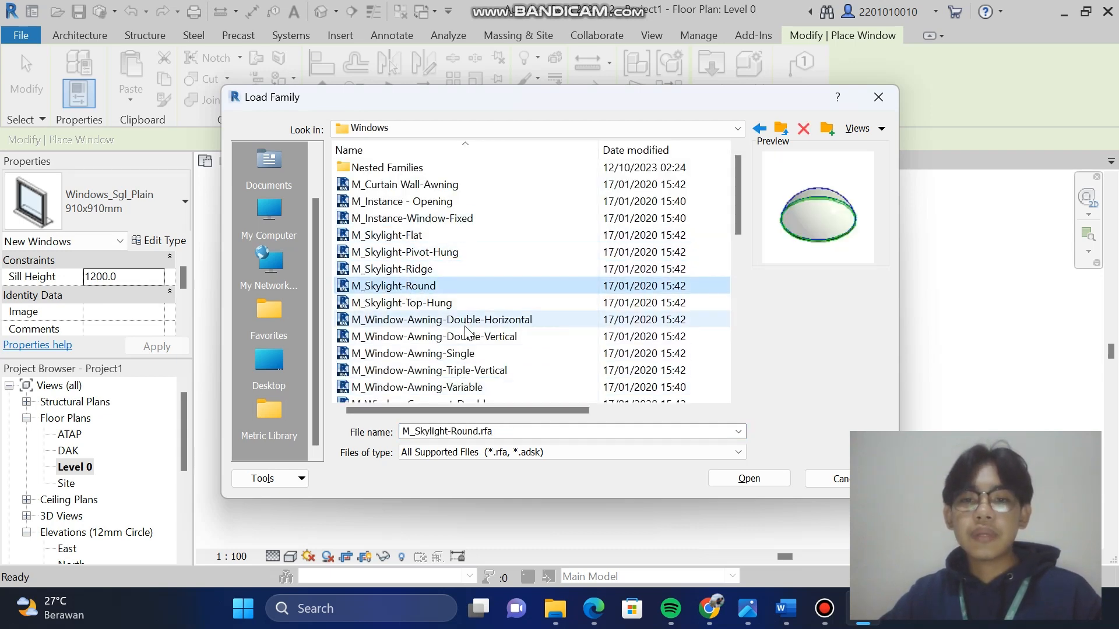
pyautogui.click(467, 321)
pyautogui.click(470, 304)
pyautogui.click(476, 322)
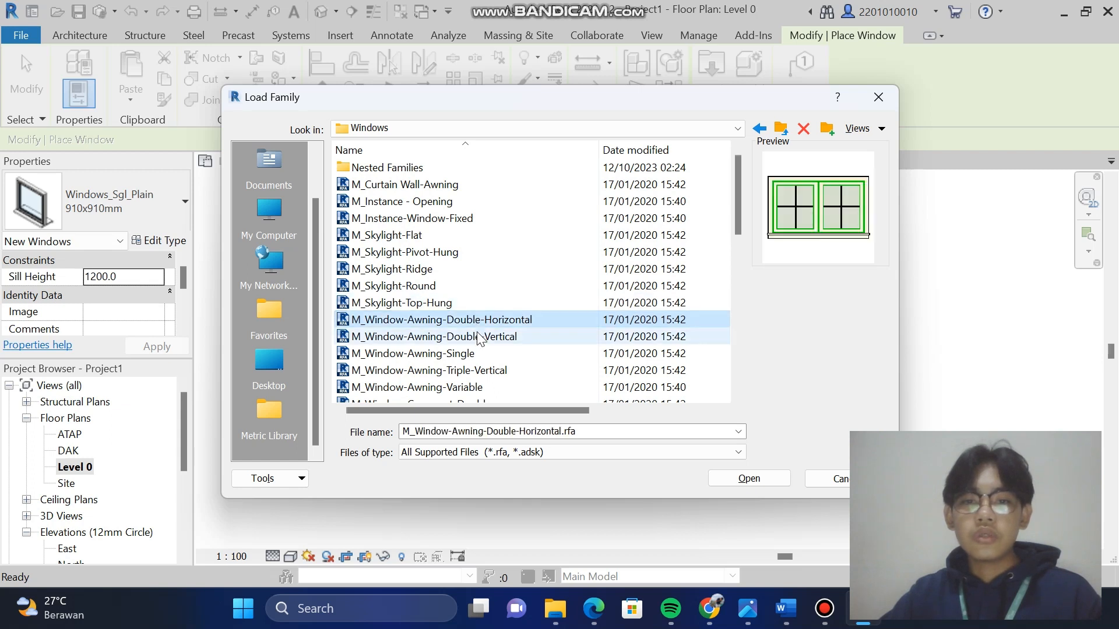
# Load the M_Window-Awning-Double-Vertical family with its 850 x 900mm type into the project
pyautogui.scroll(-1, 477, 315)
pyautogui.click(476, 291)
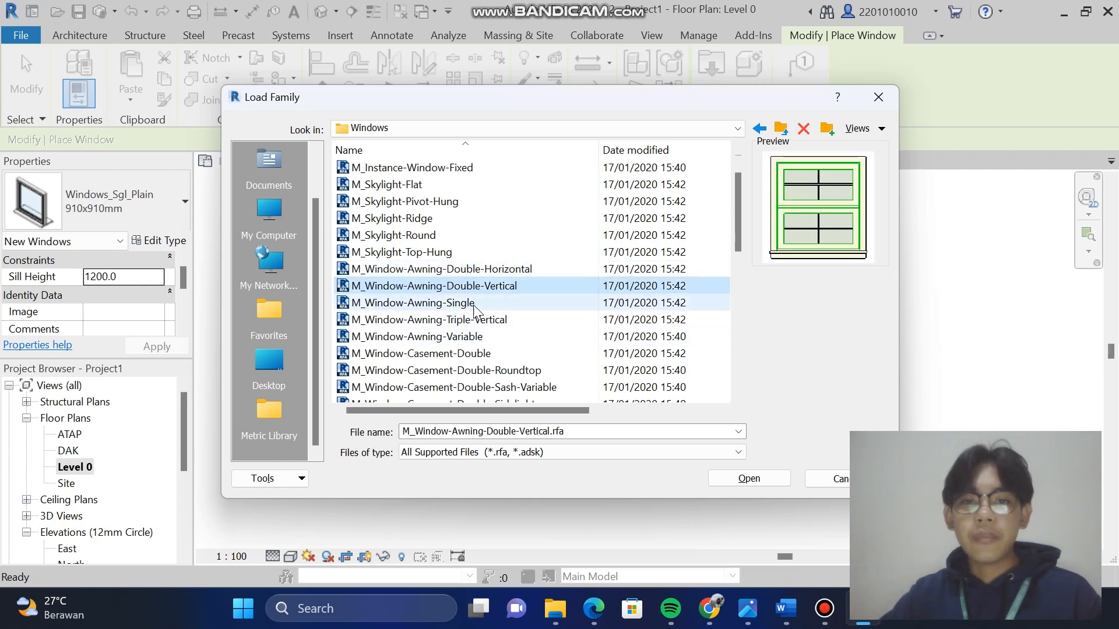
pyautogui.click(476, 292)
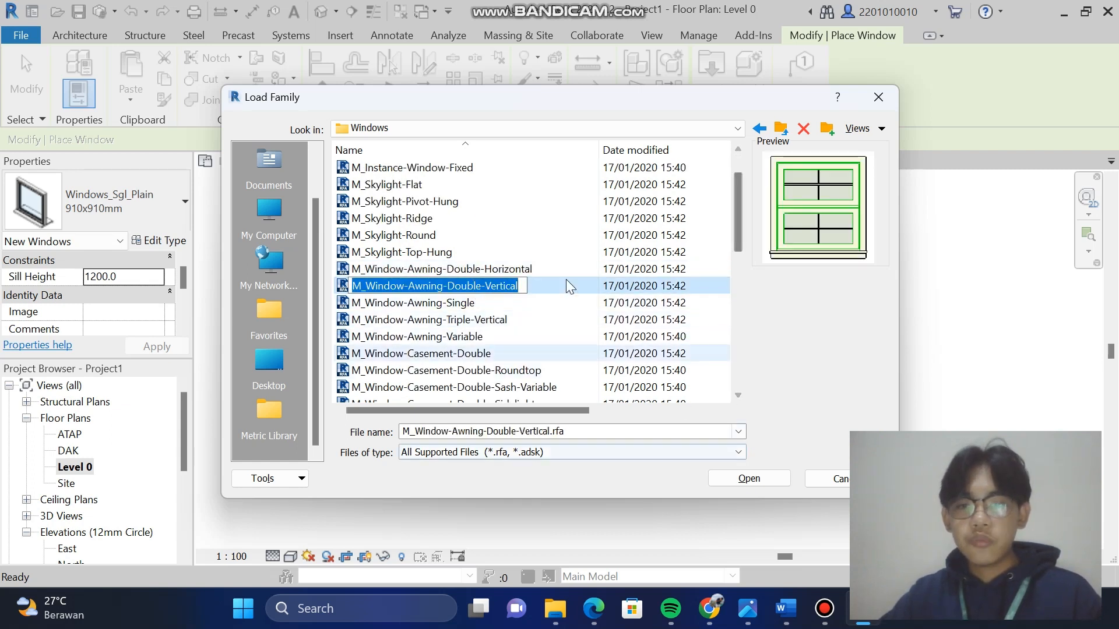
pyautogui.click(580, 294)
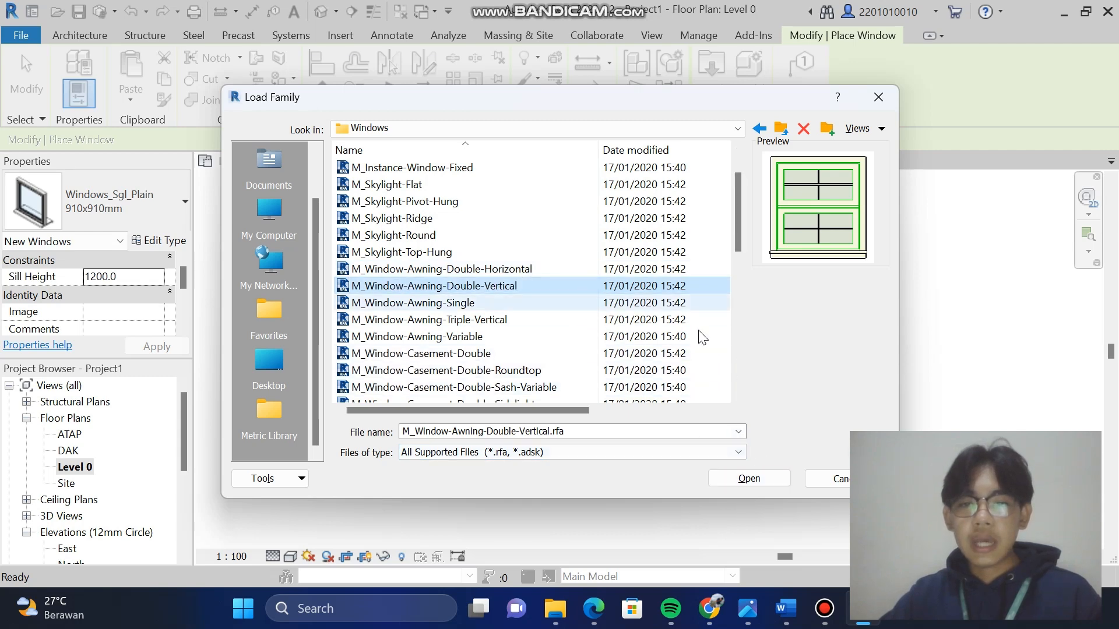
pyautogui.click(771, 482)
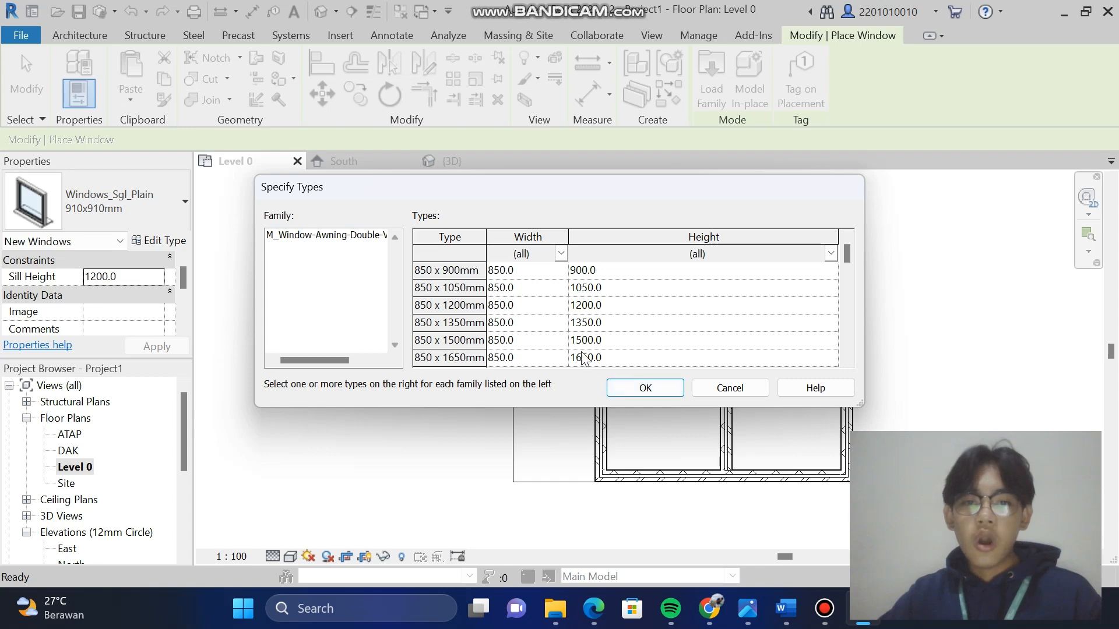
pyautogui.scroll(-2, 577, 357)
pyautogui.click(646, 388)
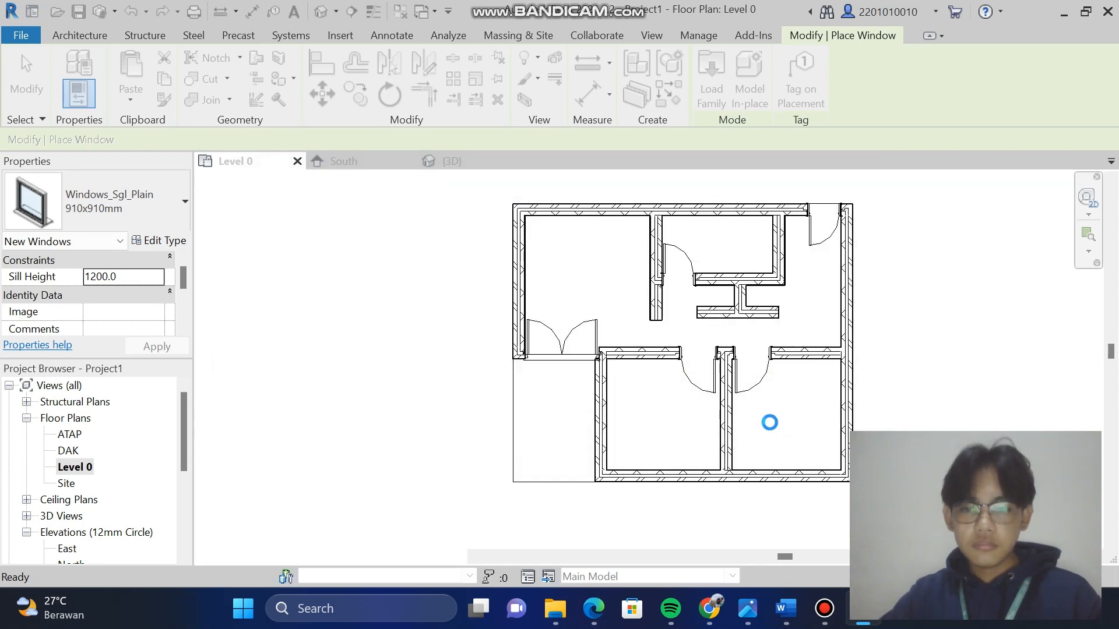
# Place 850 x 900mm awning windows: two in the southwest room's west wall, two in the southeast room's south wall, one in the northwest room's north wall
pyautogui.click(601, 400)
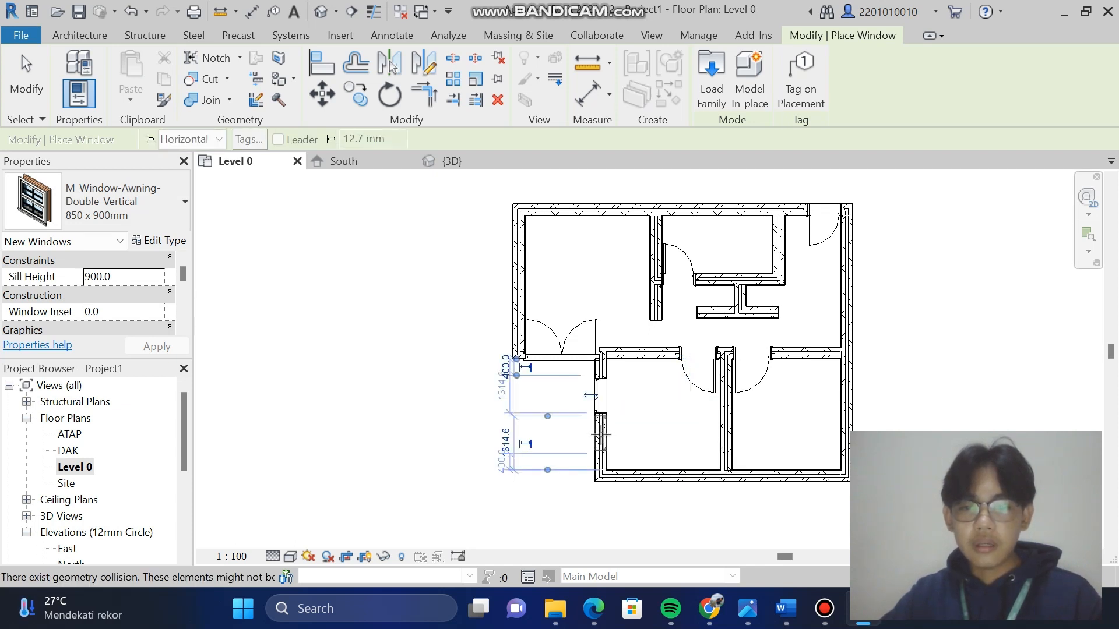
pyautogui.click(600, 434)
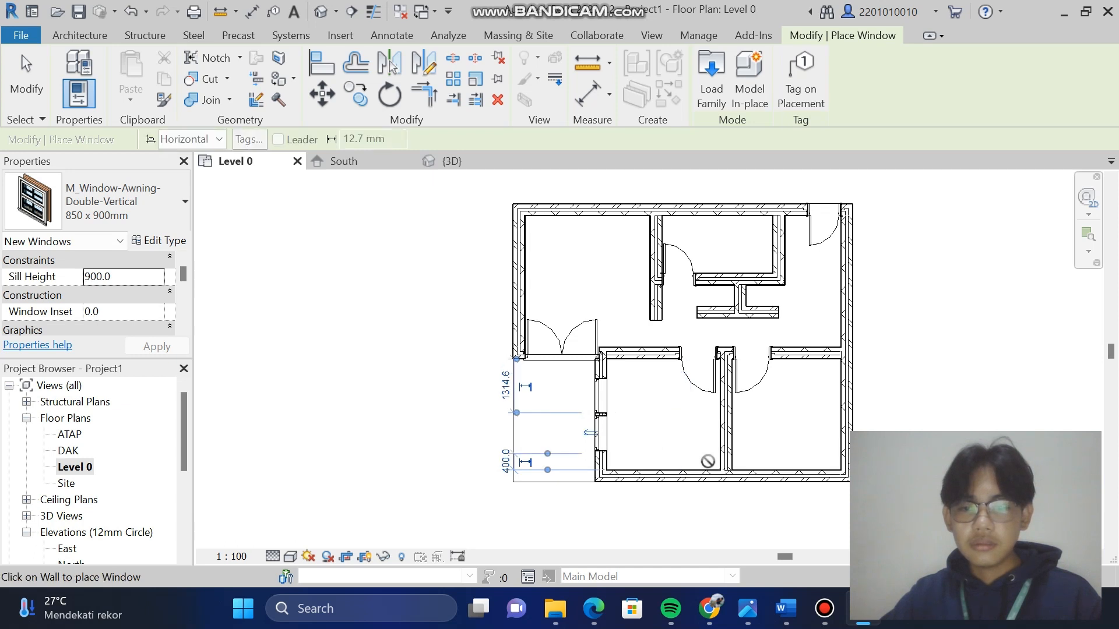
pyautogui.click(788, 478)
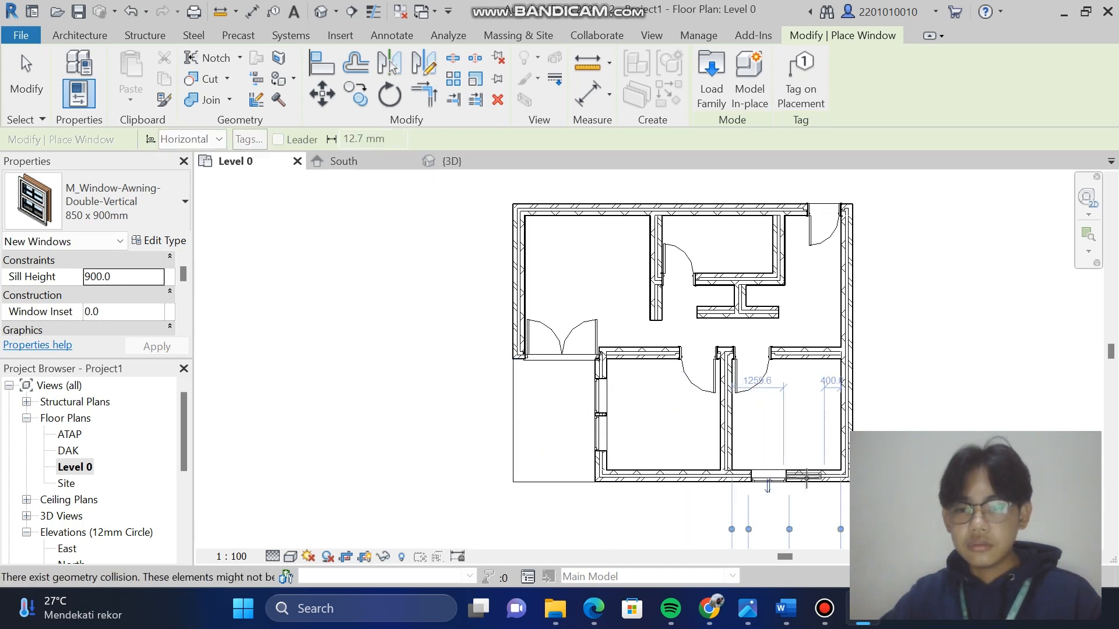
pyautogui.click(587, 209)
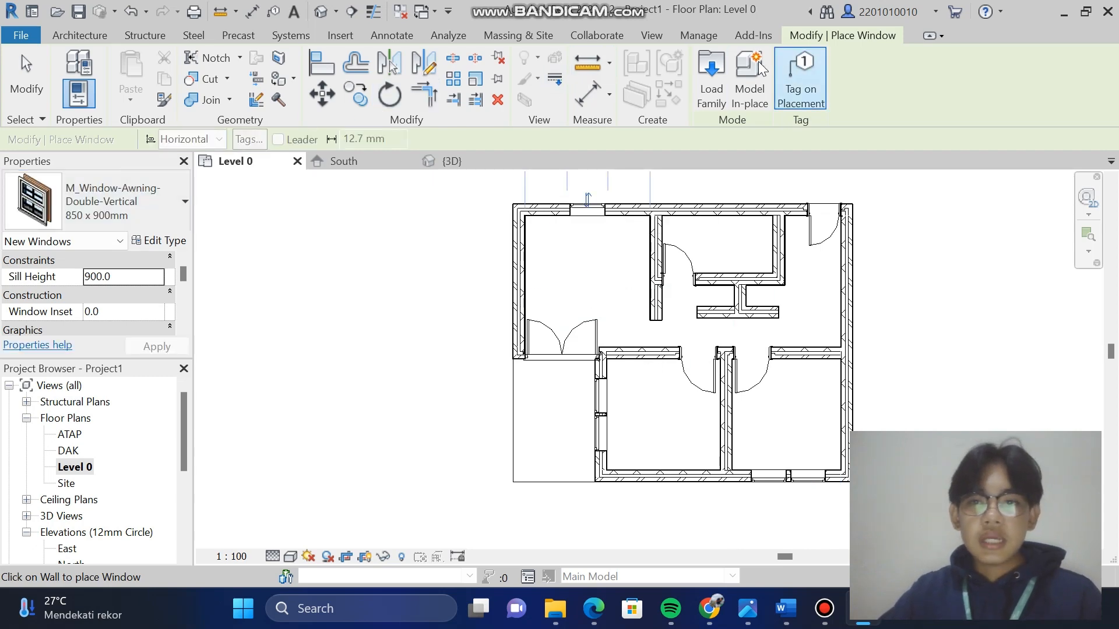
# Load the M_Window-Casement-Double-Roundtop family and place two 0915 x 1830mm windows side by side in the northwest room's west wall
pyautogui.click(711, 64)
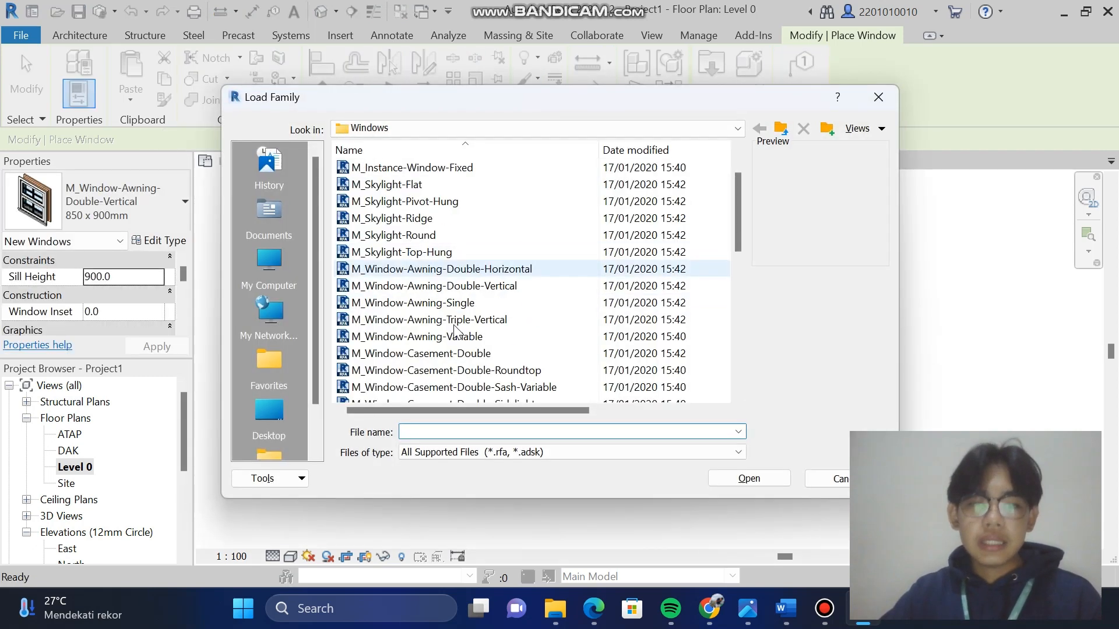
pyautogui.scroll(-2, 455, 331)
pyautogui.click(456, 321)
pyautogui.click(460, 337)
pyautogui.click(466, 354)
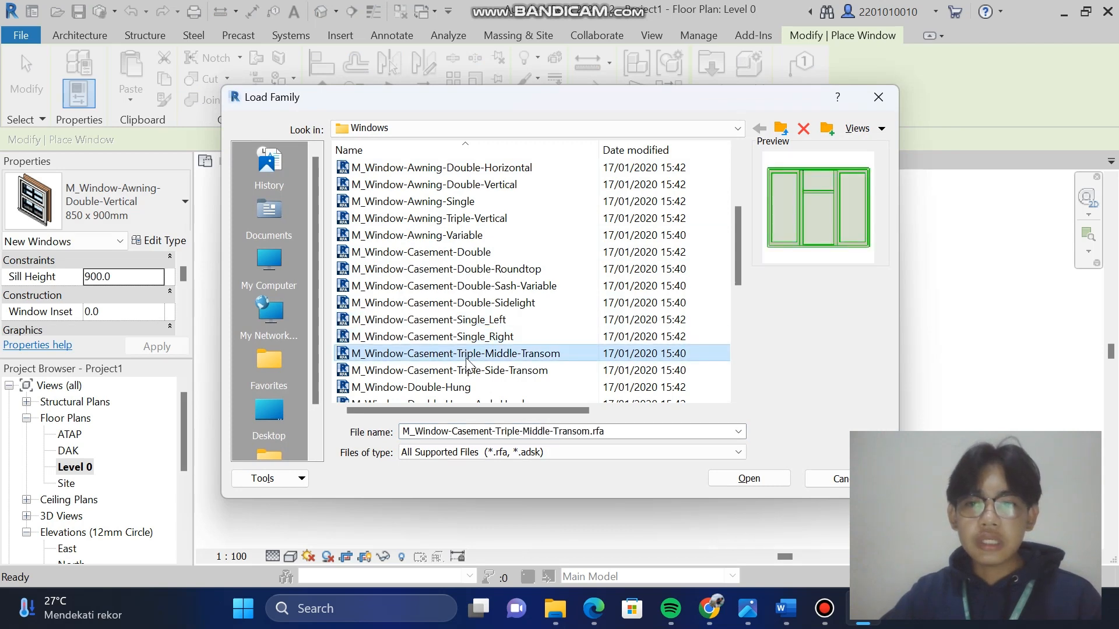
pyautogui.click(466, 371)
pyautogui.click(469, 337)
pyautogui.click(475, 303)
pyautogui.click(491, 269)
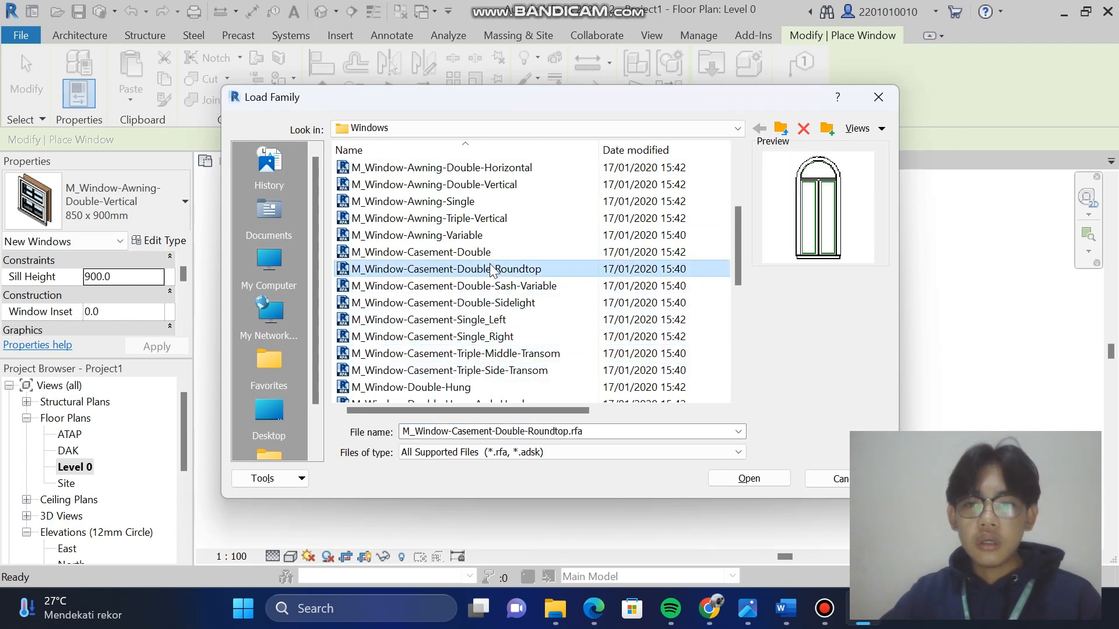
pyautogui.click(748, 479)
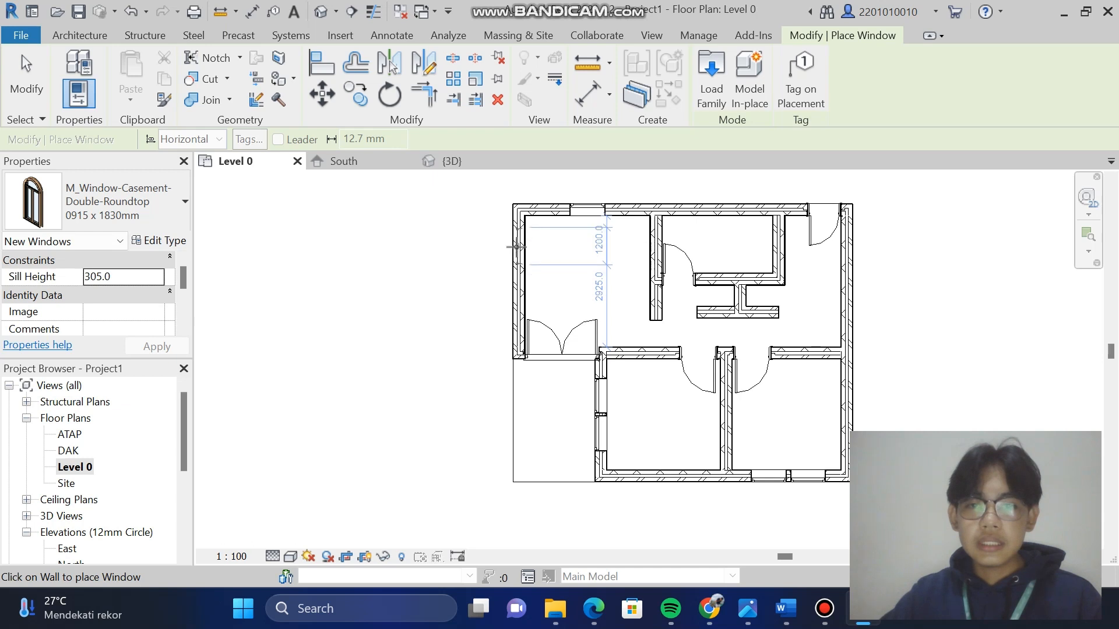
pyautogui.click(516, 287)
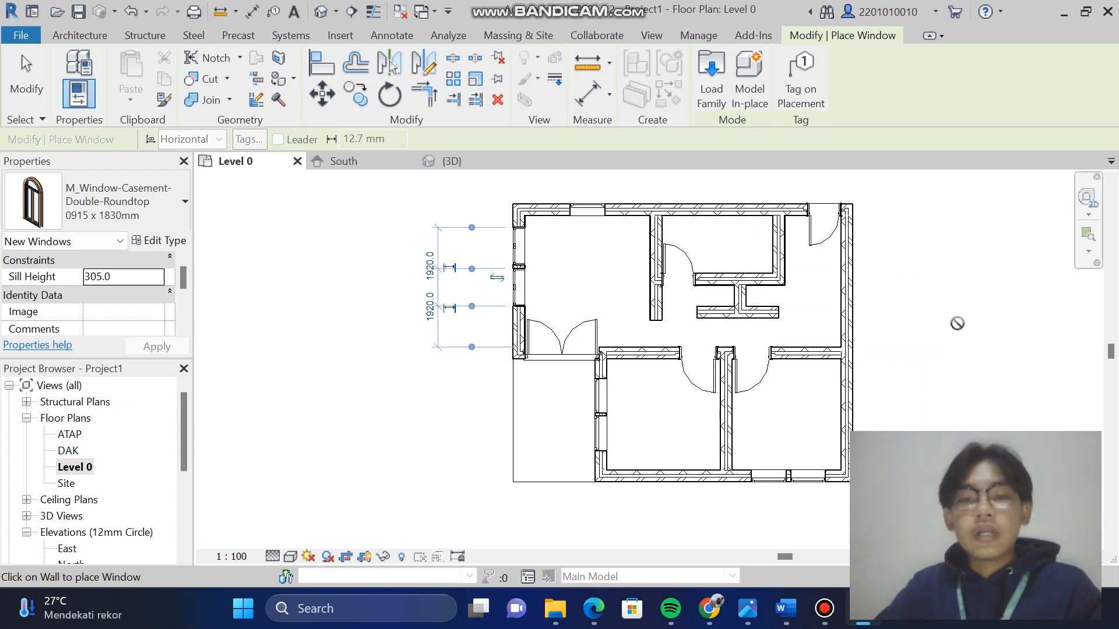
# Place a Windows_Sgl_Plain 1810x910mm window in the east exterior wall about 700 mm from the north wall's inner face, and finish placing windows
pyautogui.click(187, 212)
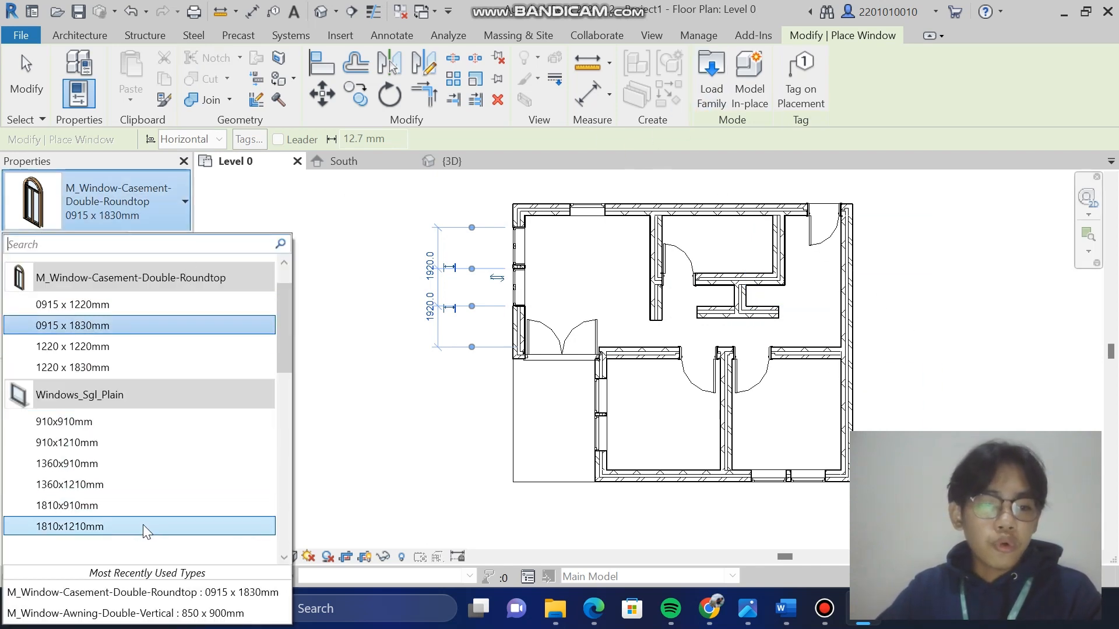
pyautogui.click(143, 506)
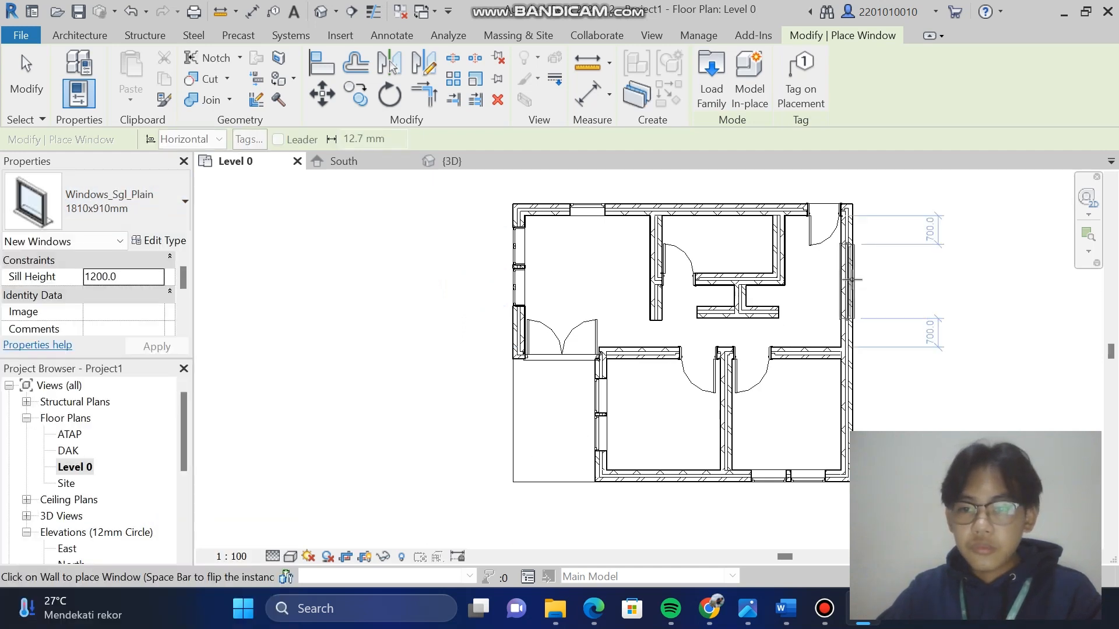
pyautogui.click(910, 288)
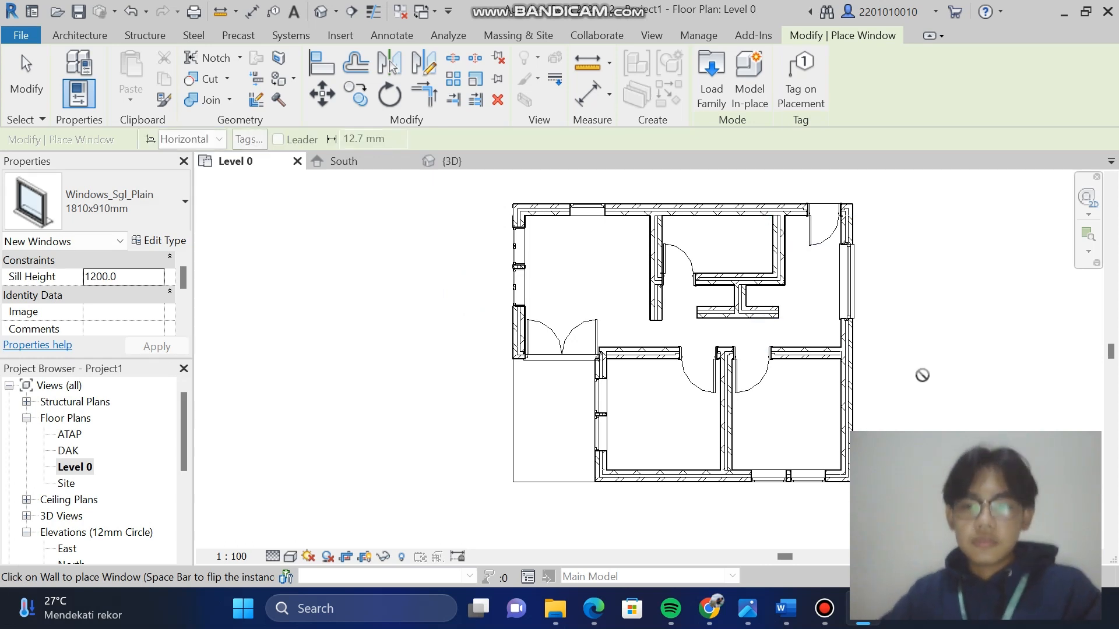
pyautogui.press('Escape')
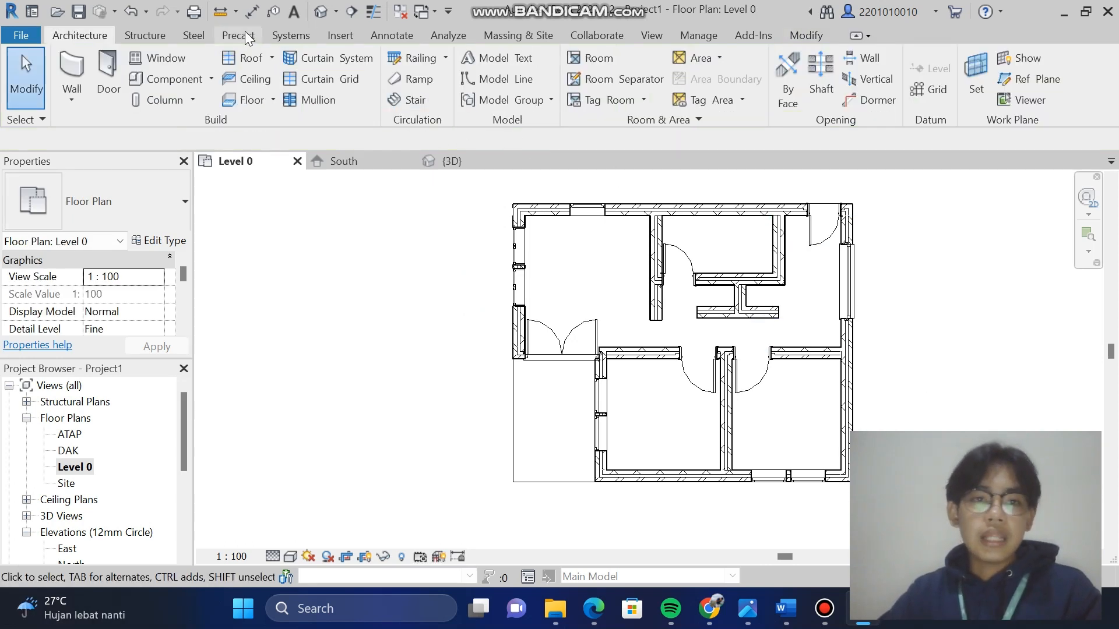
# Inspect the placed doors and windows in the 3D view from the left, back, front and isometric directions
pyautogui.click(321, 11)
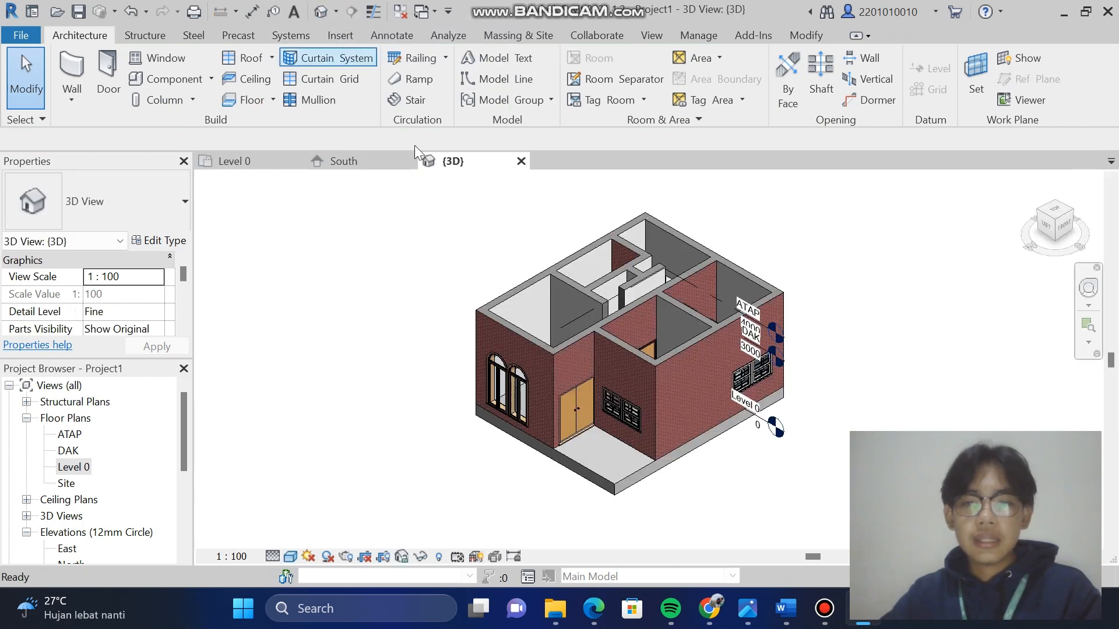
pyautogui.click(1056, 226)
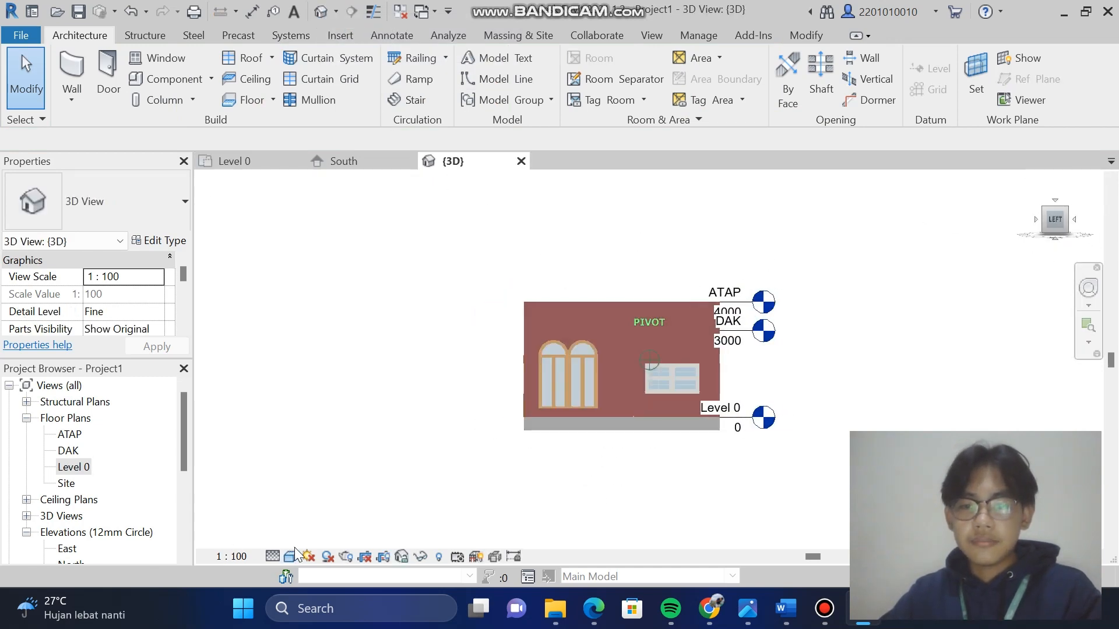
pyautogui.keyDown('shift'); pyautogui.moveTo(295, 548); pyautogui.dragTo(408, 262, button='middle'); pyautogui.keyUp('shift')
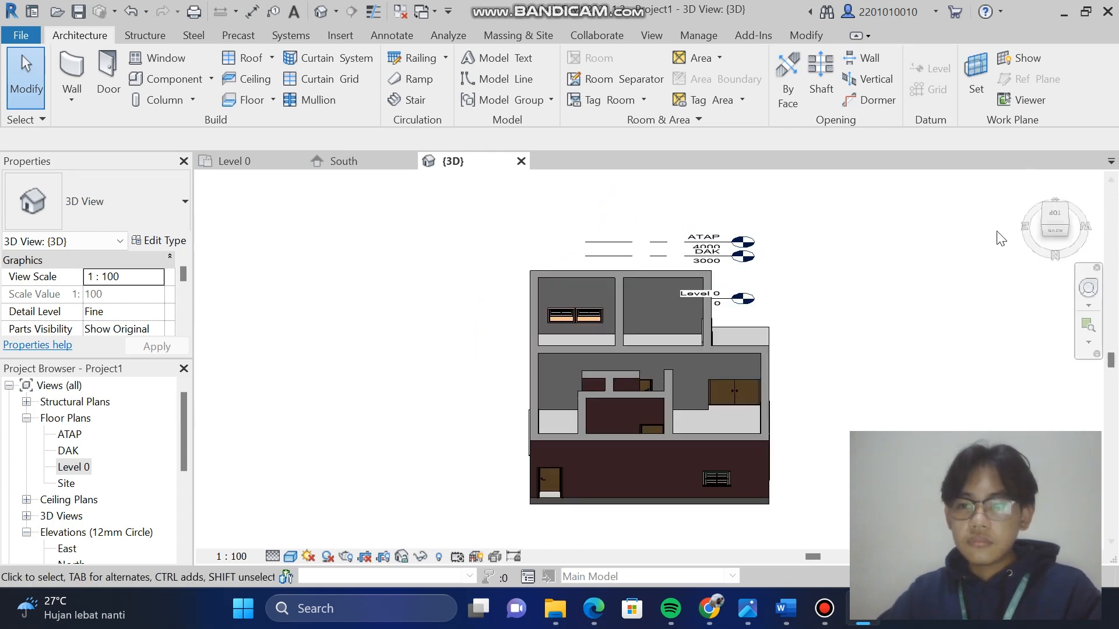
pyautogui.click(1061, 242)
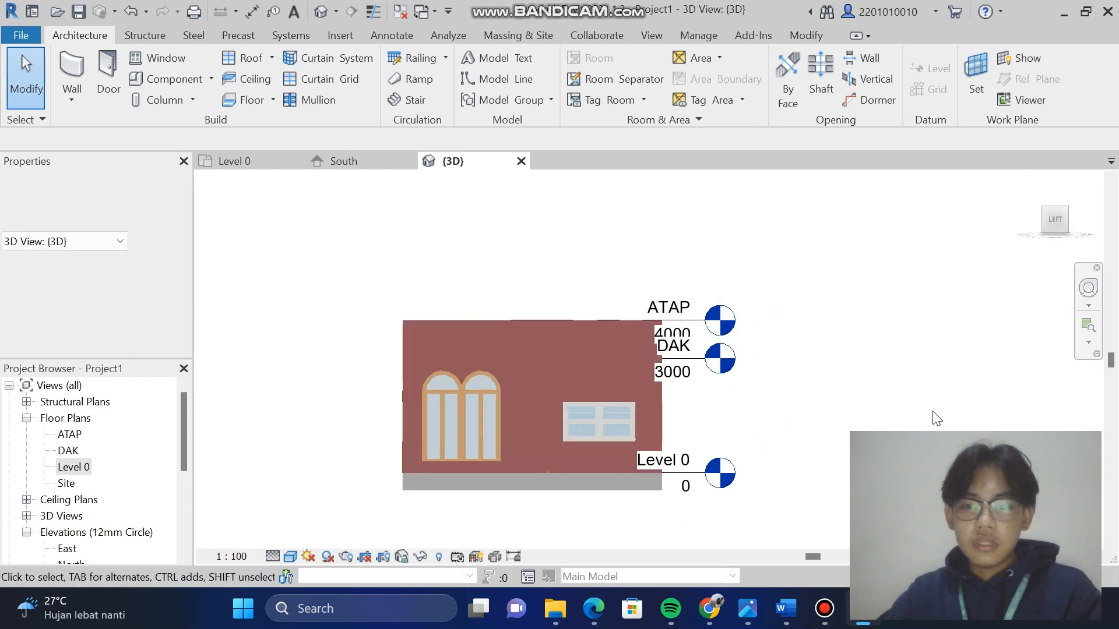
pyautogui.scroll(2, 920, 373)
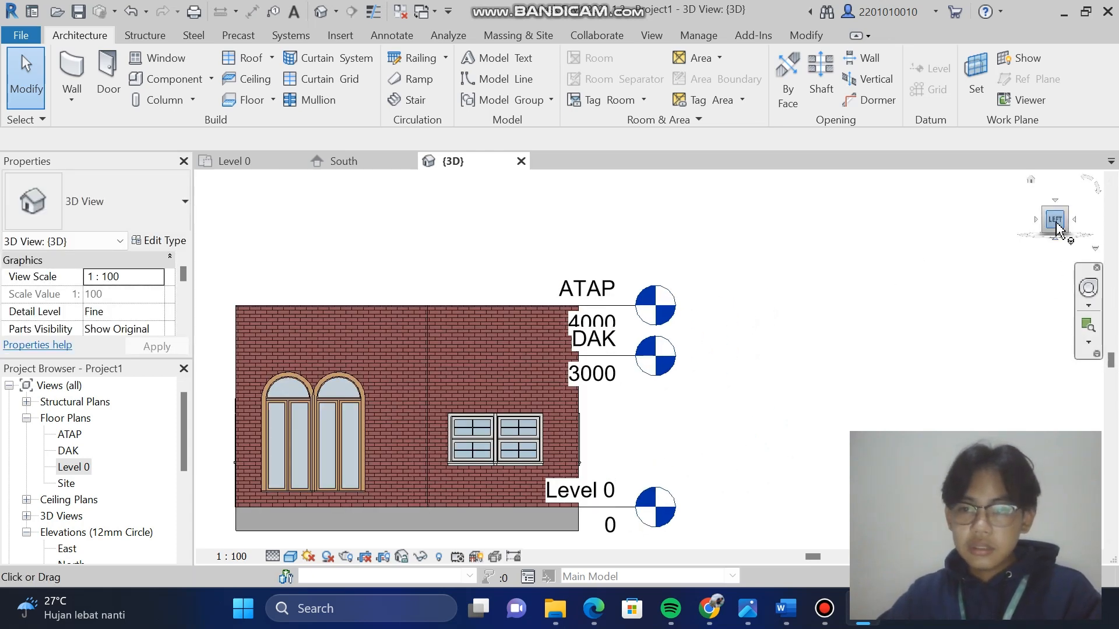
pyautogui.moveTo(1056, 225)
pyautogui.mouseDown()
pyautogui.moveTo(955, 233)
pyautogui.moveTo(954, 315)
pyautogui.moveTo(919, 327)
pyautogui.moveTo(956, 360)
pyautogui.moveTo(929, 295)
pyautogui.moveTo(947, 257)
pyautogui.moveTo(853, 256)
pyautogui.mouseUp()
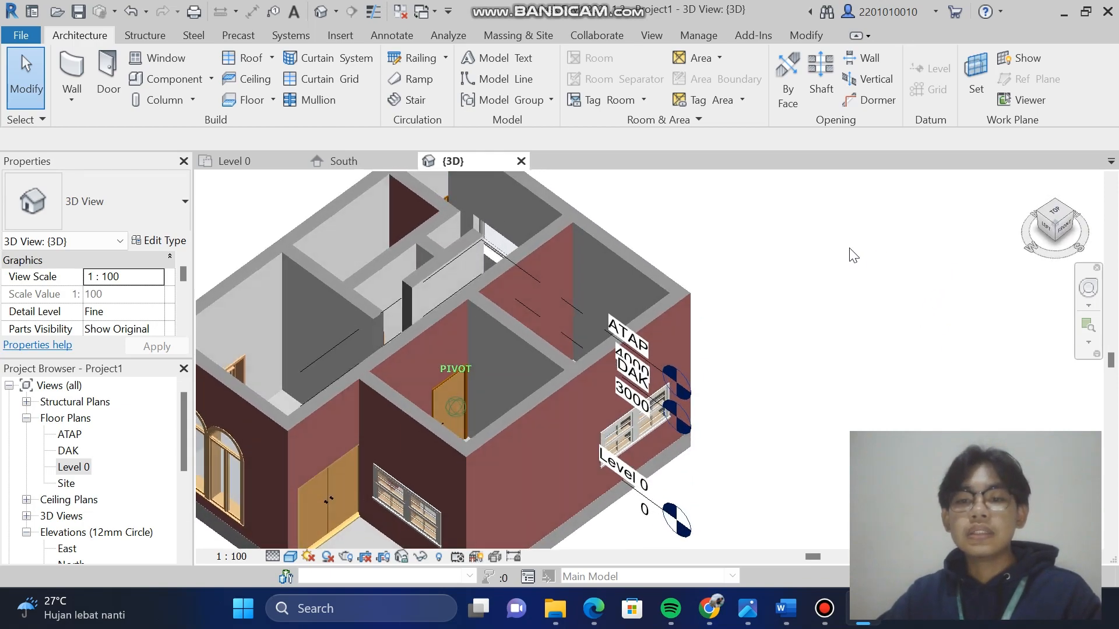
pyautogui.moveTo(853, 256)
pyautogui.keyDown('shift'); pyautogui.mouseDown(button='middle')
pyautogui.moveTo(749, 260)
pyautogui.moveTo(809, 197)
pyautogui.mouseUp(button='middle'); pyautogui.keyUp('shift')
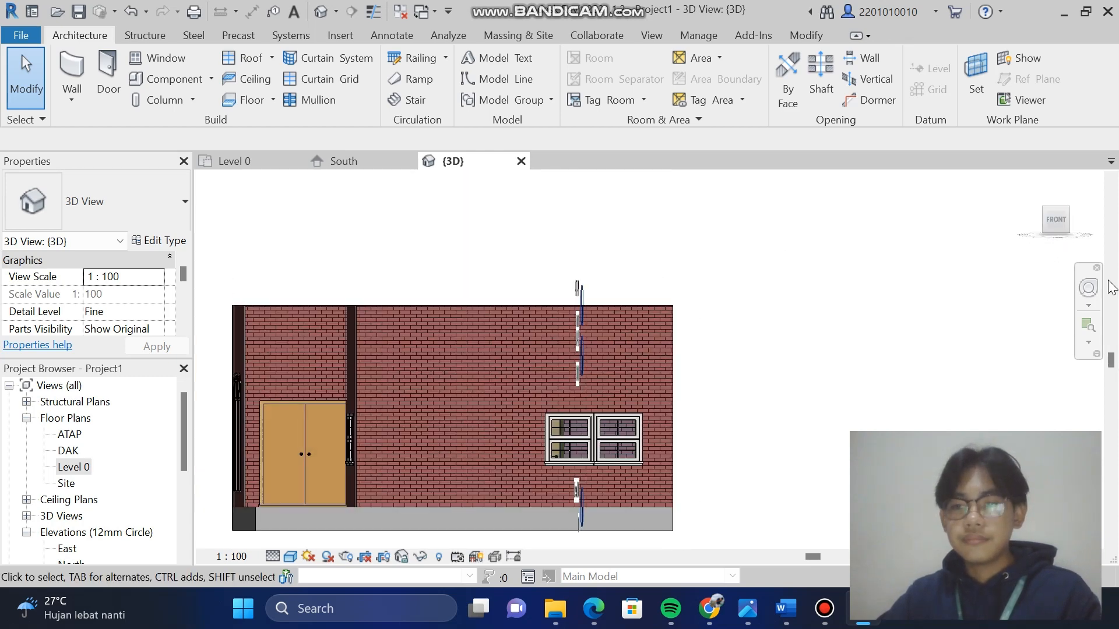
pyautogui.click(1044, 207)
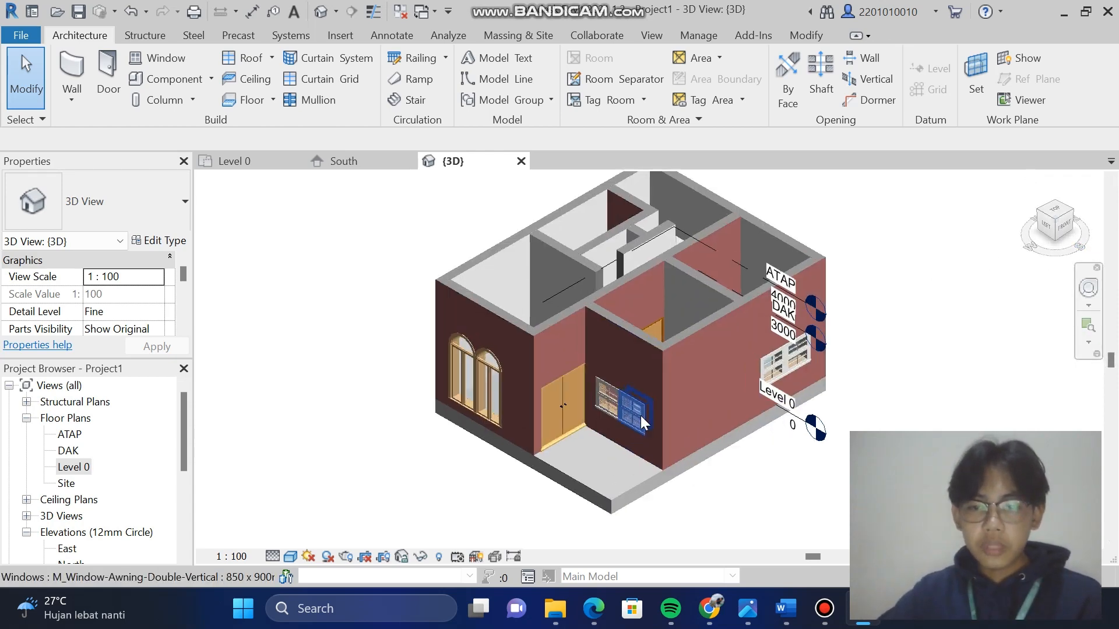
pyautogui.scroll(5, 641, 415)
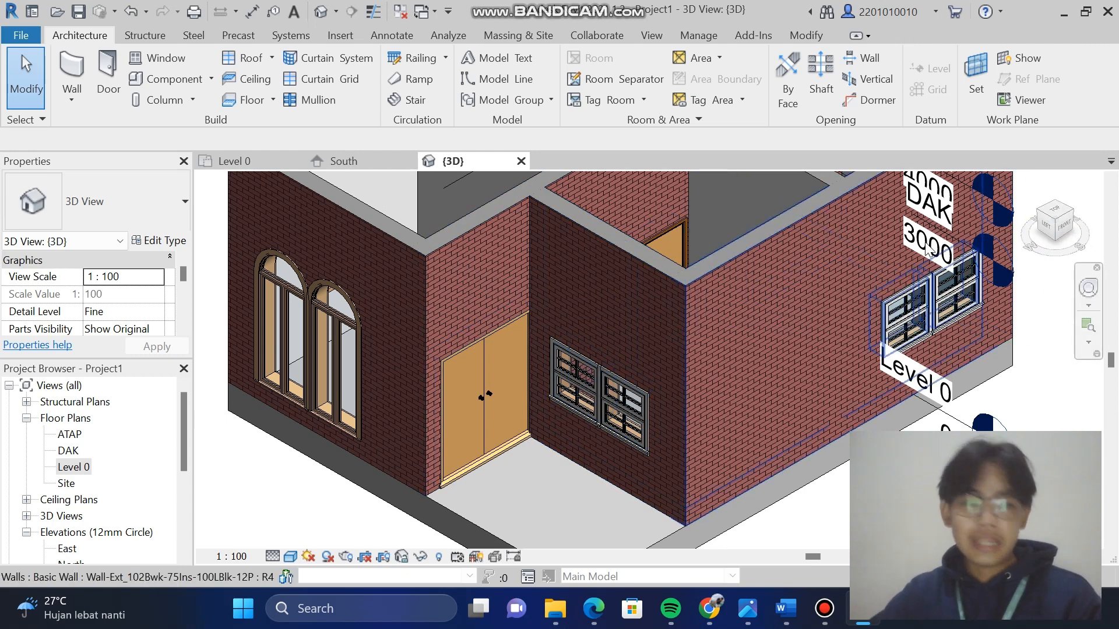
# Start a floor on the DAK plan and sketch a rectangular boundary about 290 x 3000 mm along the porch's west edge
pyautogui.doubleClick(68, 451)
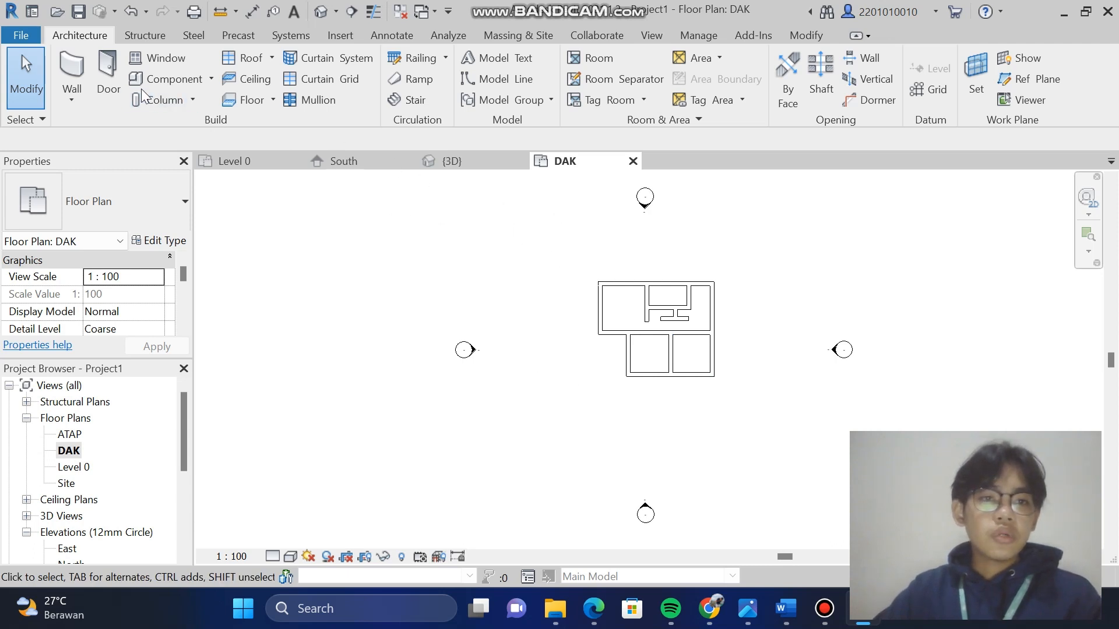
pyautogui.click(273, 100)
pyautogui.click(283, 134)
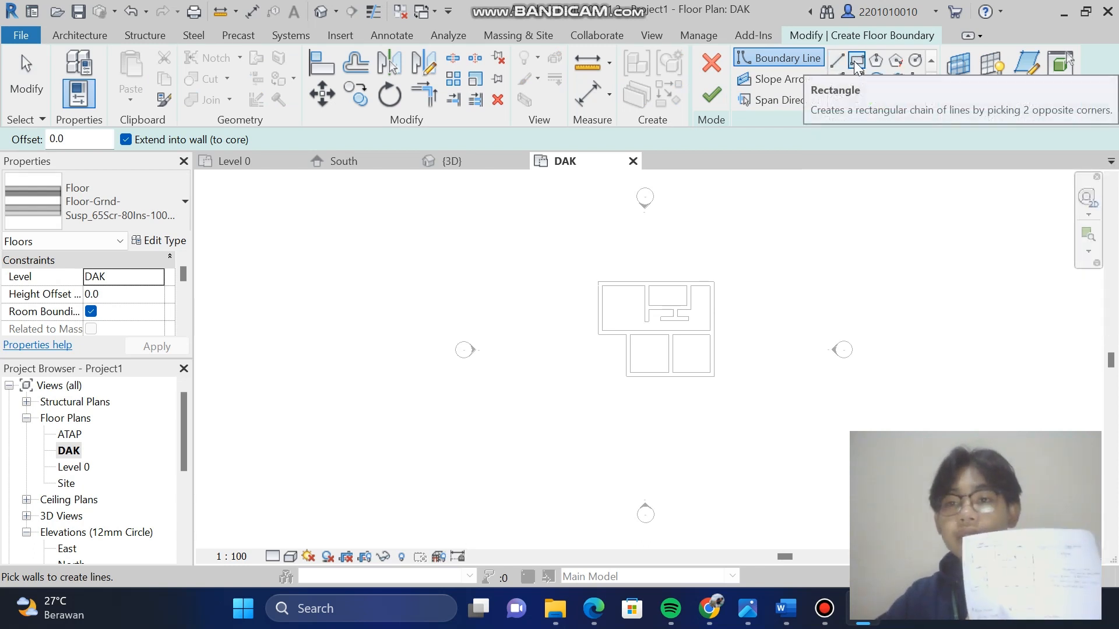
pyautogui.click(855, 60)
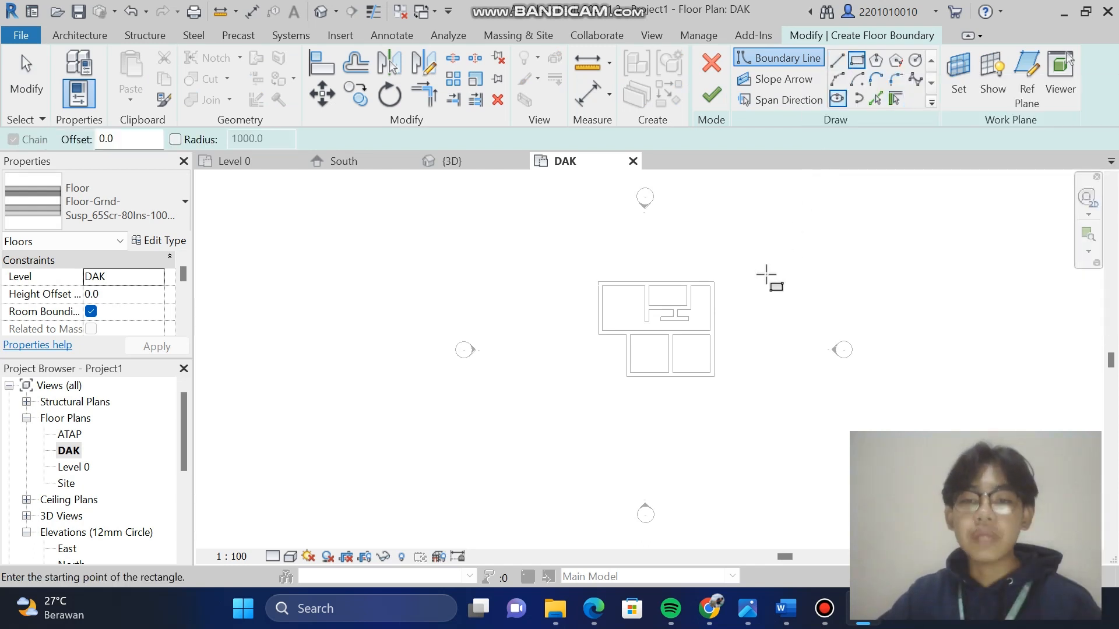
pyautogui.scroll(3, 608, 350)
pyautogui.click(583, 310)
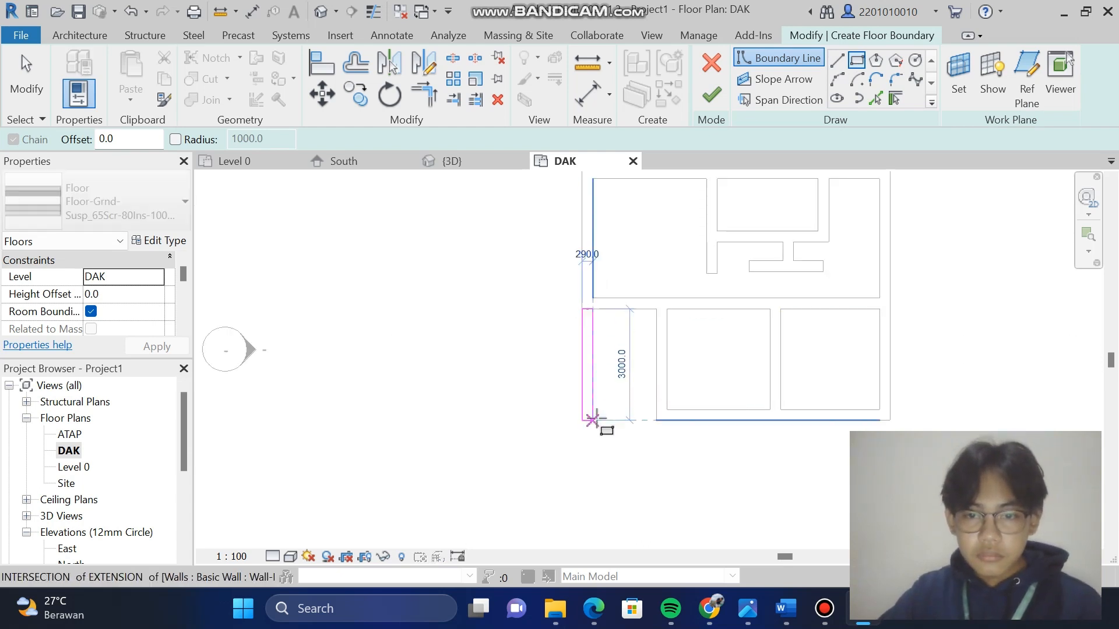
pyautogui.click(591, 420)
pyautogui.click(656, 420)
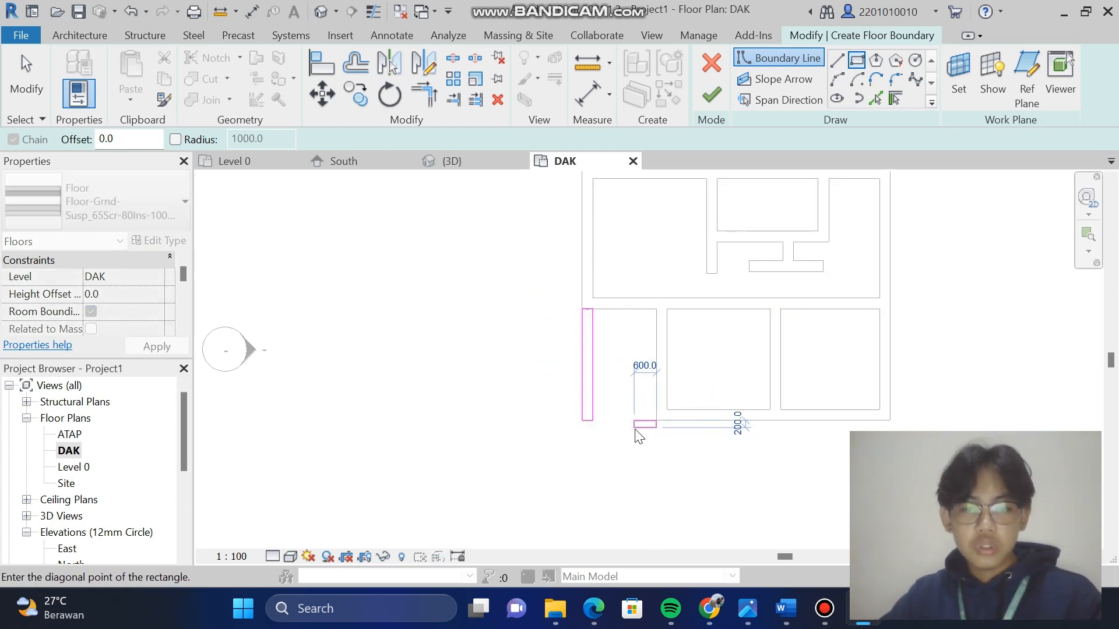
pyautogui.press('Escape')
pyautogui.press('Escape')
# Stretch the floor boundary to 2000 mm wide, up to the southwest room's west wall, and finish the porch slab
pyautogui.moveTo(593, 385); pyautogui.dragTo(657, 401)
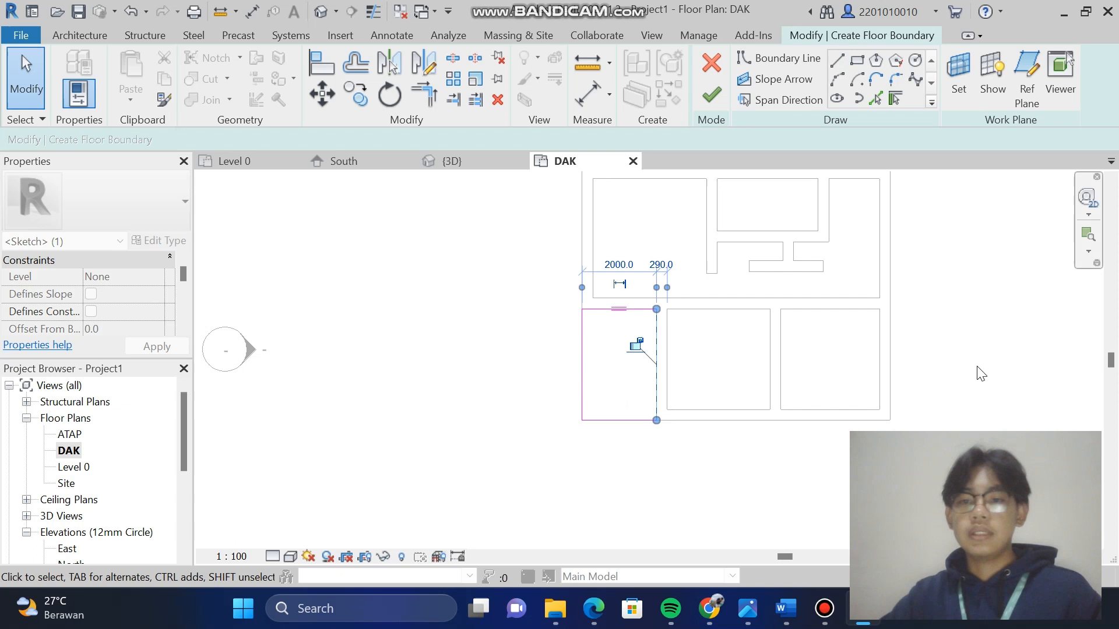
pyautogui.click(711, 96)
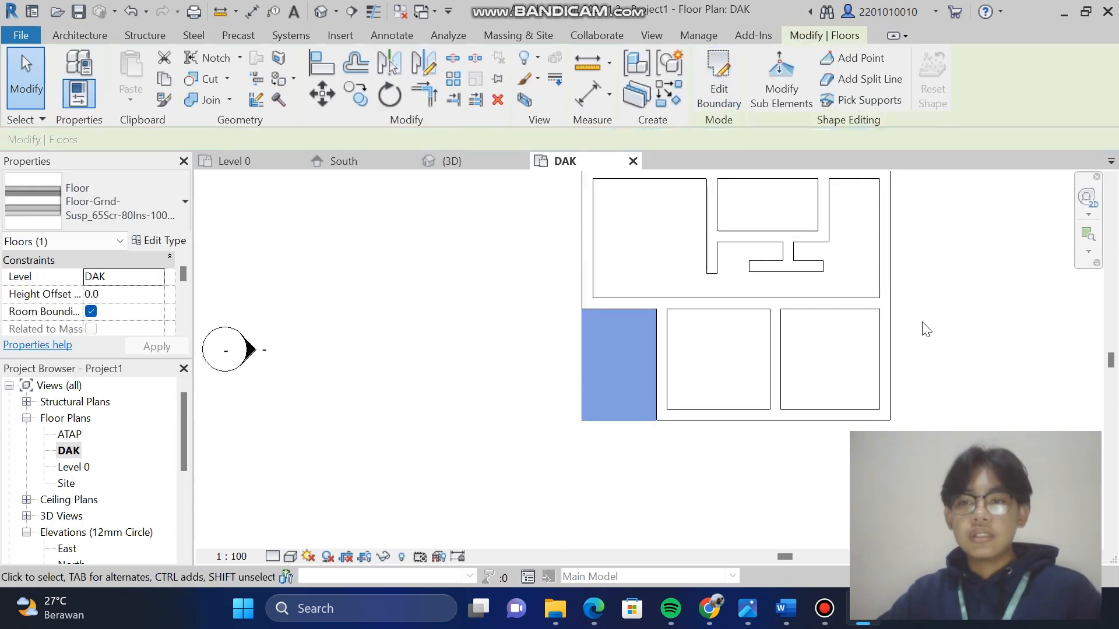
pyautogui.scroll(2, 927, 330)
pyautogui.scroll(-4, 928, 330)
pyautogui.scroll(1, 929, 330)
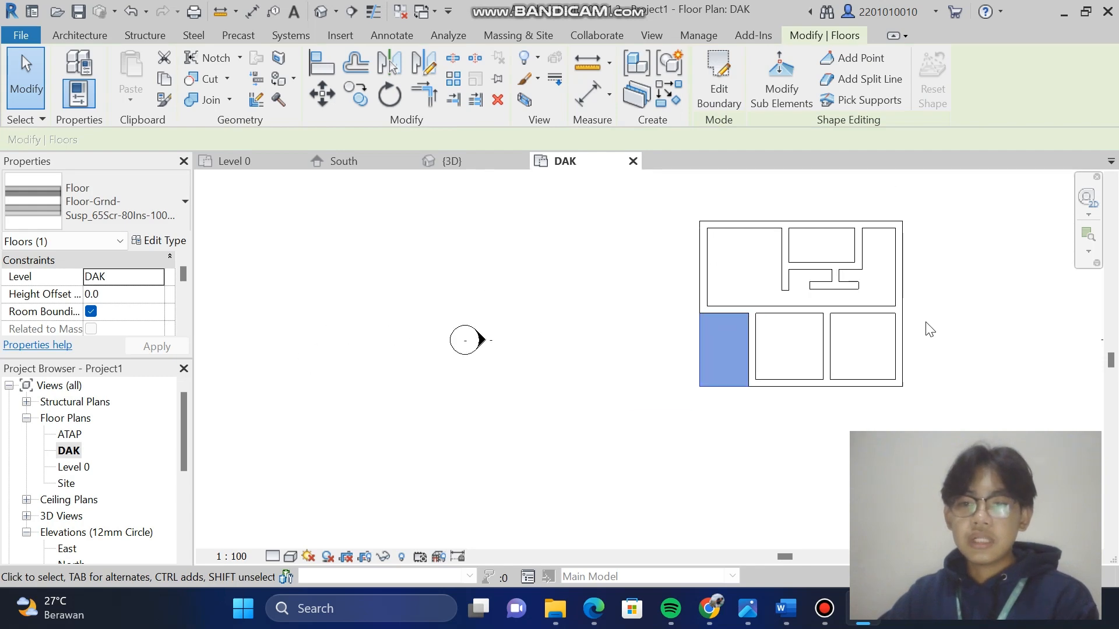
# Inspect the new slab above the front porch in the 3D view
pyautogui.click(327, 18)
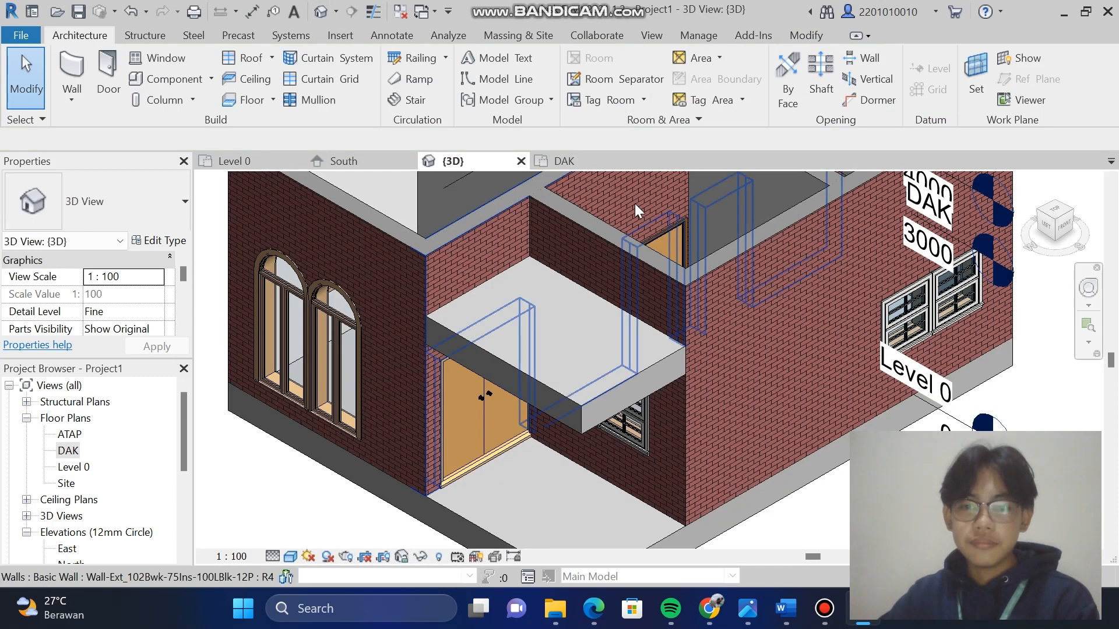
pyautogui.scroll(1, 637, 390)
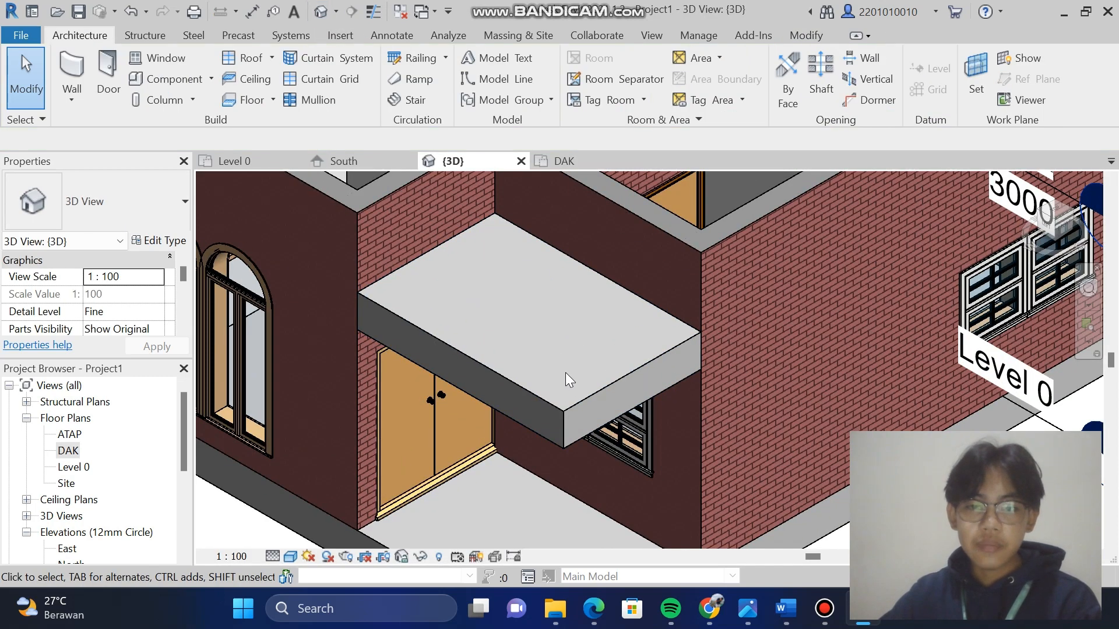
pyautogui.click(571, 408)
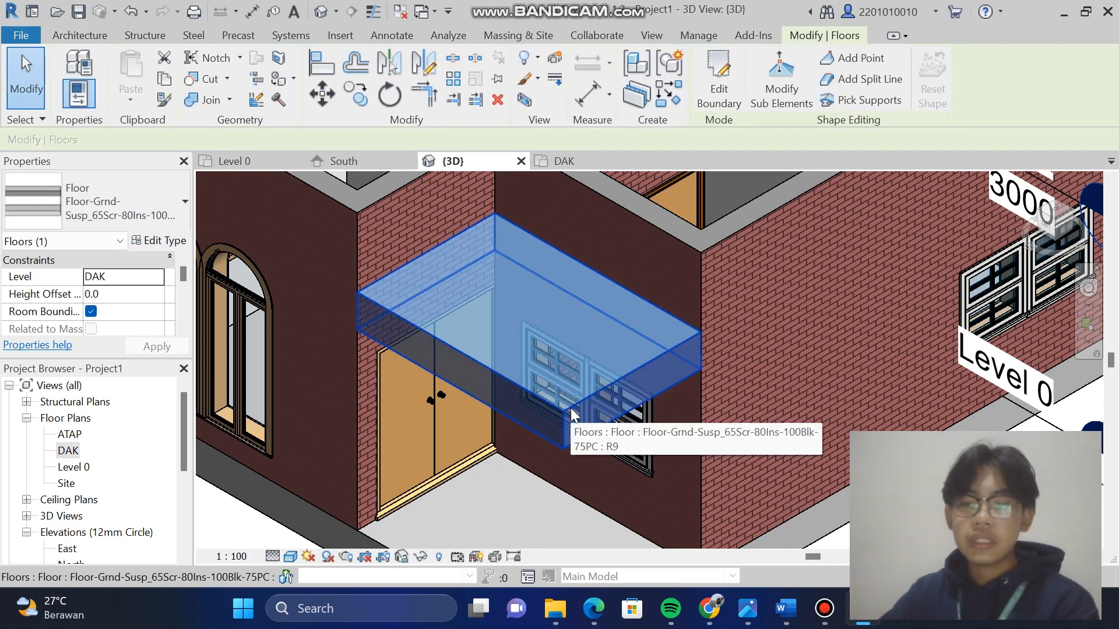
pyautogui.press('Escape')
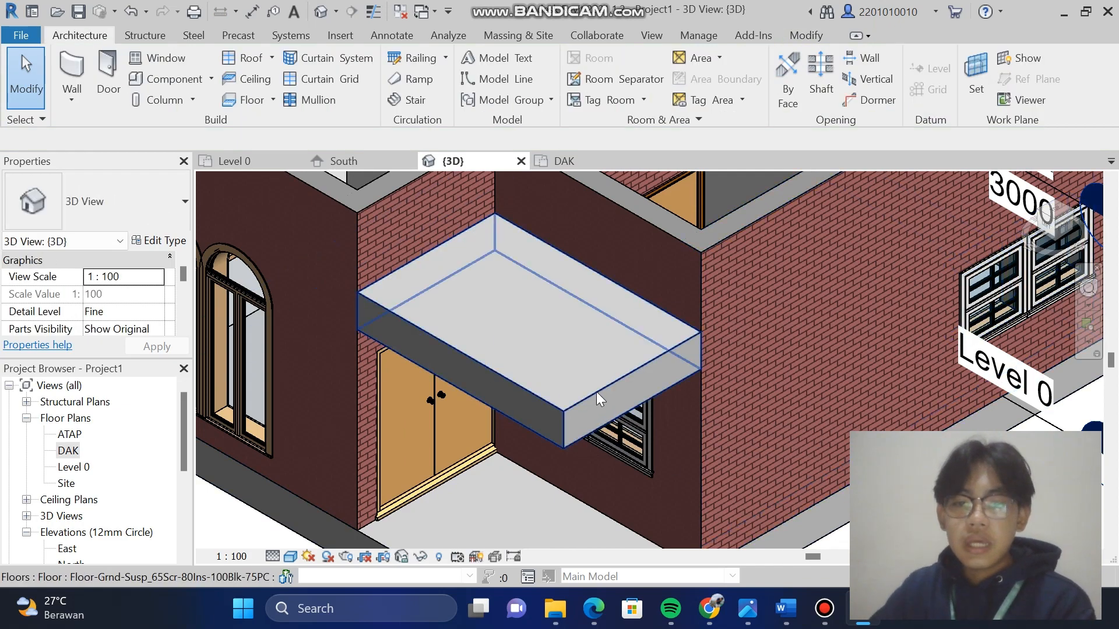
pyautogui.scroll(-3, 613, 369)
pyautogui.scroll(1, 613, 368)
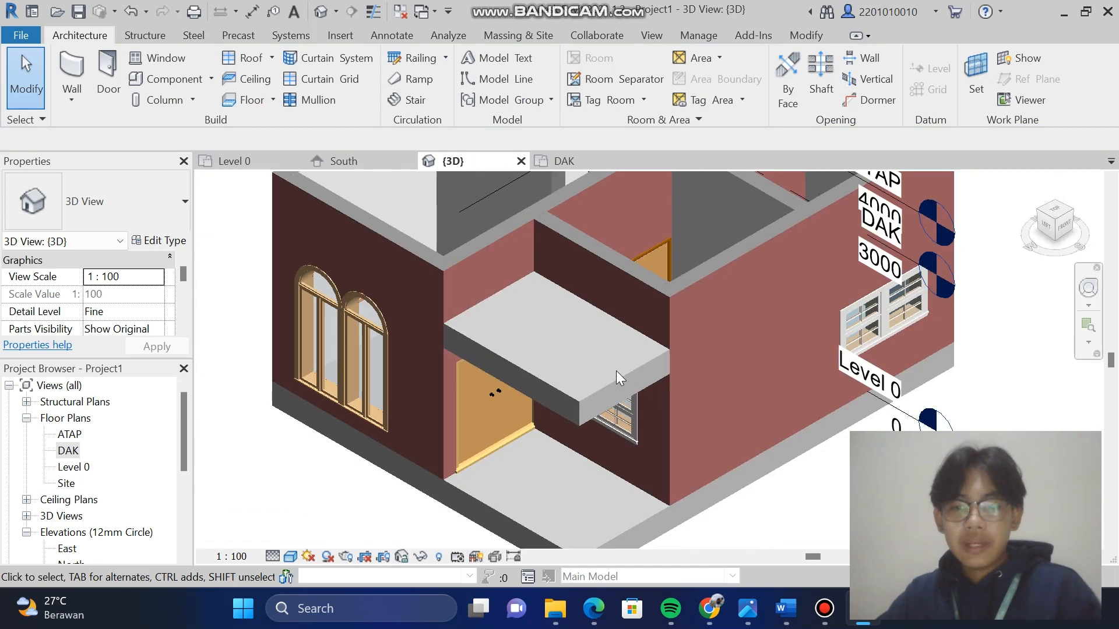
pyautogui.scroll(-2, 616, 371)
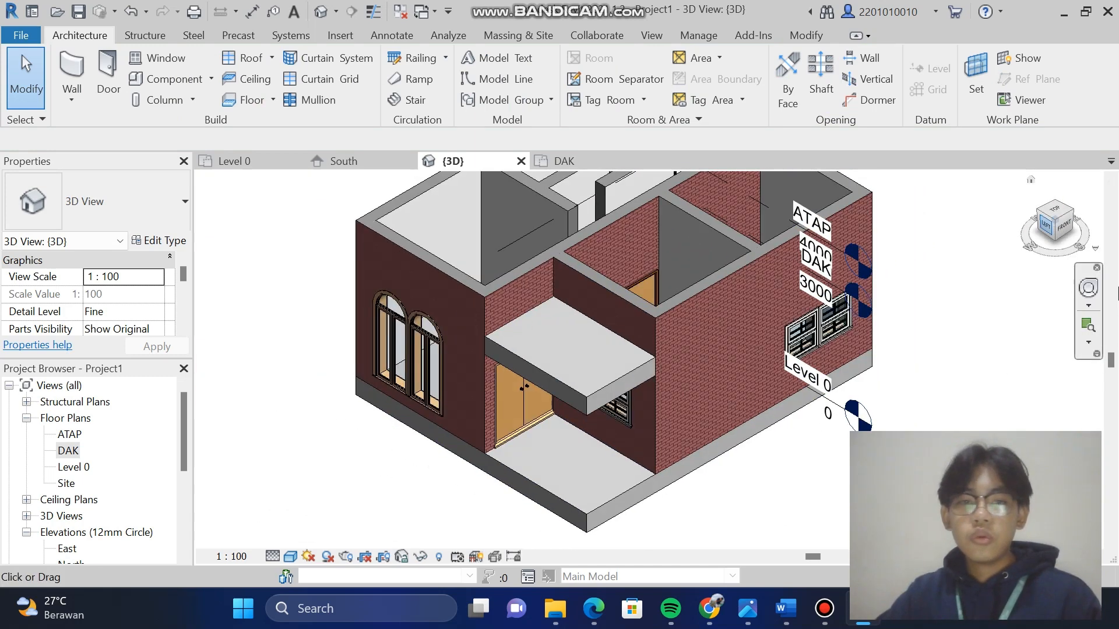
# Place a 450x600mm rectangular architectural column from Level 0 up to DAK near the porch's southwest corner
pyautogui.doubleClick(74, 468)
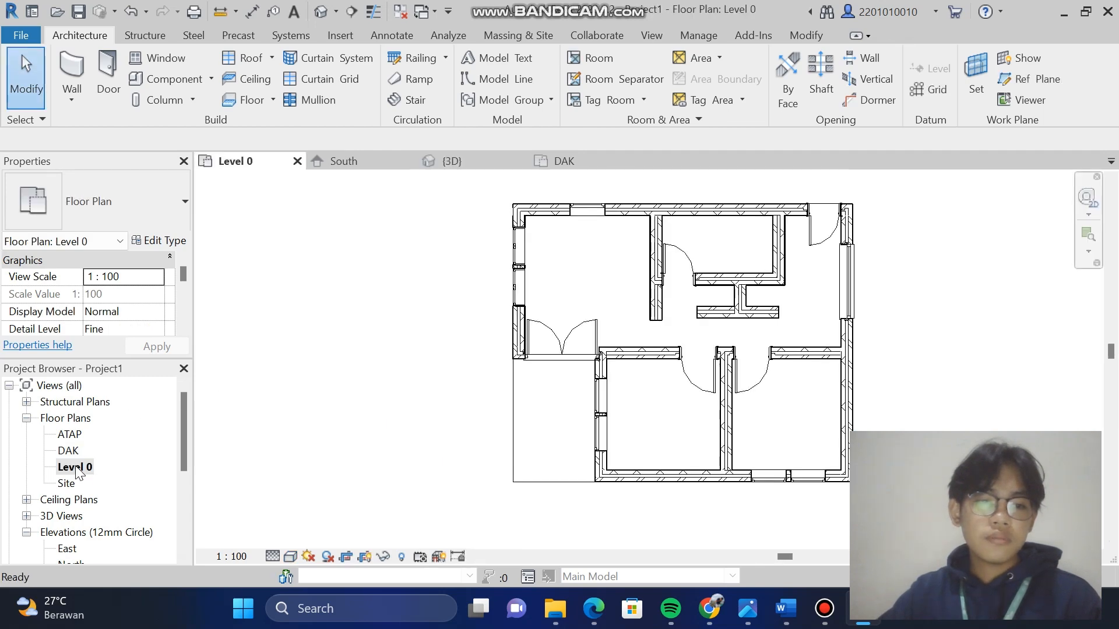
pyautogui.click(191, 100)
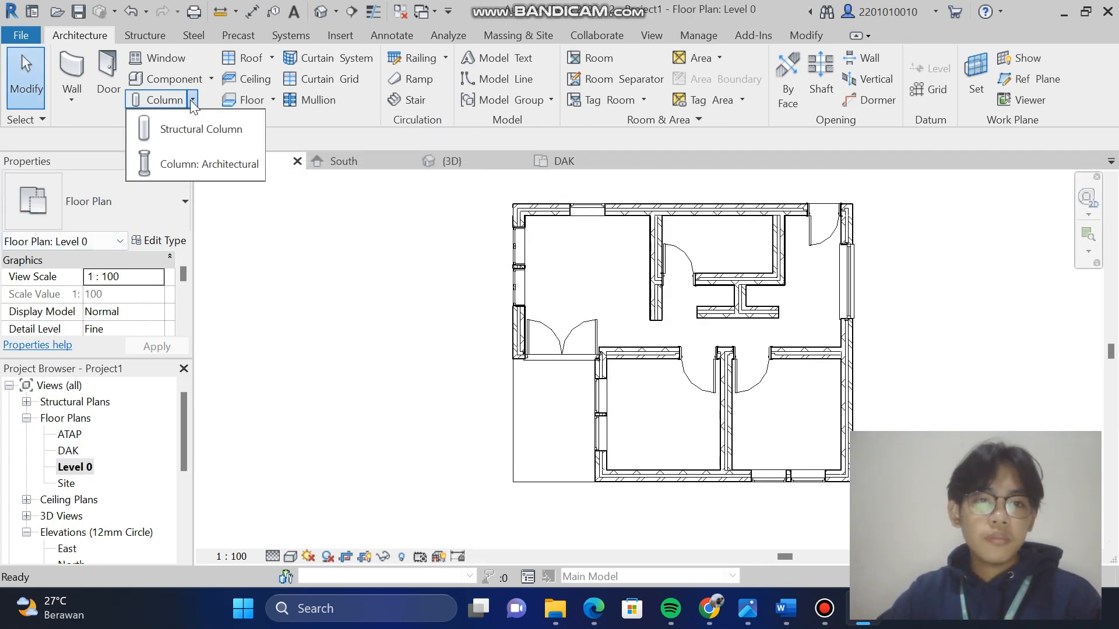
pyautogui.click(201, 164)
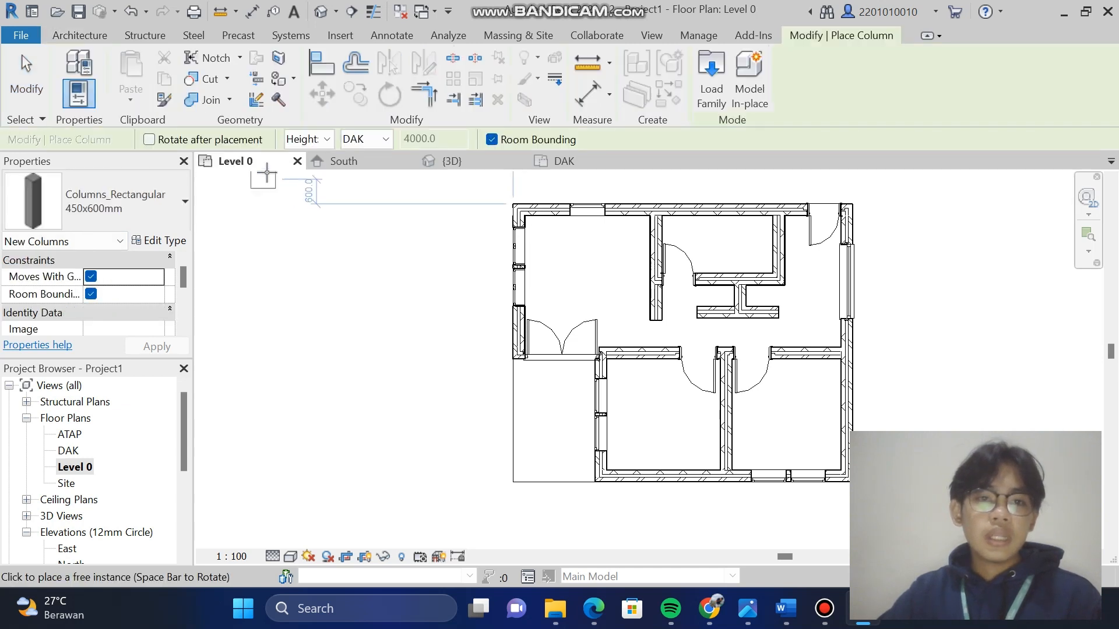
pyautogui.click(379, 139)
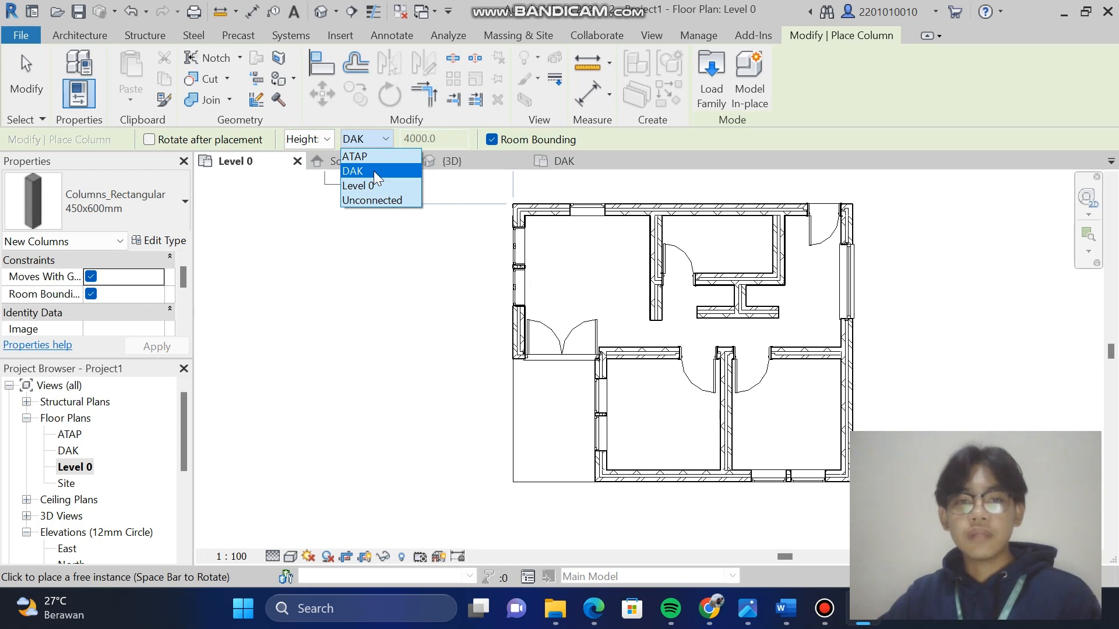
pyautogui.click(373, 171)
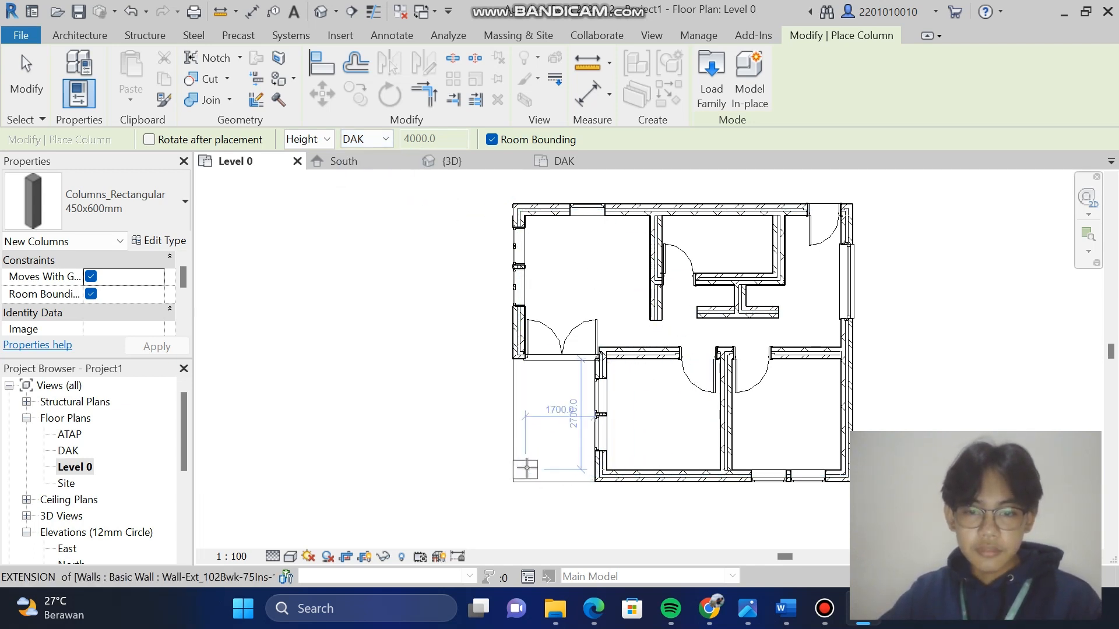
pyautogui.click(527, 468)
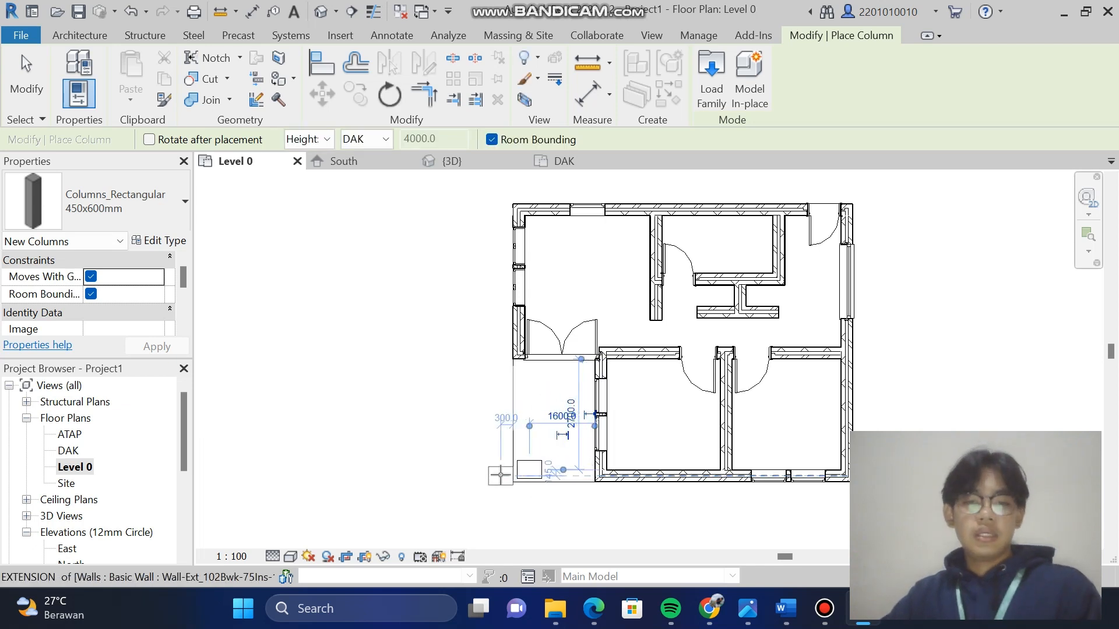
pyautogui.press('Escape')
pyautogui.press('Escape')
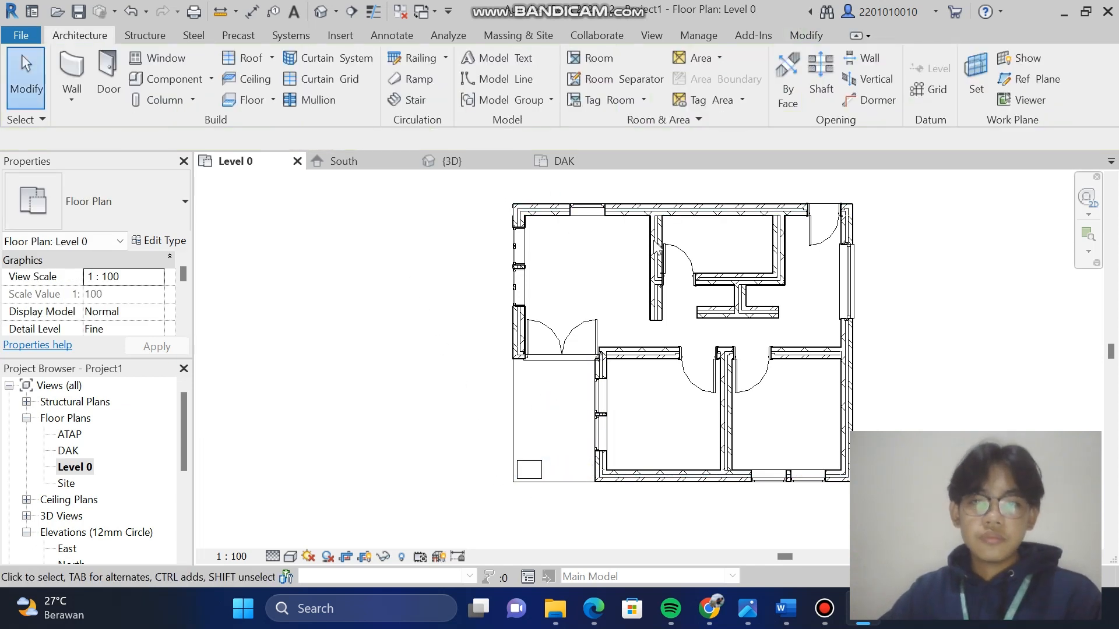
# Move the porch column outward in the 3D view to the outer corner of the DAK slab
pyautogui.click(320, 12)
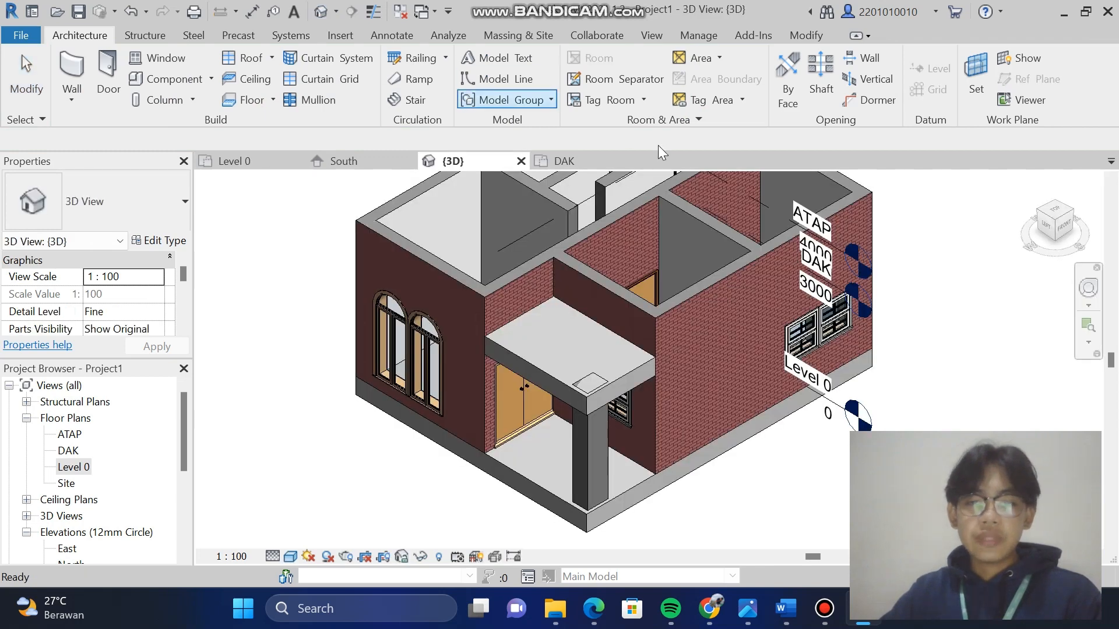
pyautogui.click(597, 438)
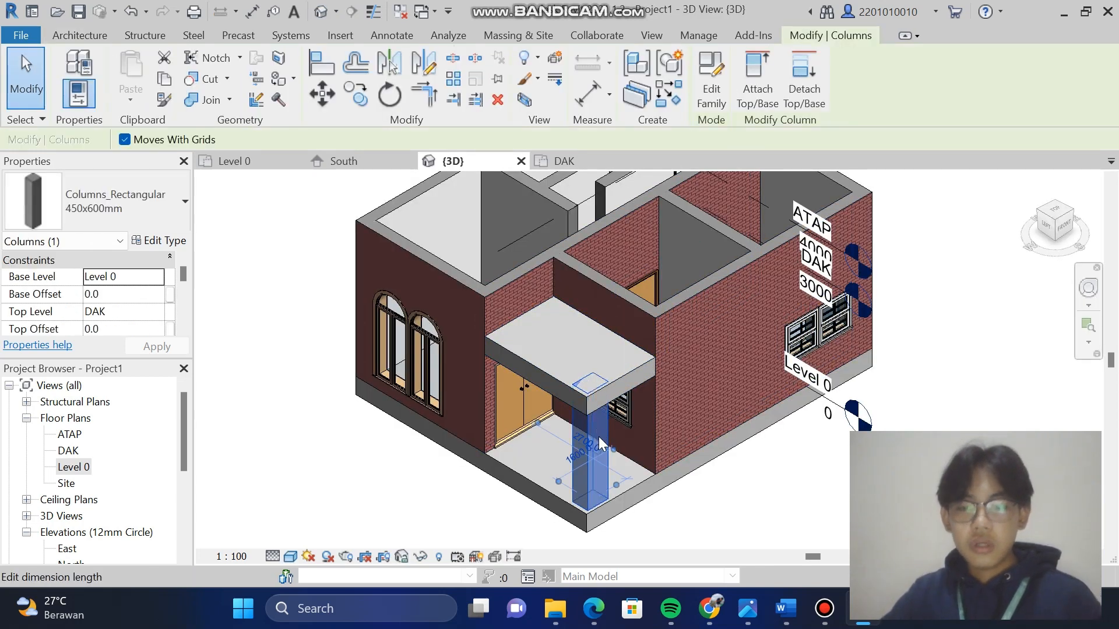
pyautogui.click(592, 445)
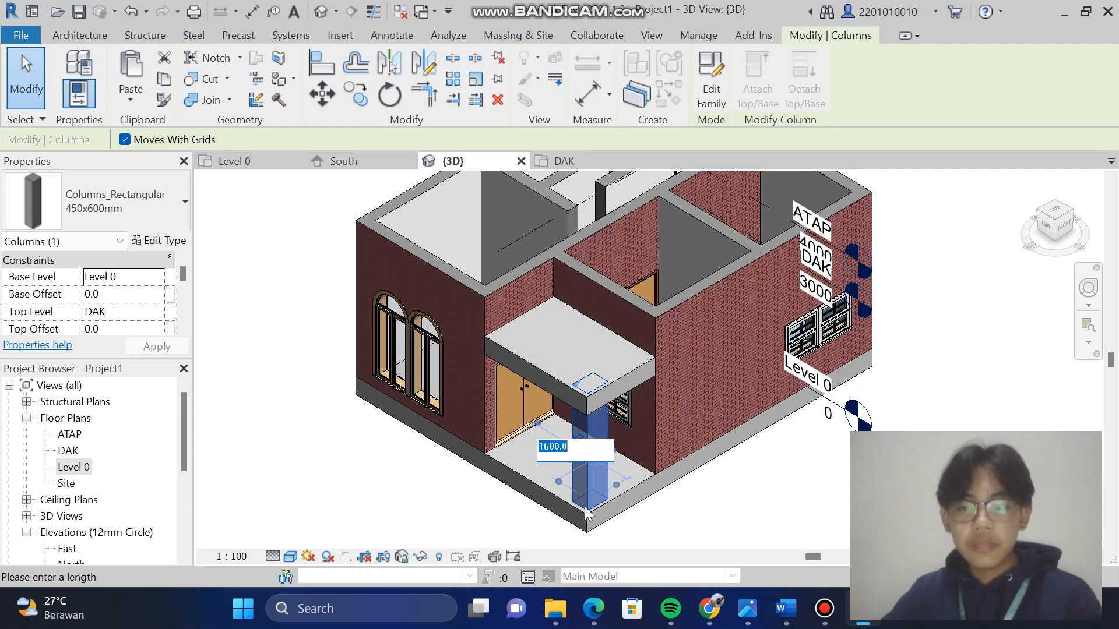
pyautogui.press('Return')
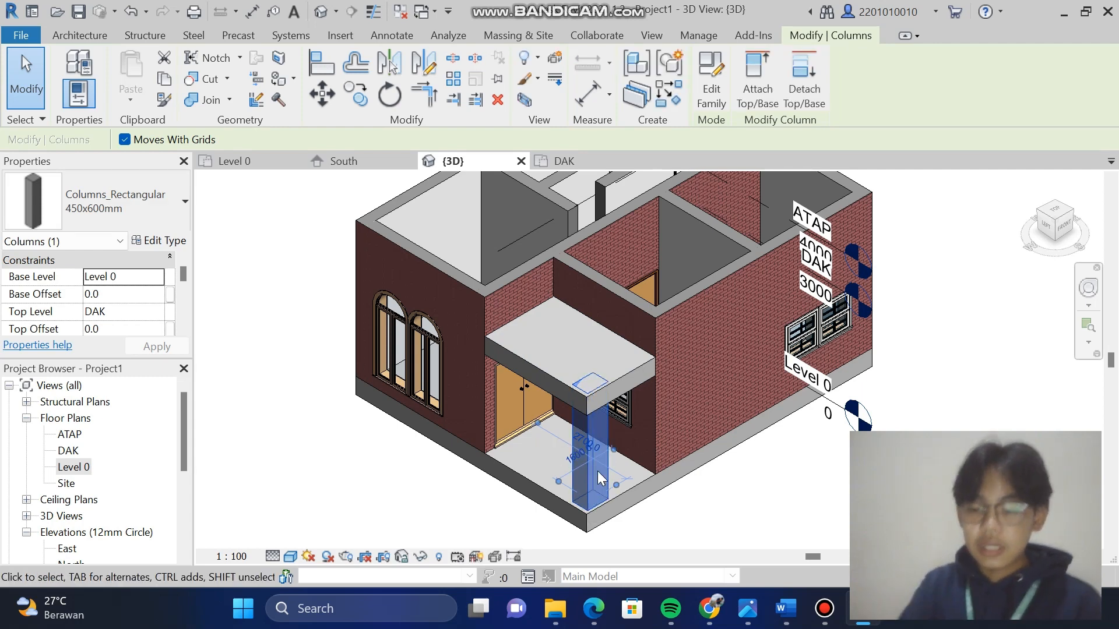
pyautogui.moveTo(596, 471); pyautogui.dragTo(598, 473)
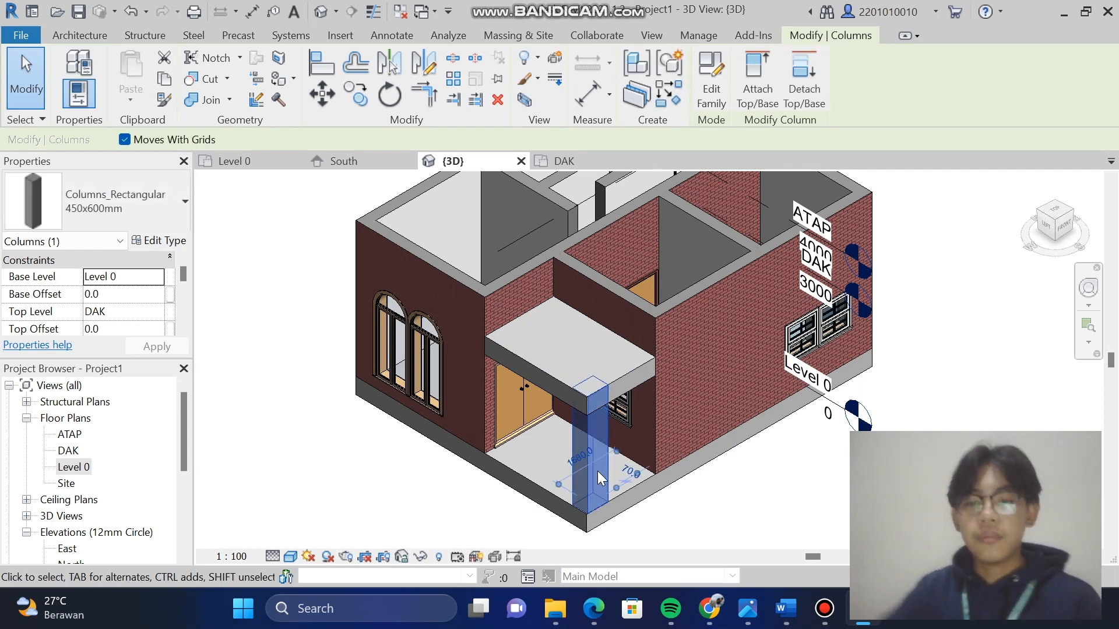
pyautogui.scroll(2, 975, 388)
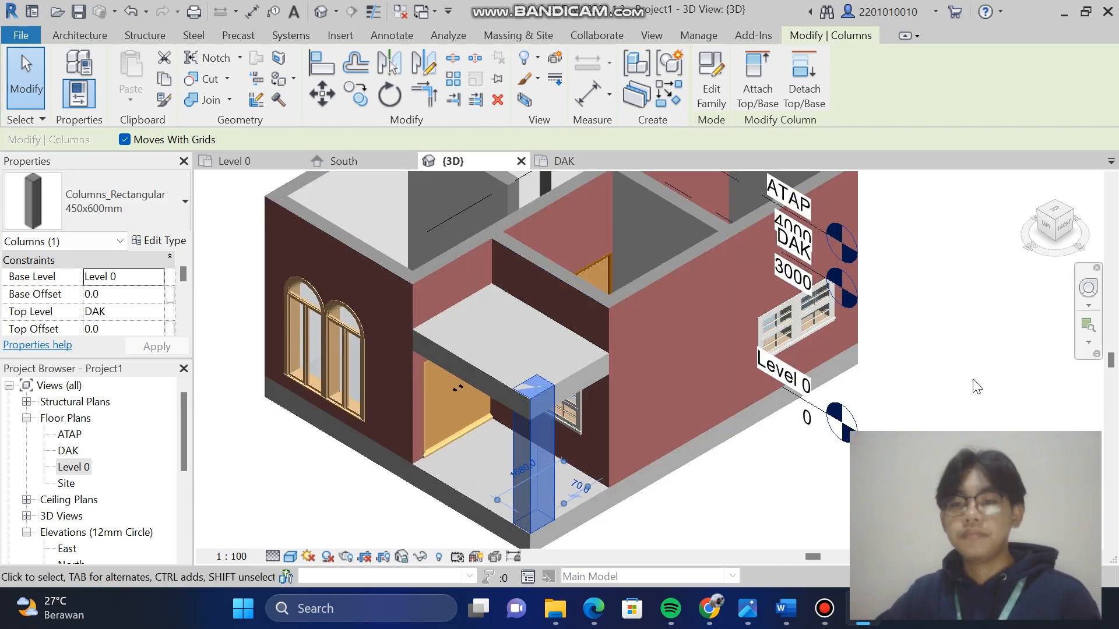
pyautogui.scroll(-2, 976, 402)
pyautogui.click(917, 383)
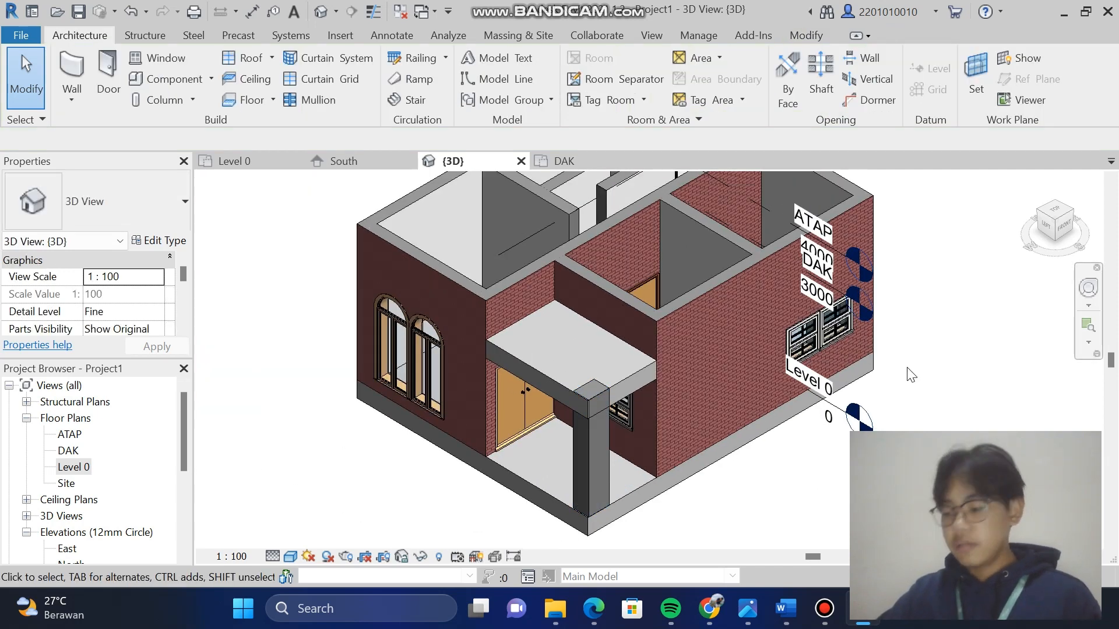
pyautogui.scroll(-3, 898, 373)
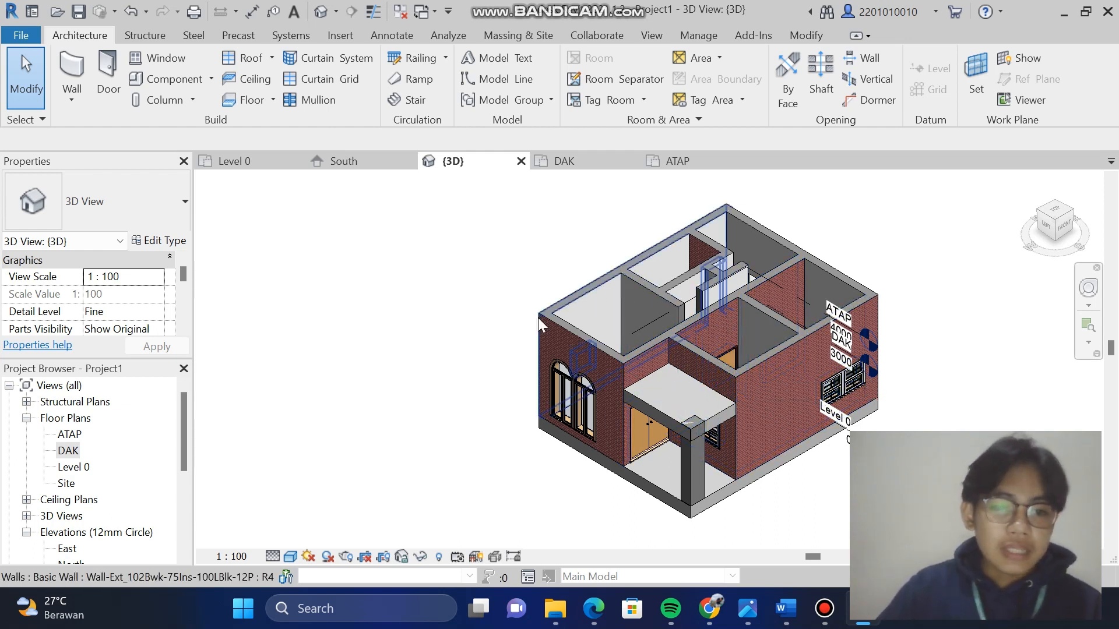
# Start a roof by footprint on the ATAP floor plan and set its overhang to 500 mm
pyautogui.click(73, 419)
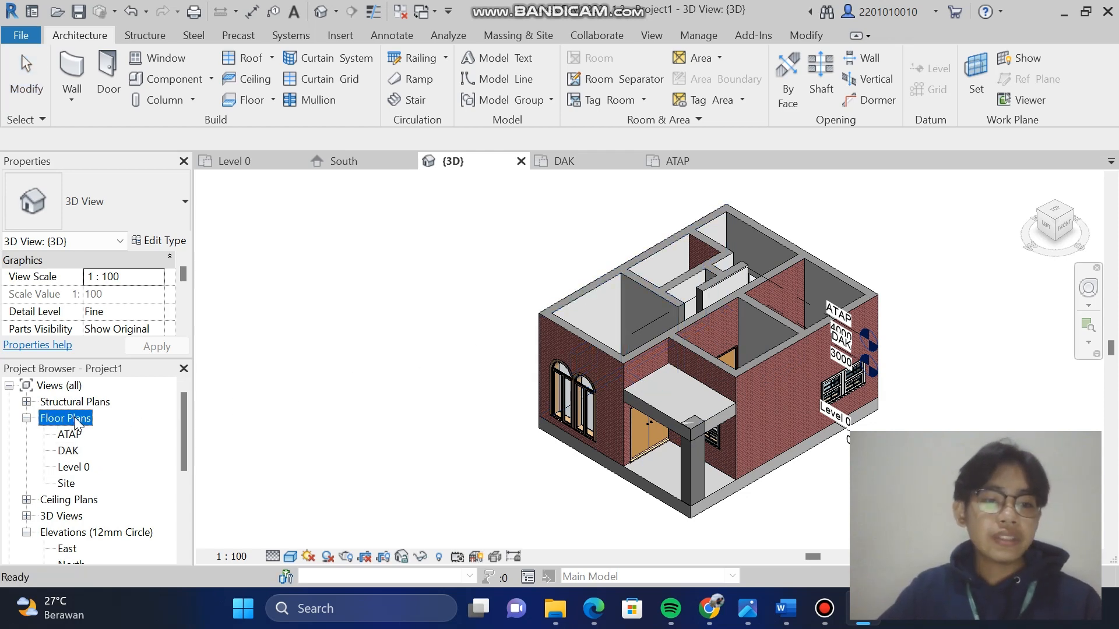
pyautogui.doubleClick(68, 434)
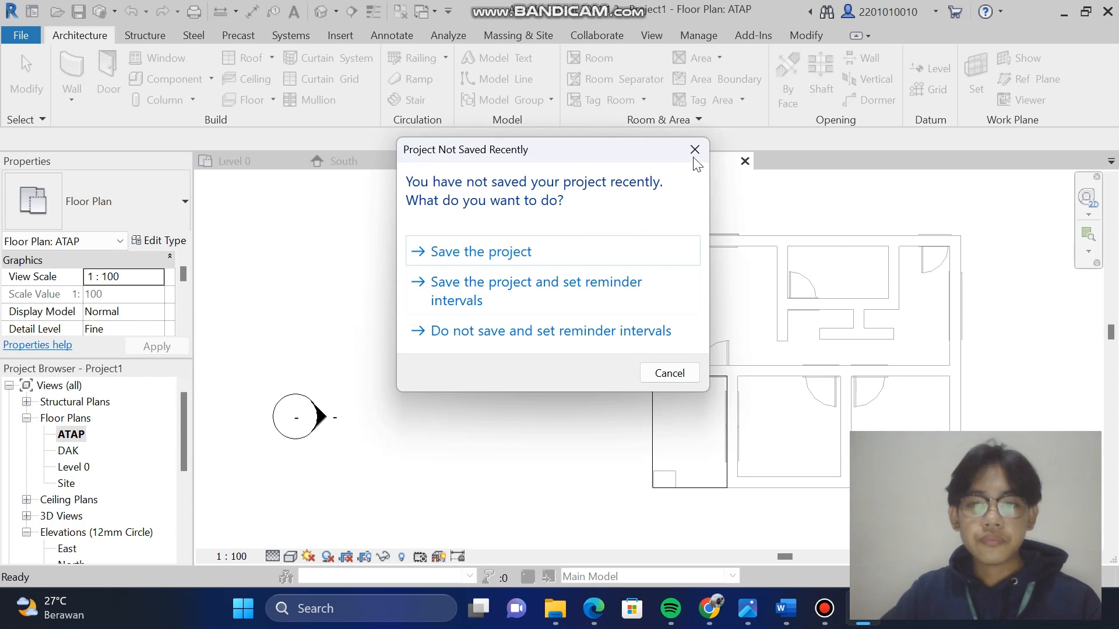
pyautogui.click(695, 152)
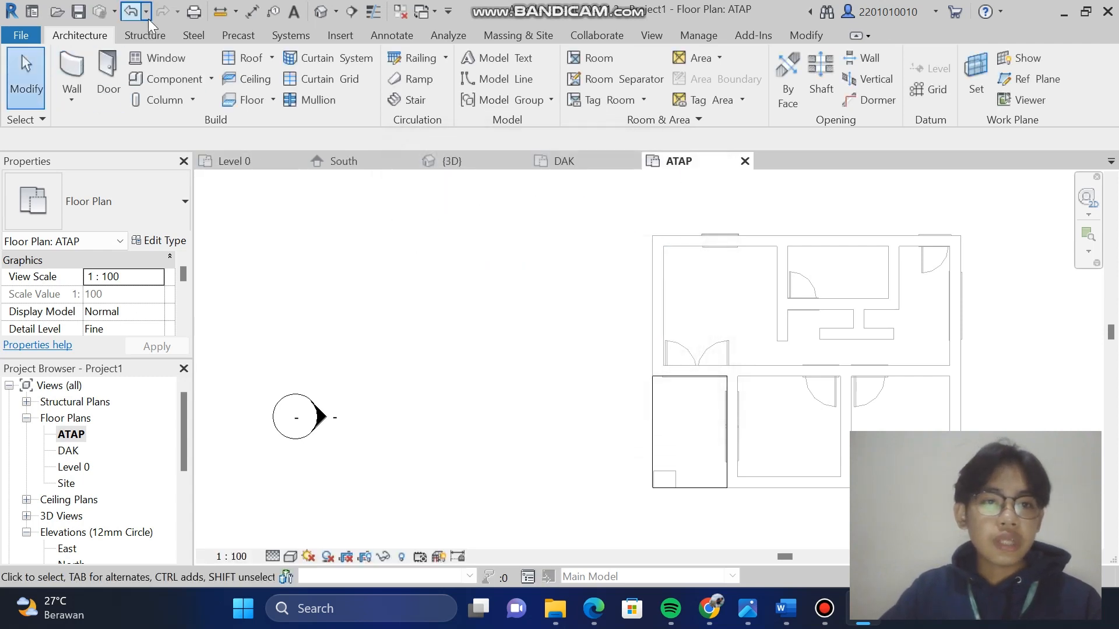
pyautogui.click(271, 58)
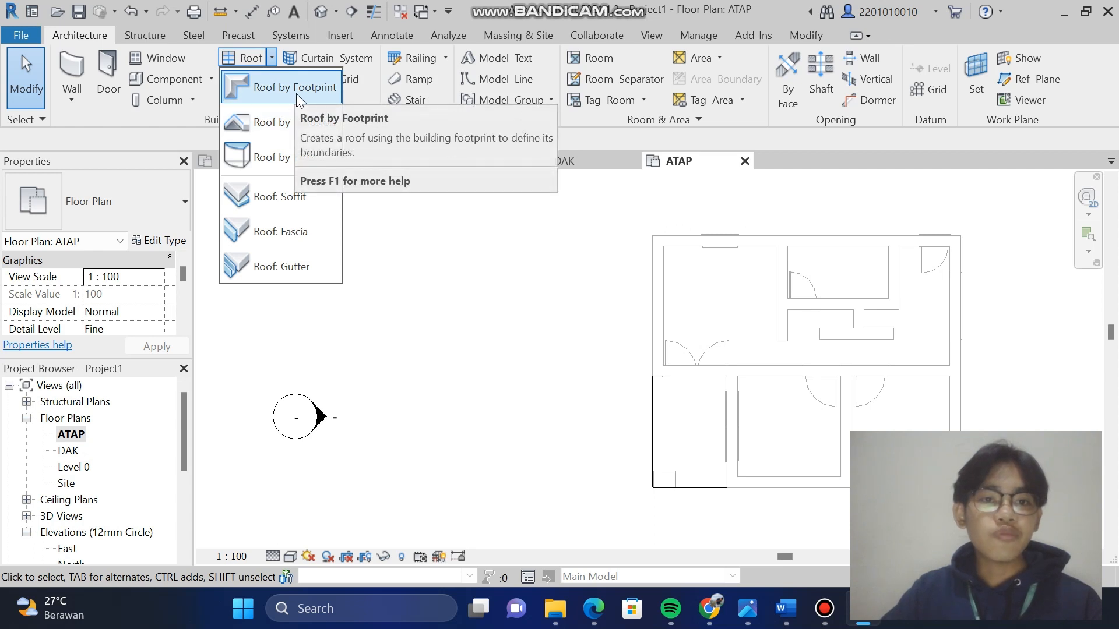
pyautogui.click(296, 93)
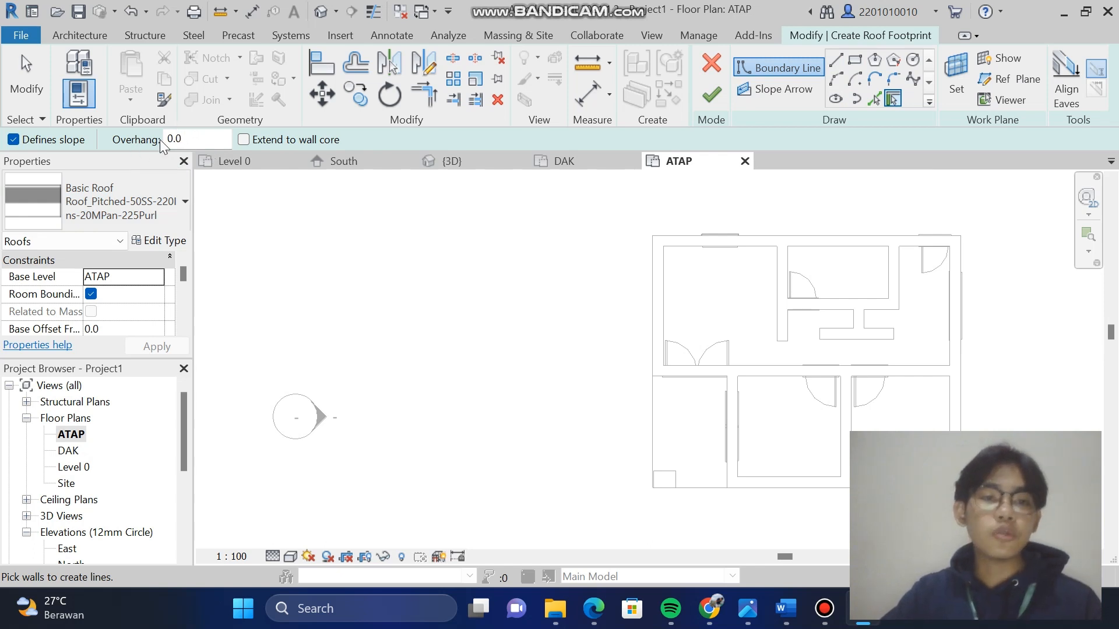
pyautogui.click(203, 142)
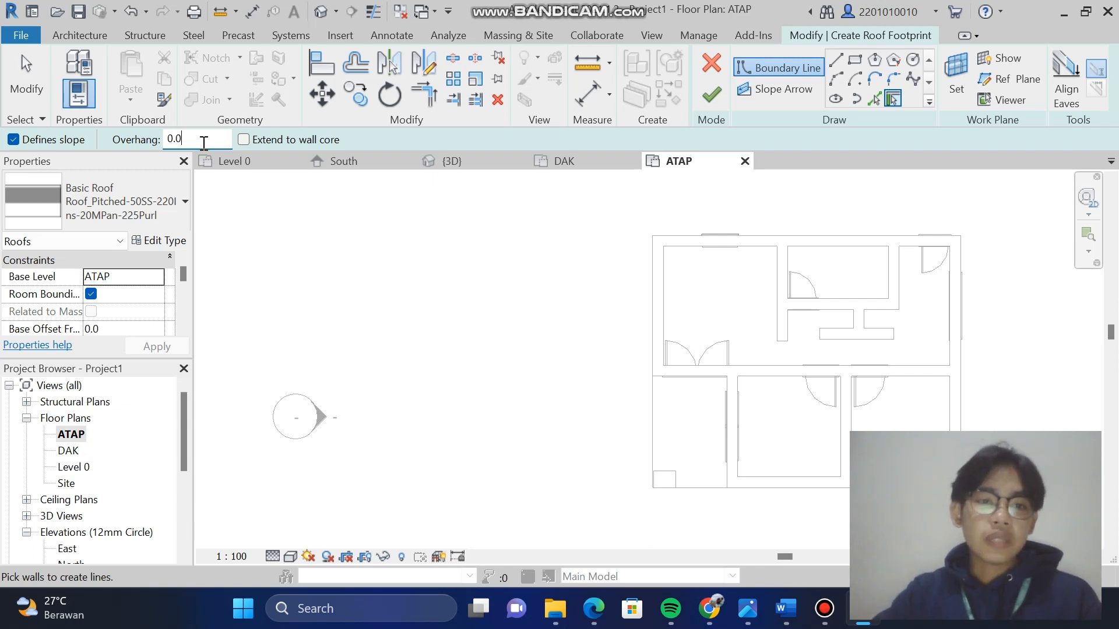
pyautogui.press('BackSpace')
pyautogui.press('BackSpace')
pyautogui.press('BackSpace')
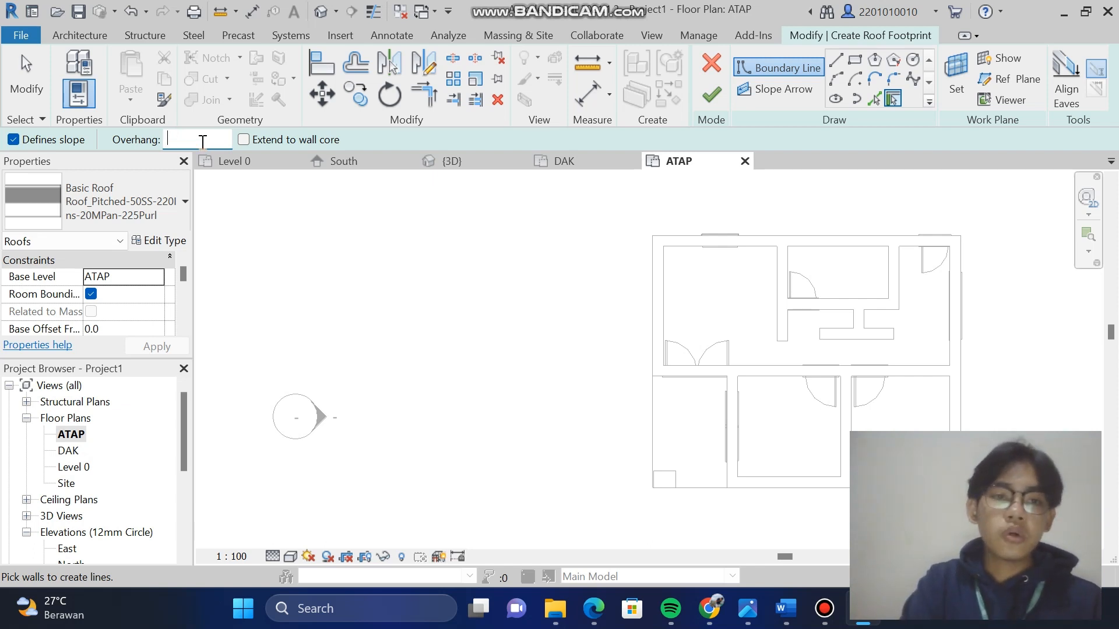
pyautogui.write('500')
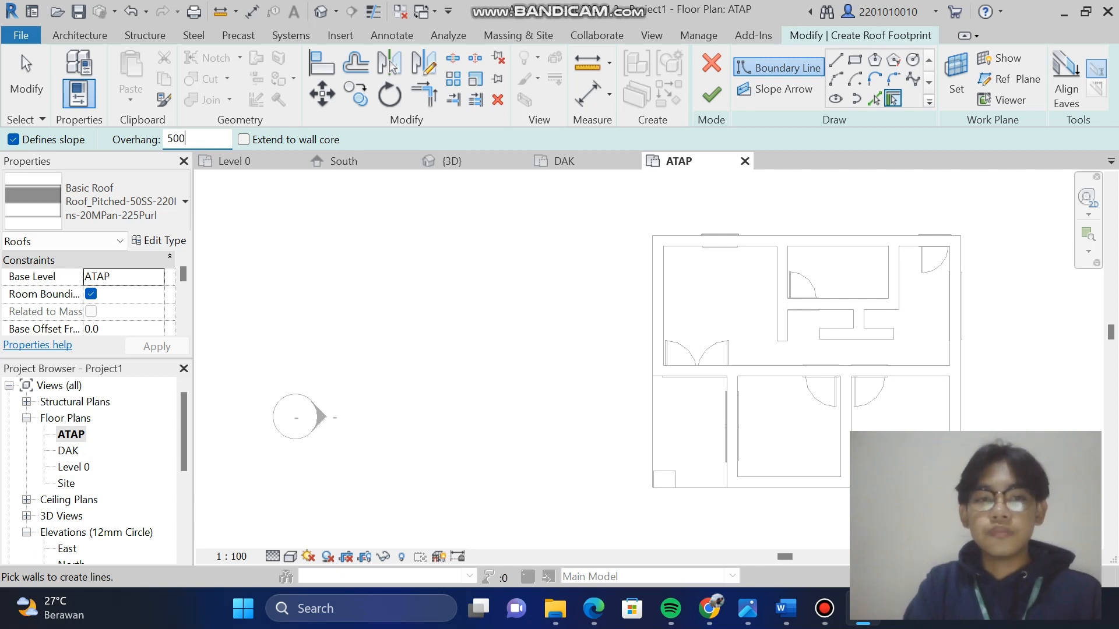
# Draw the slope-defining roof boundary around the exterior wall corners with a 500 mm outward offset, and finish the roof without attaching the walls
pyautogui.click(835, 60)
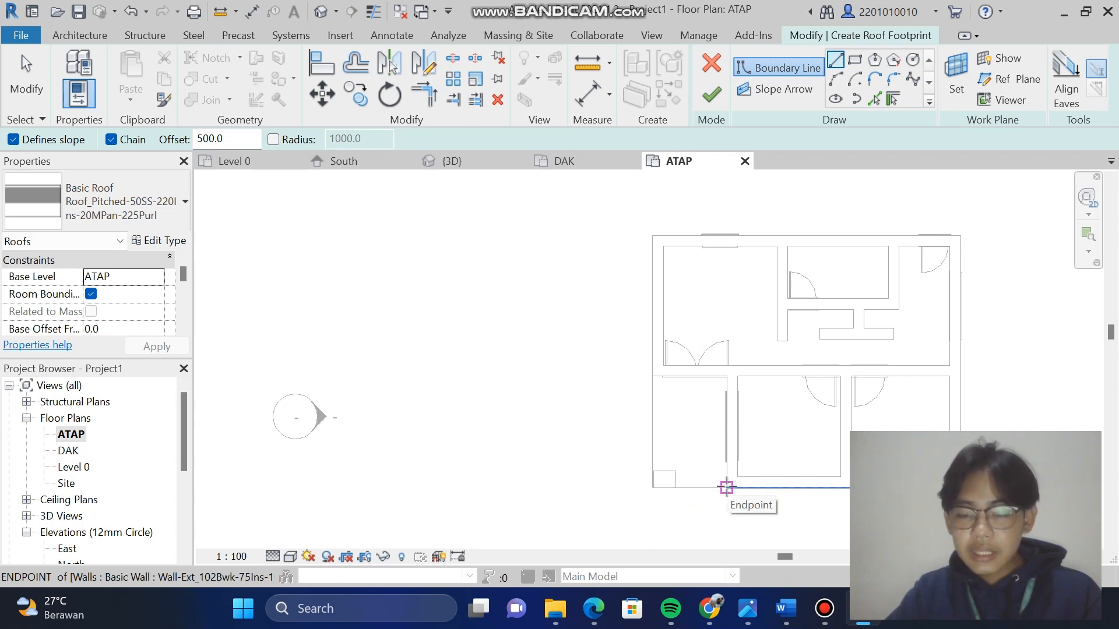
pyautogui.click(727, 487)
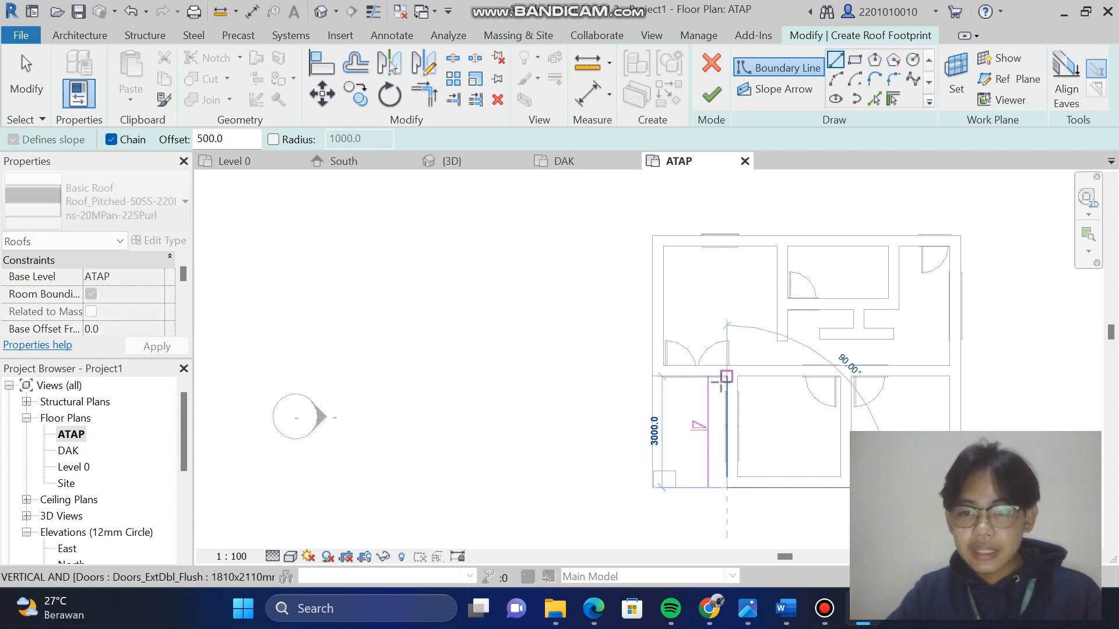
pyautogui.click(726, 376)
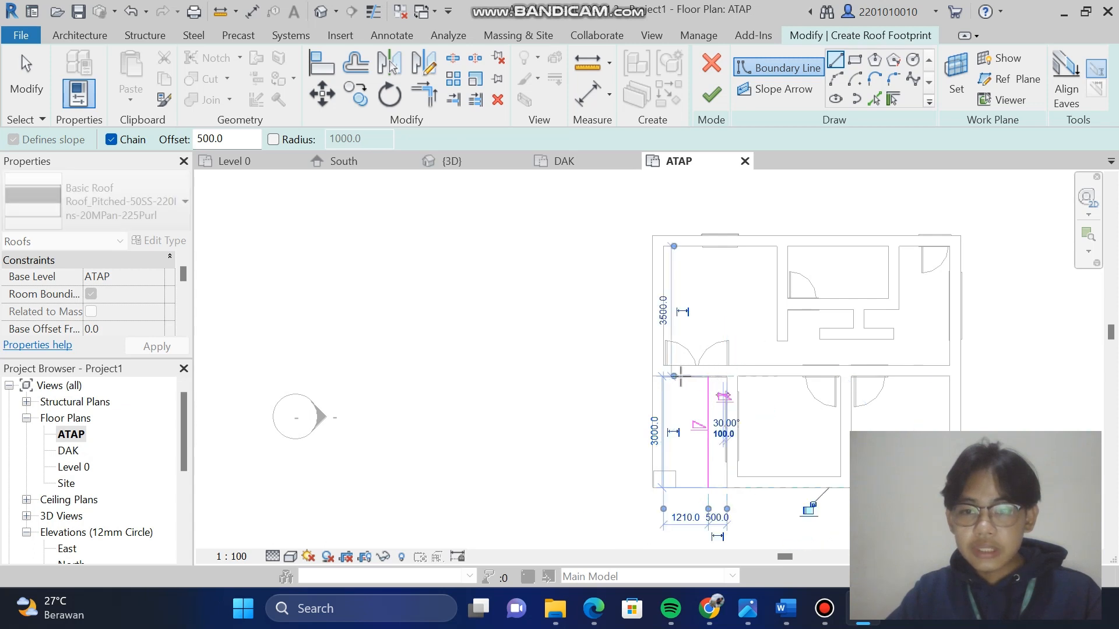
pyautogui.click(652, 376)
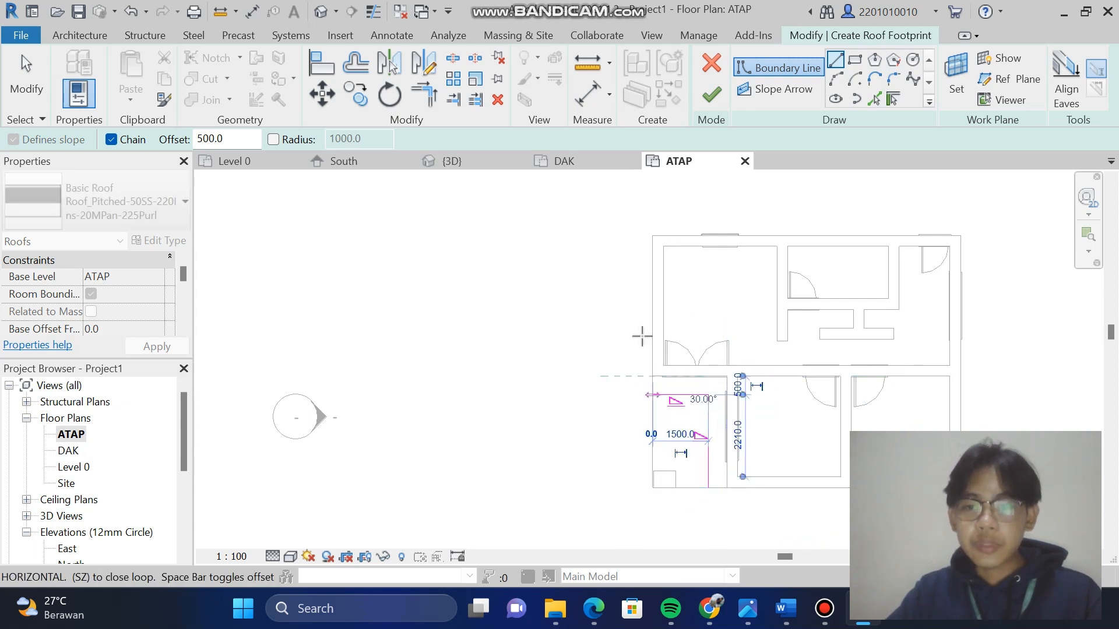
pyautogui.click(652, 235)
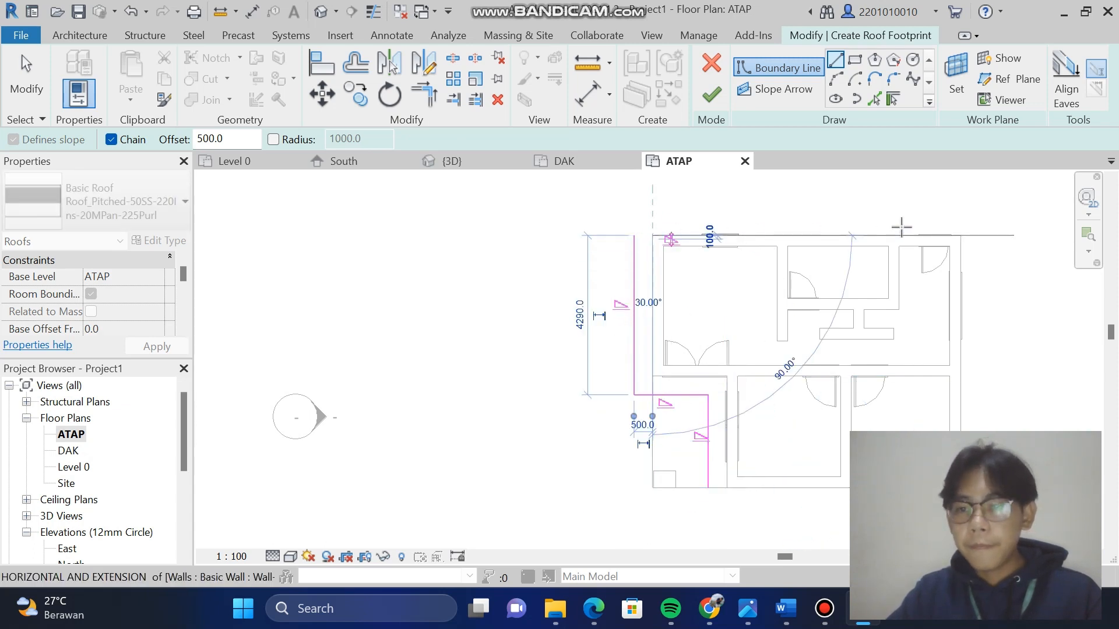
pyautogui.click(960, 236)
pyautogui.click(727, 486)
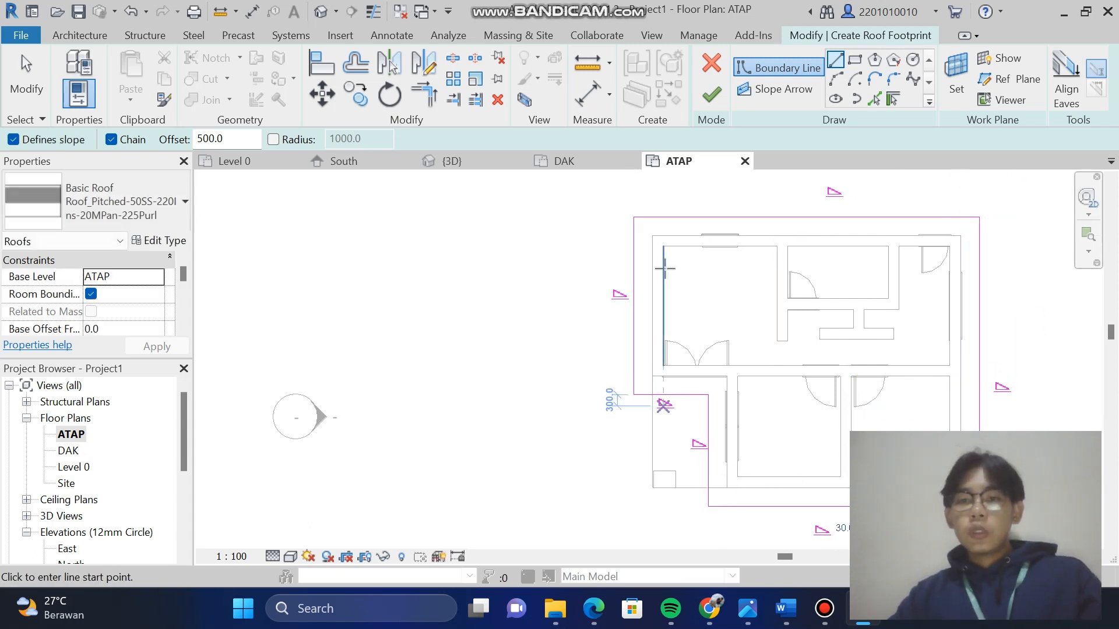
pyautogui.click(709, 99)
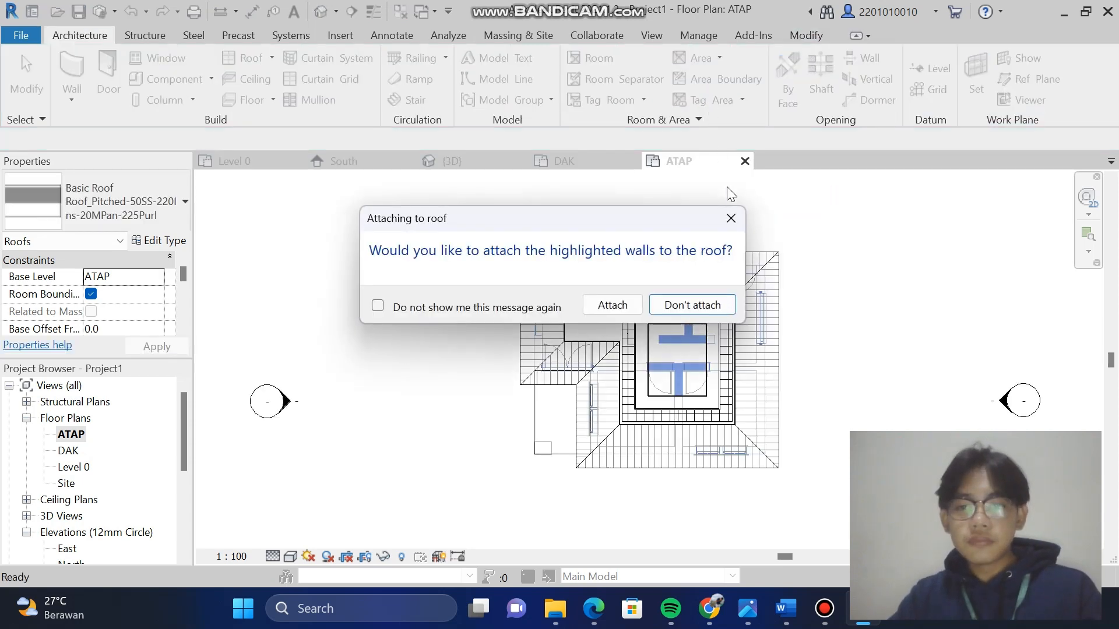
pyautogui.click(730, 218)
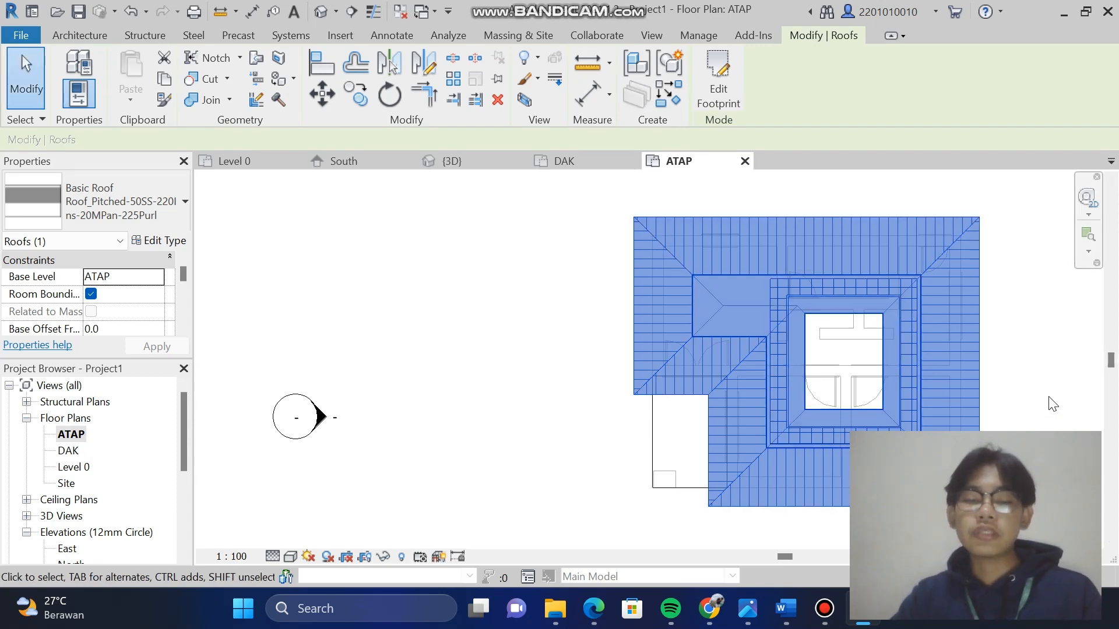
# Inspect the new hip roof on the house in the 3D view, from the side and from the corner
pyautogui.click(492, 320)
pyautogui.click(320, 11)
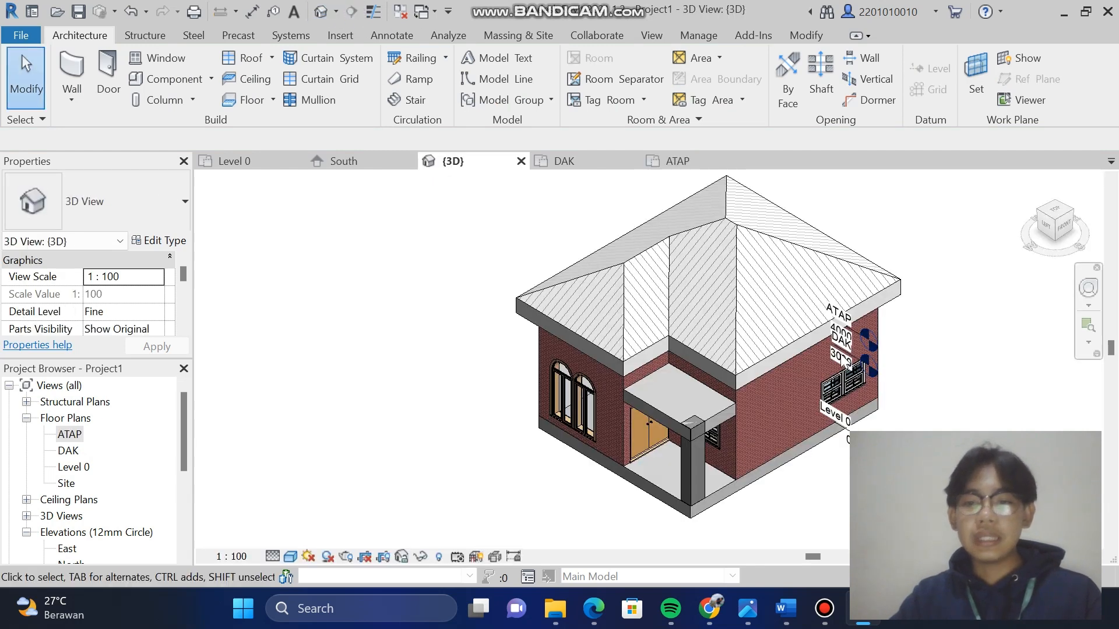
pyautogui.moveTo(1079, 221)
pyautogui.mouseDown()
pyautogui.moveTo(228, 542)
pyautogui.moveTo(268, 178)
pyautogui.moveTo(307, 191)
pyautogui.mouseUp()
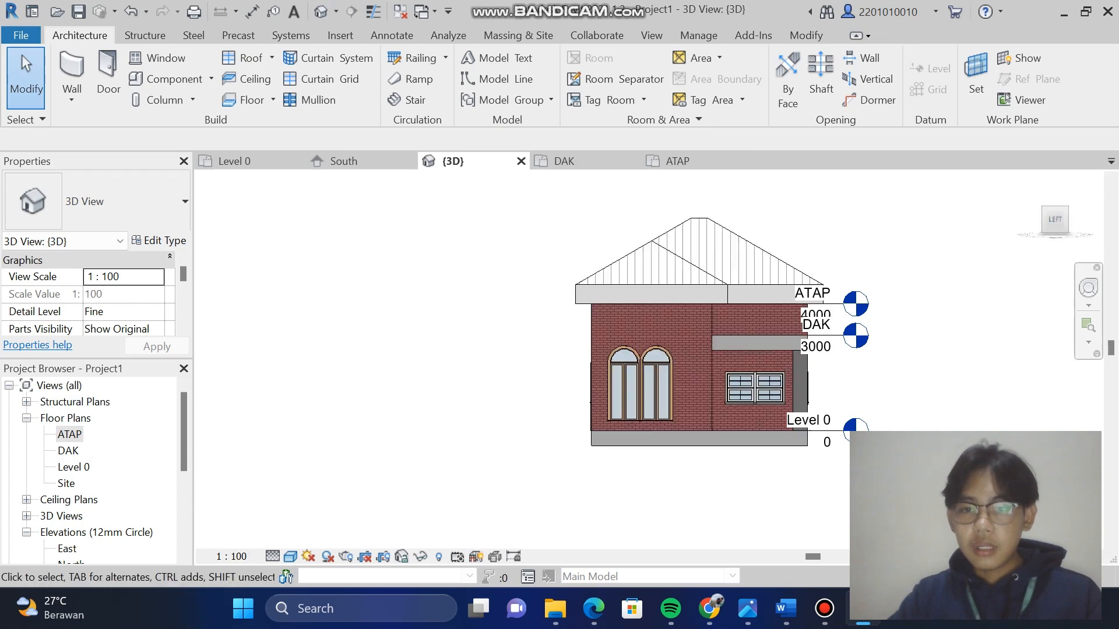
pyautogui.click(1059, 220)
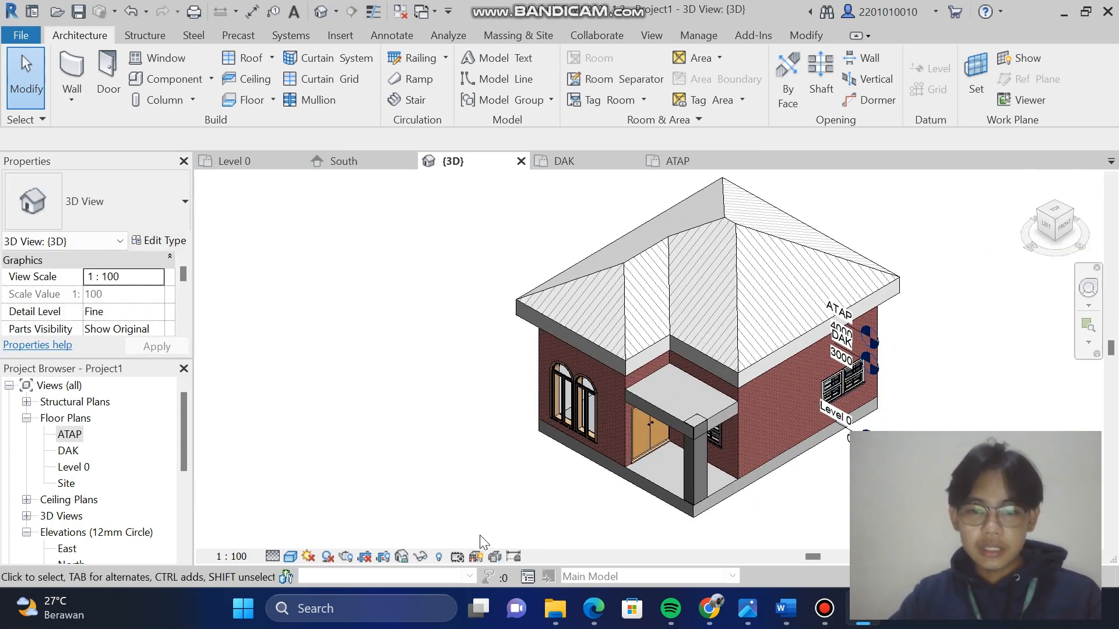
# Set the 3D view's visual style to Realistic and examine the house materials from several angles
pyautogui.click(291, 556)
pyautogui.click(320, 540)
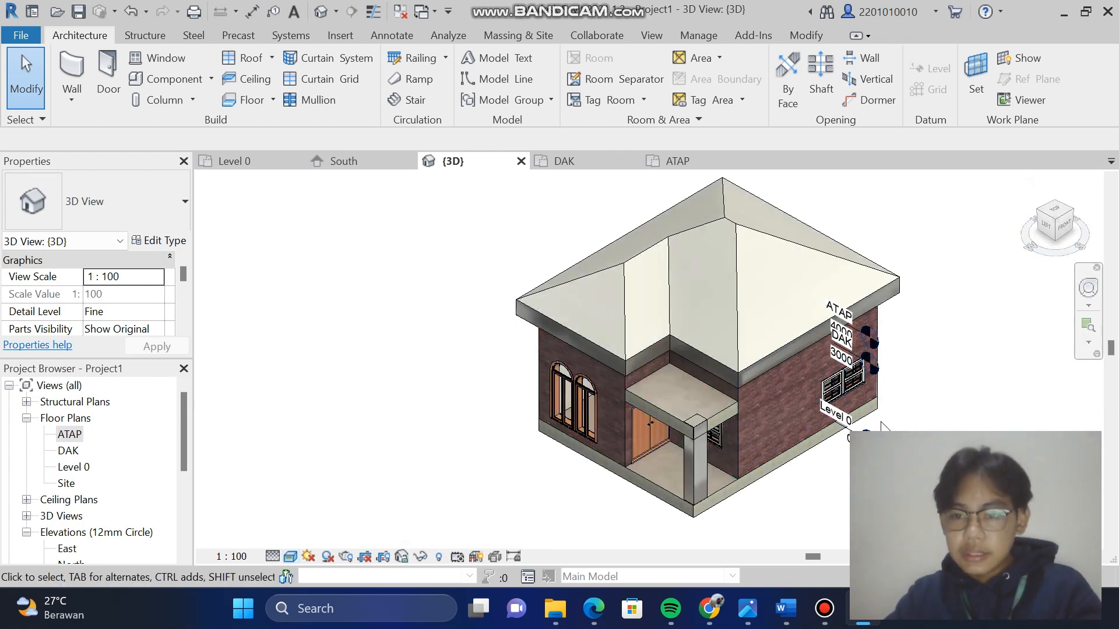
pyautogui.scroll(2, 878, 427)
pyautogui.click(1052, 232)
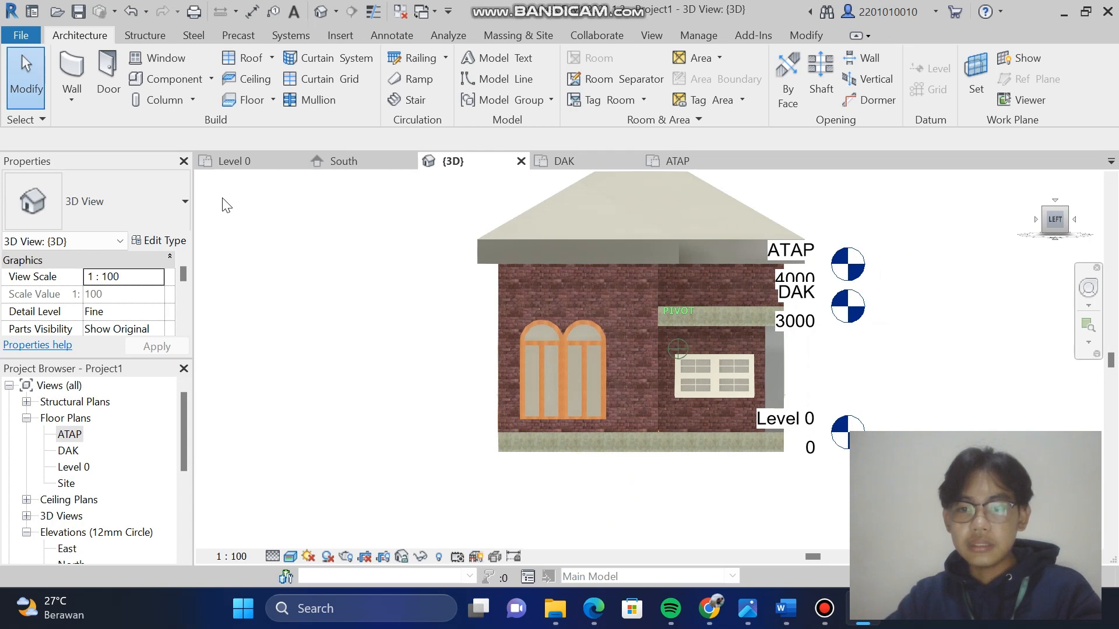
pyautogui.click(1045, 211)
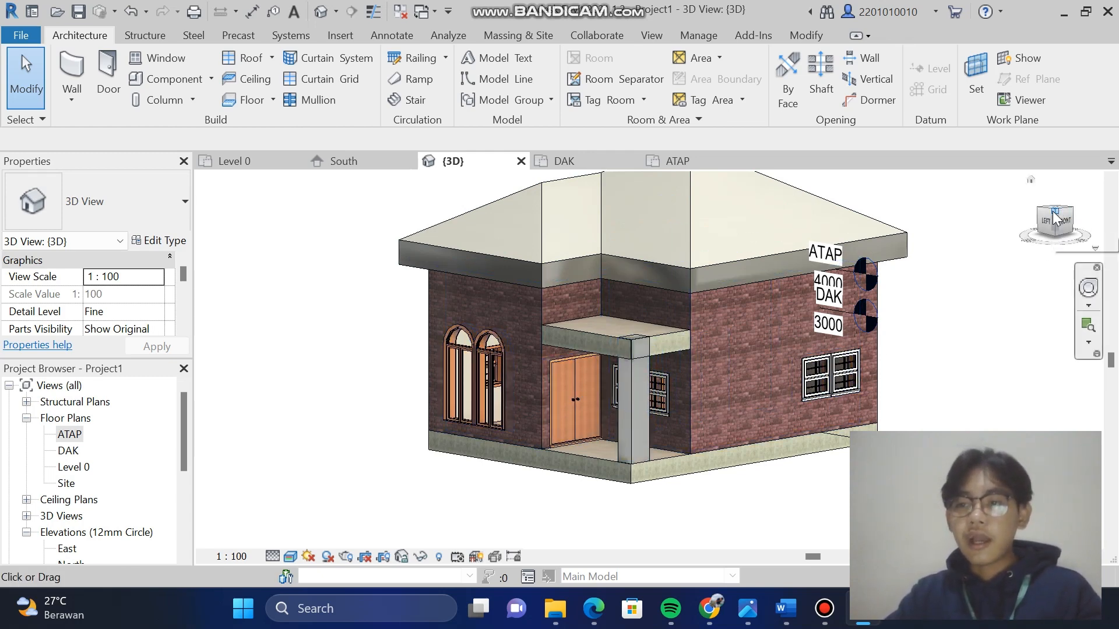
pyautogui.moveTo(1056, 216)
pyautogui.mouseDown()
pyautogui.moveTo(299, 205)
pyautogui.moveTo(533, 240)
pyautogui.moveTo(541, 220)
pyautogui.moveTo(769, 248)
pyautogui.moveTo(517, 263)
pyautogui.moveTo(274, 333)
pyautogui.moveTo(304, 299)
pyautogui.moveTo(395, 464)
pyautogui.moveTo(931, 309)
pyautogui.mouseUp()
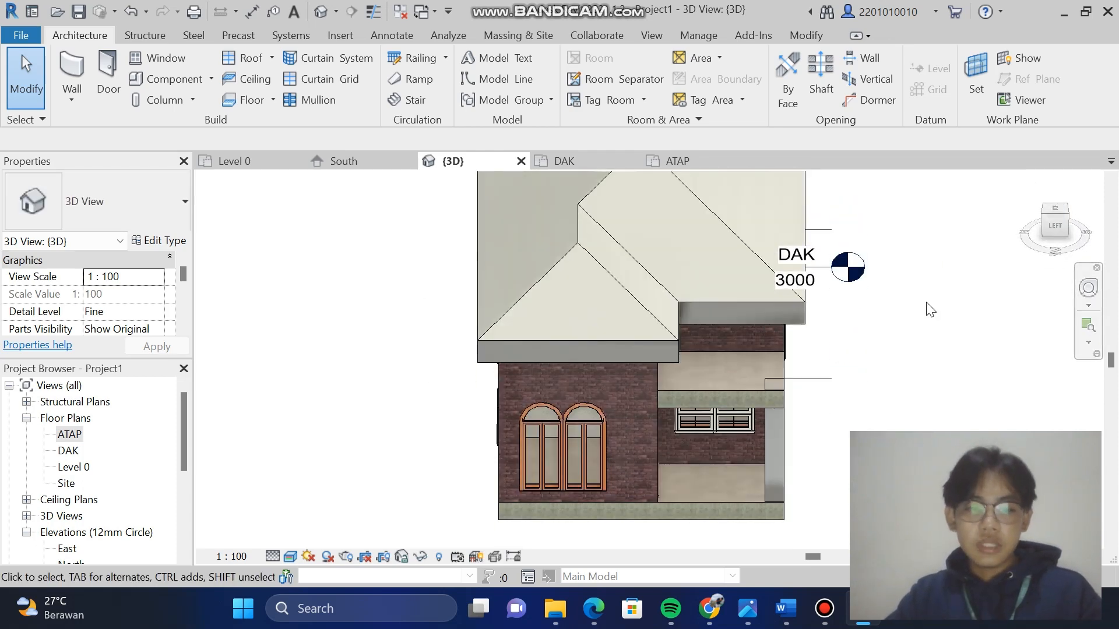
# Set the 3D view's visual style to Wireframe and enable smooth lines with anti-aliasing in its graphic display options
pyautogui.click(291, 557)
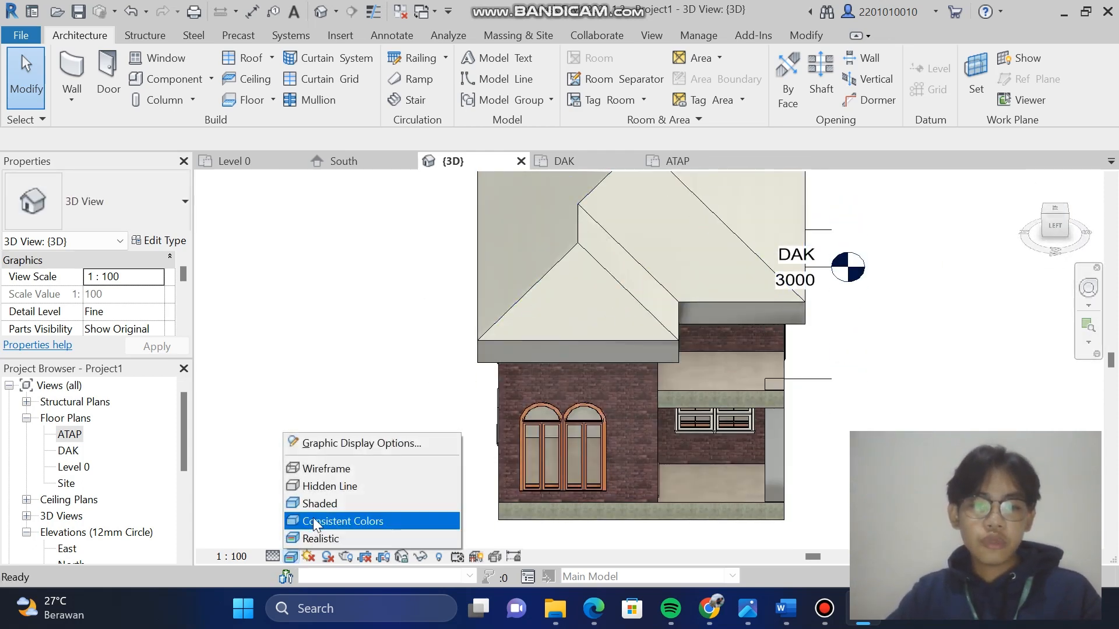
pyautogui.click(334, 470)
pyautogui.click(290, 557)
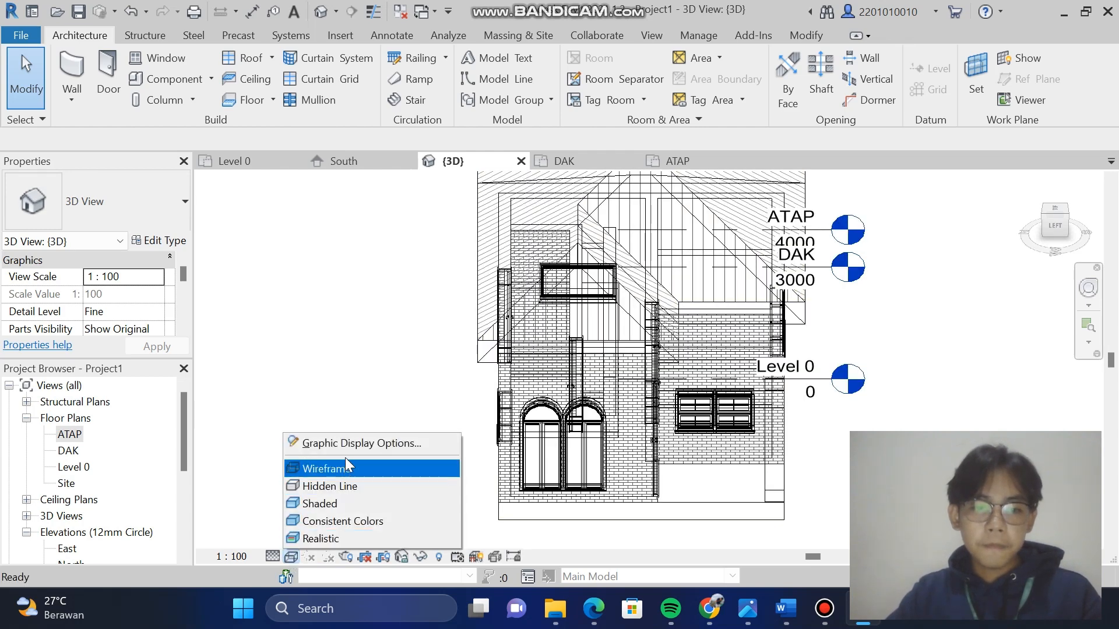
pyautogui.click(345, 460)
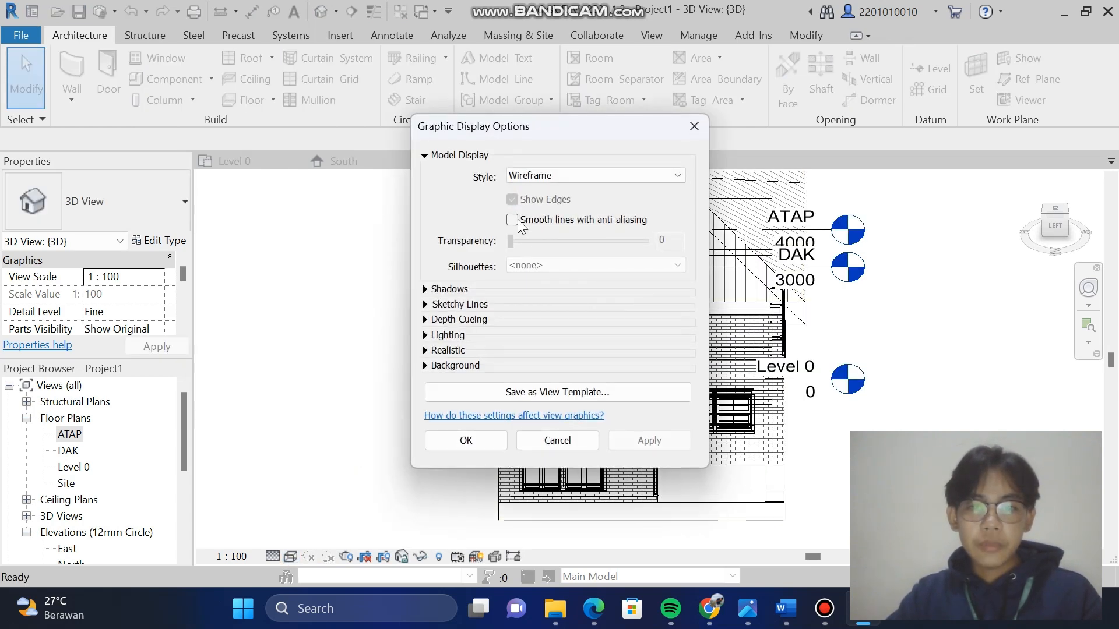
pyautogui.click(512, 219)
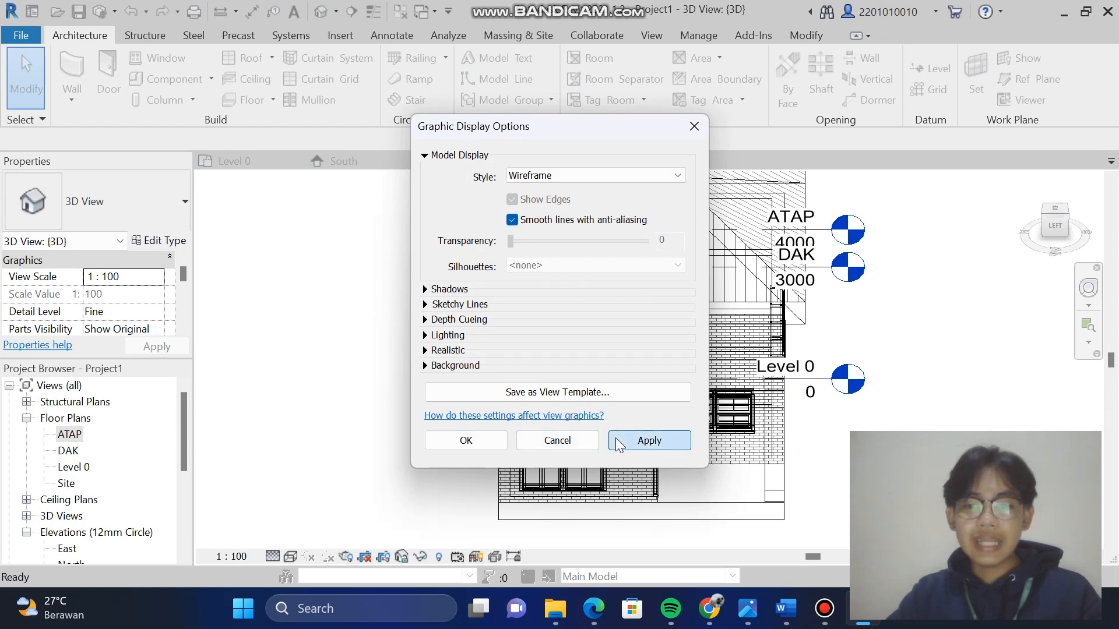
pyautogui.click(616, 441)
pyautogui.click(463, 441)
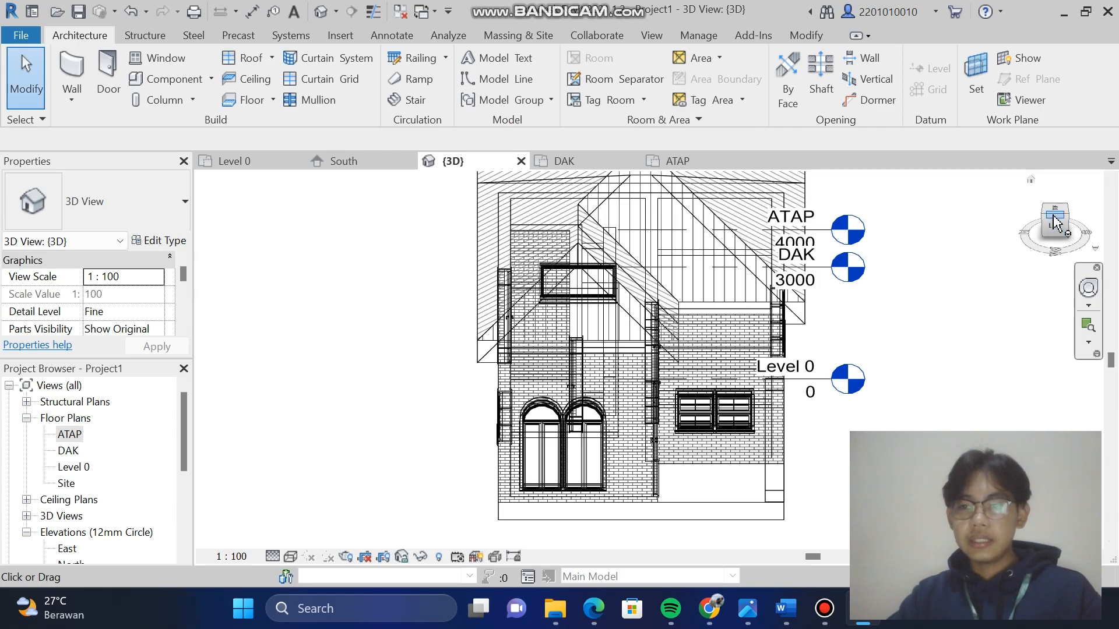
# Check the wireframe house in isometric view, restore the Realistic visual style, and review the finished house from several angles
pyautogui.moveTo(1056, 222)
pyautogui.mouseDown()
pyautogui.moveTo(973, 218)
pyautogui.moveTo(1044, 245)
pyautogui.moveTo(1029, 188)
pyautogui.moveTo(1050, 212)
pyautogui.mouseUp()
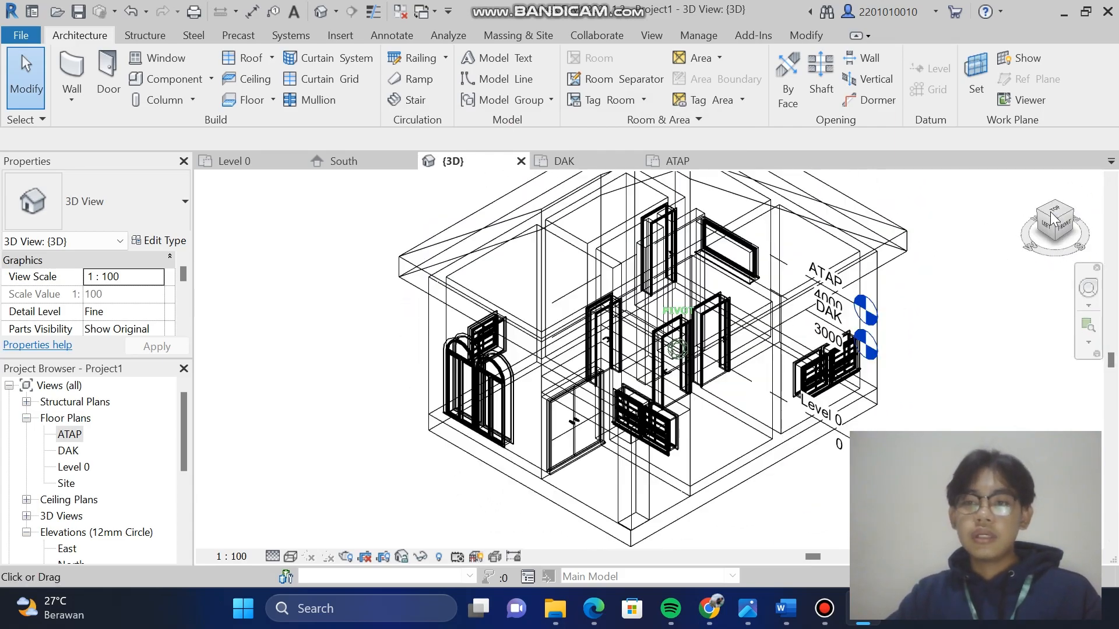
pyautogui.scroll(-2, 907, 387)
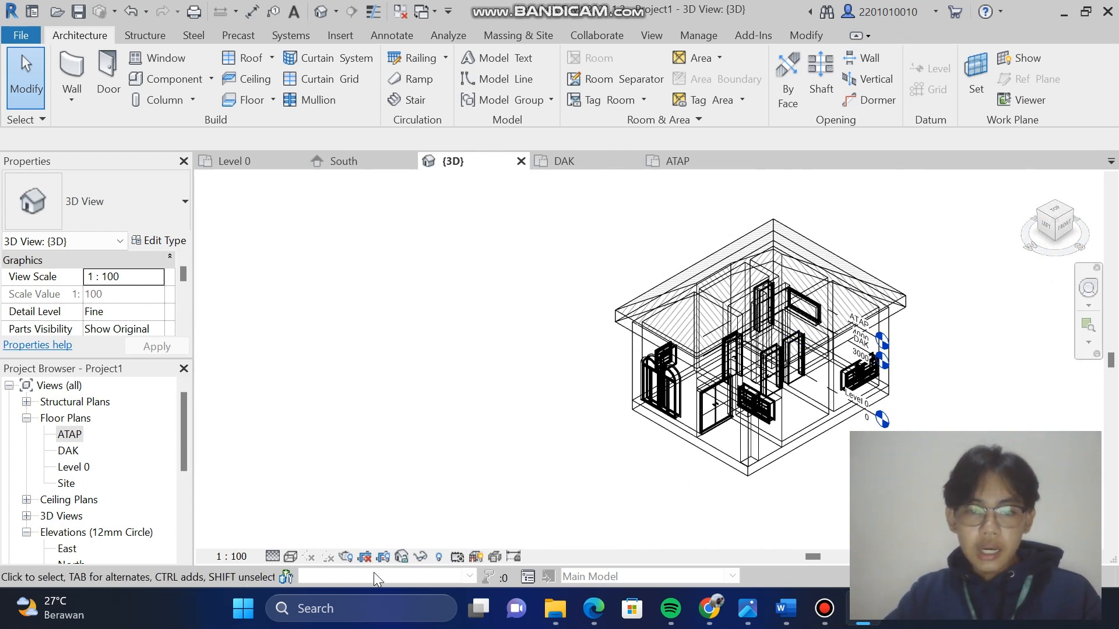
pyautogui.click(287, 558)
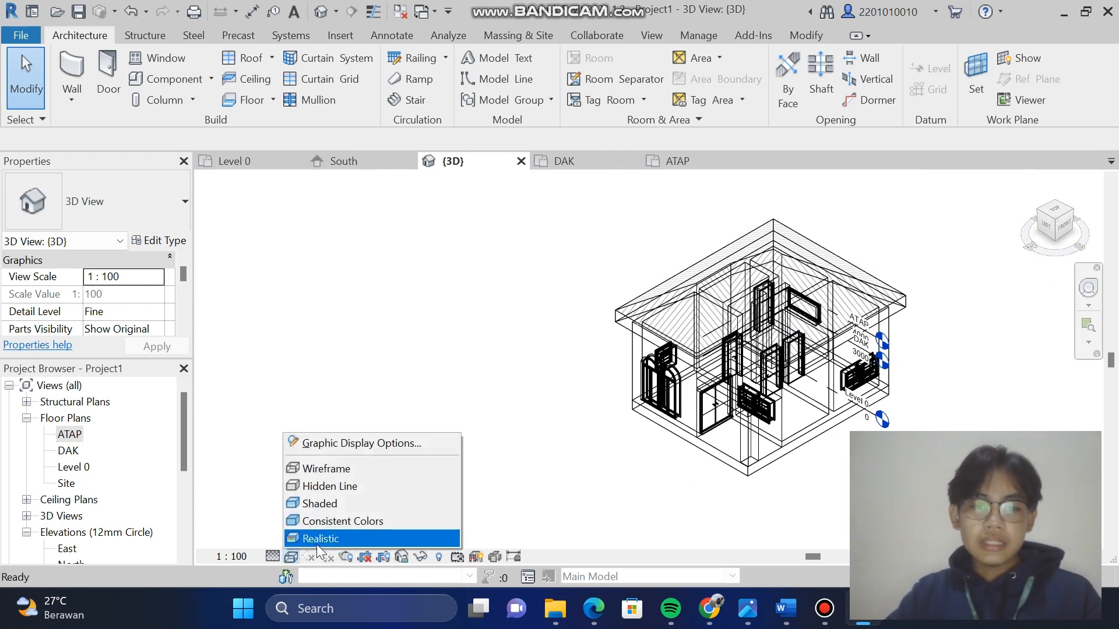
pyautogui.click(313, 540)
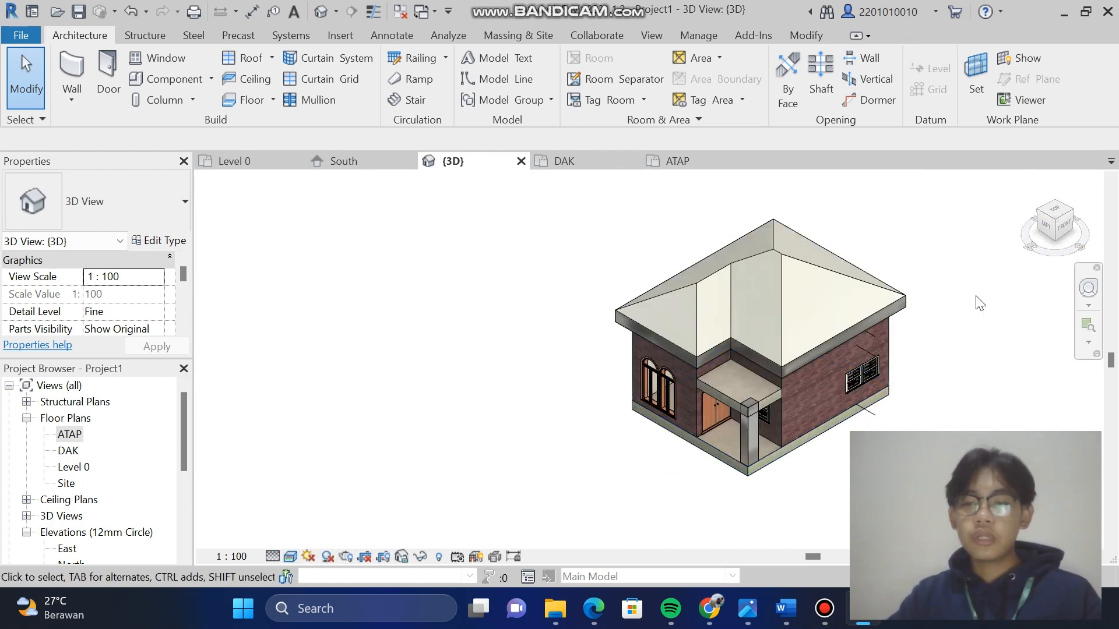
pyautogui.click(1058, 231)
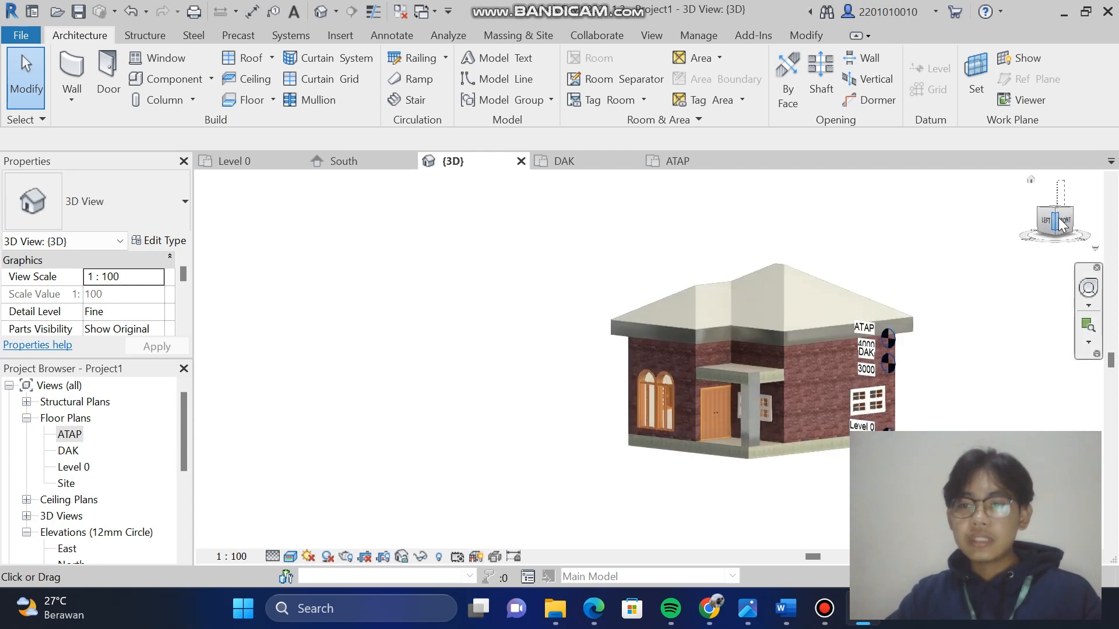
pyautogui.moveTo(1053, 211)
pyautogui.mouseDown()
pyautogui.moveTo(962, 268)
pyautogui.moveTo(199, 224)
pyautogui.moveTo(205, 208)
pyautogui.mouseUp()
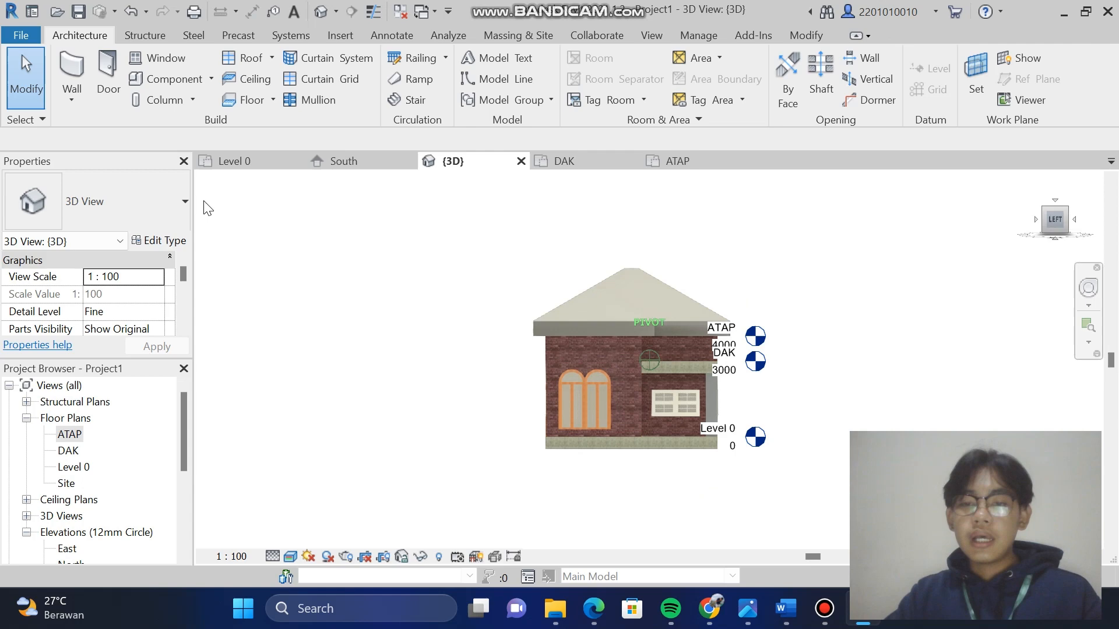
pyautogui.click(1067, 210)
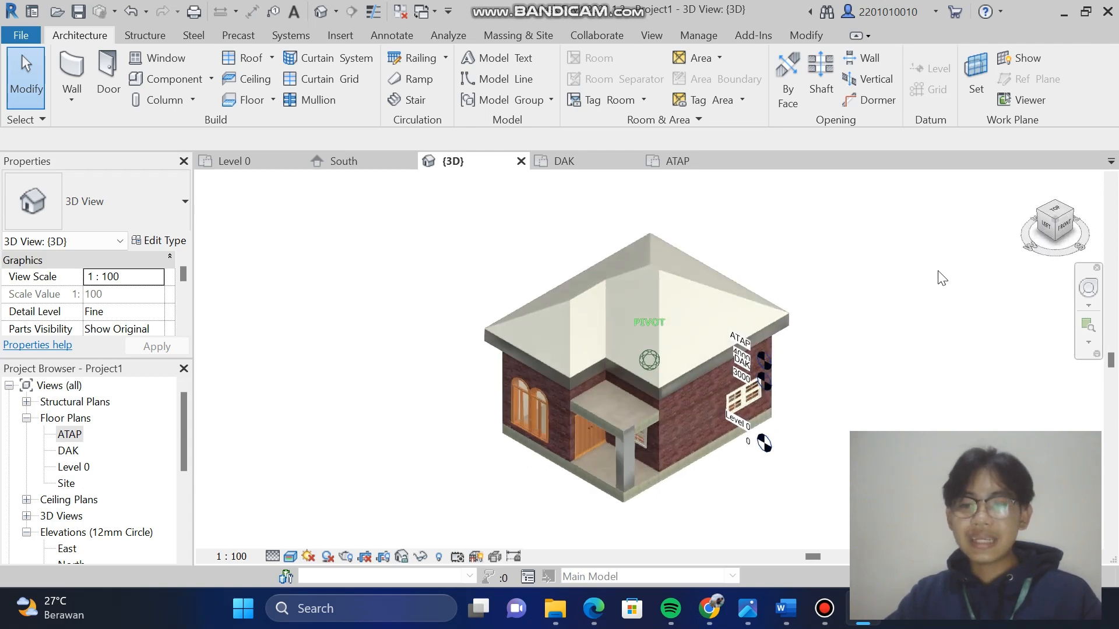
# Return to the Level 0 plan and save the project as "tugas desain rumah 1" in the semester 3 folder Praktikum Rangkaian Listrik
pyautogui.click(1045, 226)
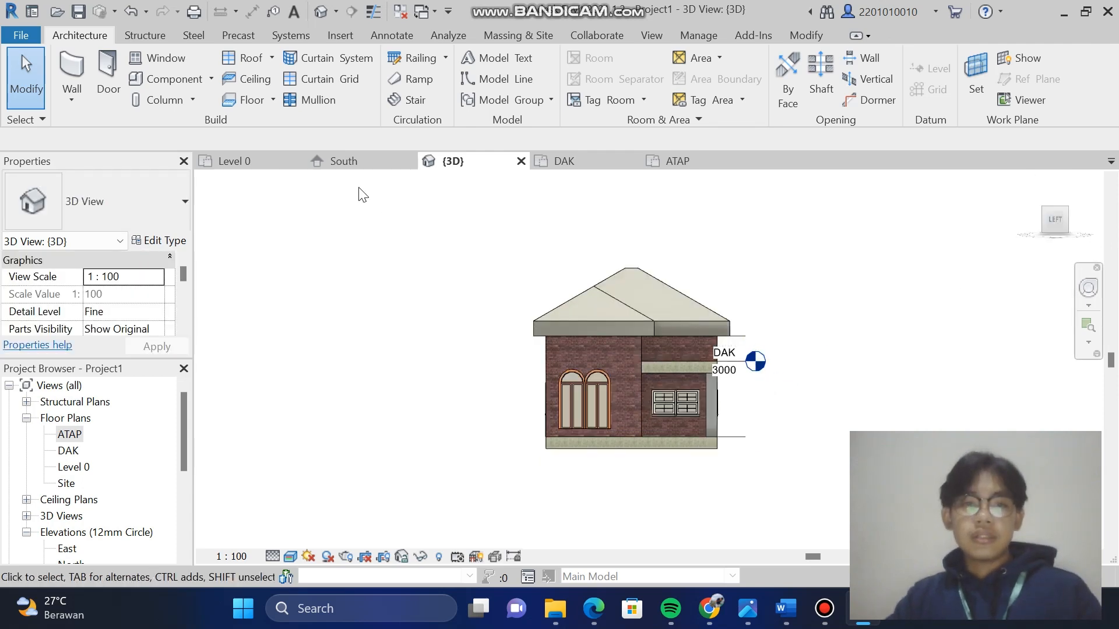
pyautogui.click(232, 161)
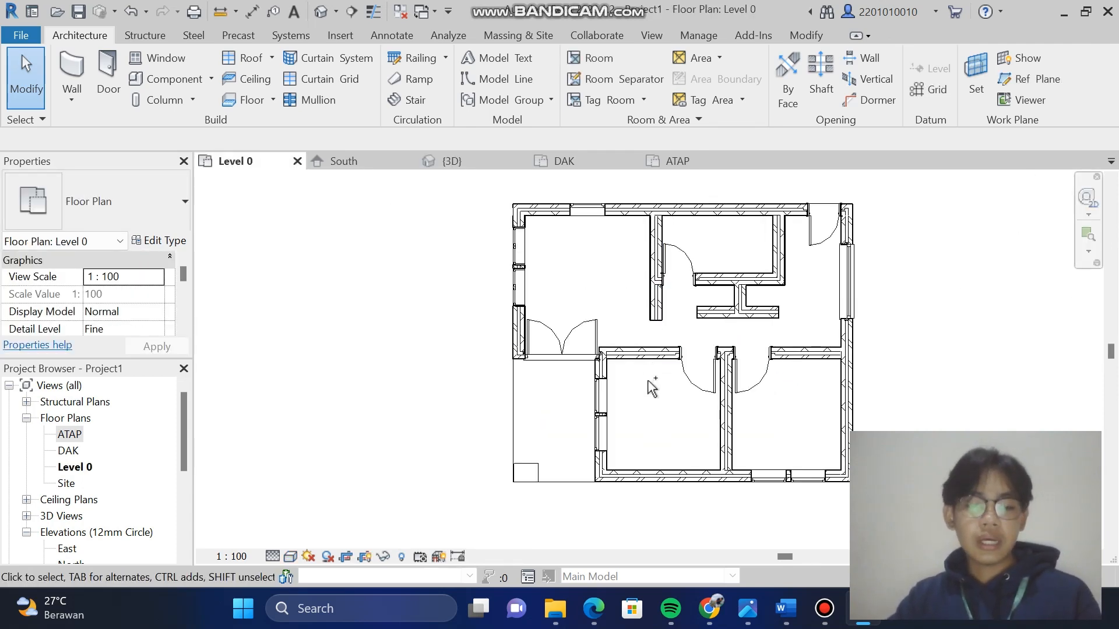
pyautogui.hotkey('ctrl', 's')
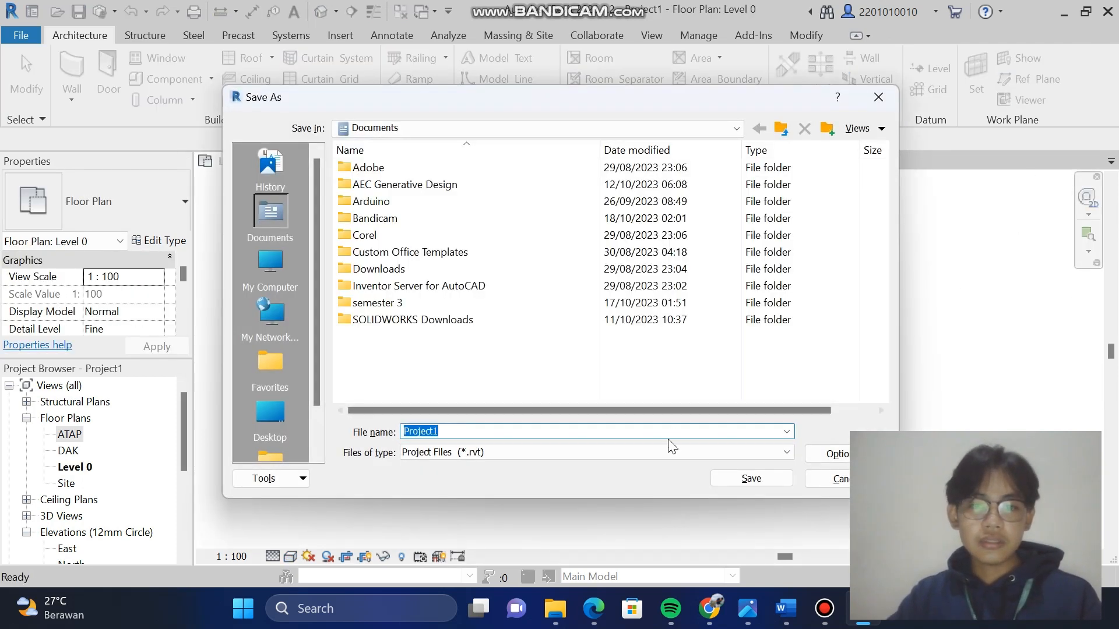
pyautogui.doubleClick(450, 303)
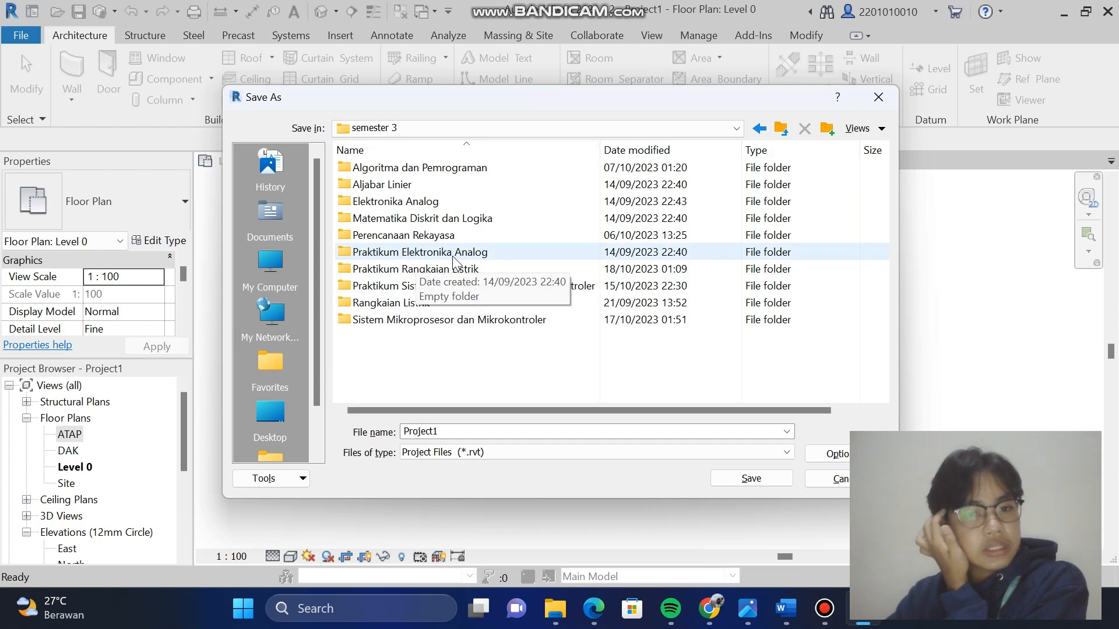
pyautogui.click(458, 271)
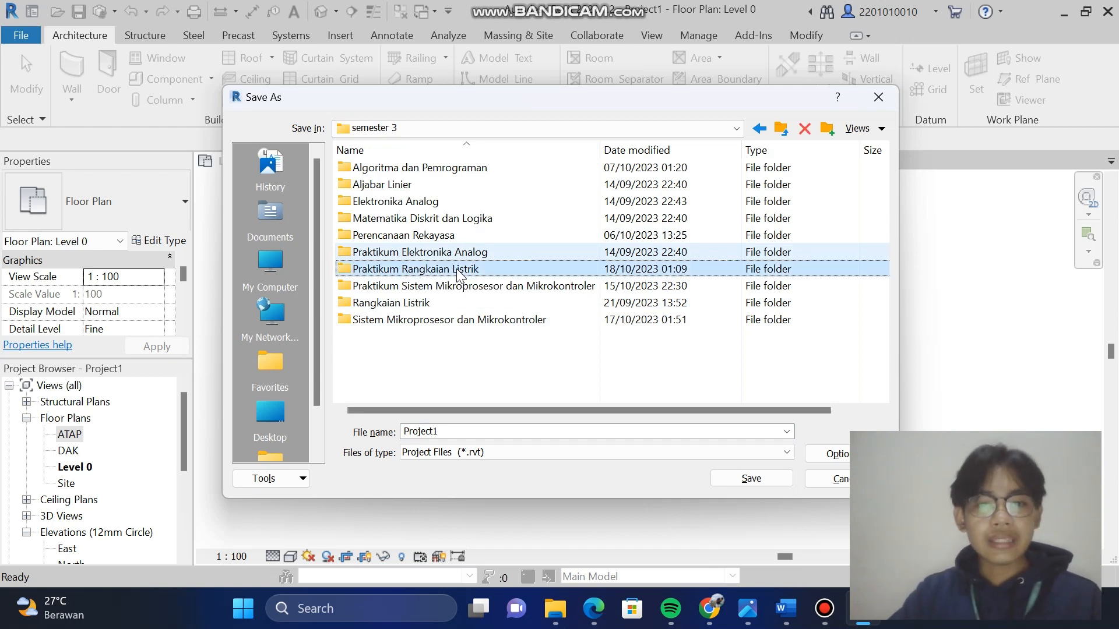
pyautogui.doubleClick(457, 272)
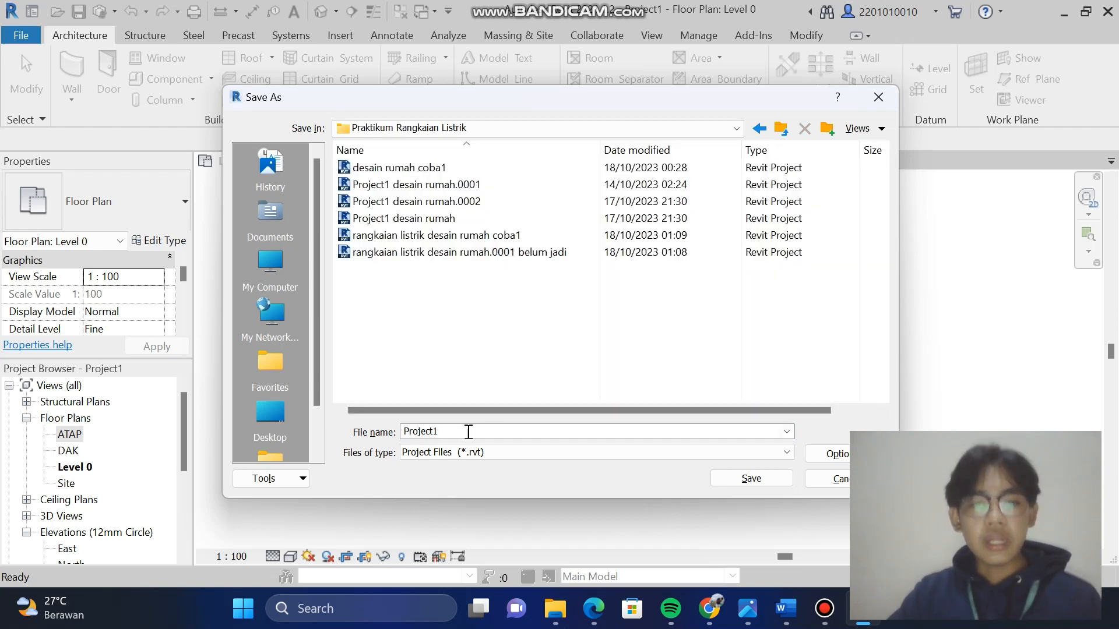
pyautogui.click(468, 432)
pyautogui.write('tugas desain rumah 1')
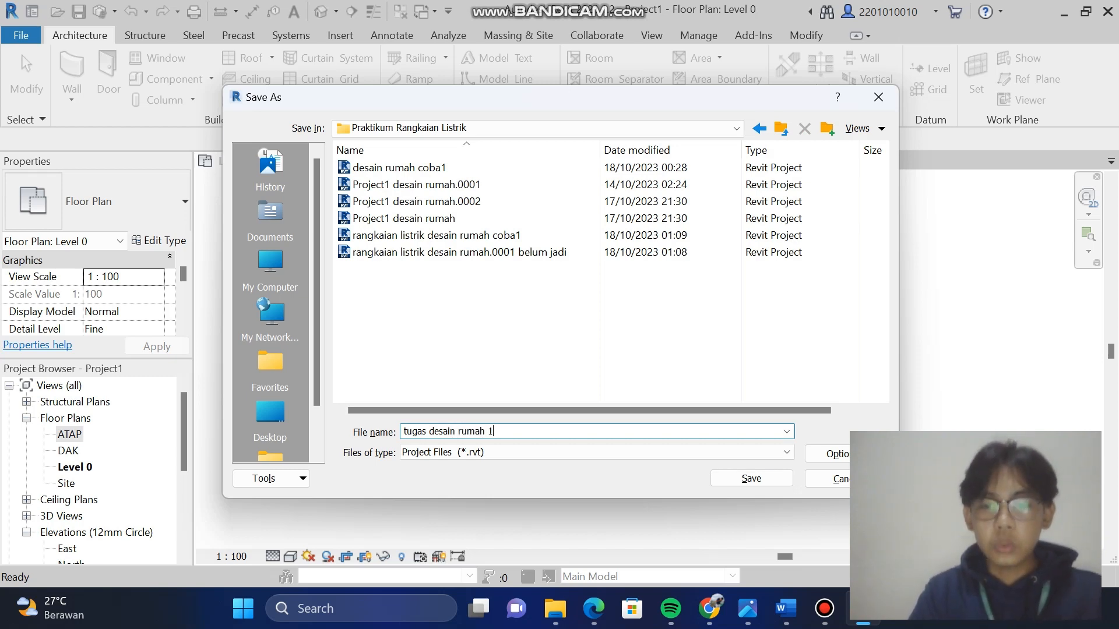
pyautogui.press('Return')
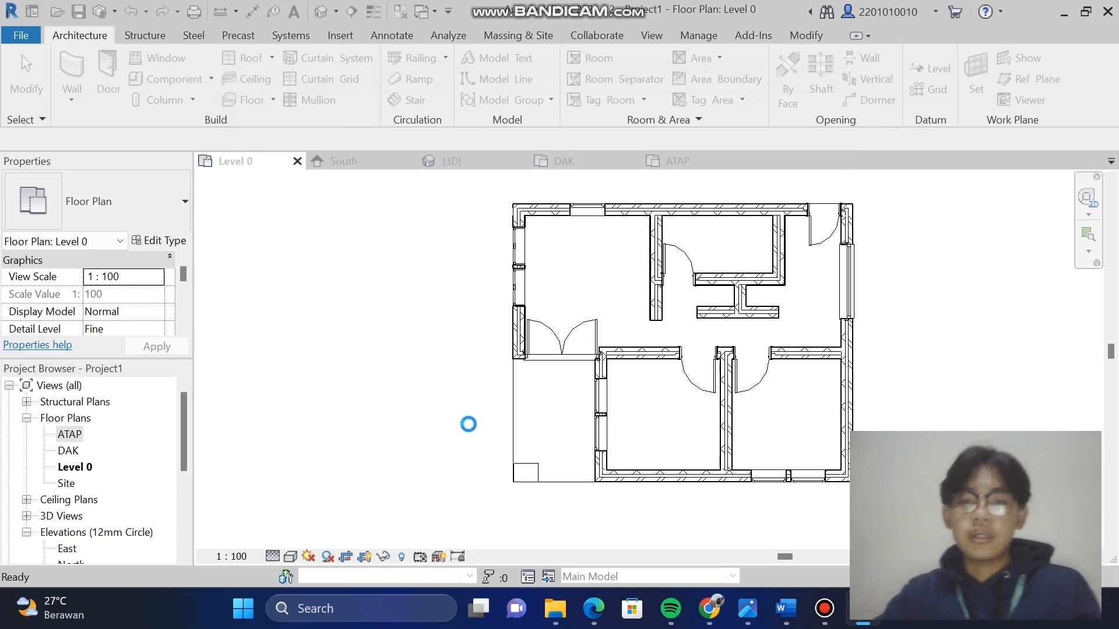
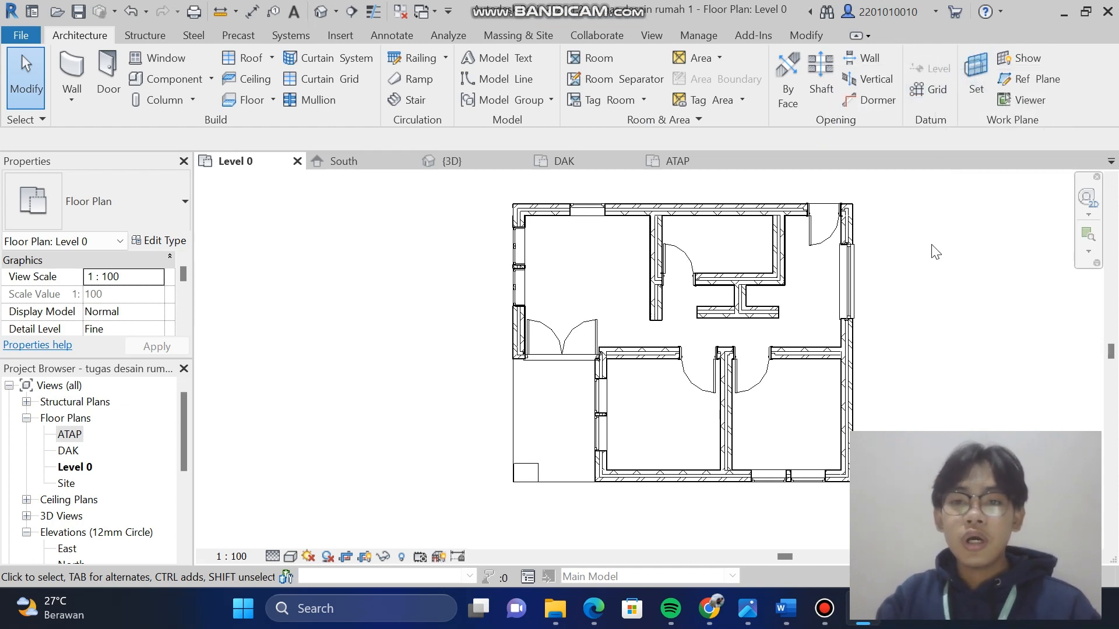
# Close the house project by closing its ATAP, DAK, {3D}, South and Level 0 views
pyautogui.click(744, 161)
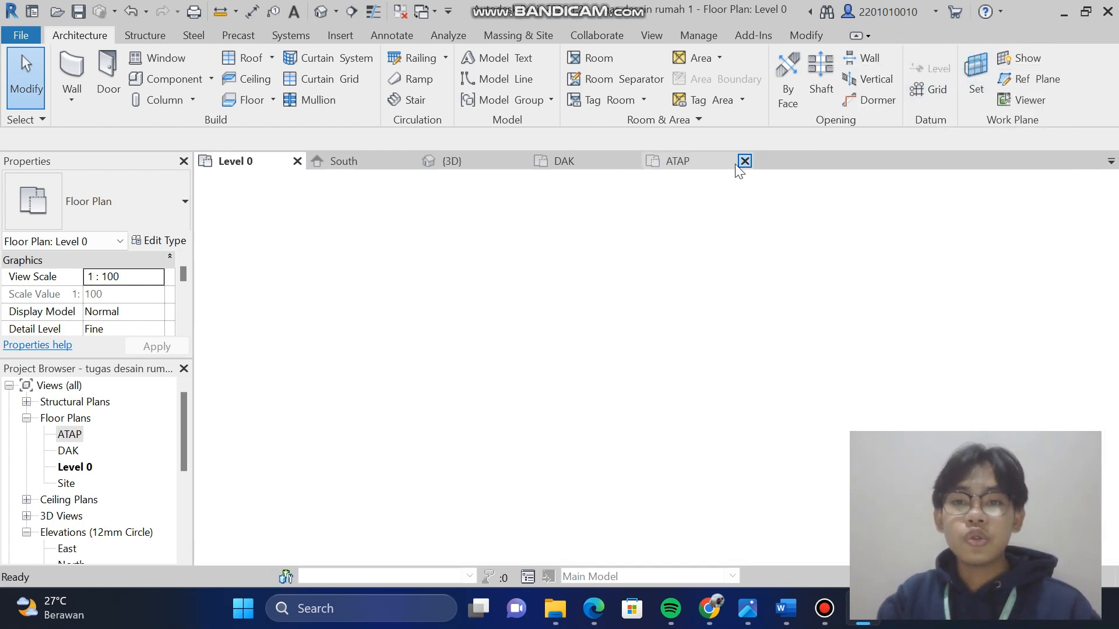
pyautogui.click(619, 164)
pyautogui.click(633, 161)
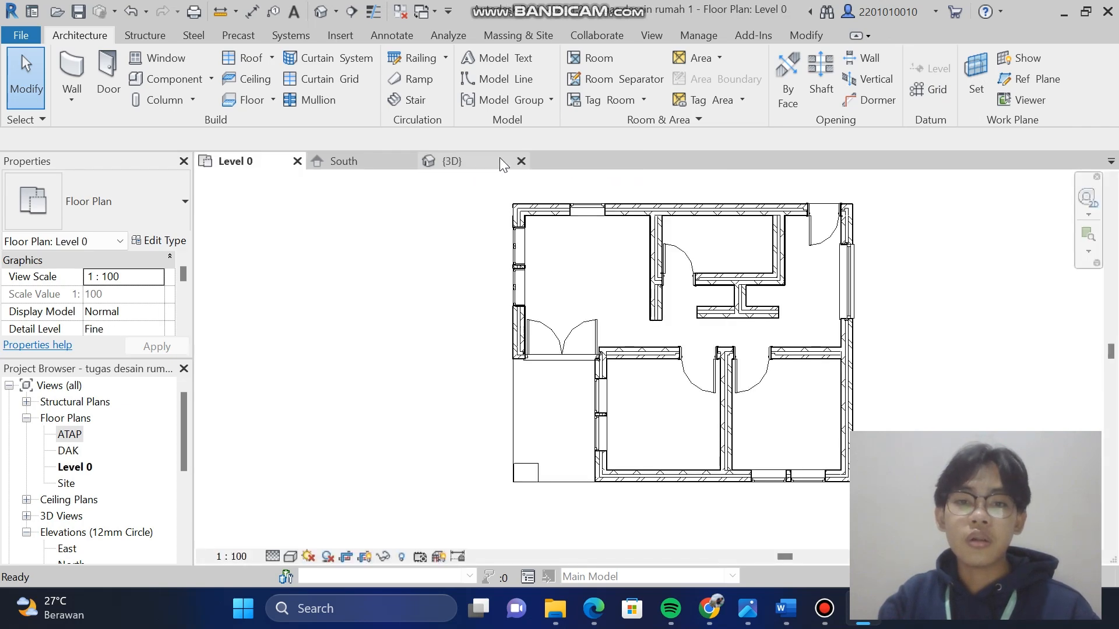
pyautogui.click(520, 161)
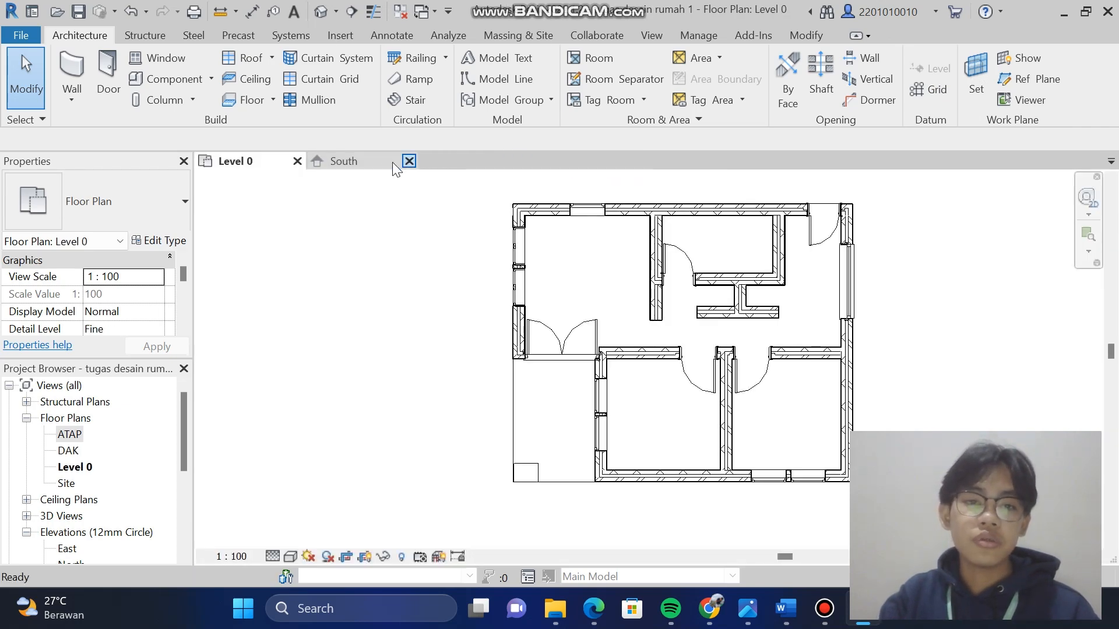
pyautogui.click(407, 162)
pyautogui.click(300, 165)
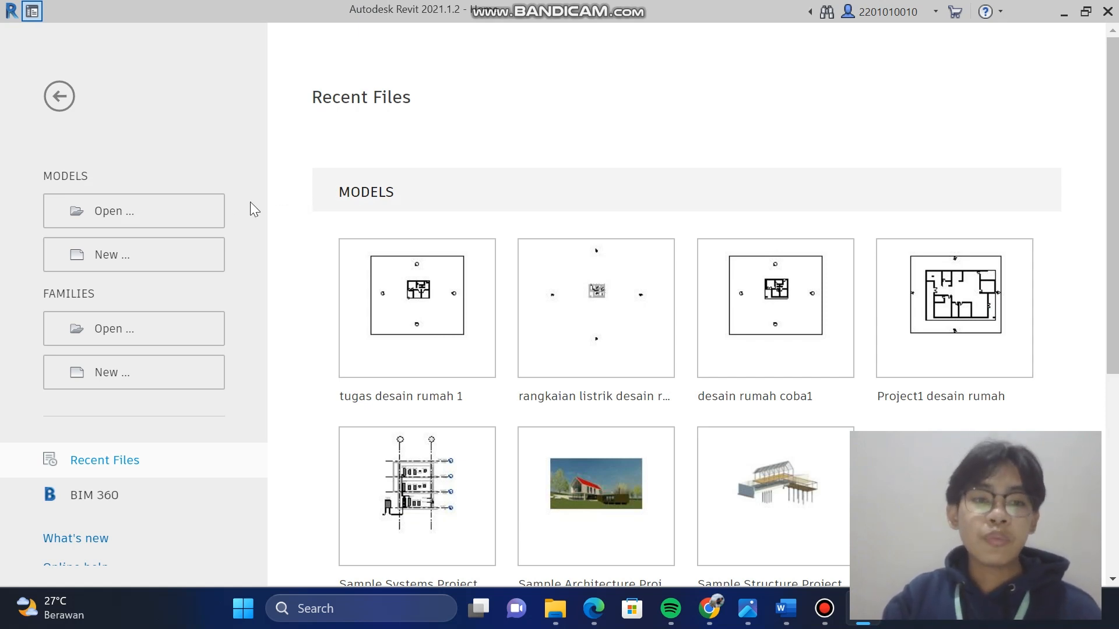
# Create a new project from the Electrical-Default_Metric template
pyautogui.click(168, 259)
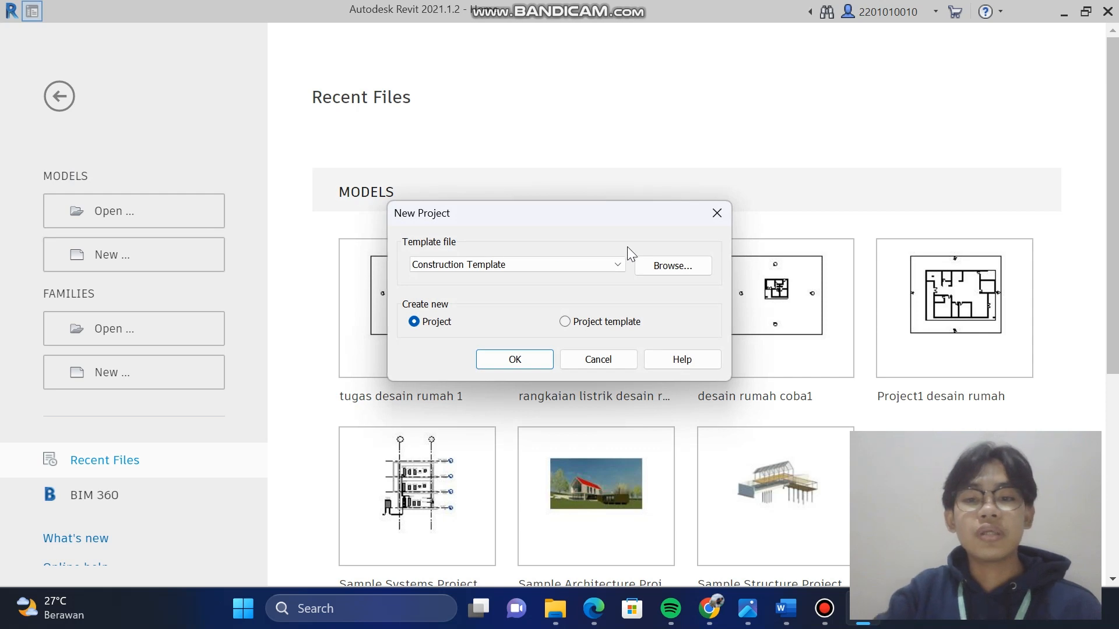
pyautogui.click(674, 262)
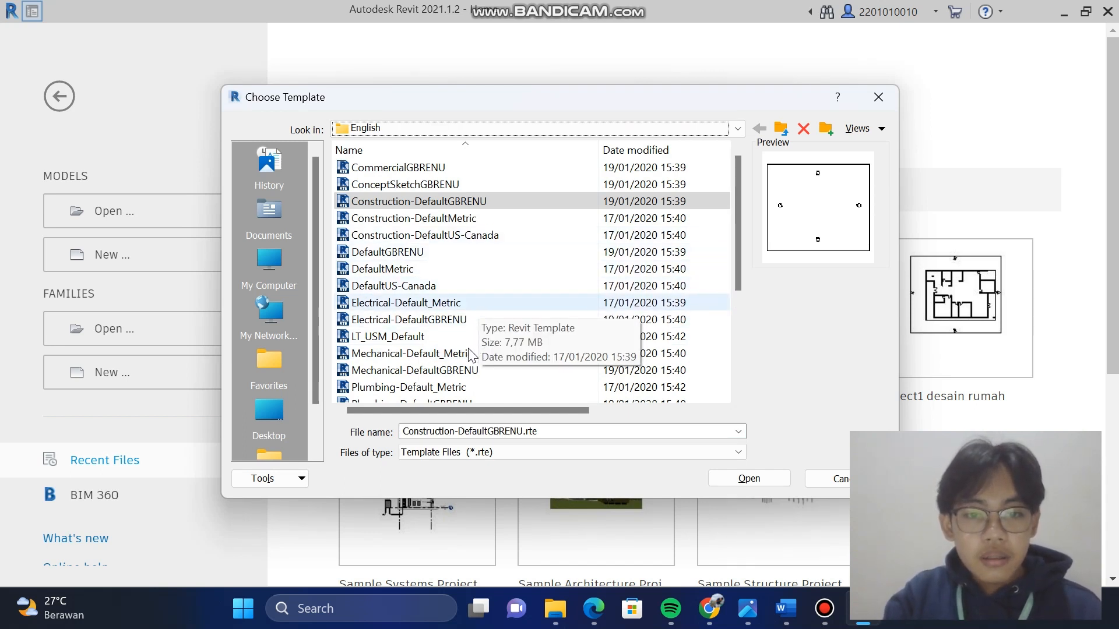
pyautogui.doubleClick(500, 303)
pyautogui.click(510, 358)
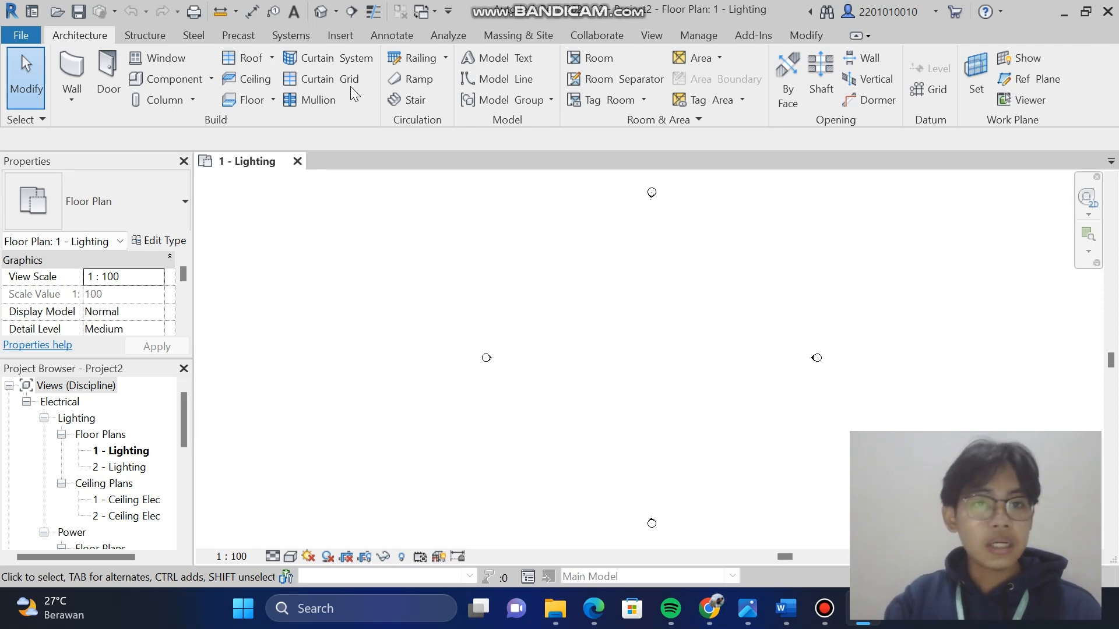
# Link the Revit model "tugas desain rumah 1" from the Praktikum Rangkaian Listrik folder into the 1 - Lighting plan
pyautogui.click(344, 35)
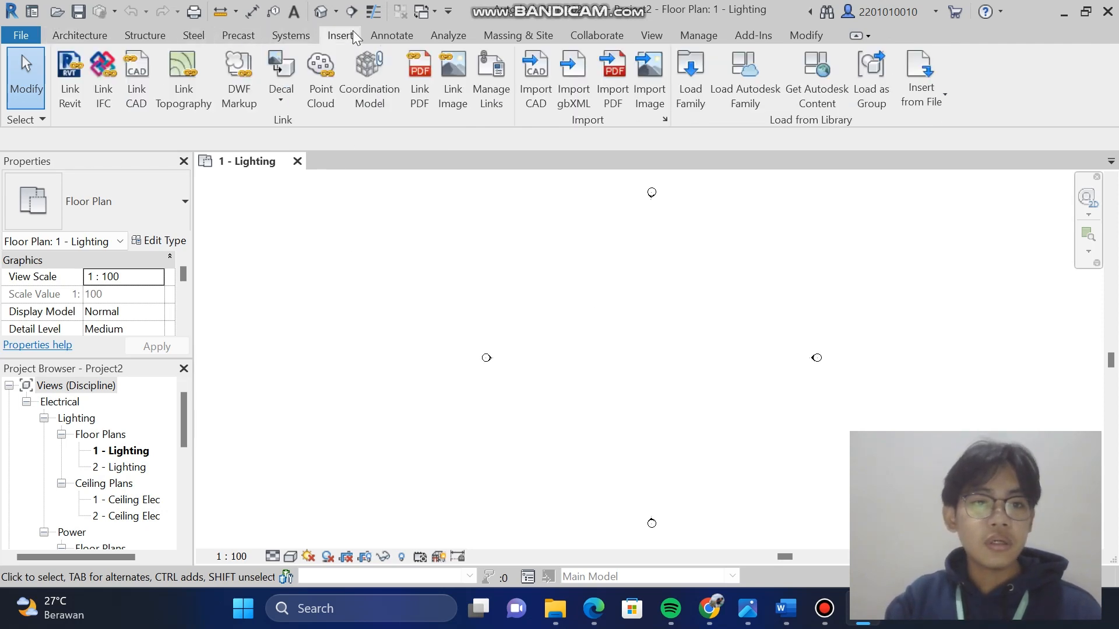
pyautogui.click(67, 71)
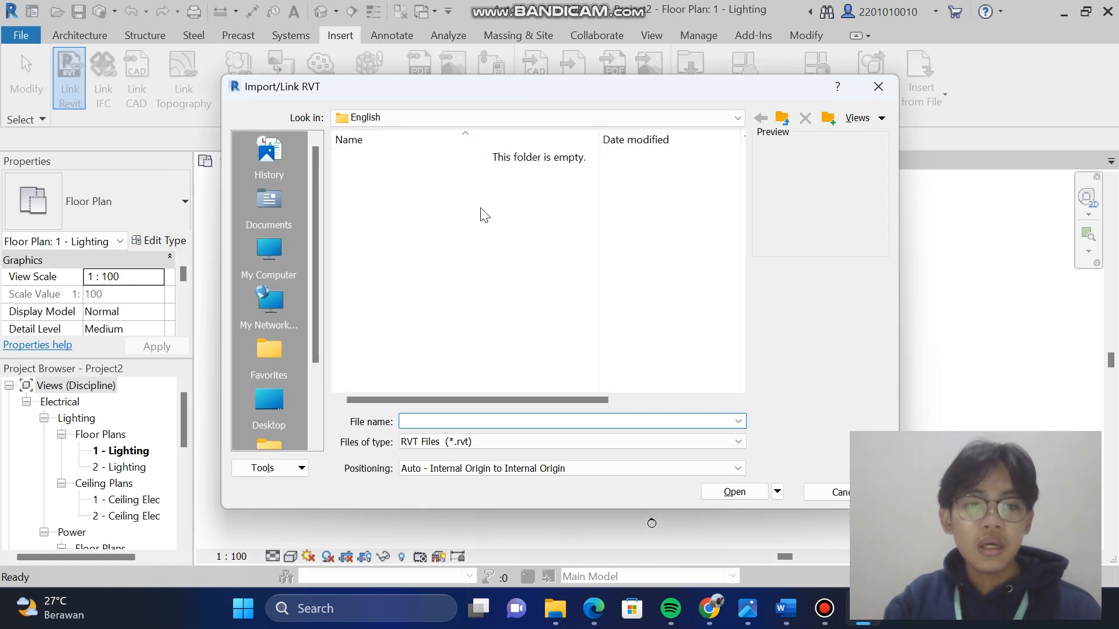
pyautogui.click(267, 208)
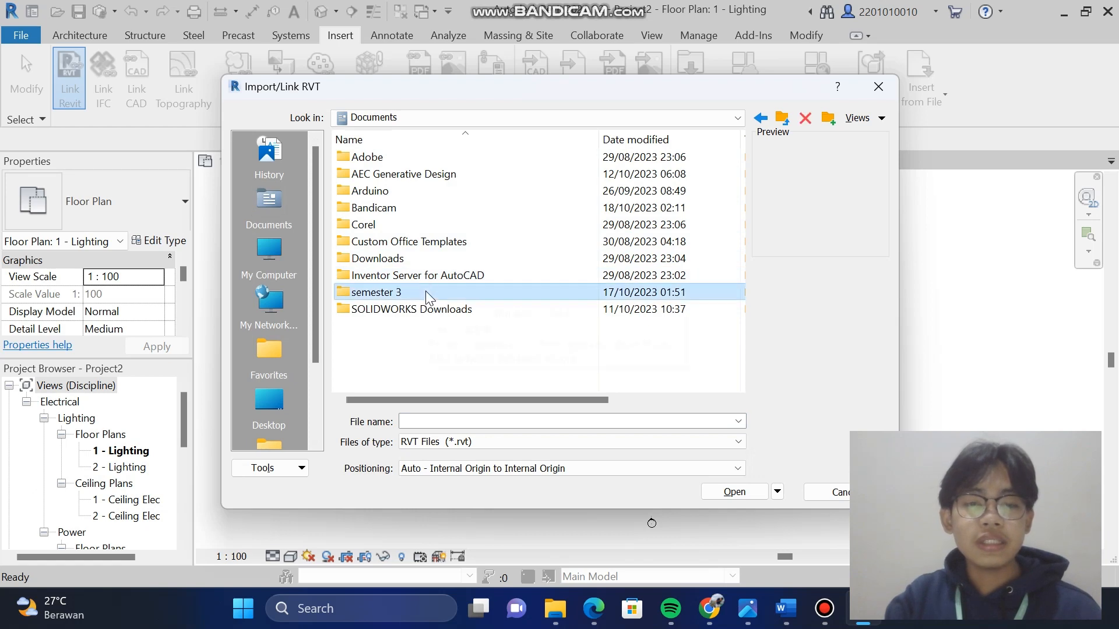
pyautogui.doubleClick(373, 292)
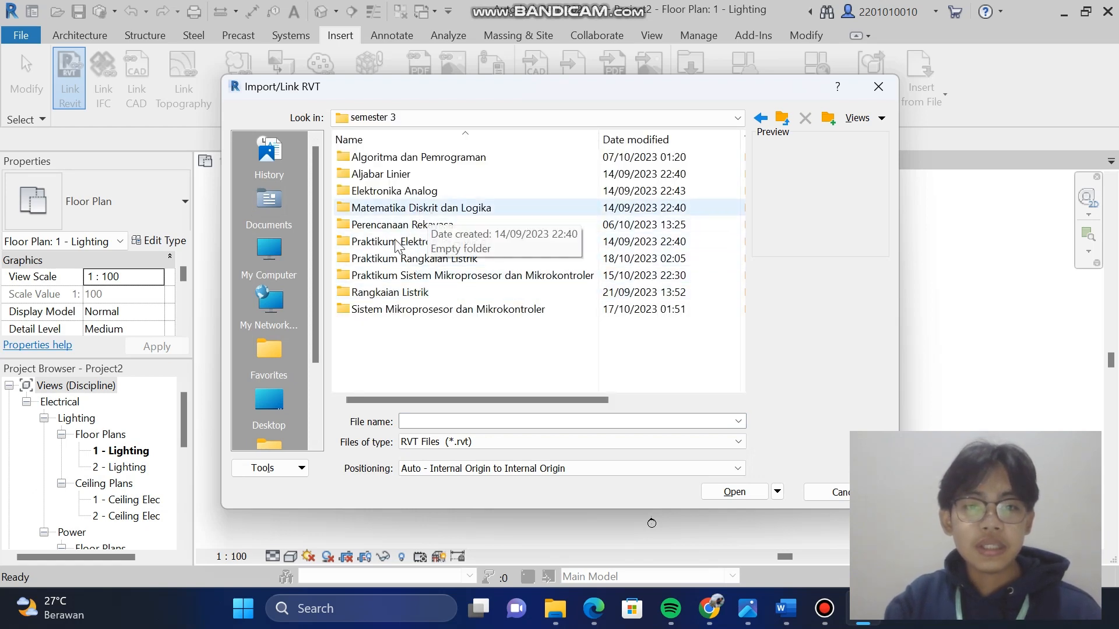
pyautogui.doubleClick(408, 259)
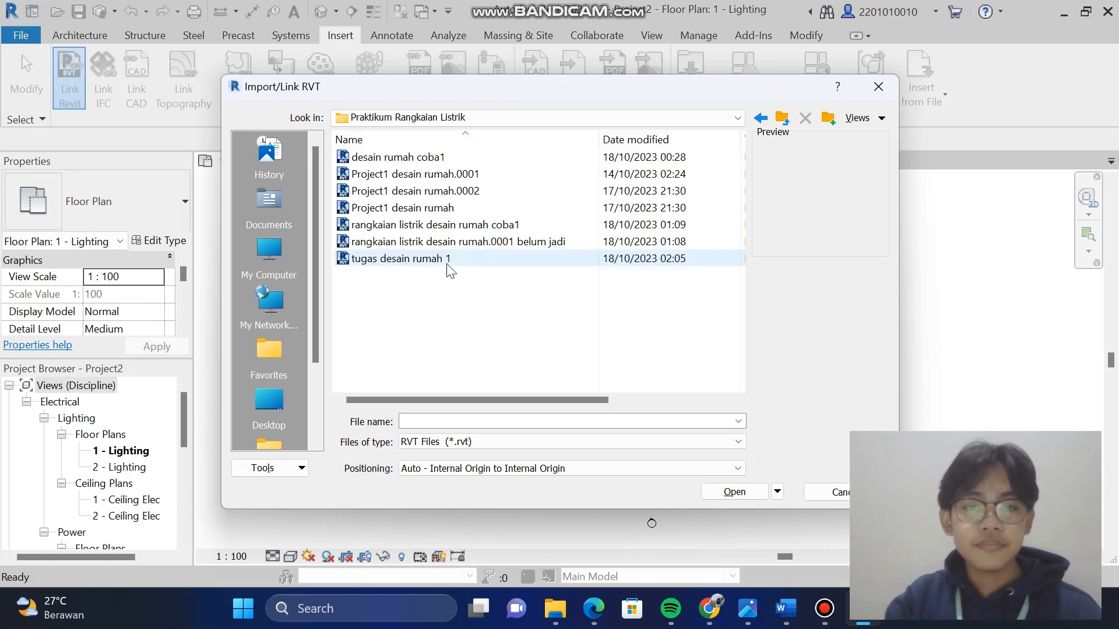
pyautogui.doubleClick(447, 262)
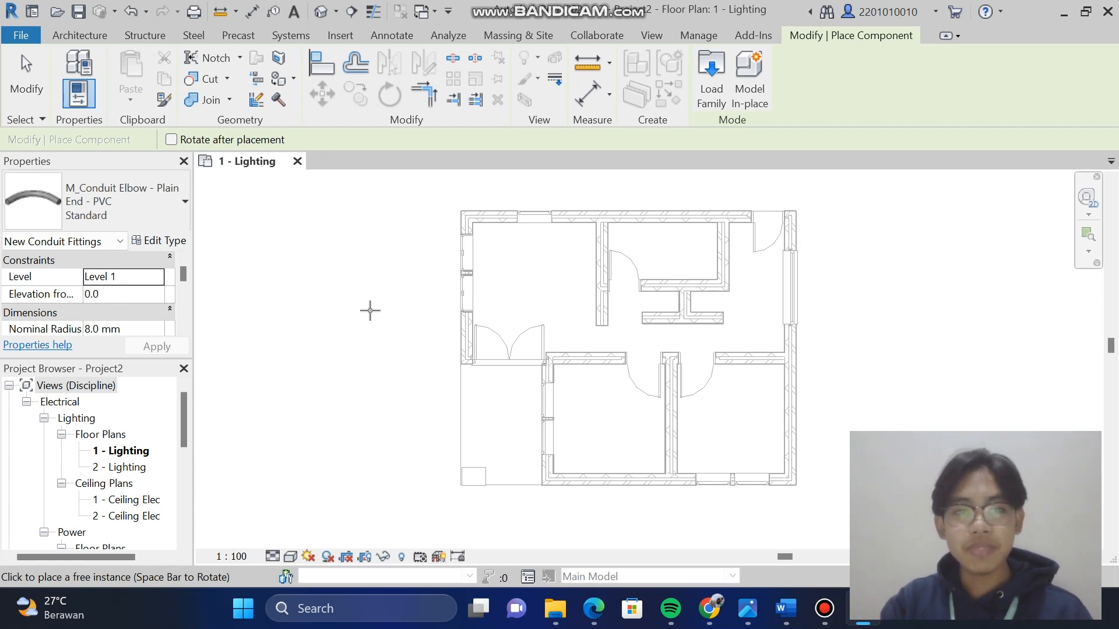
# Load the component family M_Lighting and Appliance Panelboard - 208V MCB - Surface from the library's Electrical, MEP, Electric Power, Distribution folder
pyautogui.click(87, 40)
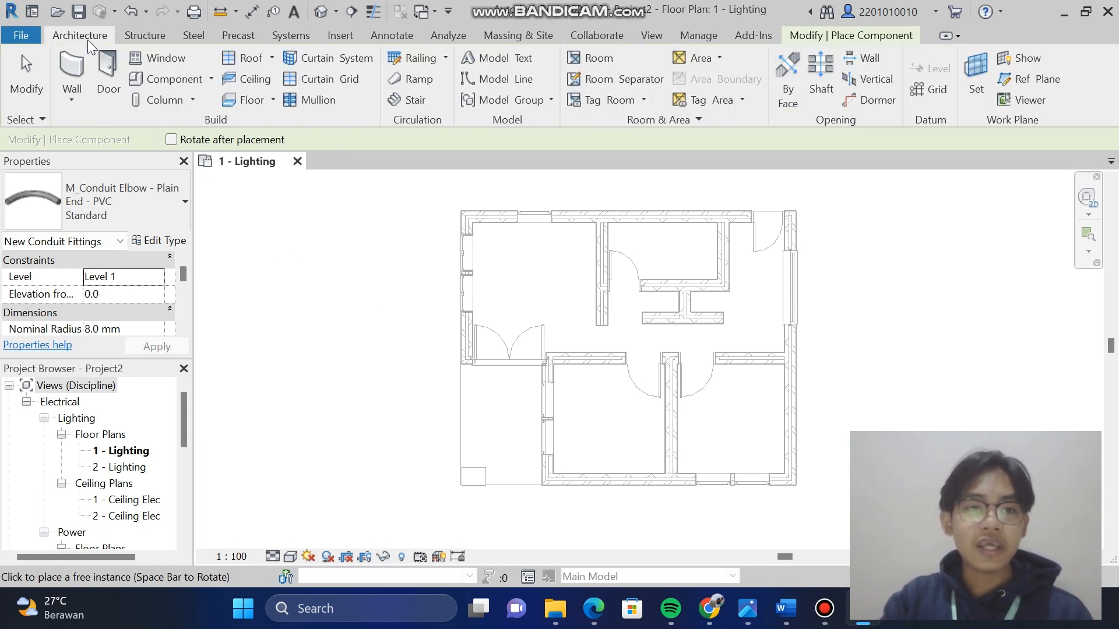
pyautogui.click(166, 80)
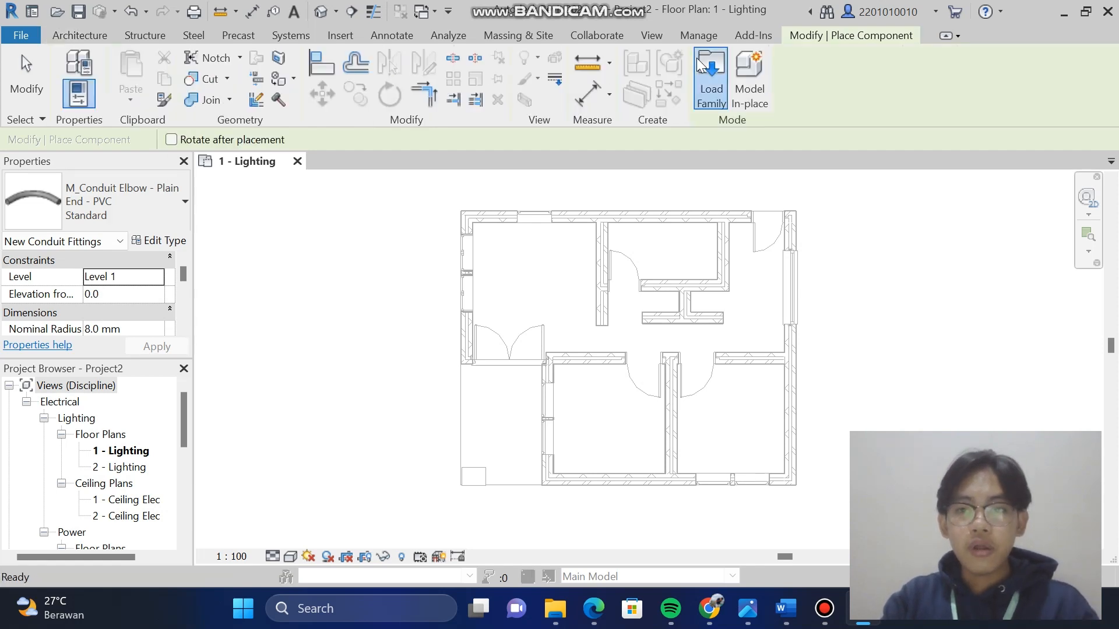
pyautogui.click(700, 63)
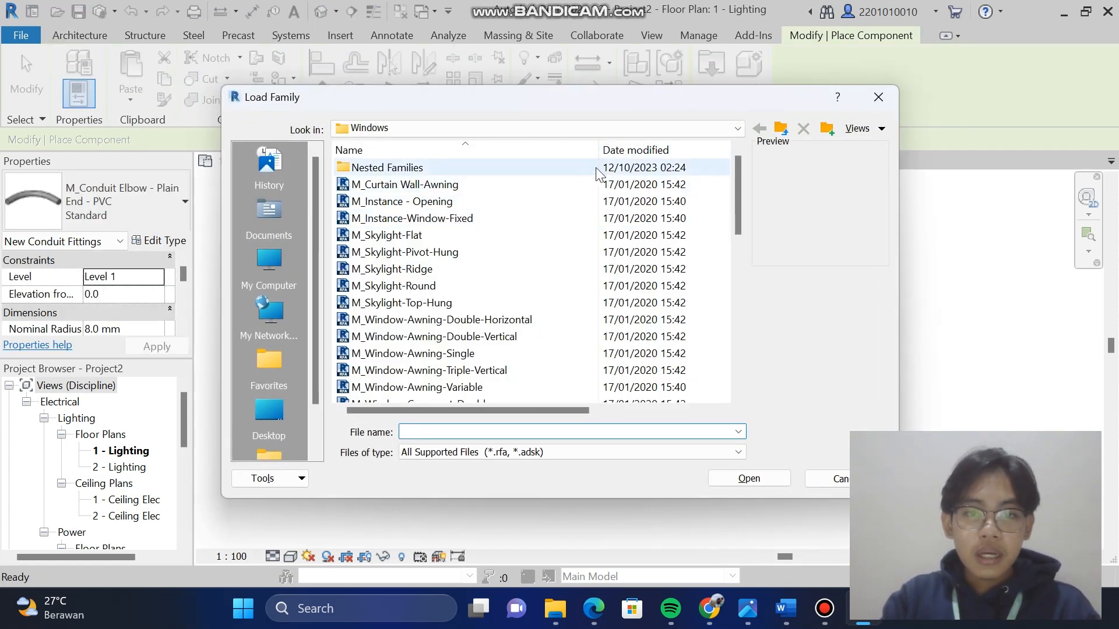
pyautogui.click(731, 128)
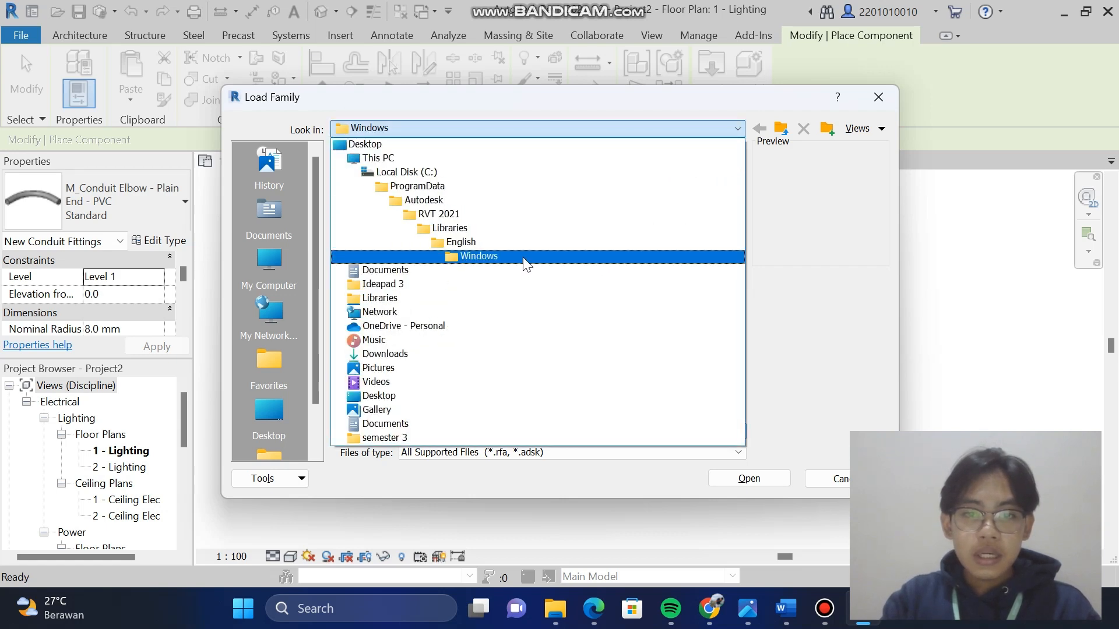
pyautogui.click(523, 243)
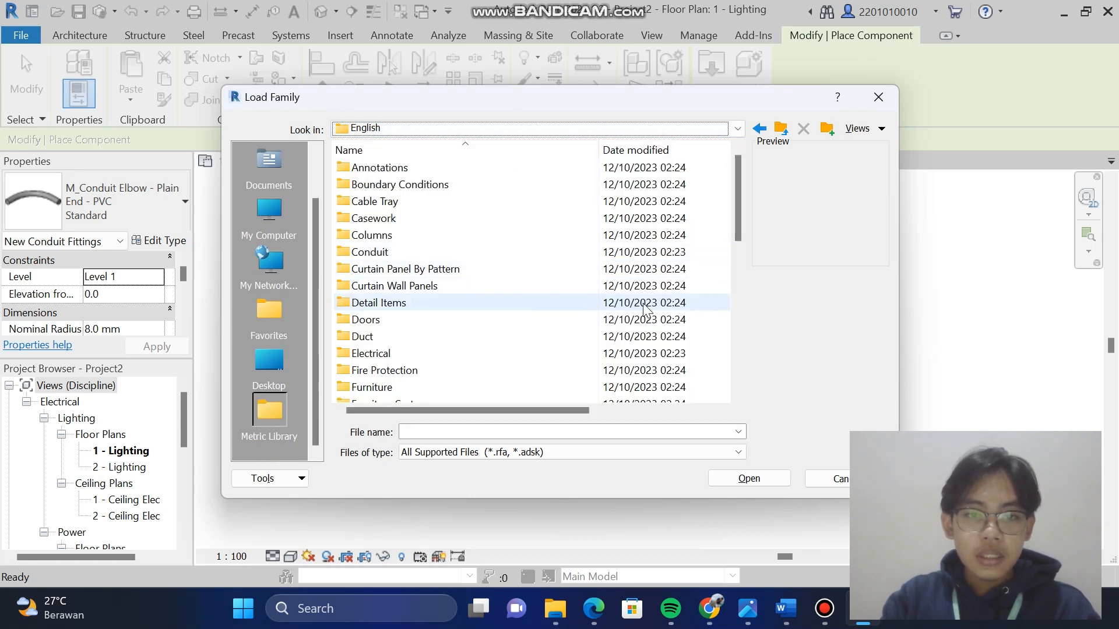
pyautogui.doubleClick(418, 353)
pyautogui.doubleClick(455, 169)
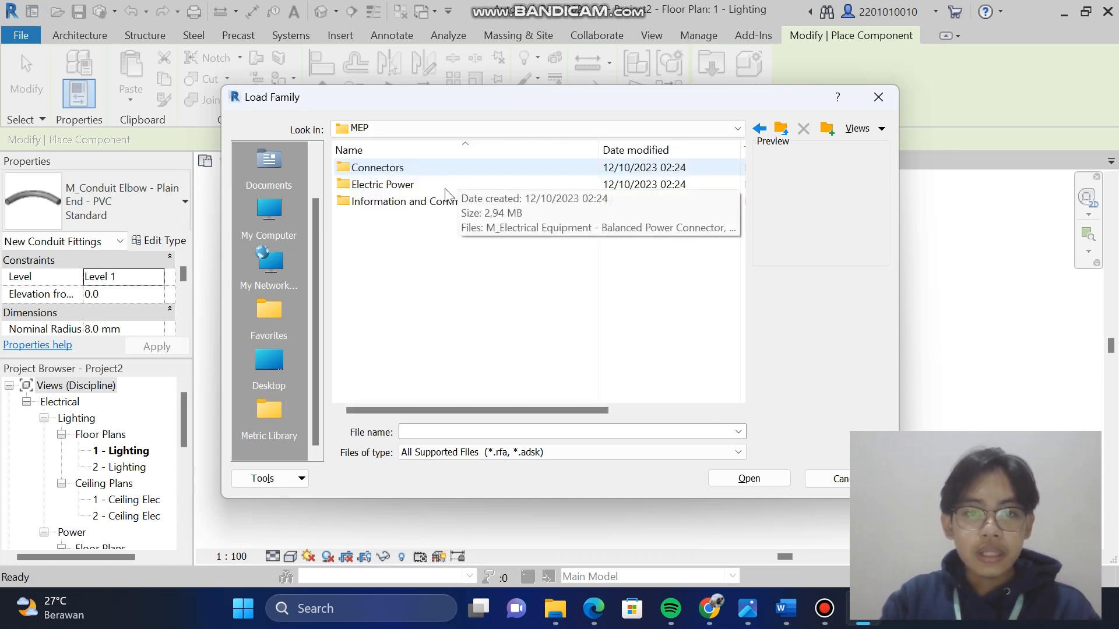
pyautogui.doubleClick(436, 187)
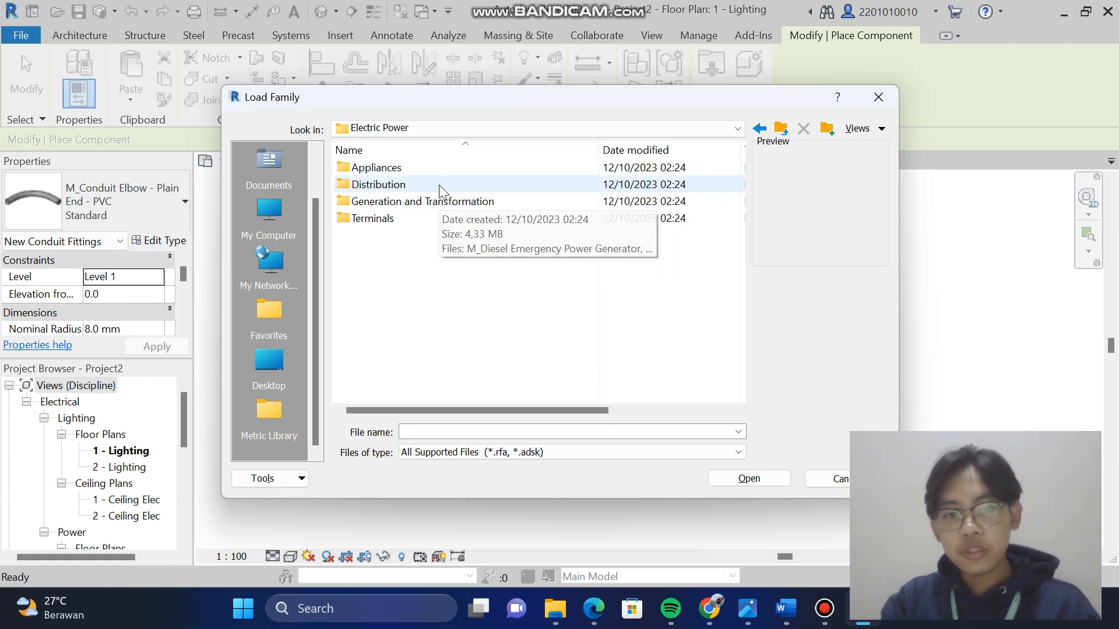
pyautogui.doubleClick(442, 184)
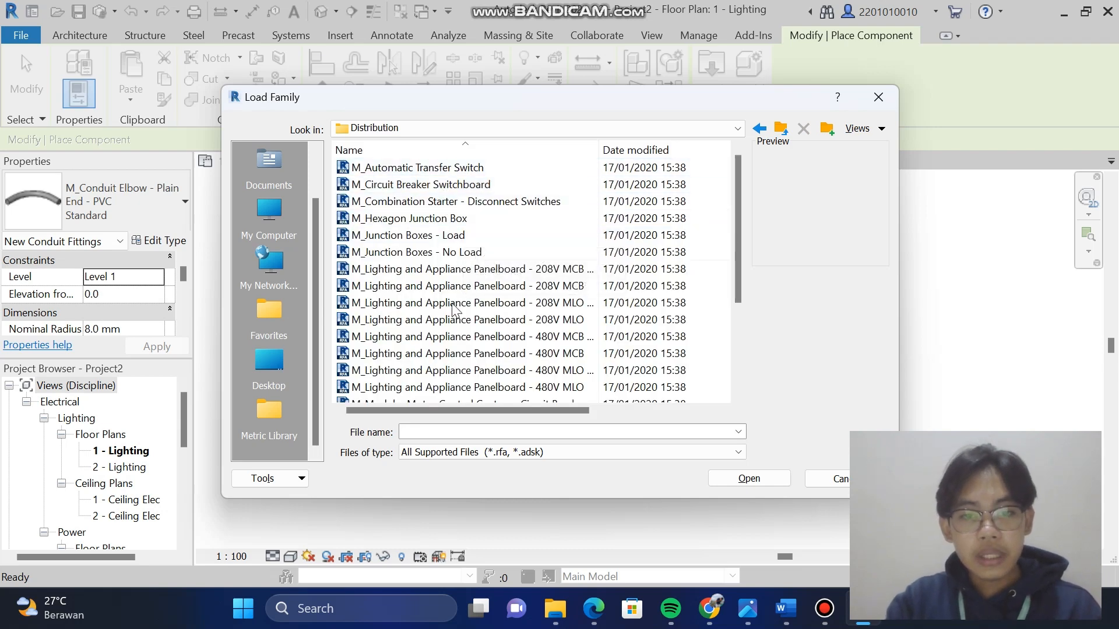
pyautogui.click(421, 273)
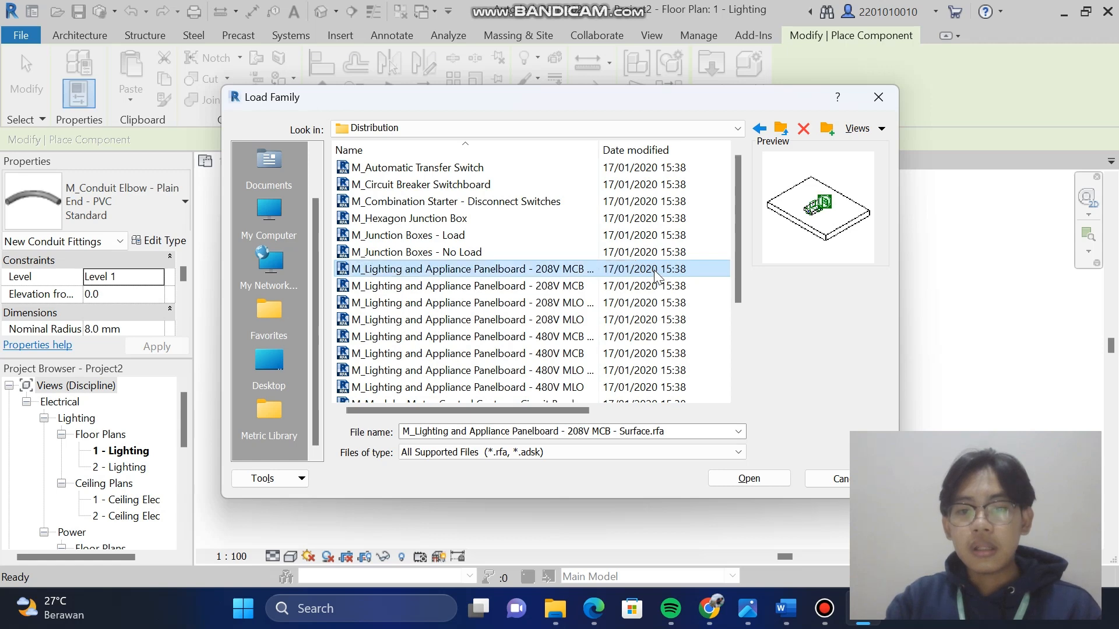
pyautogui.doubleClick(587, 269)
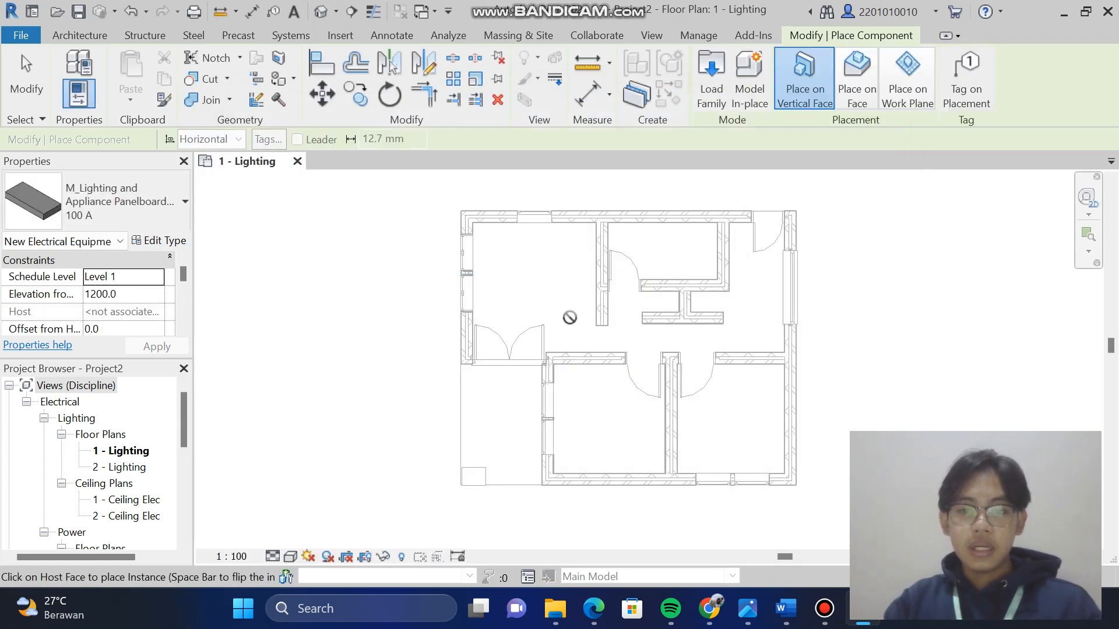
# Place the 100 A panelboard on the inner face of the upper exterior wall, near the house's upper-left corner, and select it
pyautogui.click(484, 224)
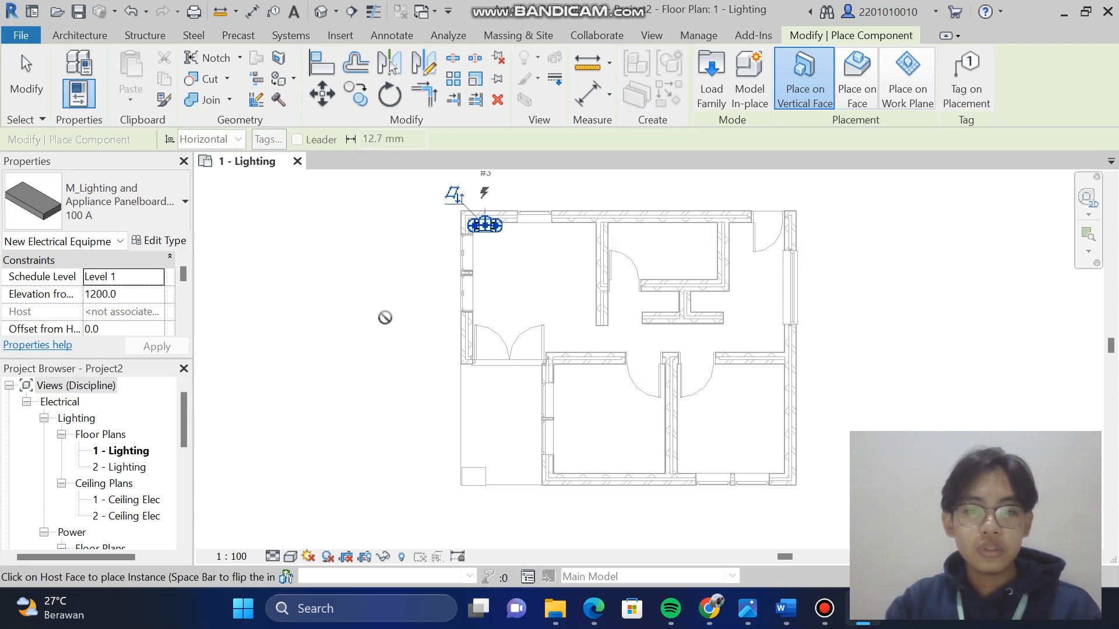
pyautogui.press('Escape')
pyautogui.press('Escape')
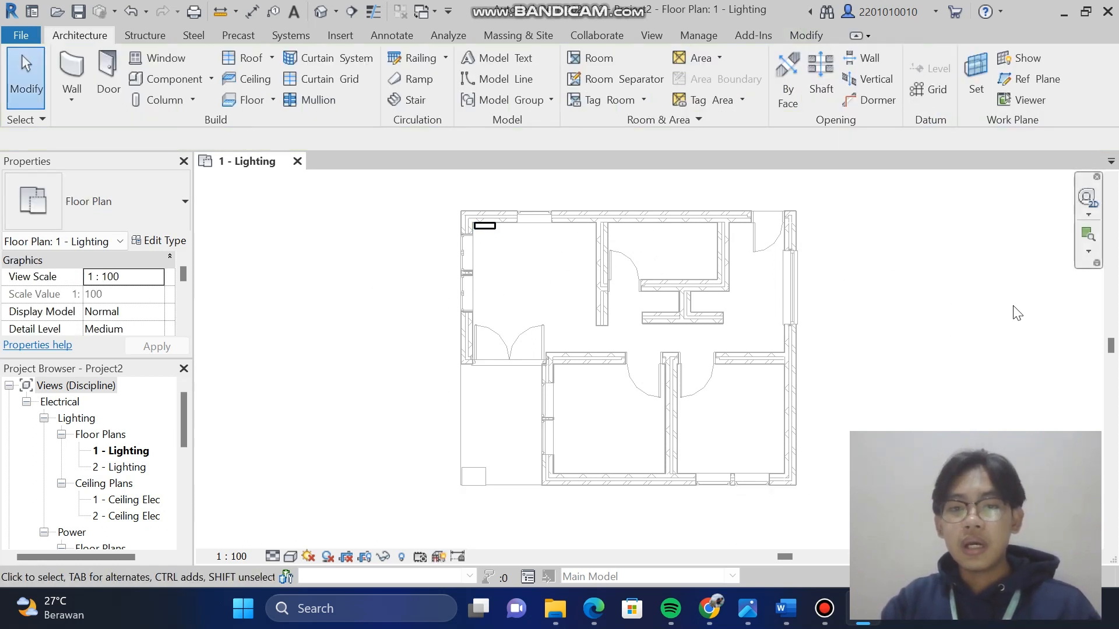
pyautogui.click(487, 228)
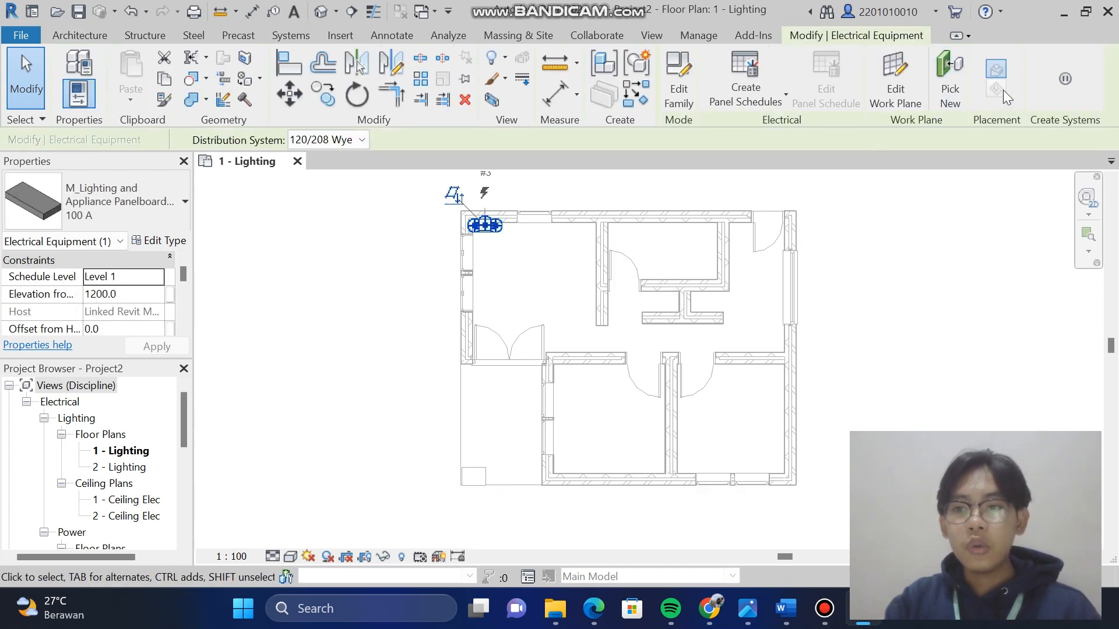
# Create a power circuit for the selected panelboard
pyautogui.click(1064, 82)
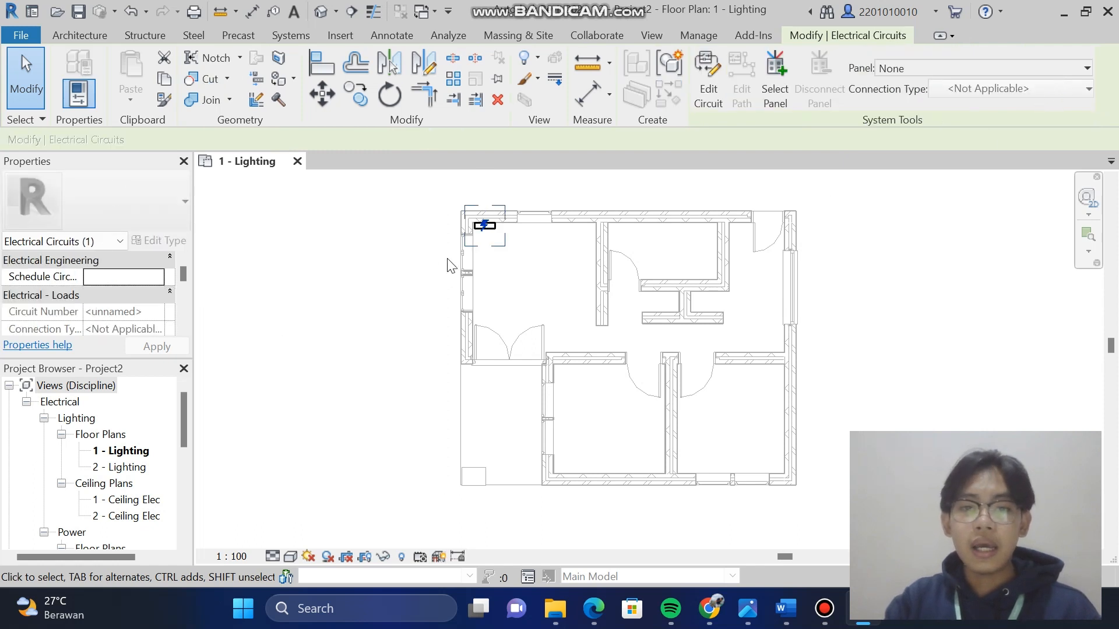
pyautogui.scroll(5, 502, 227)
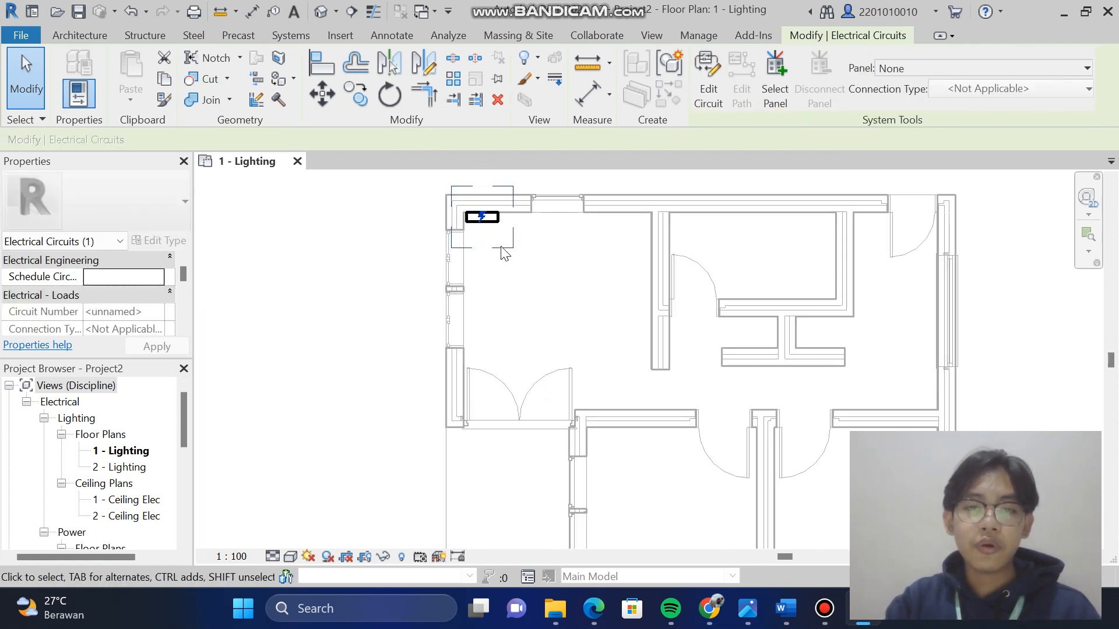
pyautogui.scroll(-6, 493, 218)
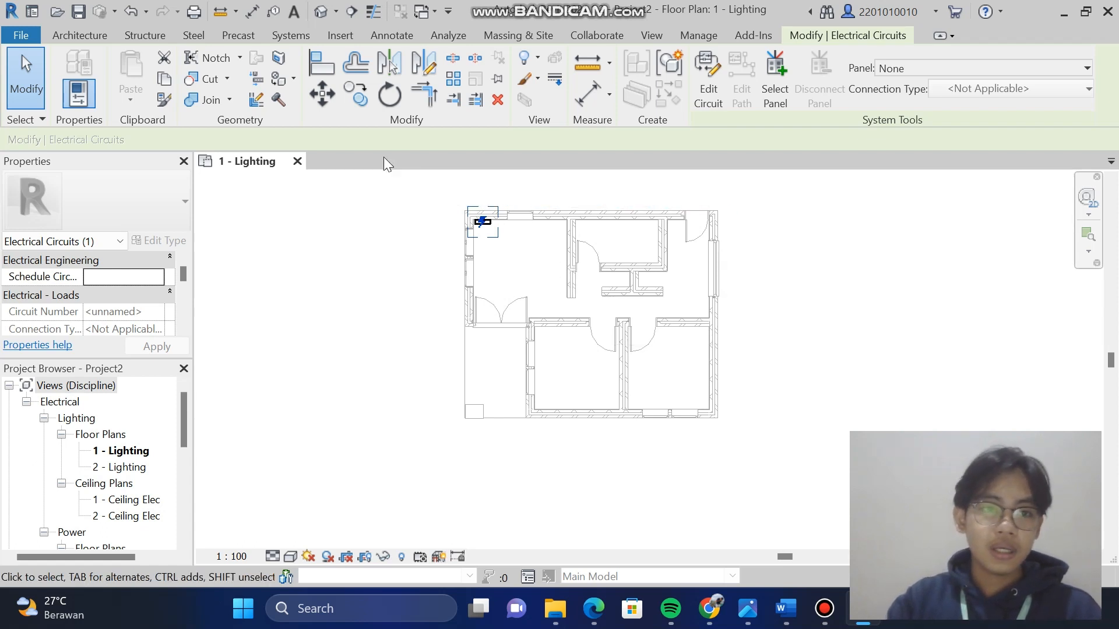
# Load the component family M_Receptacle - 220V from the library's Electric Power, Terminals folder
pyautogui.click(92, 36)
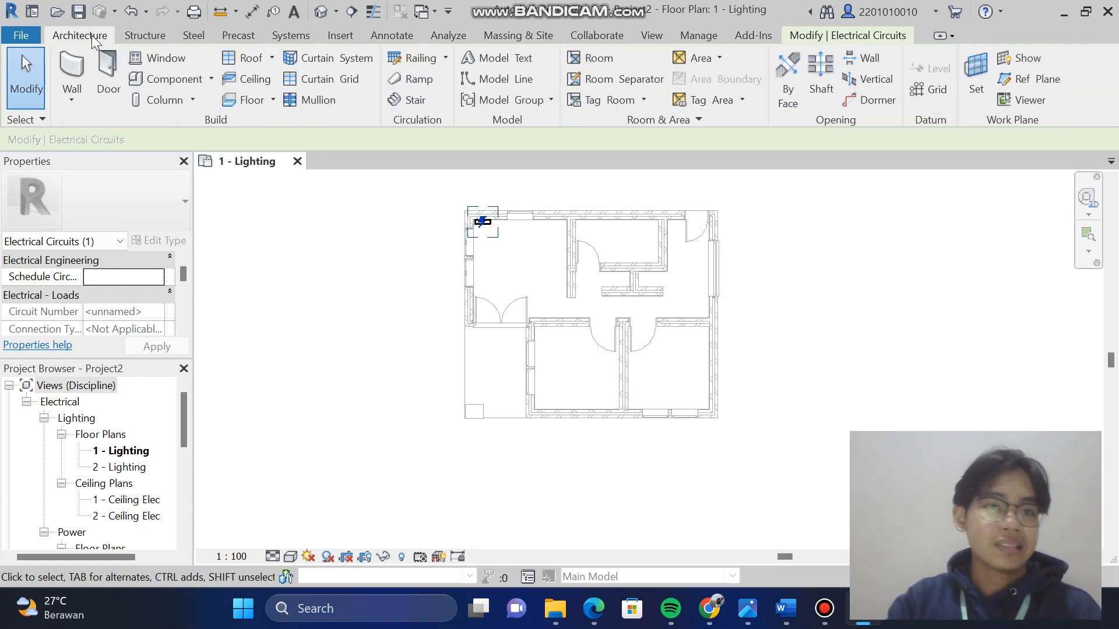
pyautogui.click(182, 78)
pyautogui.click(712, 76)
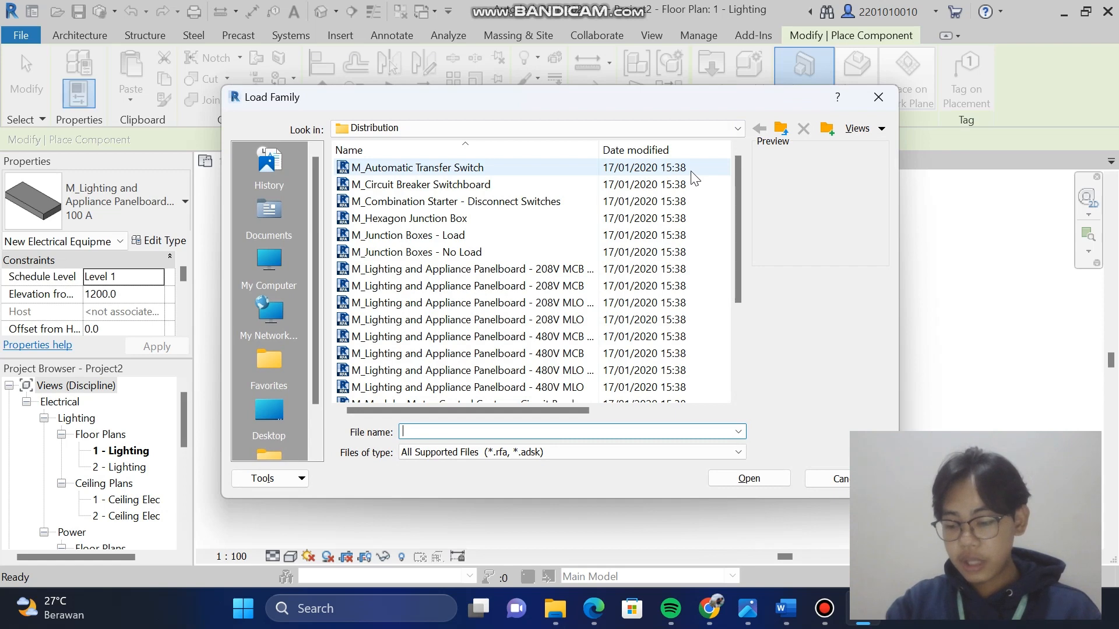
pyautogui.click(583, 129)
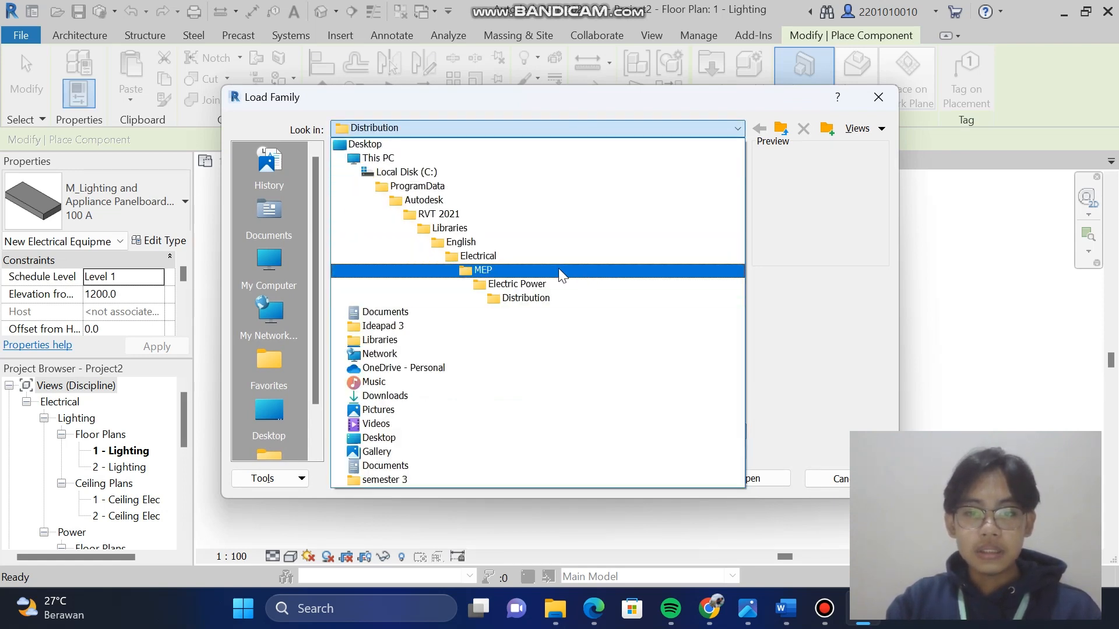
pyautogui.click(560, 284)
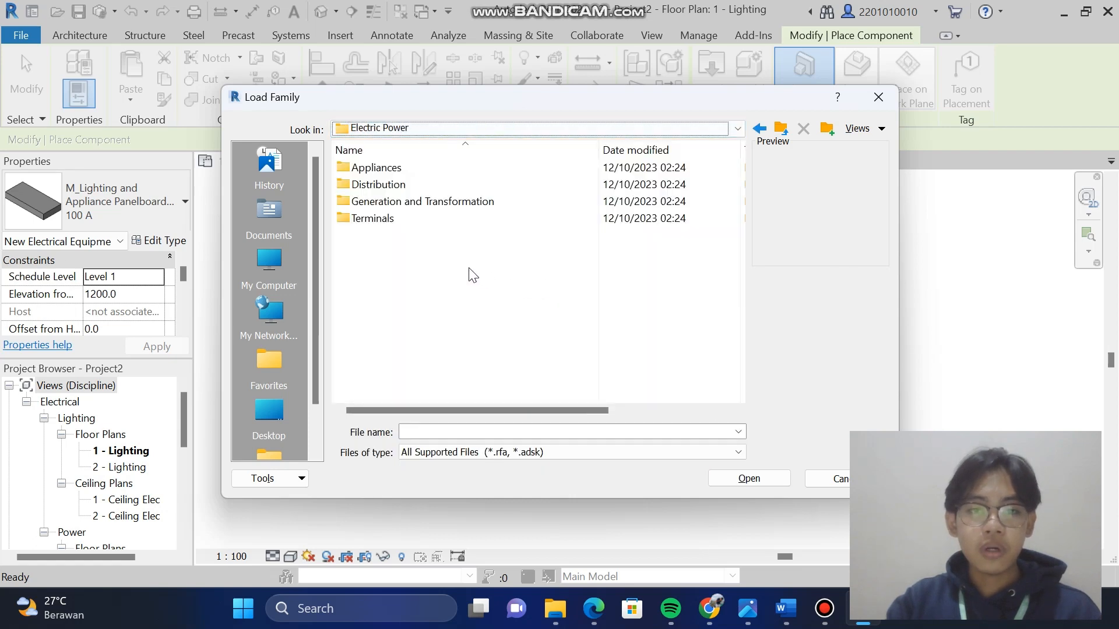
pyautogui.doubleClick(403, 220)
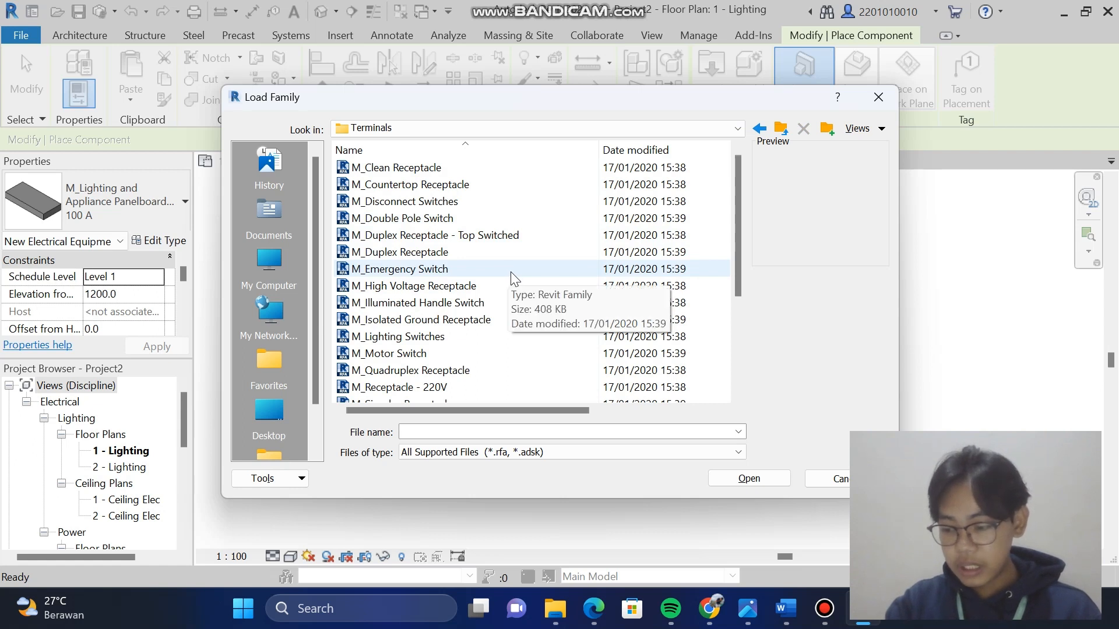
pyautogui.scroll(-3, 507, 274)
pyautogui.click(449, 236)
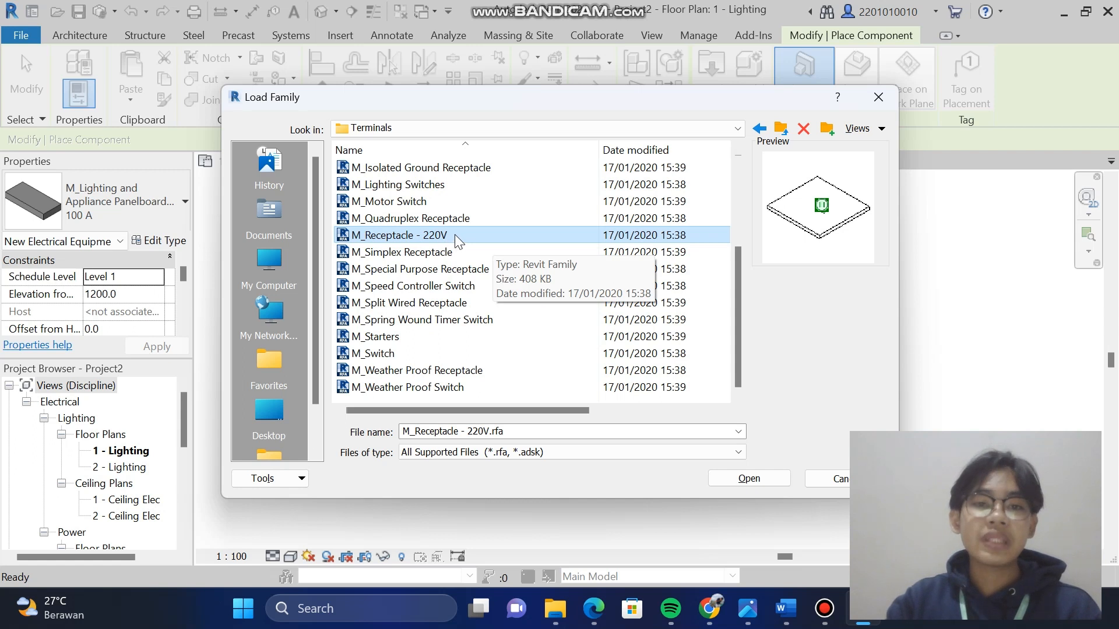
pyautogui.doubleClick(500, 234)
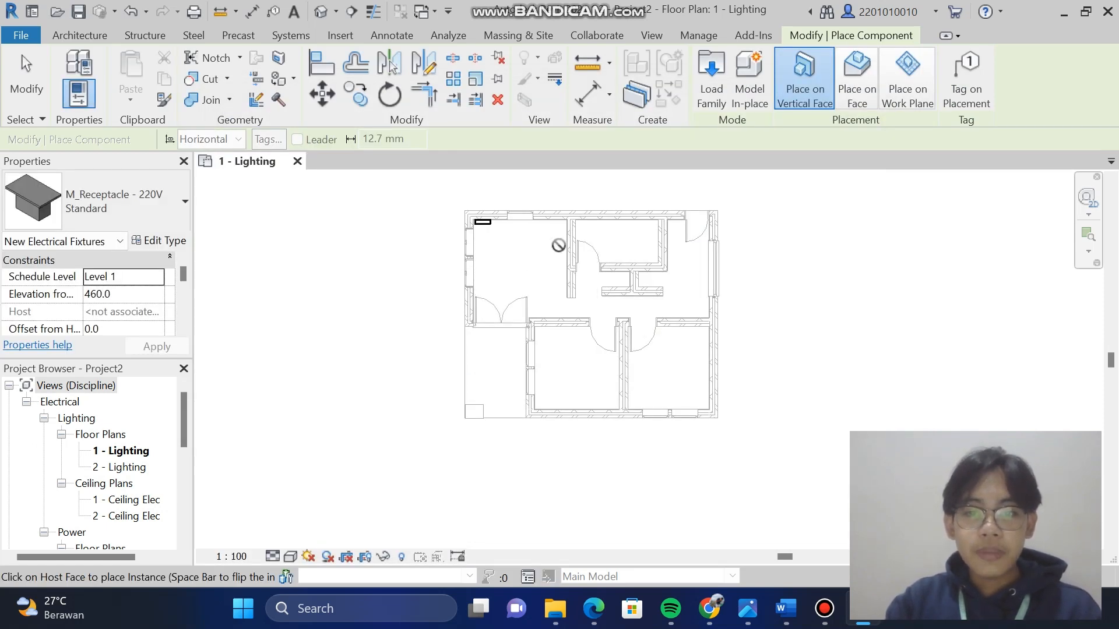
# Place seven 220V receptacles on the walls: one in each lower room and five across the upper rooms and hallway, and end placement
pyautogui.click(540, 313)
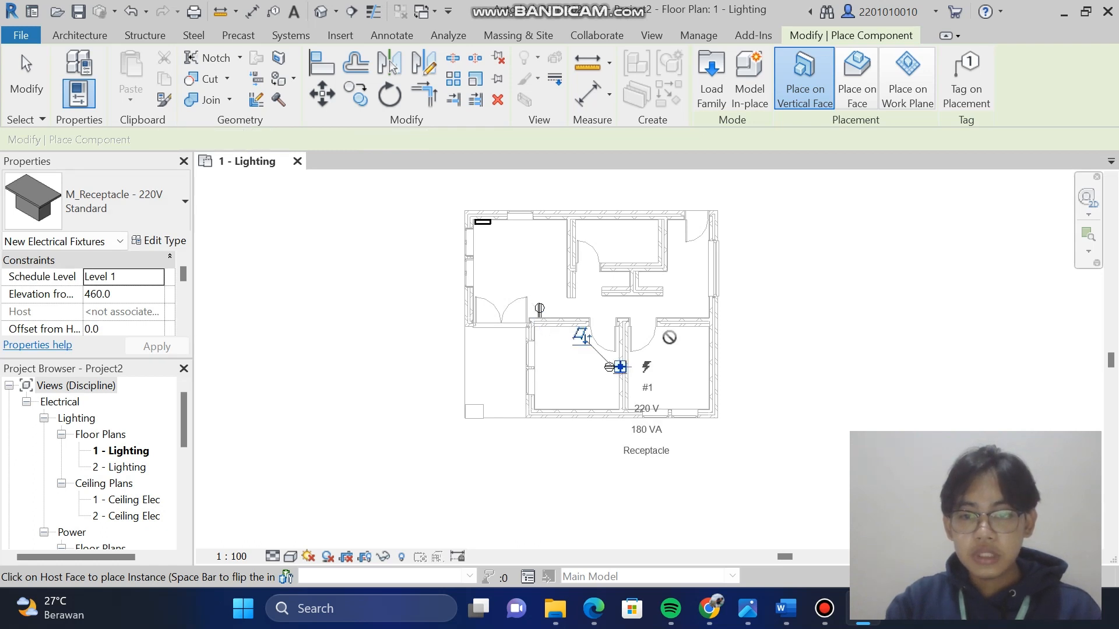
pyautogui.click(620, 367)
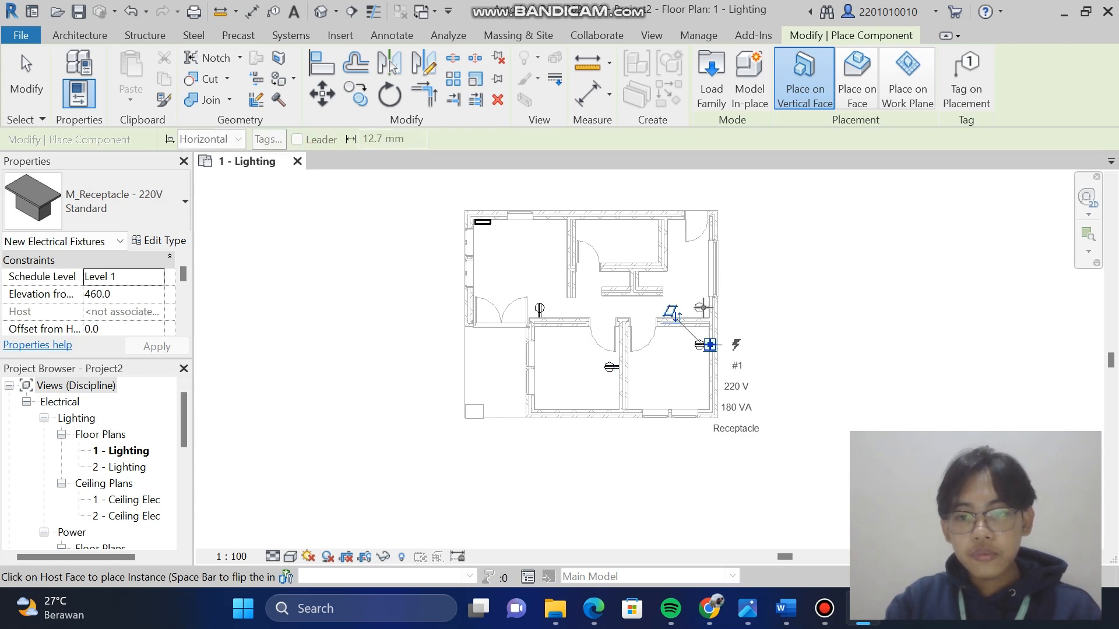
pyautogui.click(710, 345)
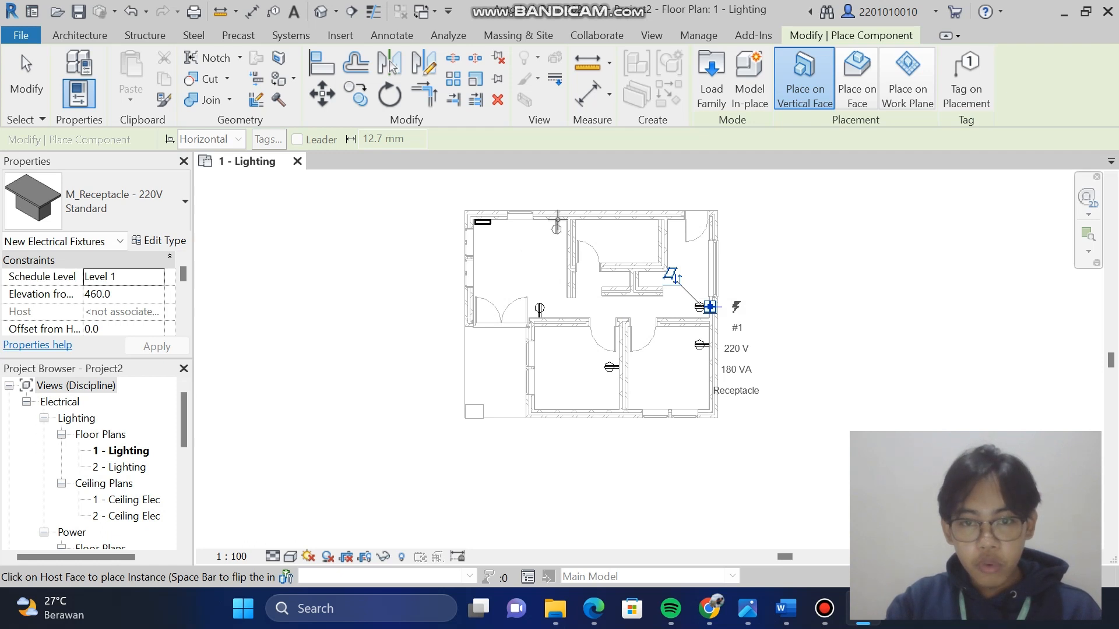
pyautogui.click(710, 308)
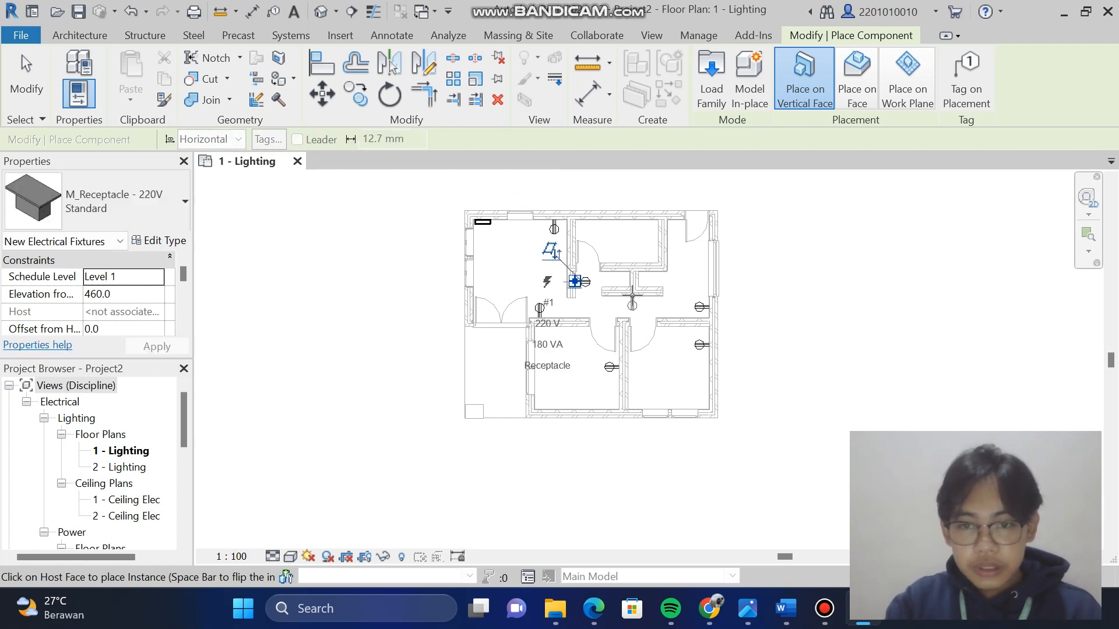
pyautogui.click(575, 282)
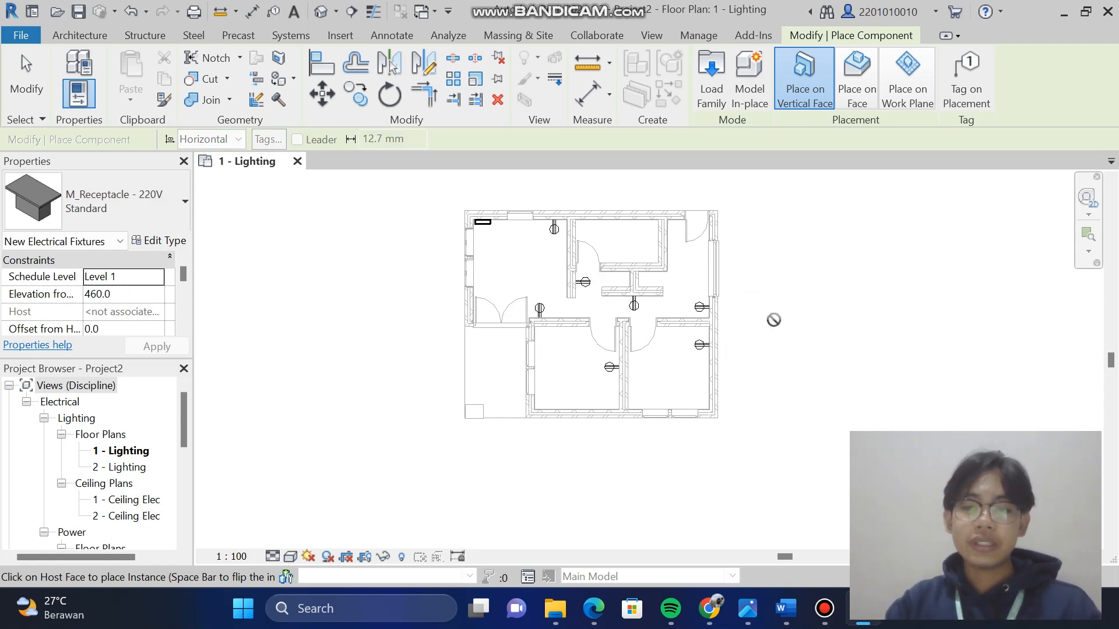
pyautogui.press('Escape')
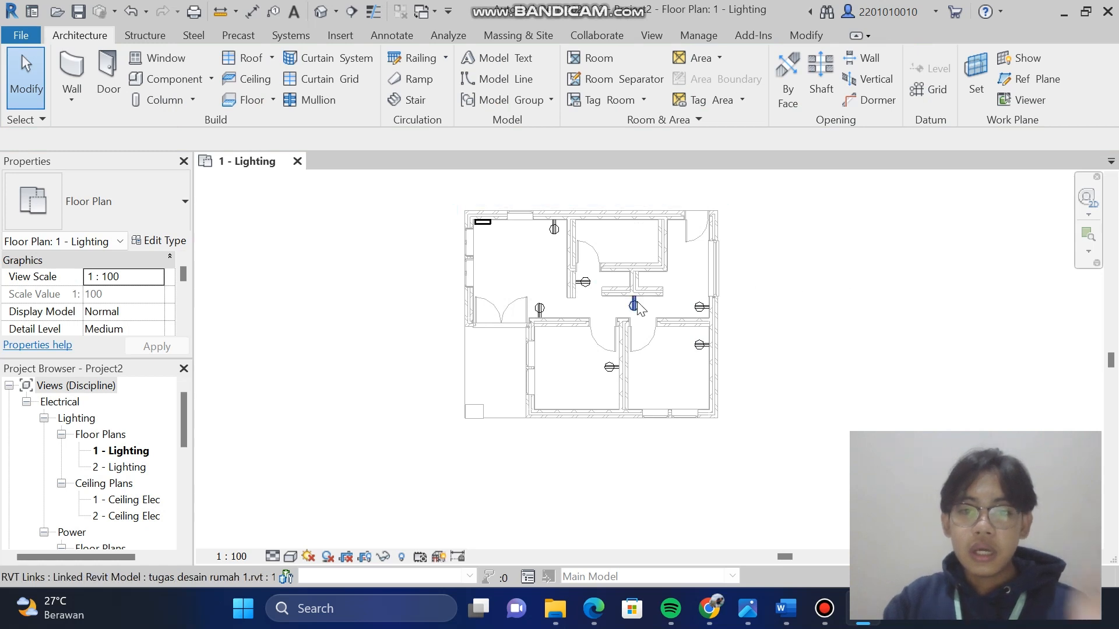
# Create a power circuit from the receptacle beside the double door and add the other four receptacles in the upper half of the house
pyautogui.click(540, 311)
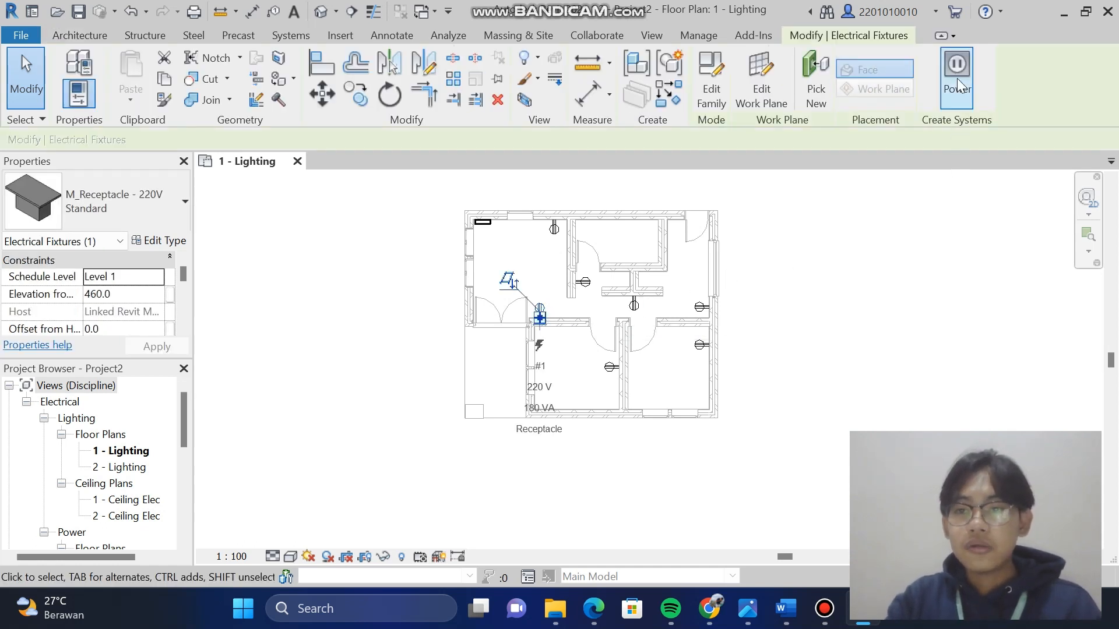
pyautogui.click(956, 72)
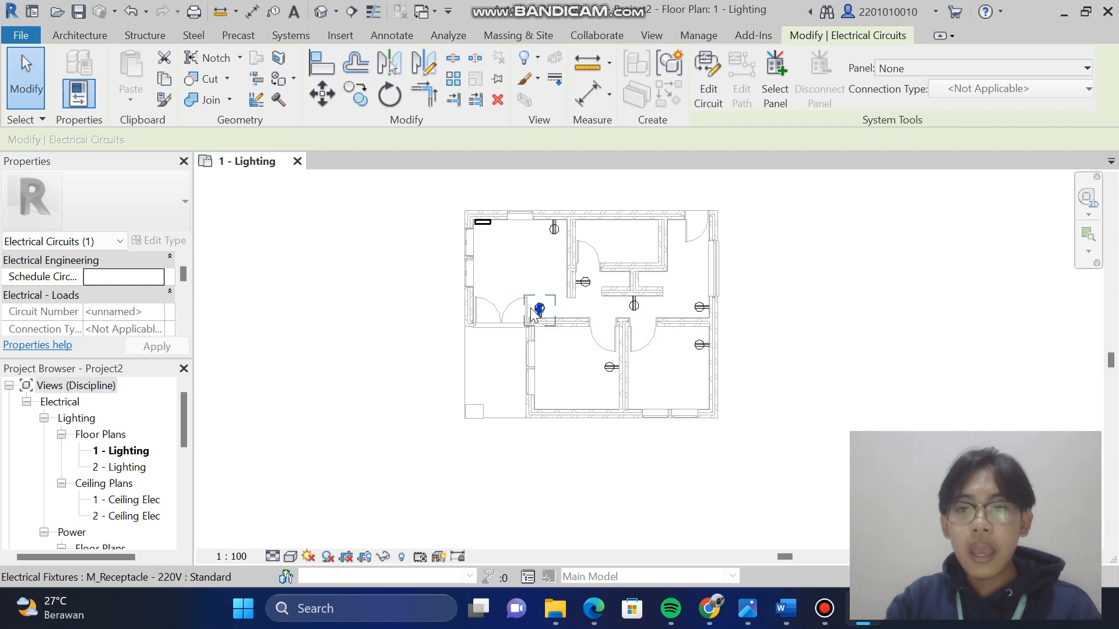
pyautogui.click(711, 61)
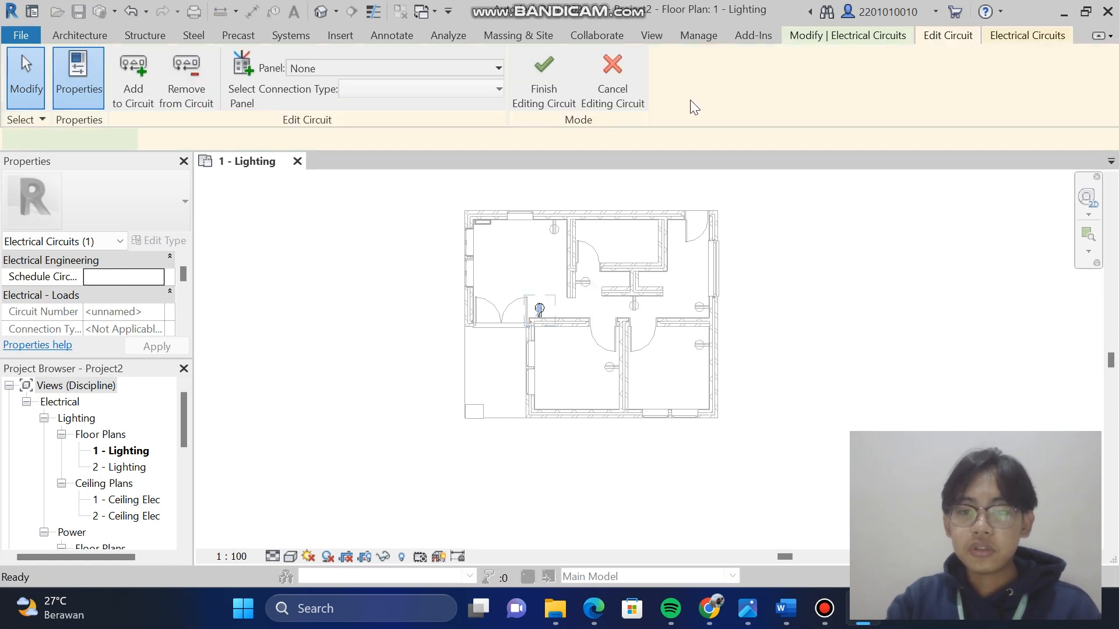
pyautogui.click(554, 232)
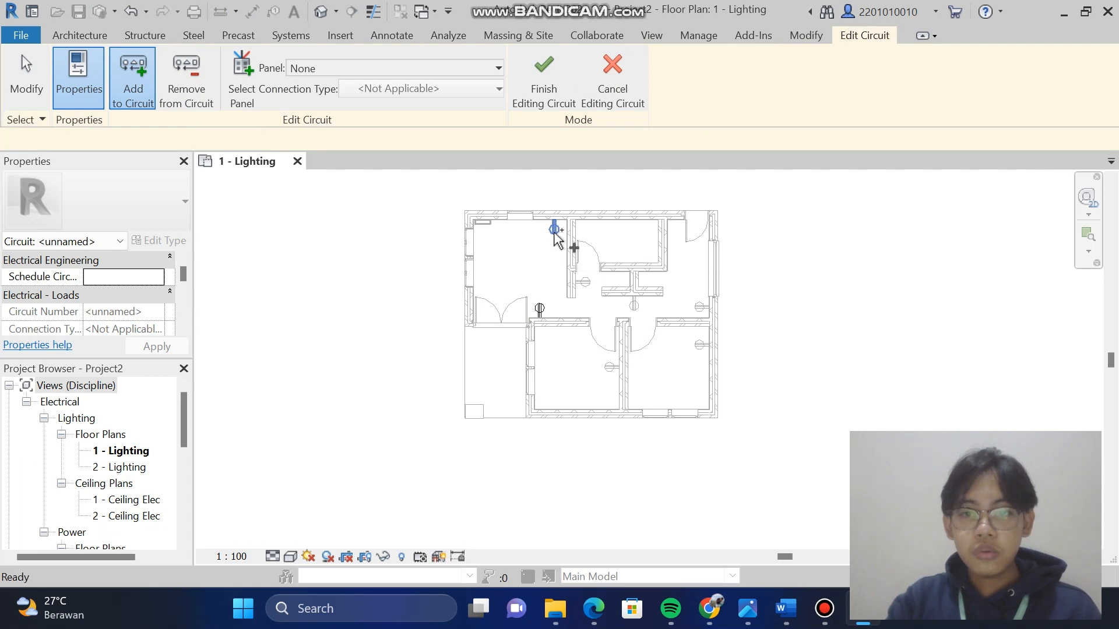
pyautogui.click(584, 285)
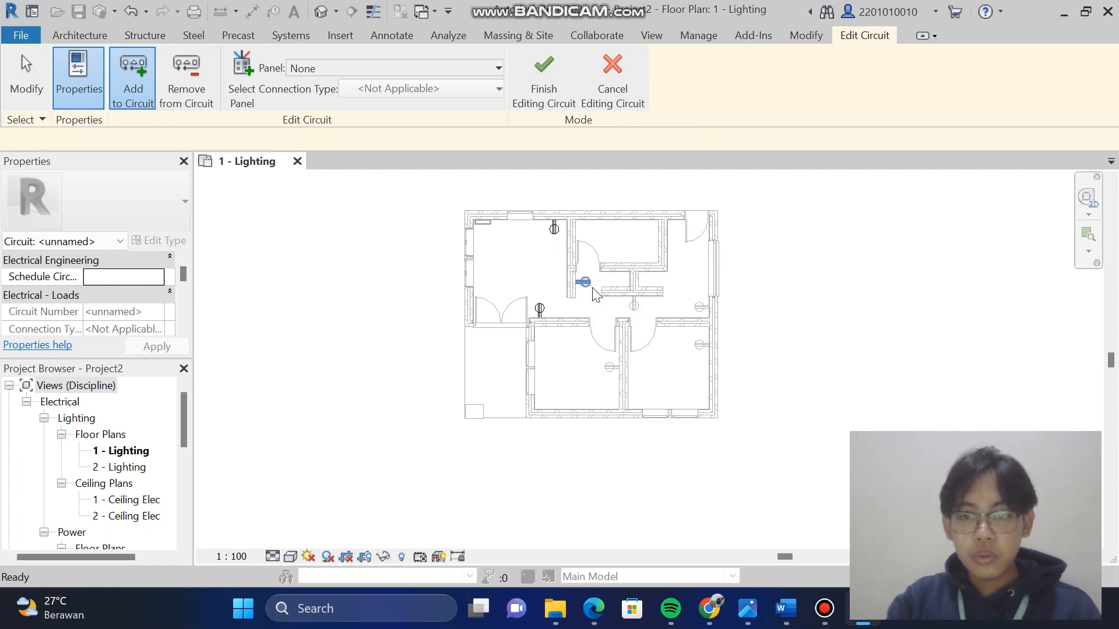
pyautogui.click(634, 306)
pyautogui.click(703, 309)
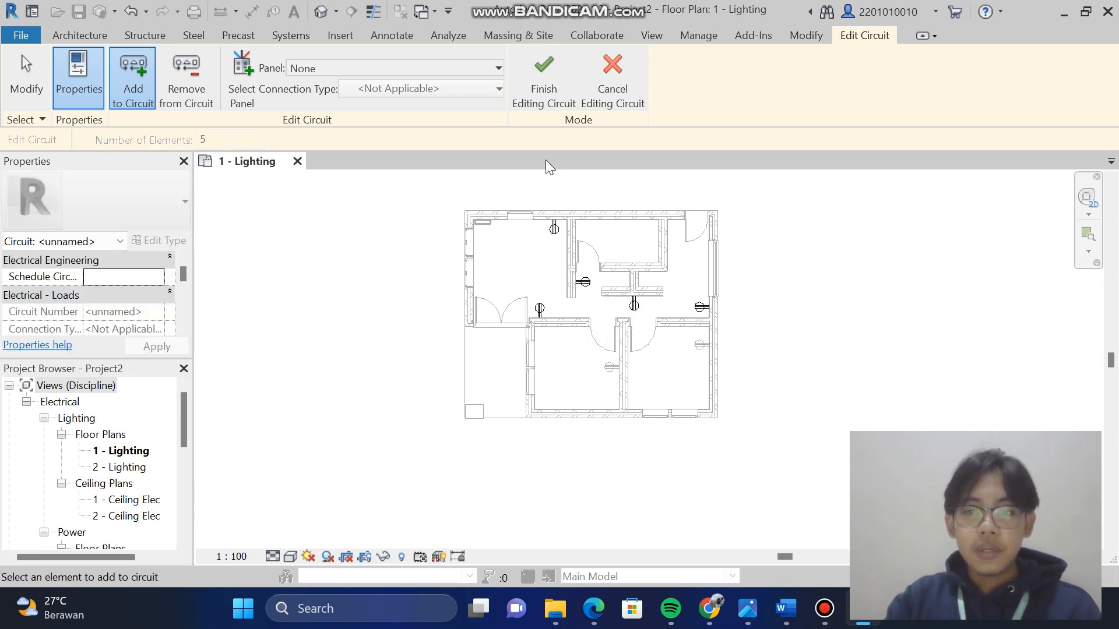
pyautogui.click(547, 71)
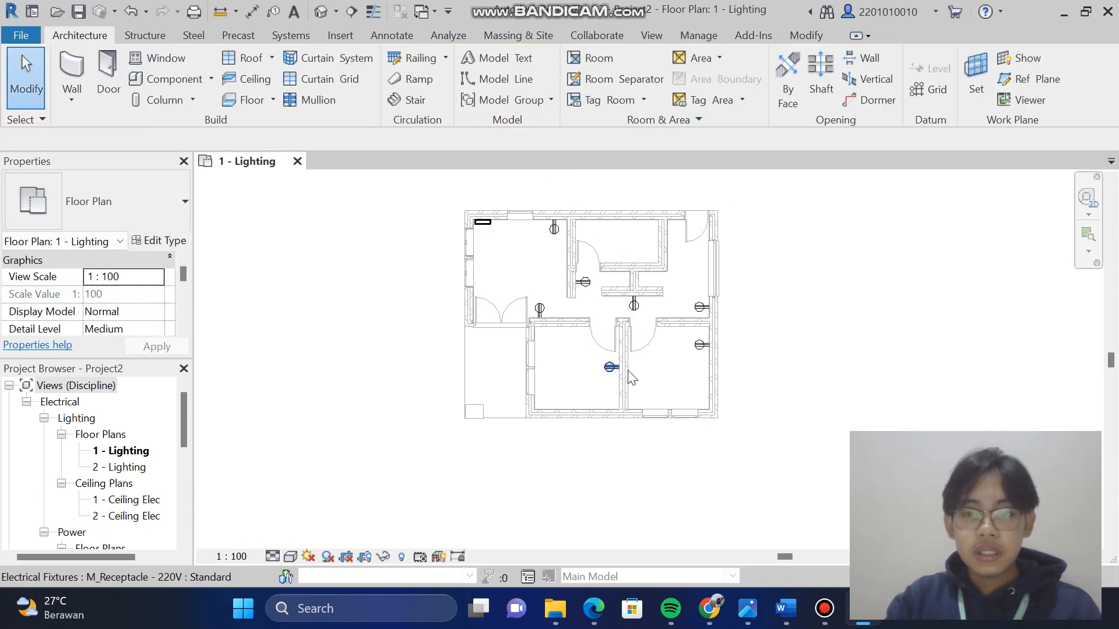
# Create a separate power circuit for the receptacle in each of the two lower rooms
pyautogui.click(610, 366)
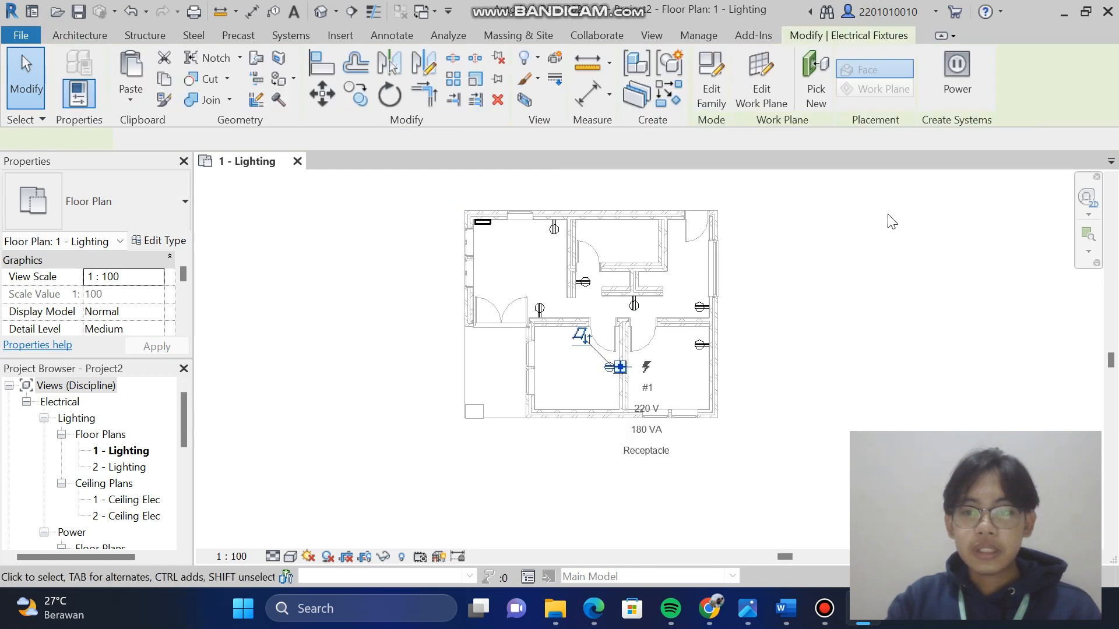
pyautogui.click(956, 66)
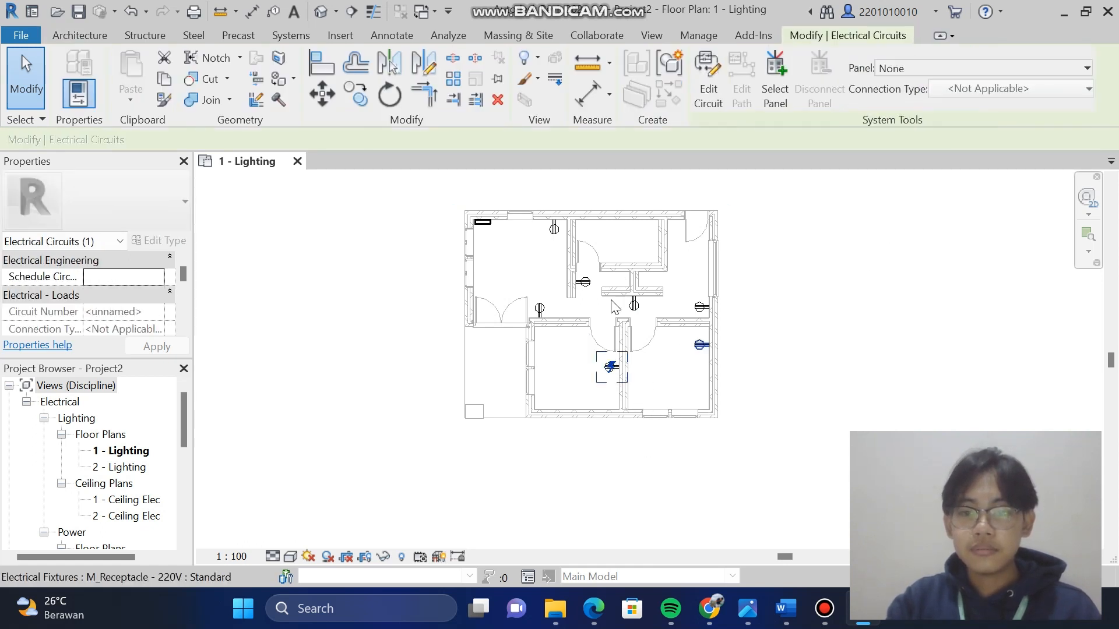
pyautogui.click(709, 352)
pyautogui.click(946, 63)
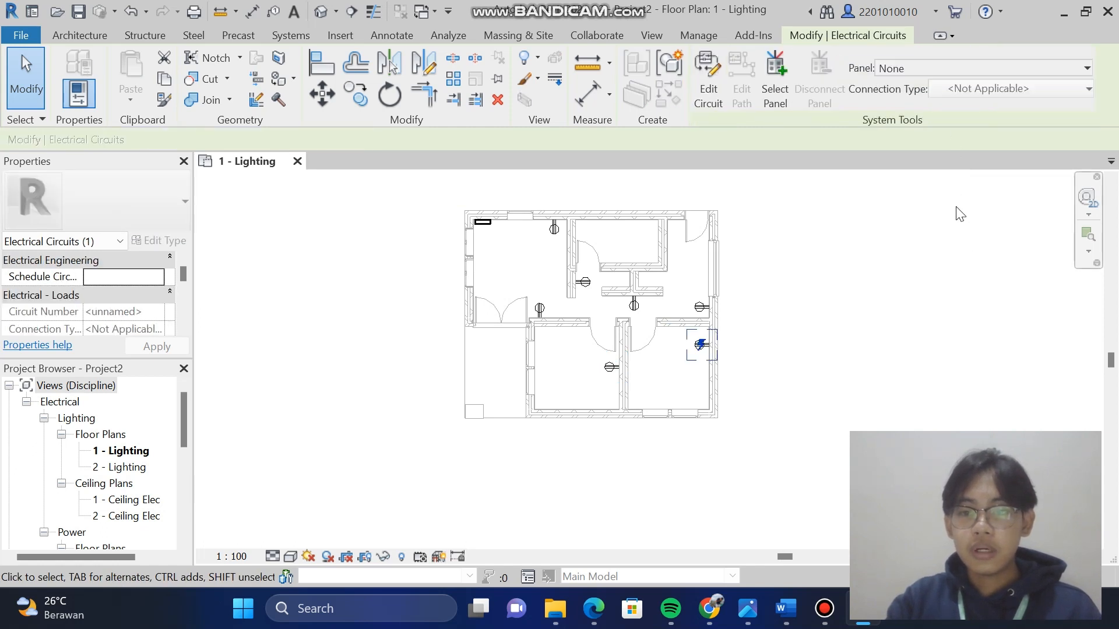
pyautogui.click(805, 318)
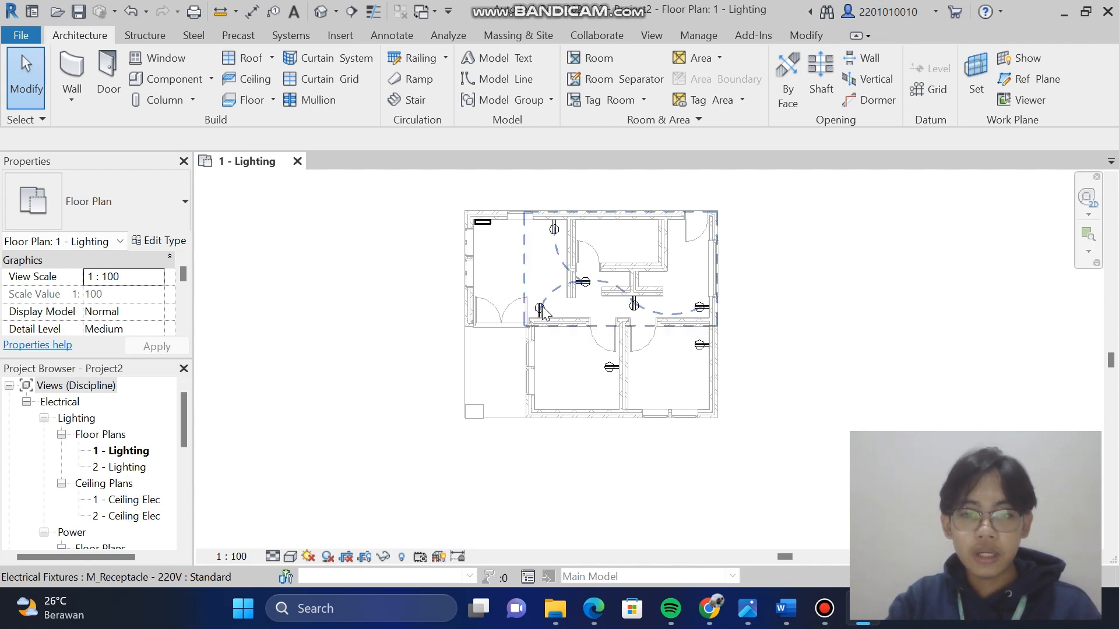
# Preview the power circuits of the upper receptacle group and the two lower-room receptacles
pyautogui.press('Tab')
pyautogui.press('Tab')
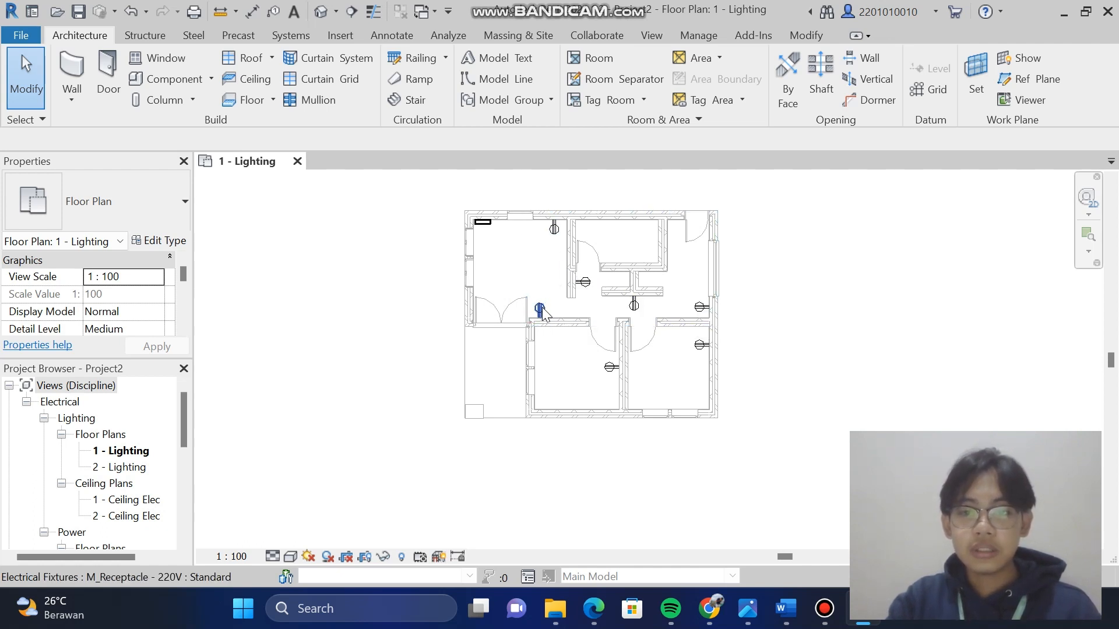
pyautogui.press('Tab')
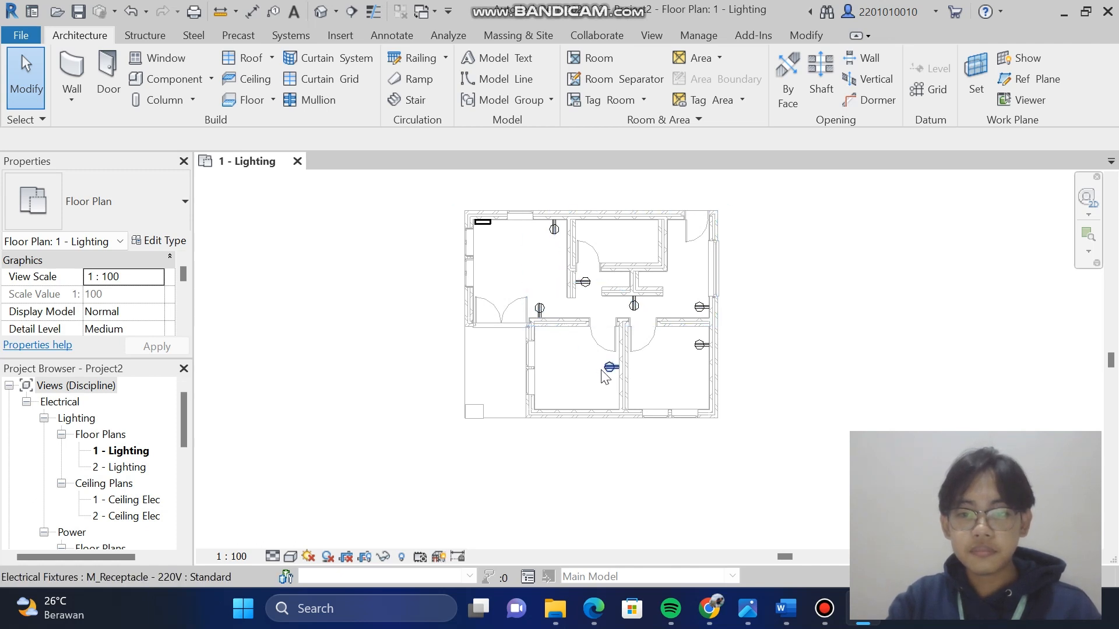
pyautogui.press('Tab')
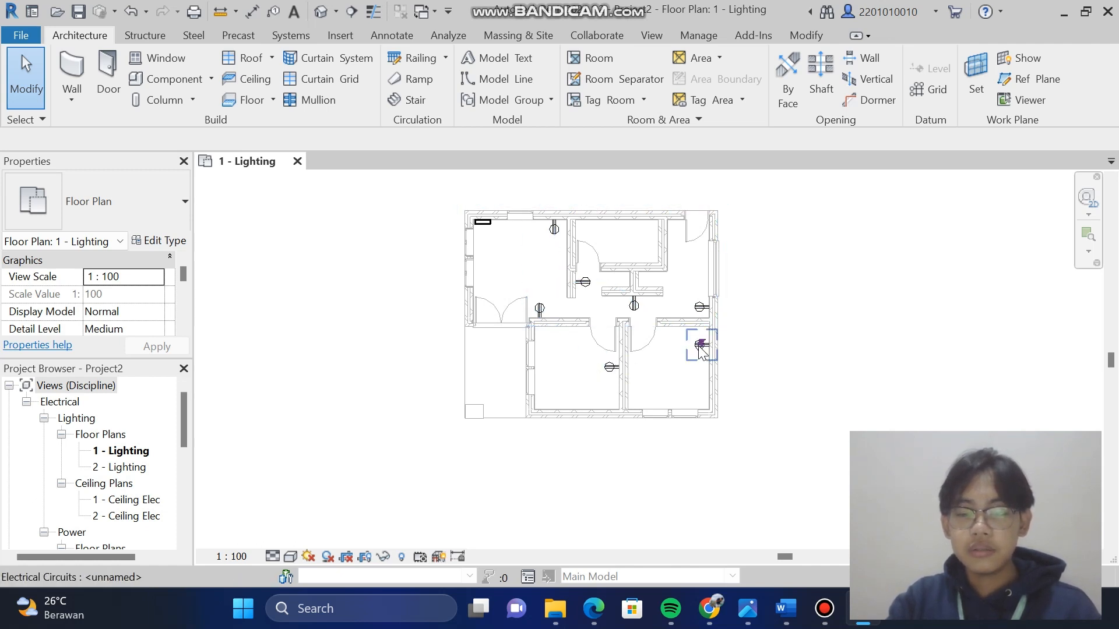
pyautogui.press('Tab')
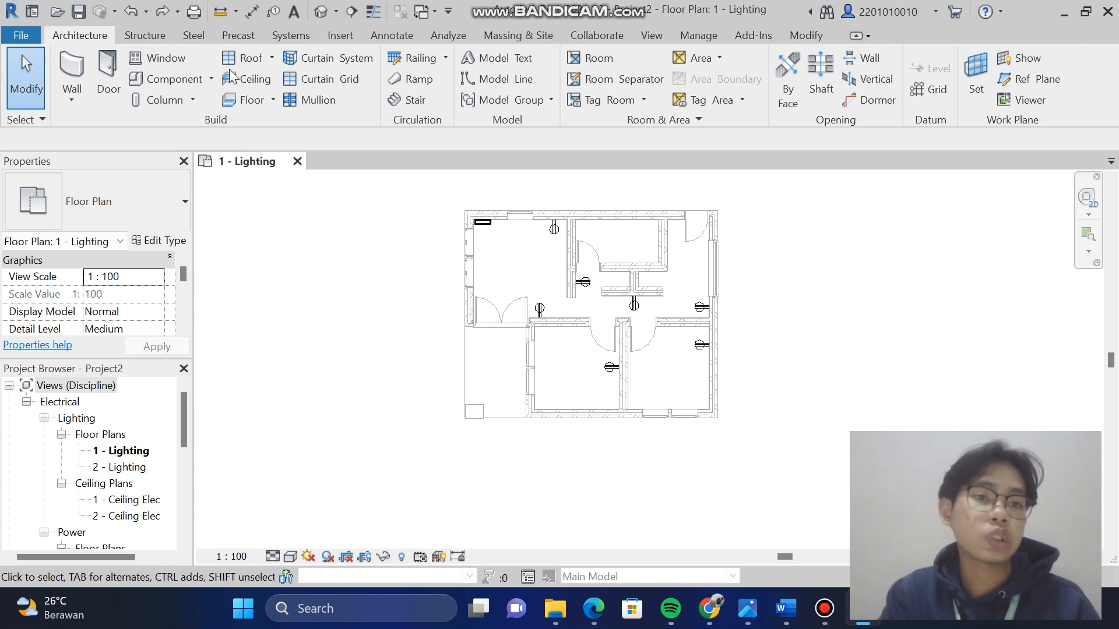
# Load the M_Lighting Devices - Balanced Power Connector family from the Electrical MEP Connectors library folder as the component to place
pyautogui.click(193, 81)
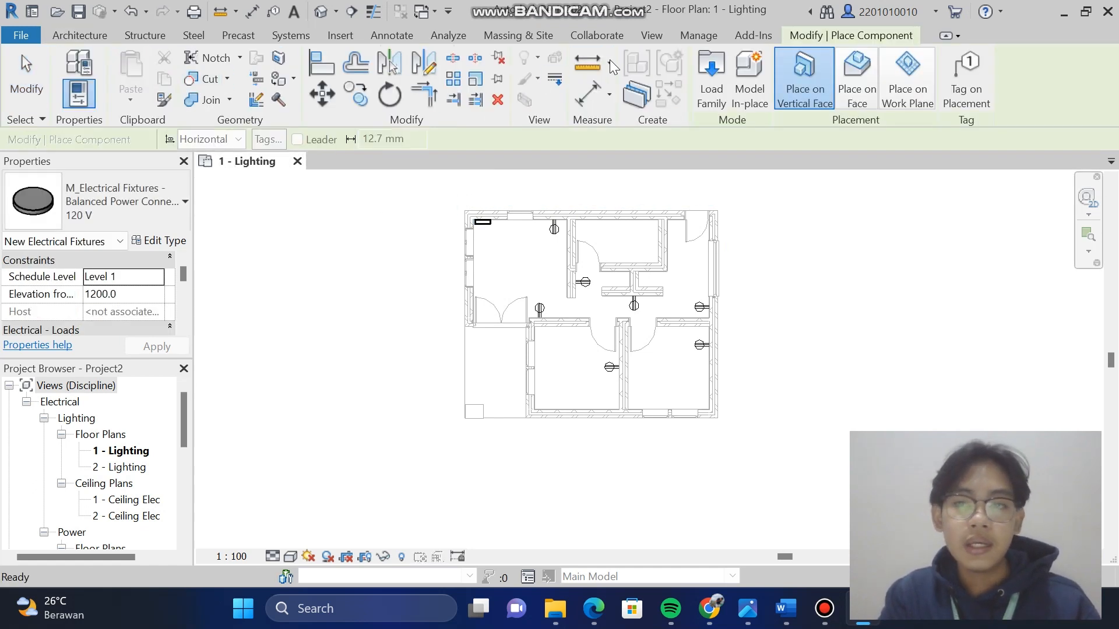
pyautogui.click(718, 58)
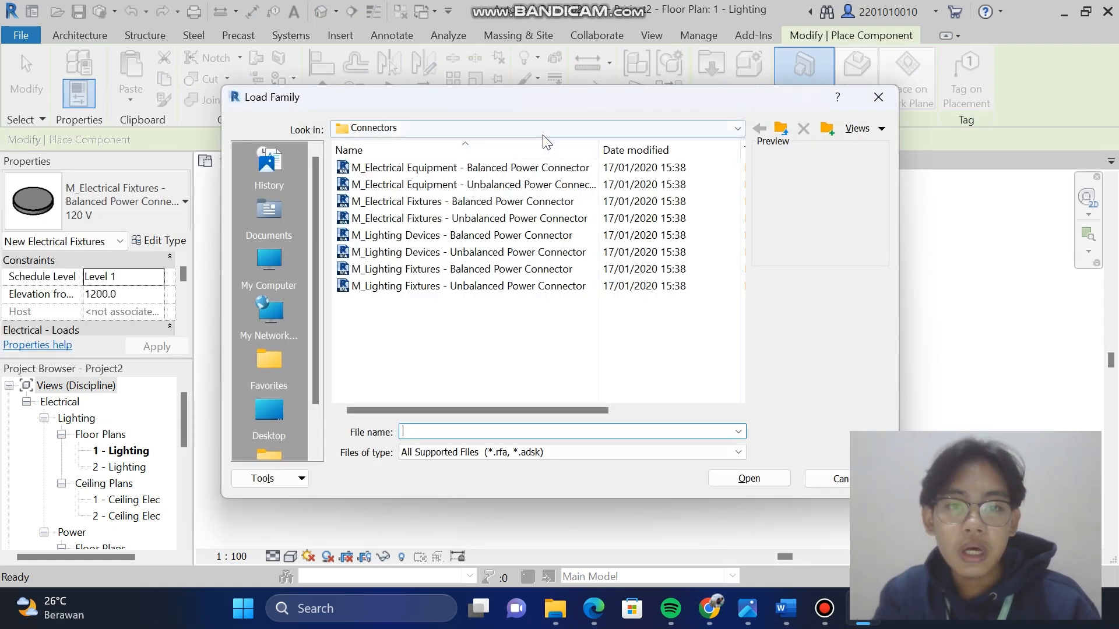
pyautogui.click(498, 128)
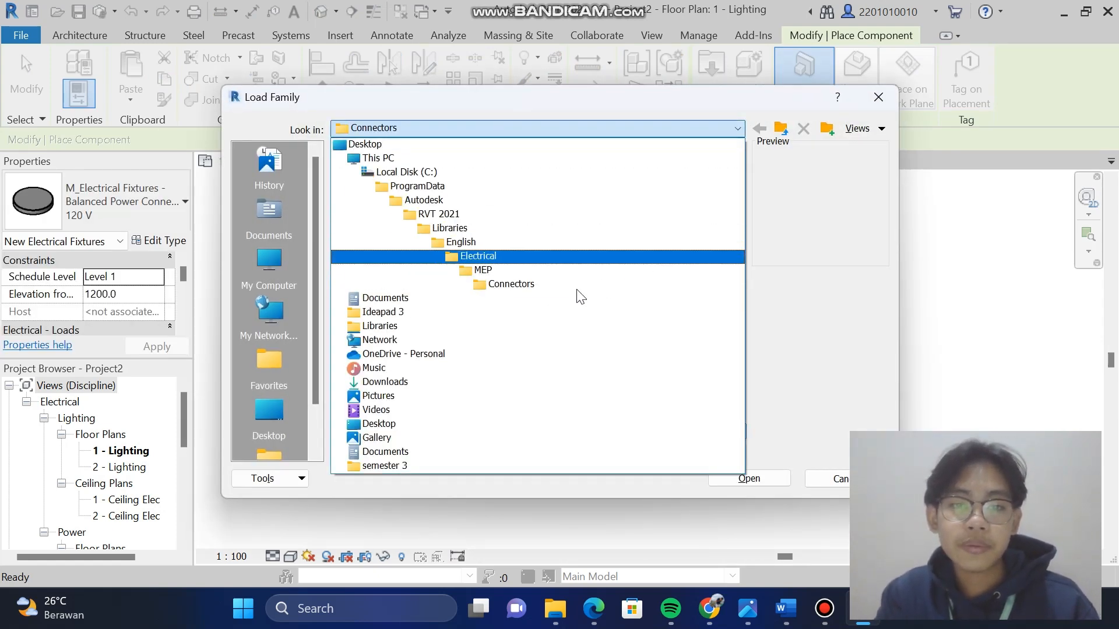
pyautogui.click(512, 271)
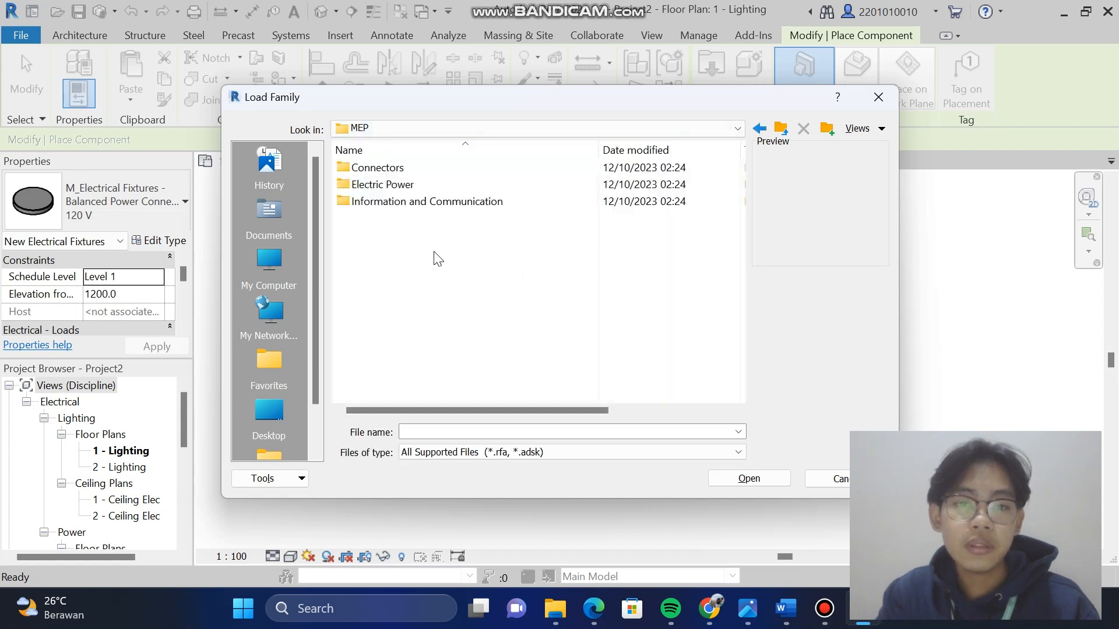
pyautogui.doubleClick(416, 170)
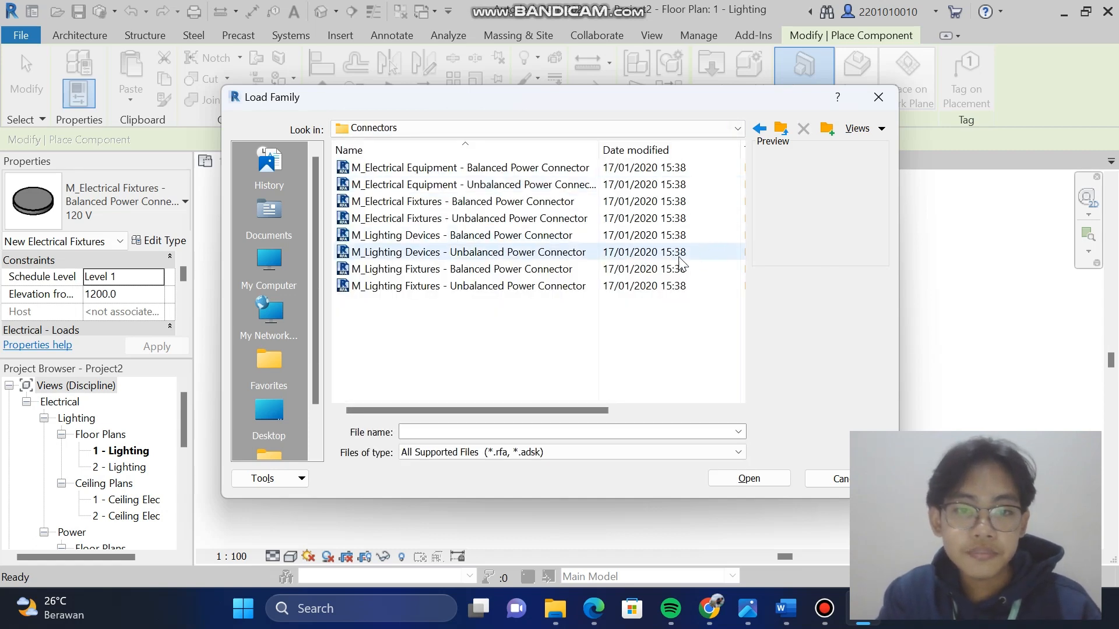
pyautogui.doubleClick(463, 236)
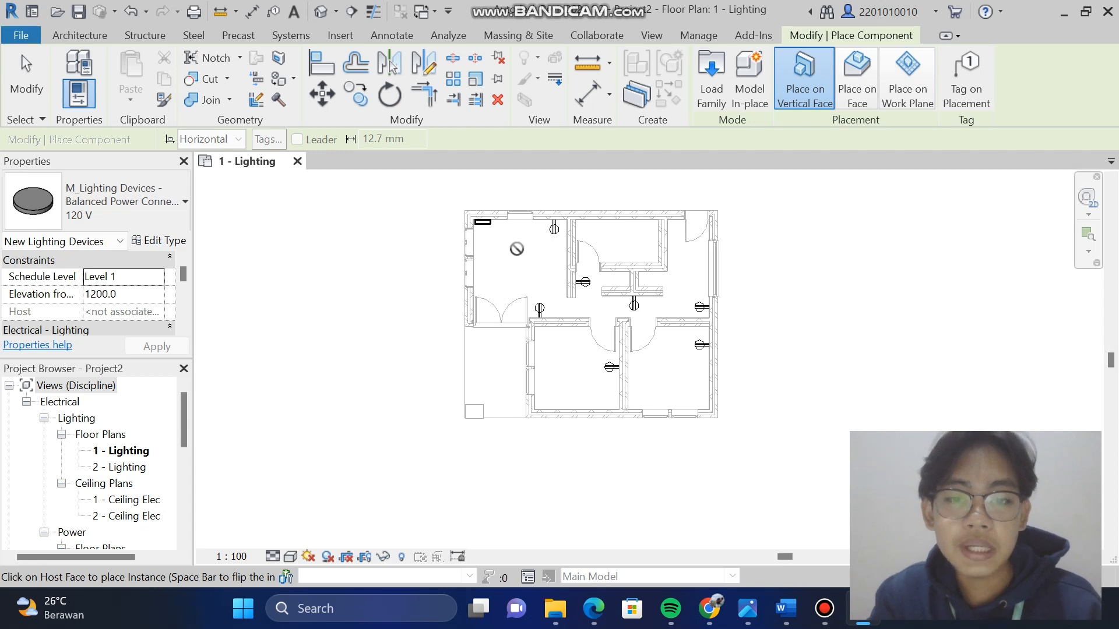
# Using face placement, put two 120 V lighting connectors in the upper-left room, one in the upper-middle room and two in the upper-right room
pyautogui.click(857, 74)
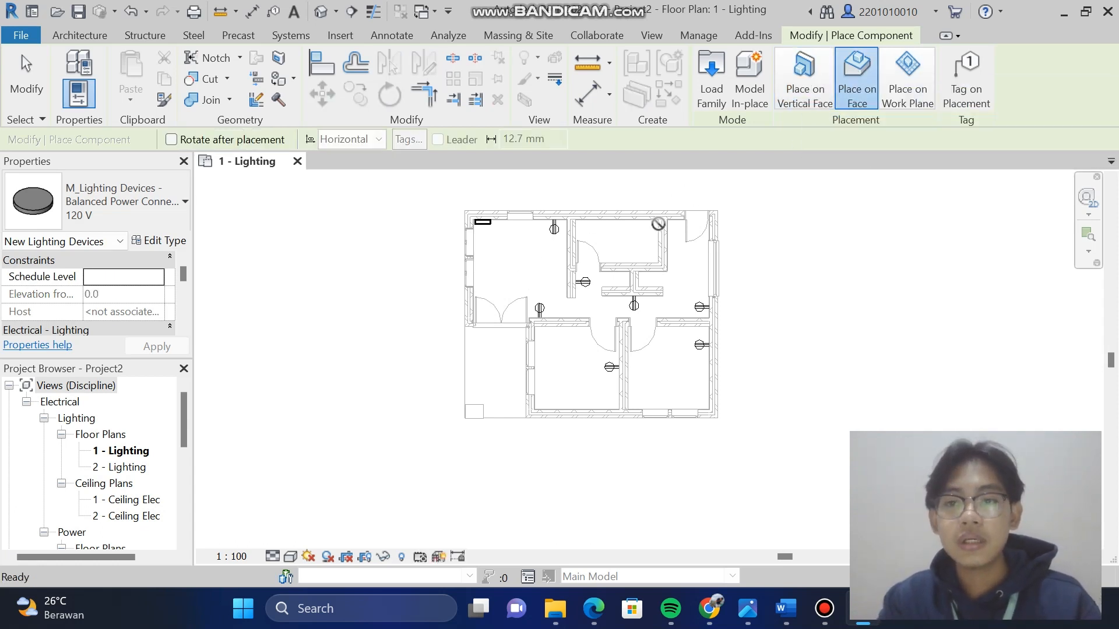
pyautogui.click(519, 243)
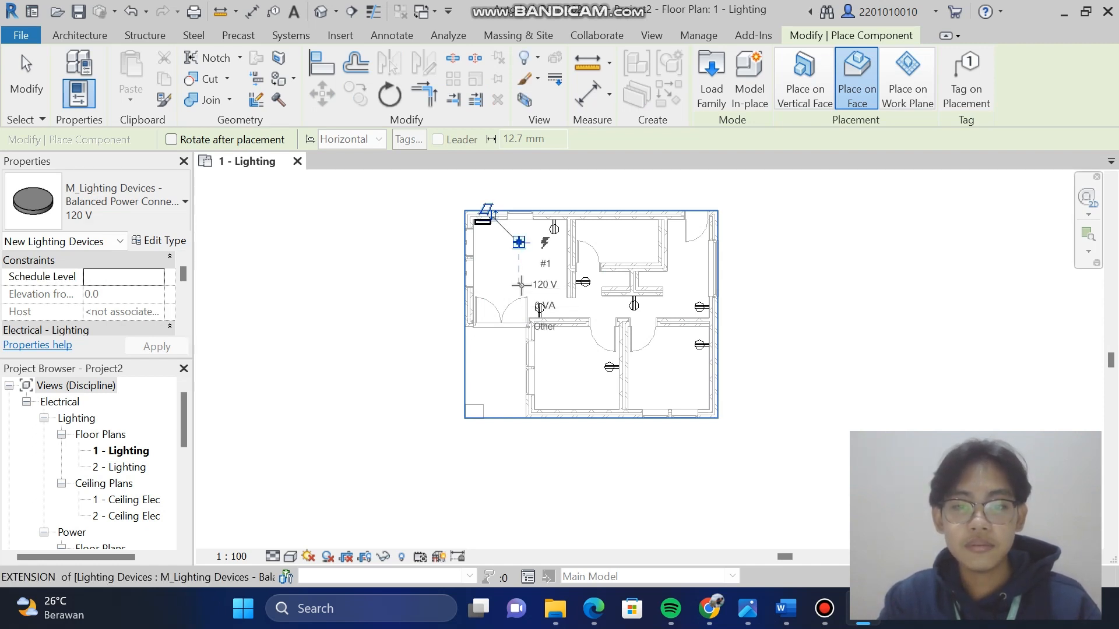
pyautogui.click(522, 285)
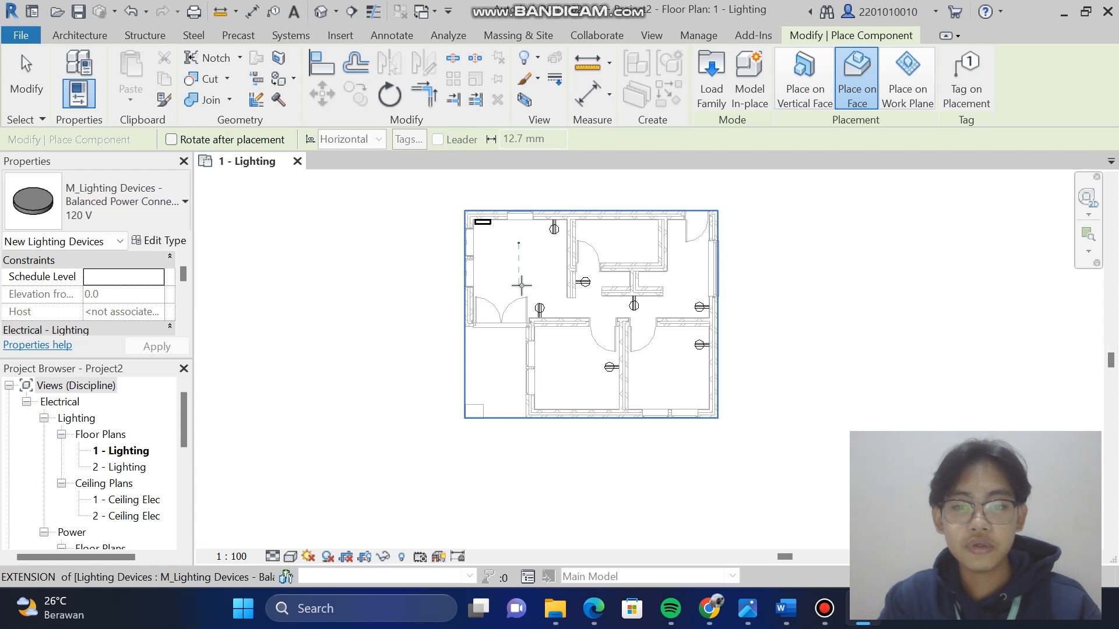
pyautogui.click(622, 243)
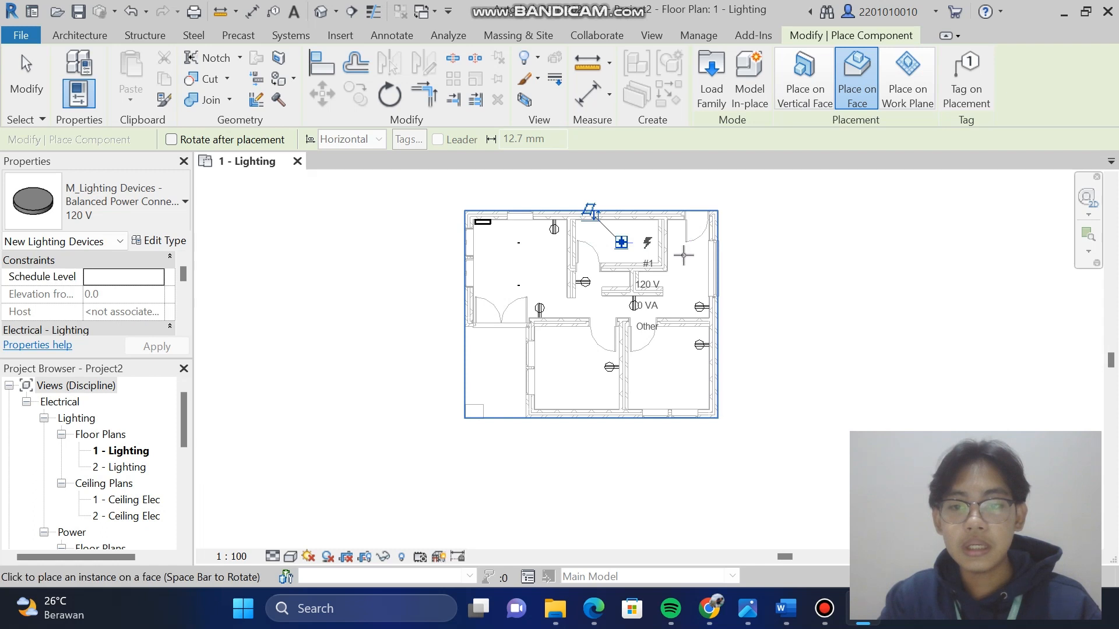
pyautogui.click(683, 255)
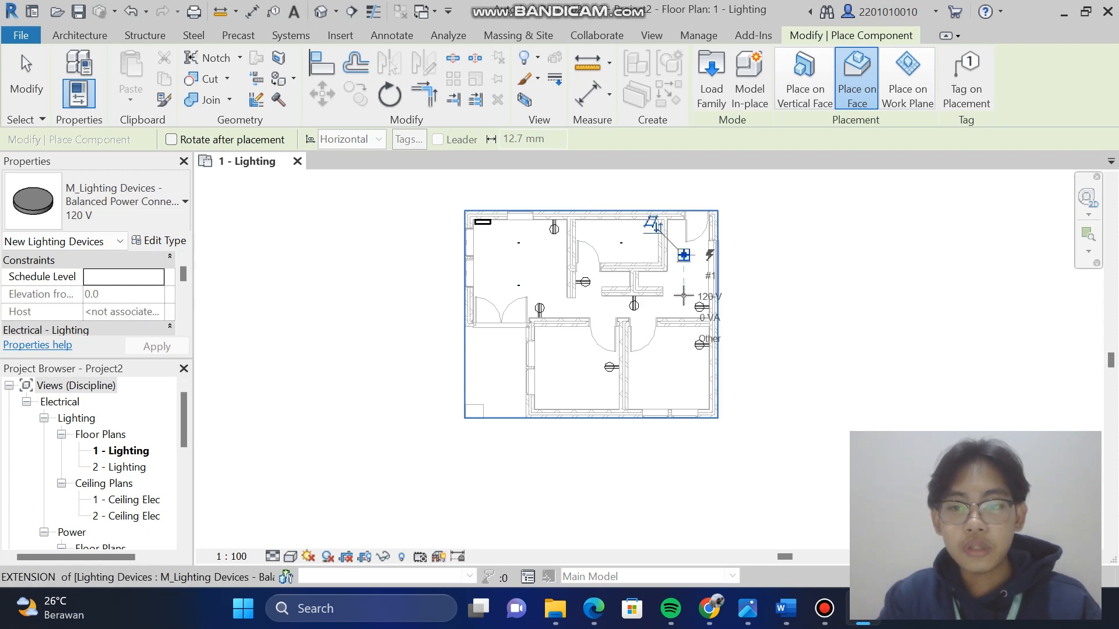
pyautogui.click(683, 295)
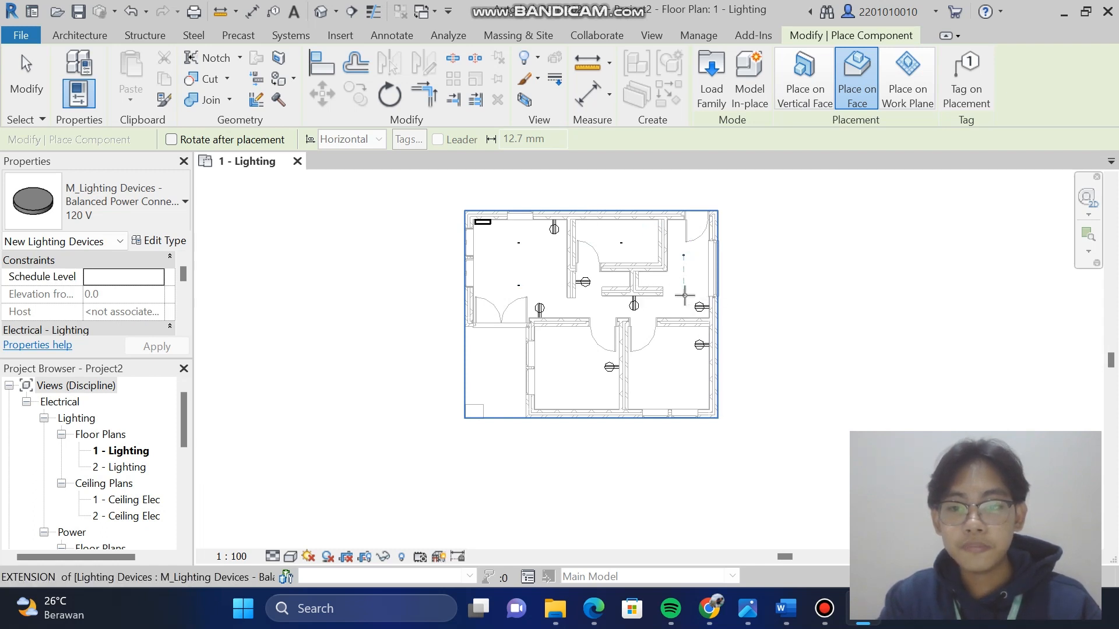
# Place two lighting connectors in each lower room, one on the porch and one in the hallway, and end placement
pyautogui.click(669, 346)
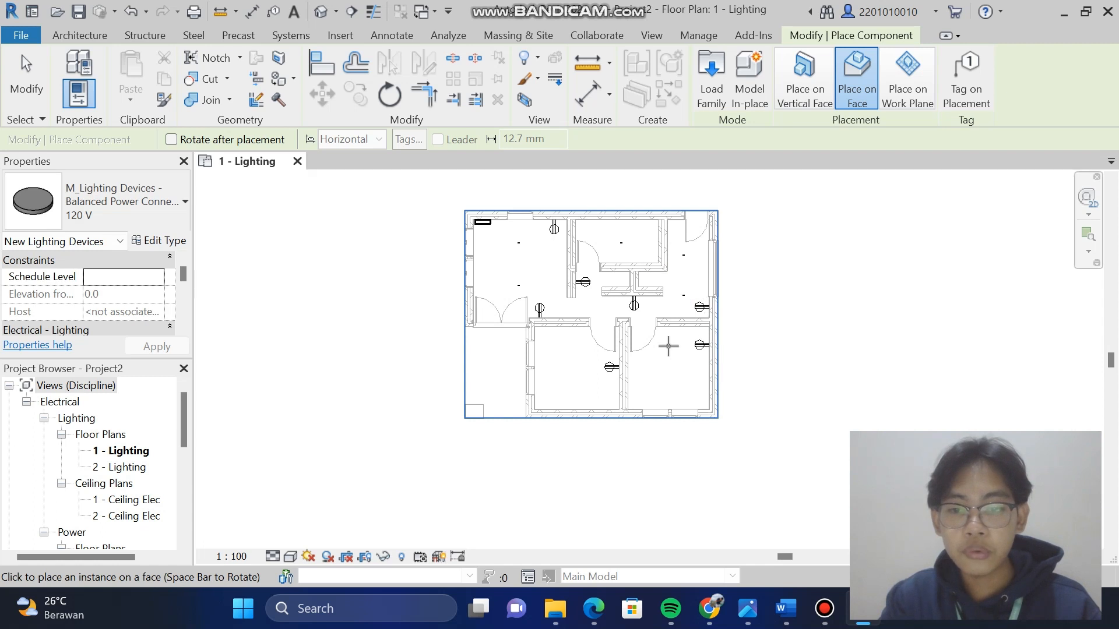
pyautogui.click(675, 386)
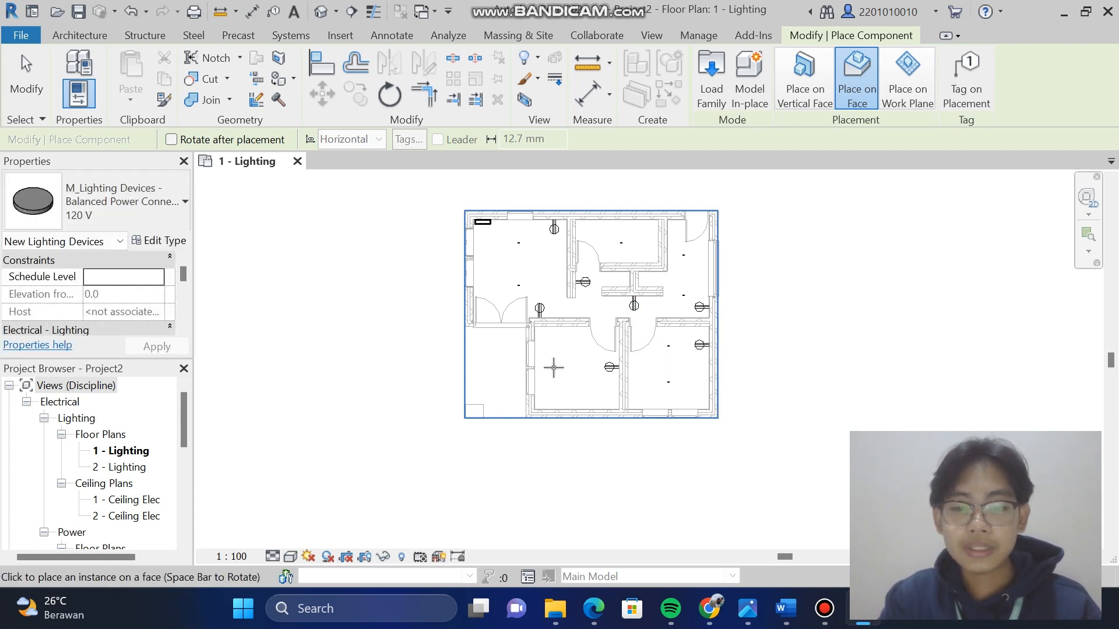
pyautogui.click(580, 367)
pyautogui.click(591, 367)
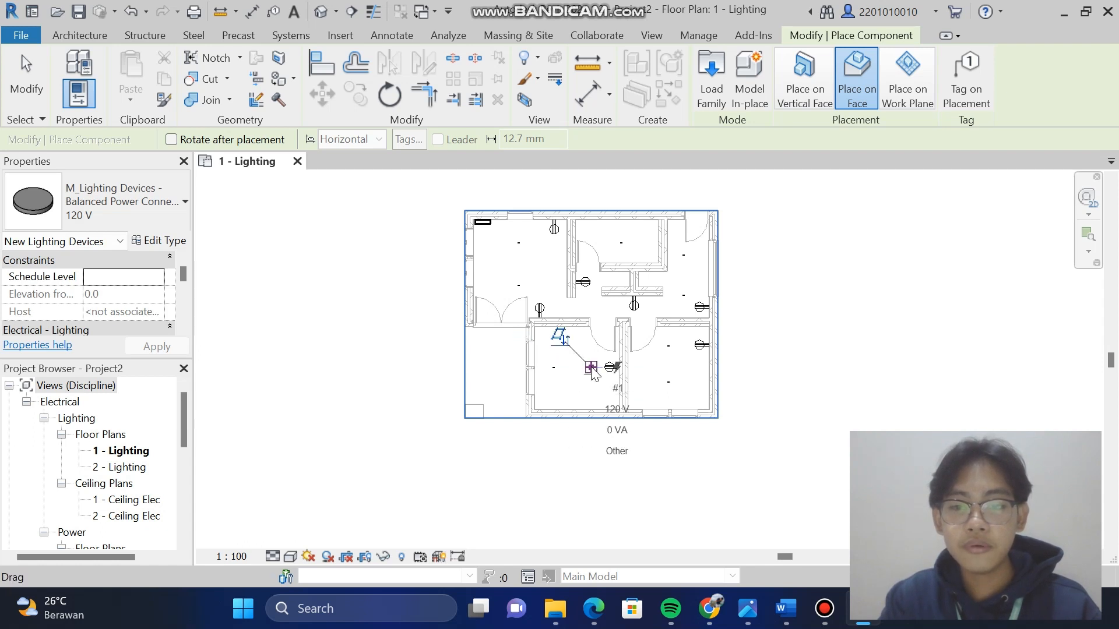
pyautogui.click(497, 368)
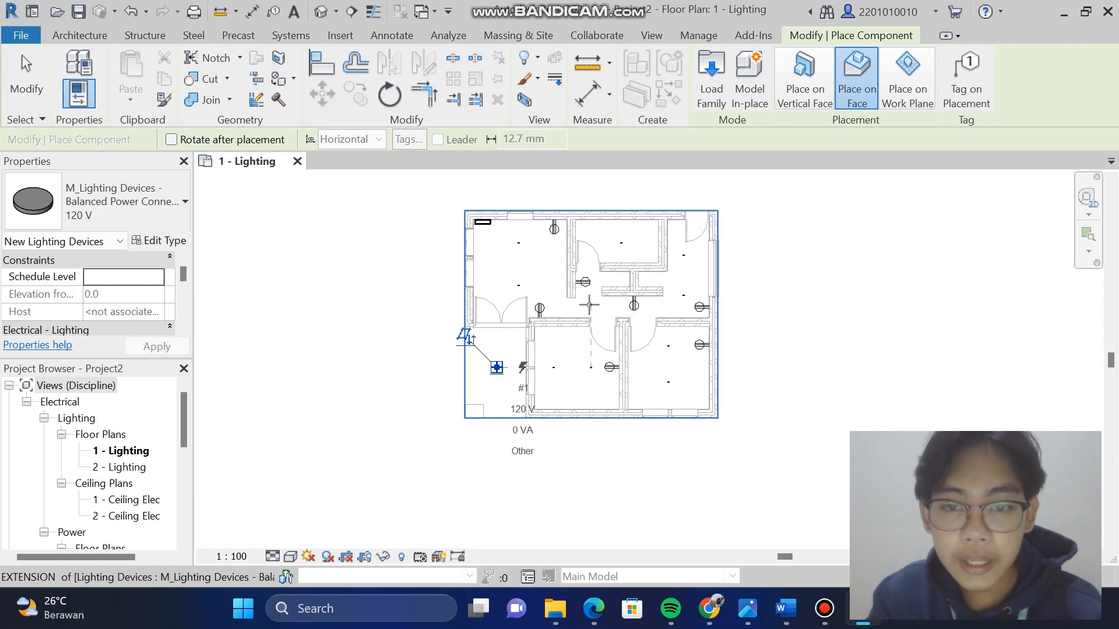
pyautogui.click(590, 303)
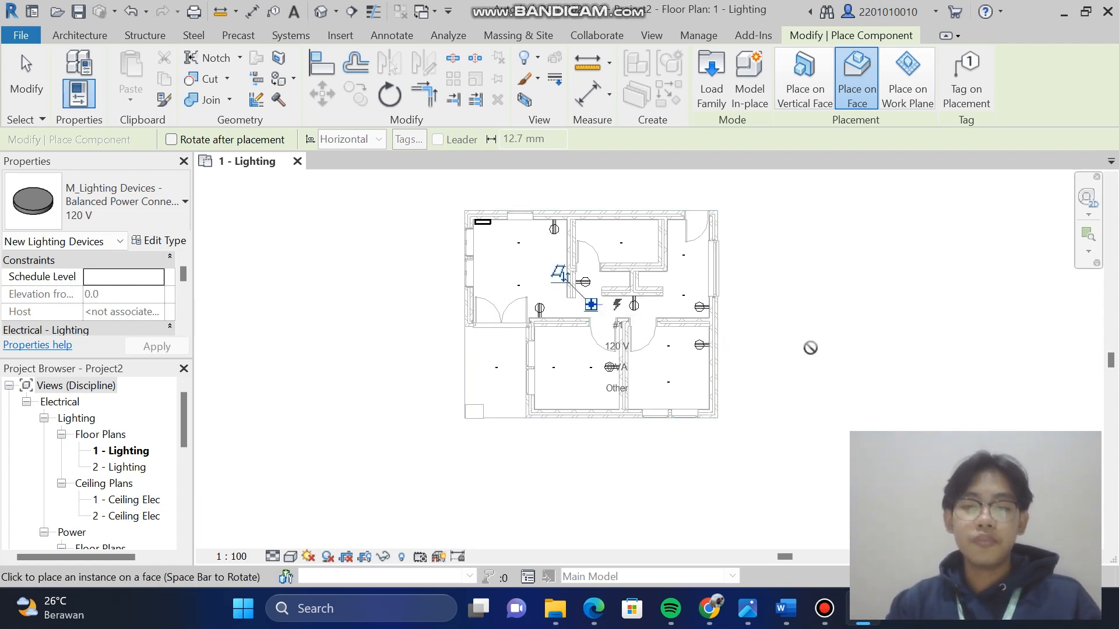
pyautogui.press('Escape')
pyautogui.press('Escape')
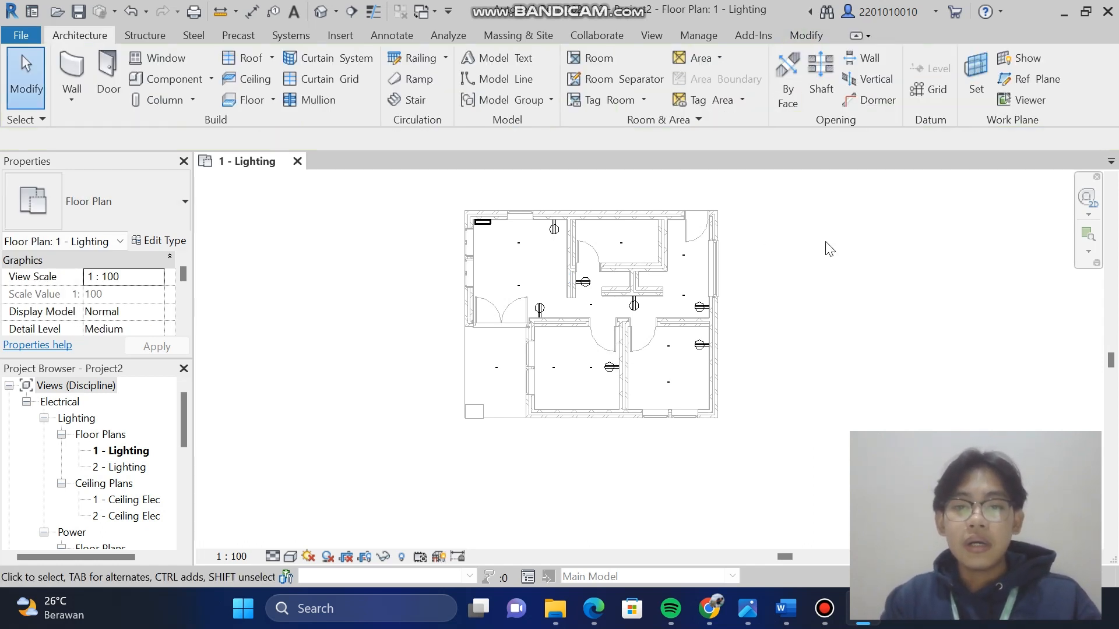
# Create a power circuit from the upper lighting connector in the double-door room, adding the room's second connector and the hallway connector
pyautogui.scroll(5, 554, 331)
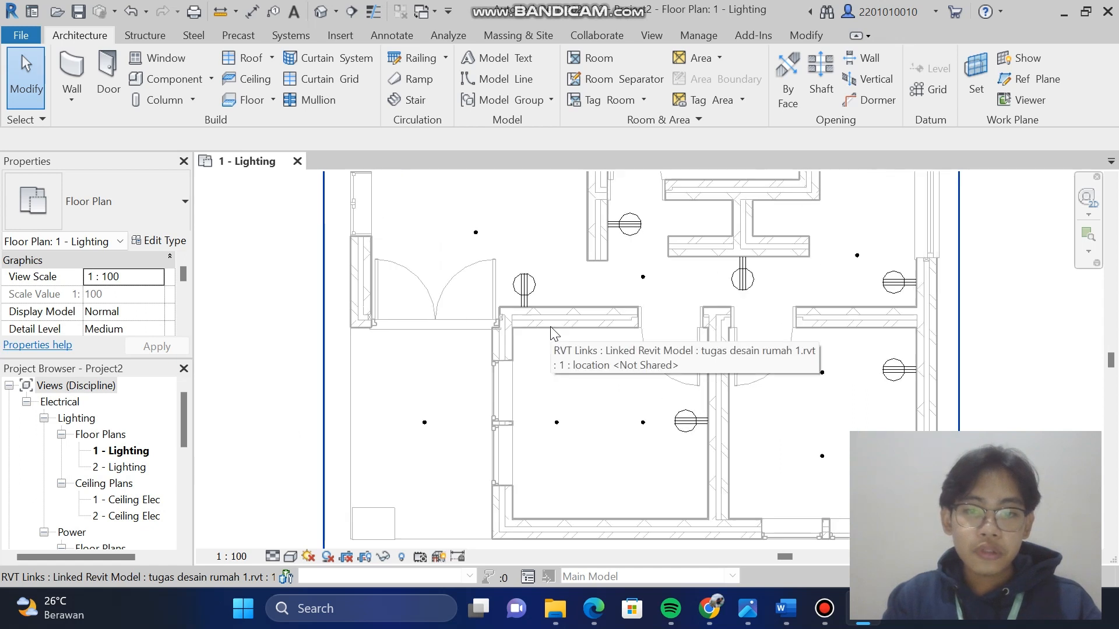
pyautogui.scroll(-5, 679, 287)
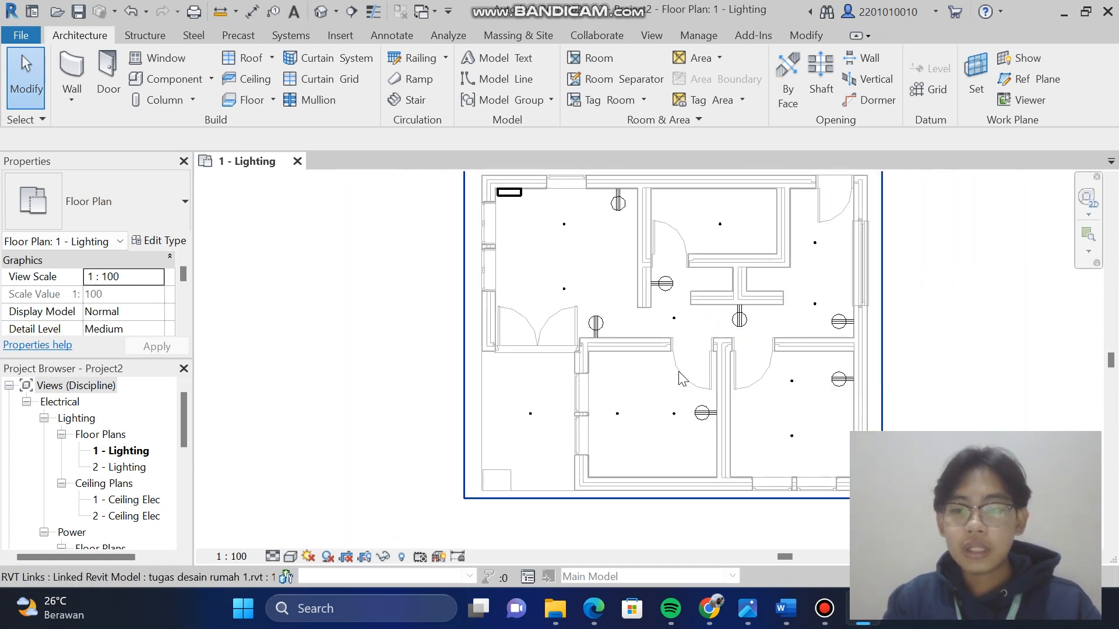
pyautogui.scroll(-1, 841, 326)
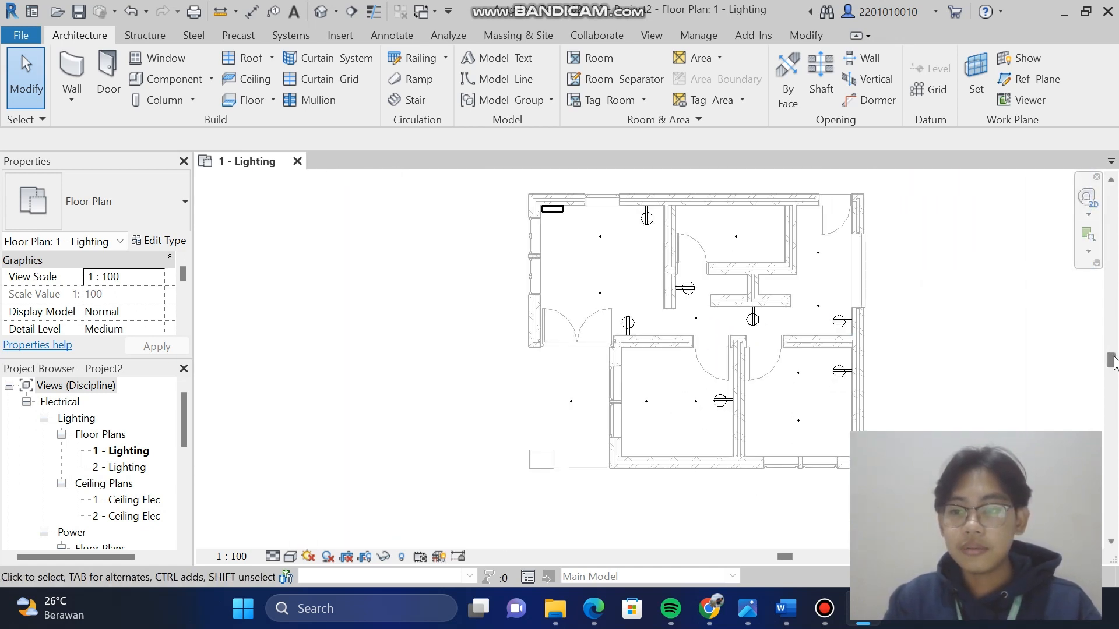
pyautogui.moveTo(1112, 360); pyautogui.dragTo(1113, 354)
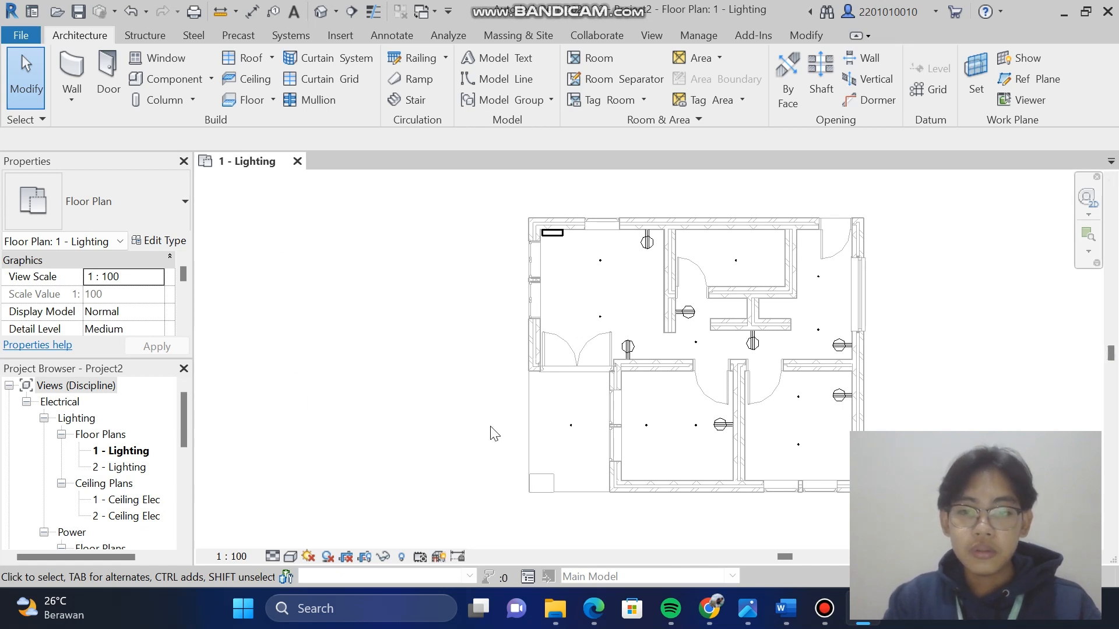
pyautogui.click(600, 261)
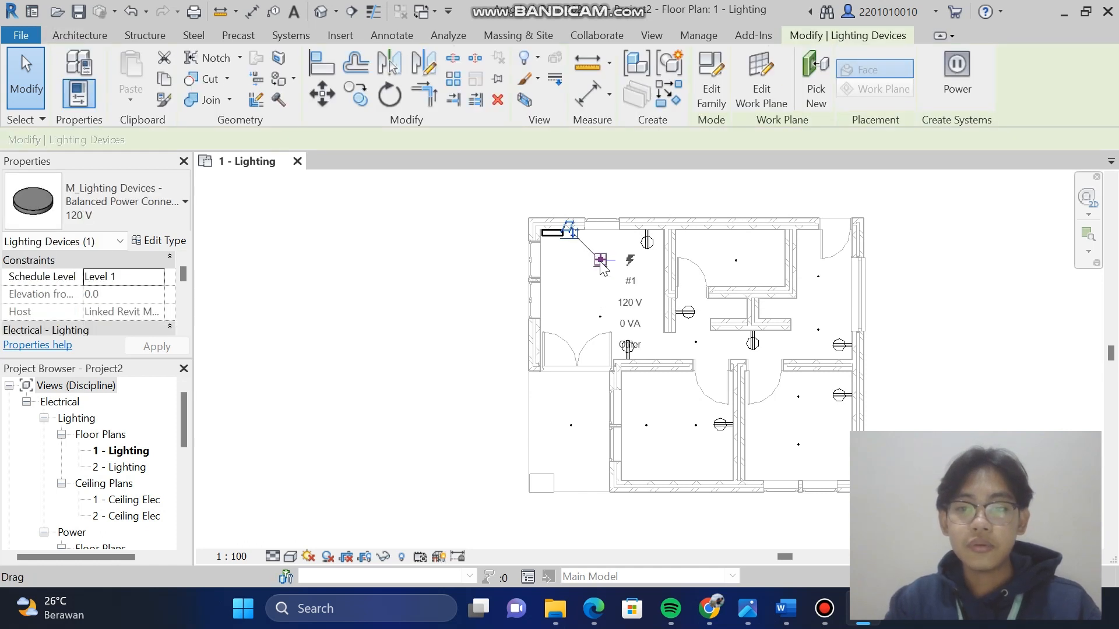
pyautogui.click(959, 72)
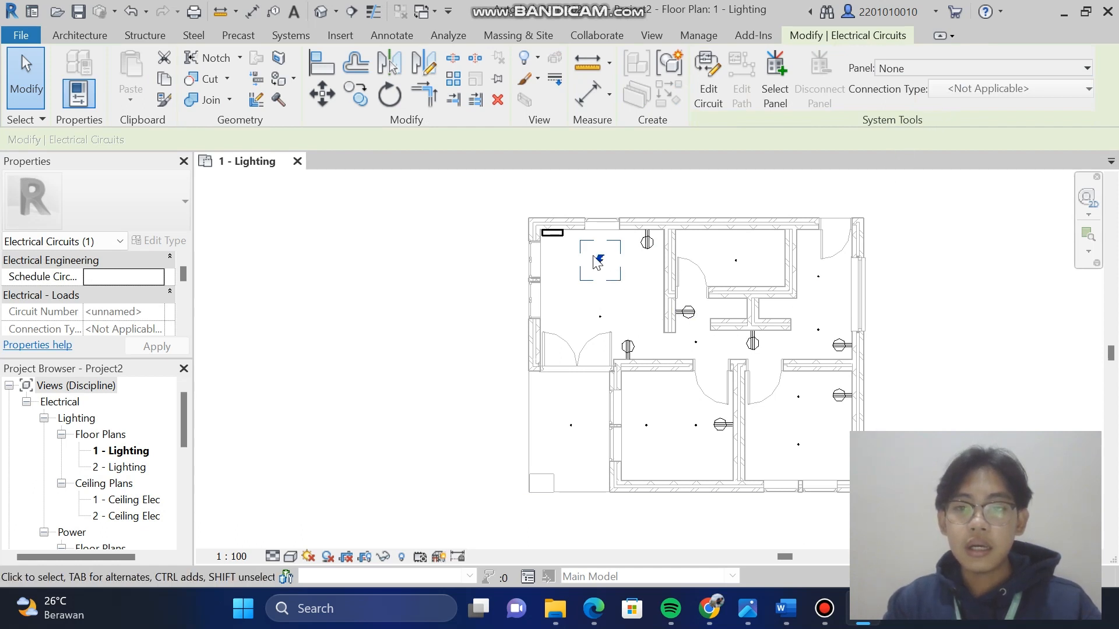
pyautogui.click(706, 67)
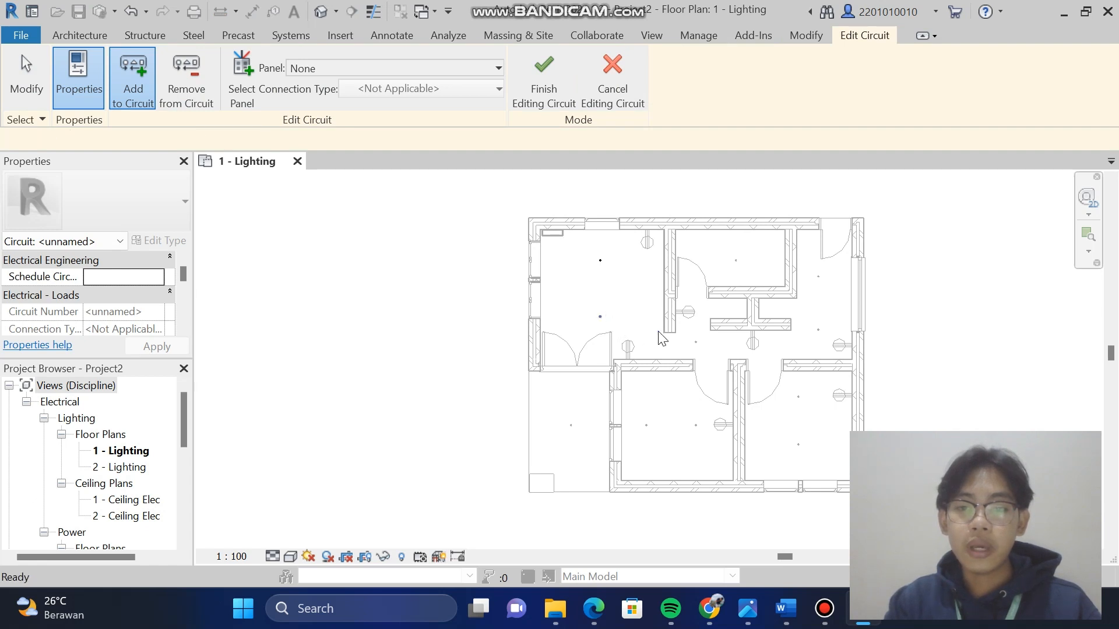
pyautogui.click(695, 341)
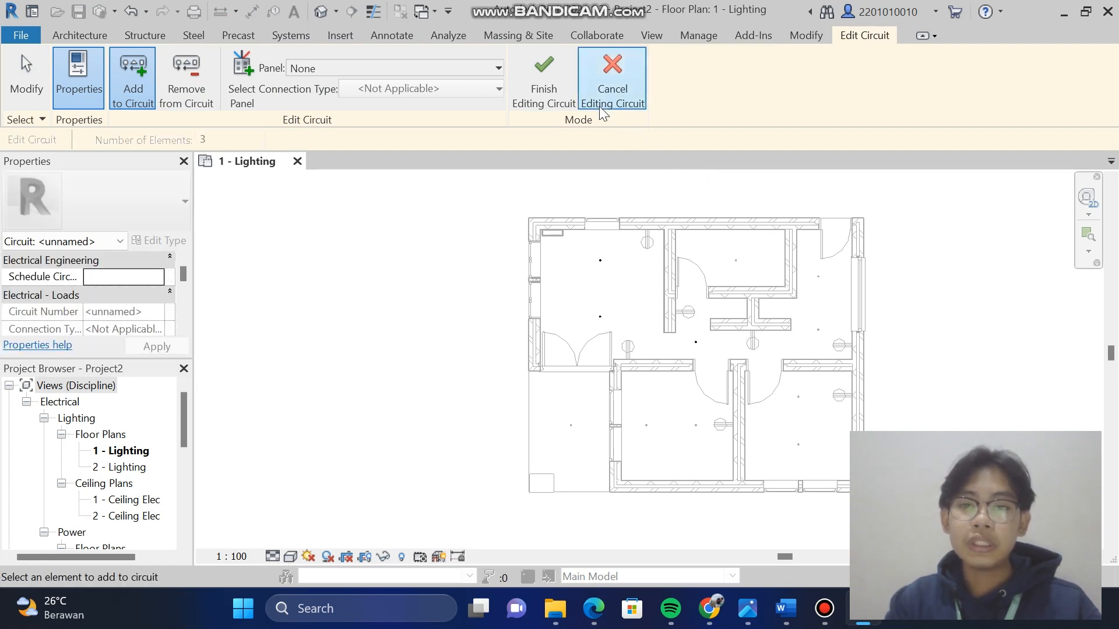
pyautogui.click(545, 76)
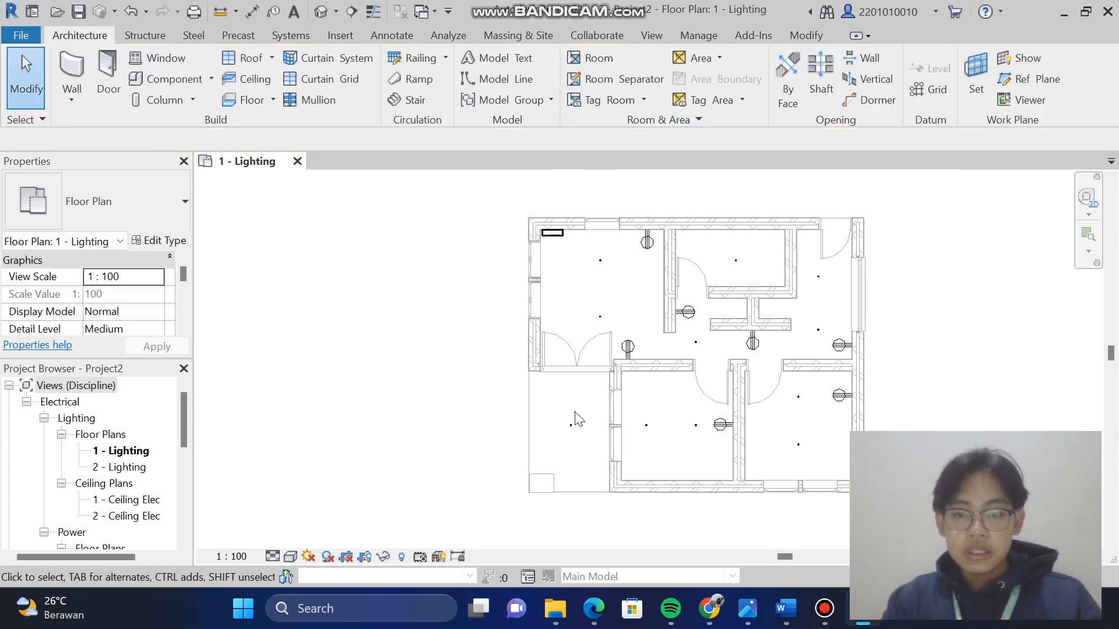
# Create a power circuit for the porch lighting connector and another circuit joining the two connectors in the lower-left room
pyautogui.click(570, 426)
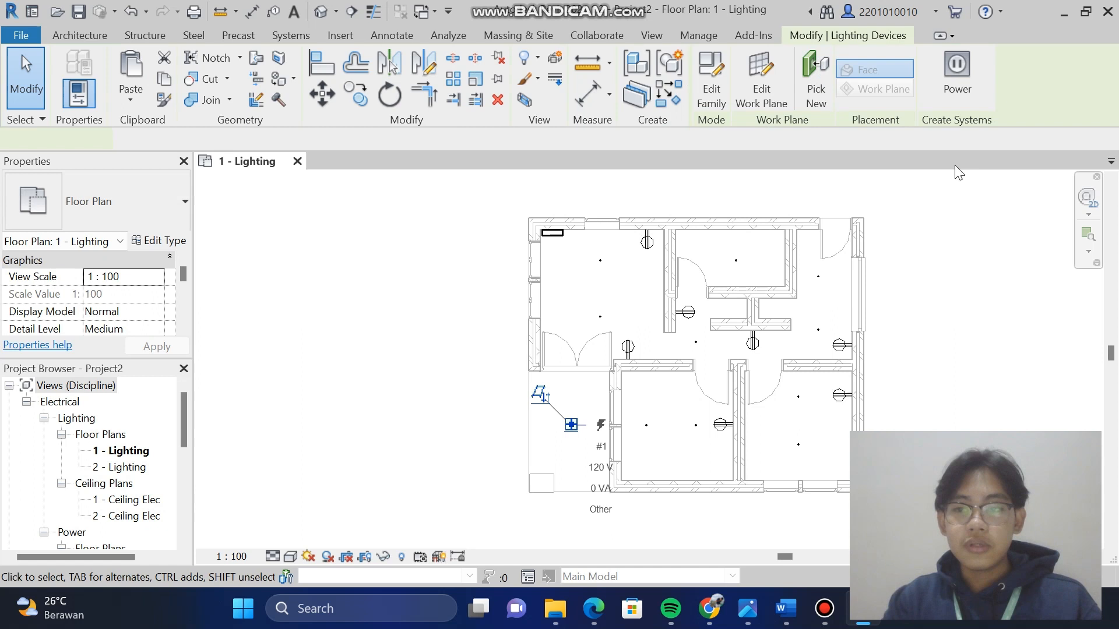
pyautogui.click(951, 88)
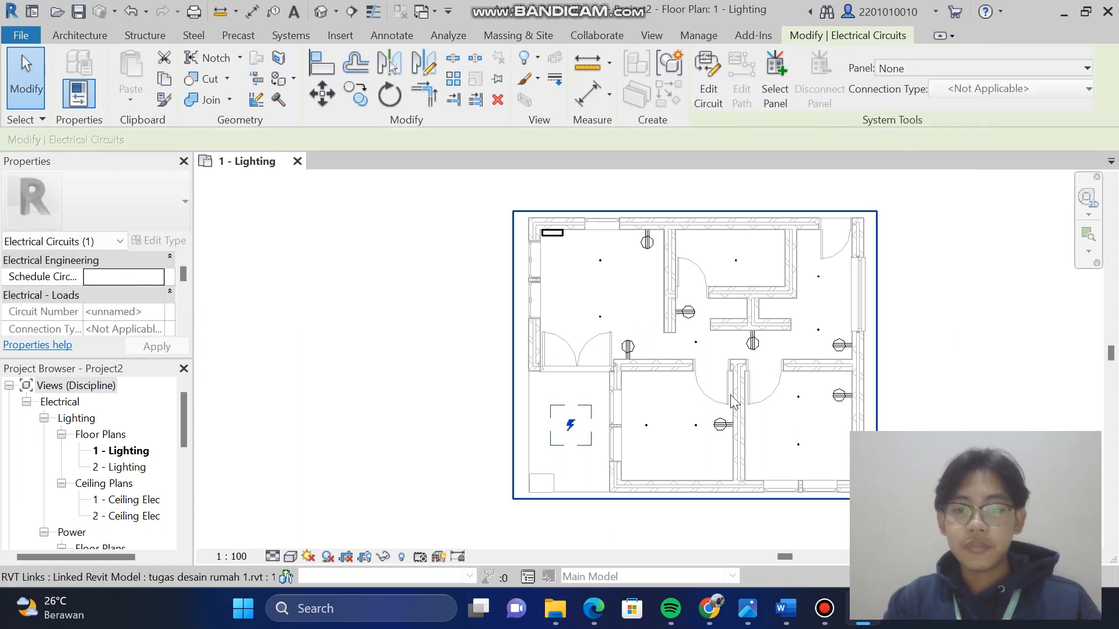
pyautogui.click(646, 425)
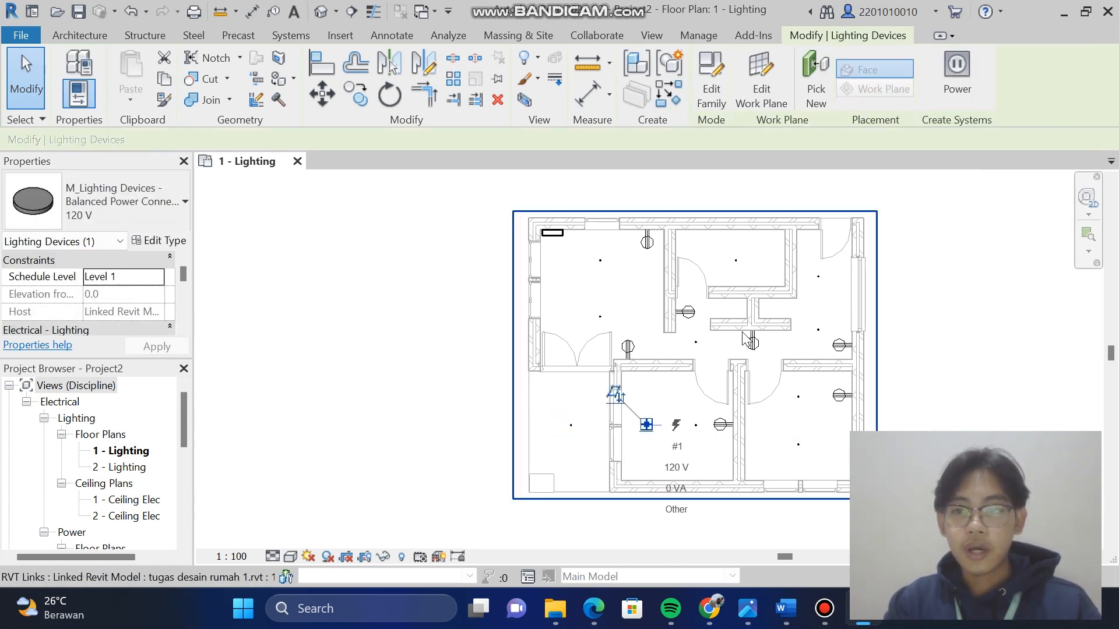
pyautogui.click(960, 66)
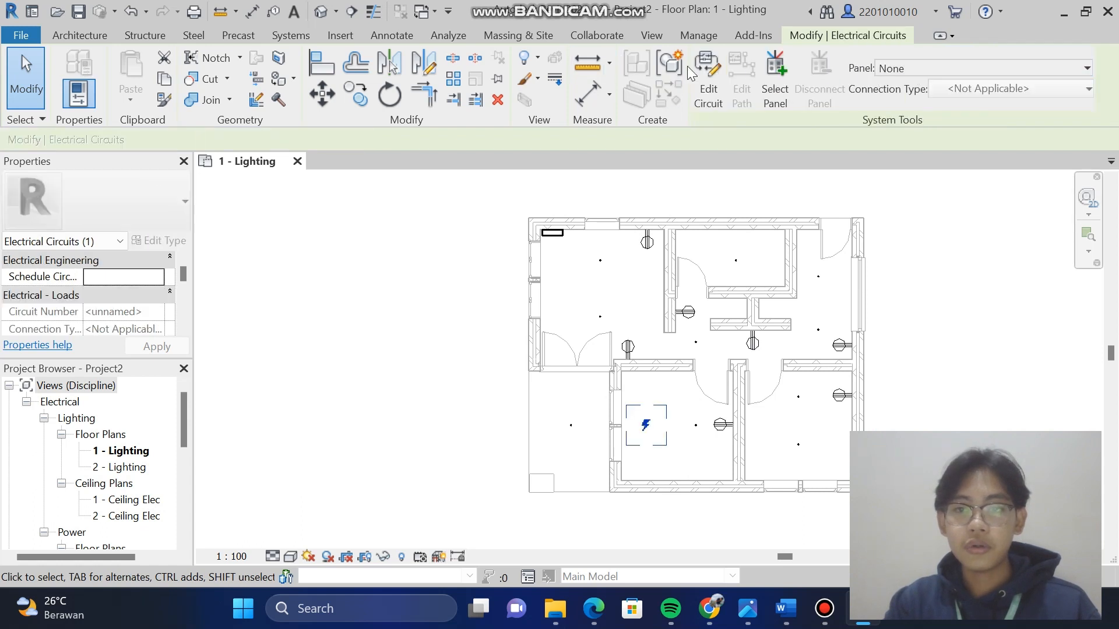
pyautogui.click(708, 67)
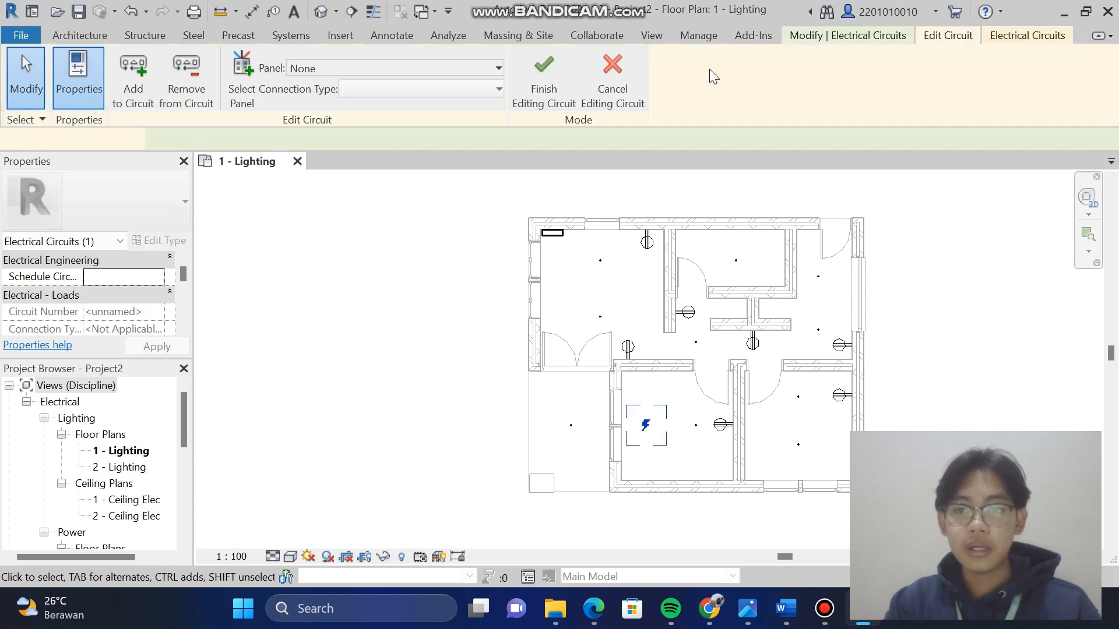
pyautogui.click(696, 425)
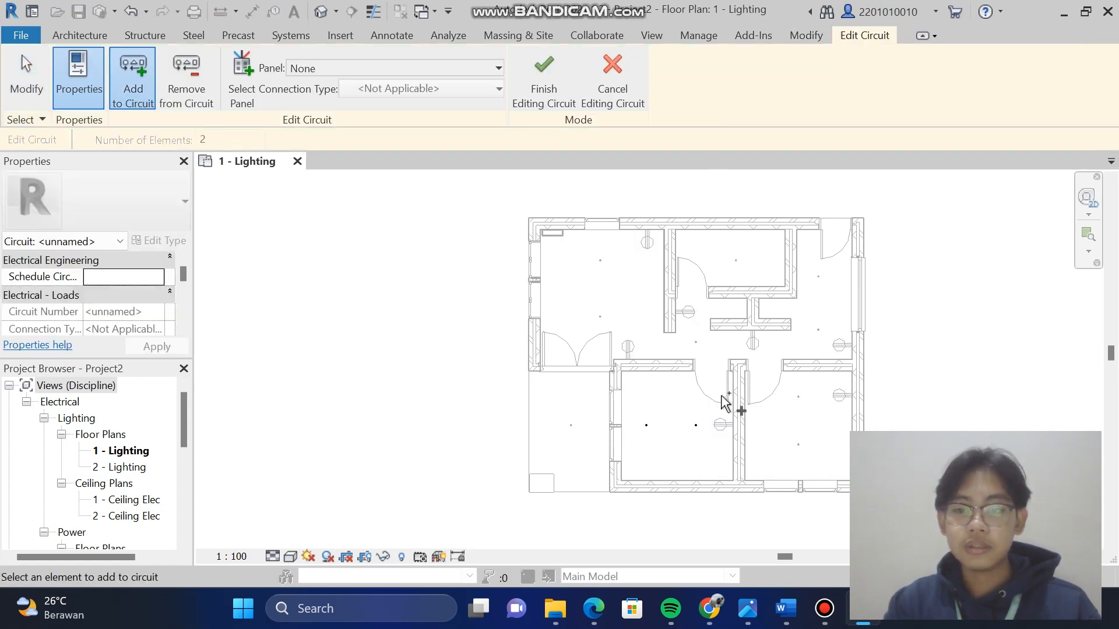
pyautogui.click(540, 65)
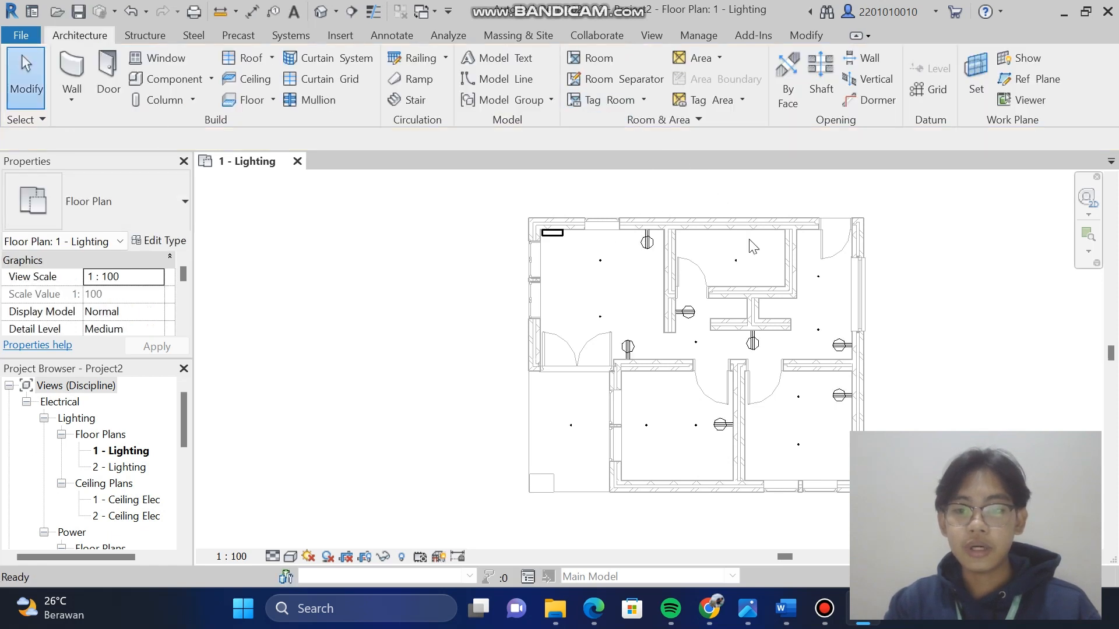
# Create a power circuit from the lower lighting connector in the lower-right room and add the room's upper connector to it
pyautogui.click(799, 446)
pyautogui.click(950, 84)
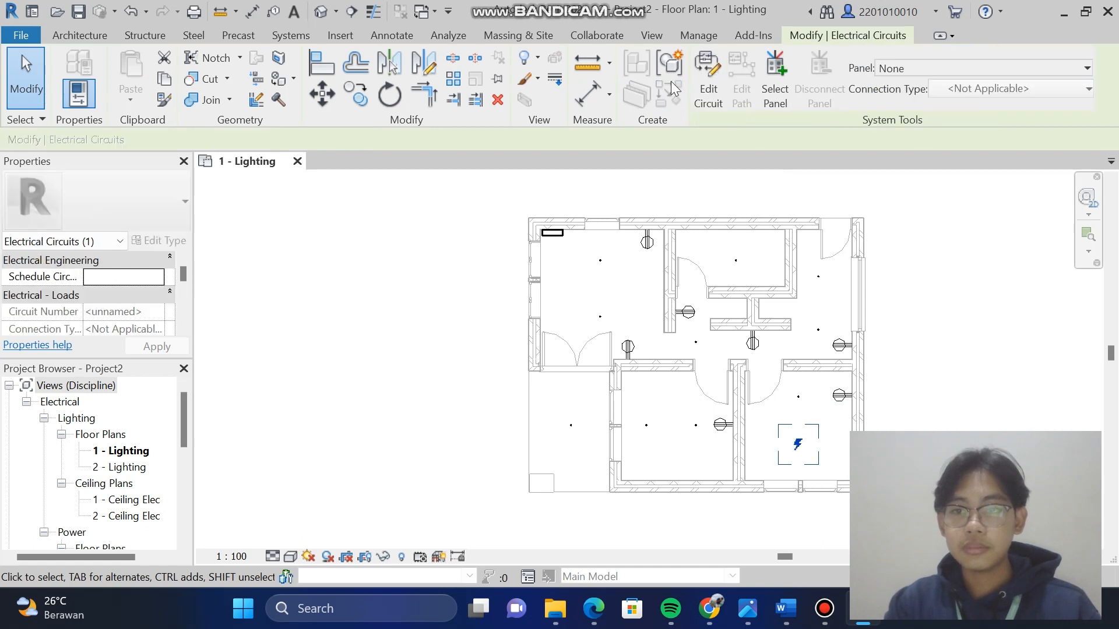
pyautogui.click(714, 87)
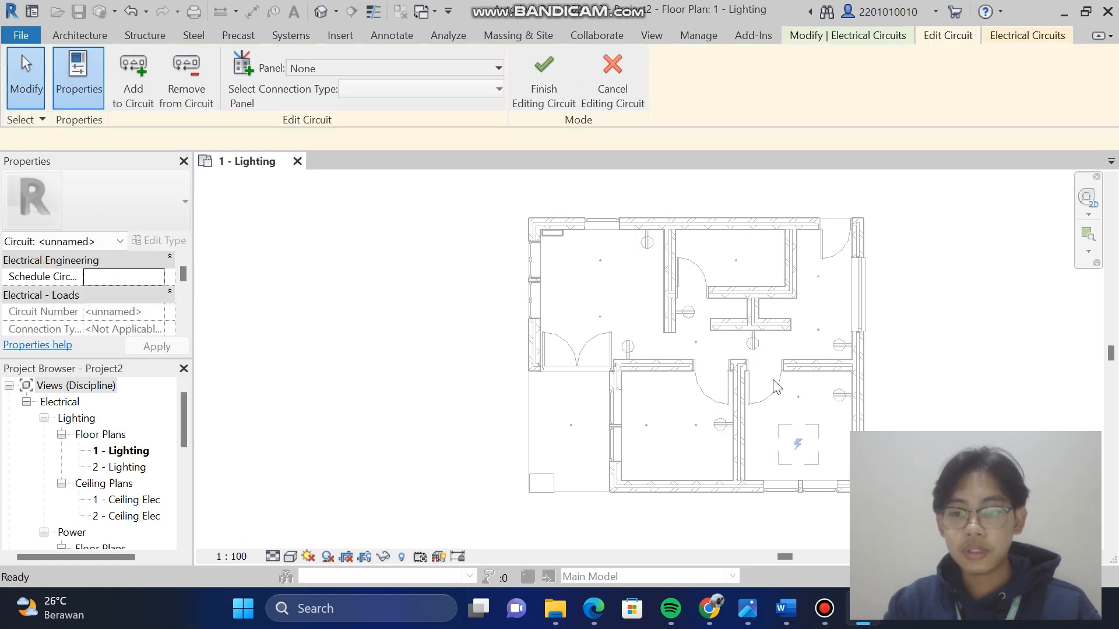
pyautogui.click(799, 398)
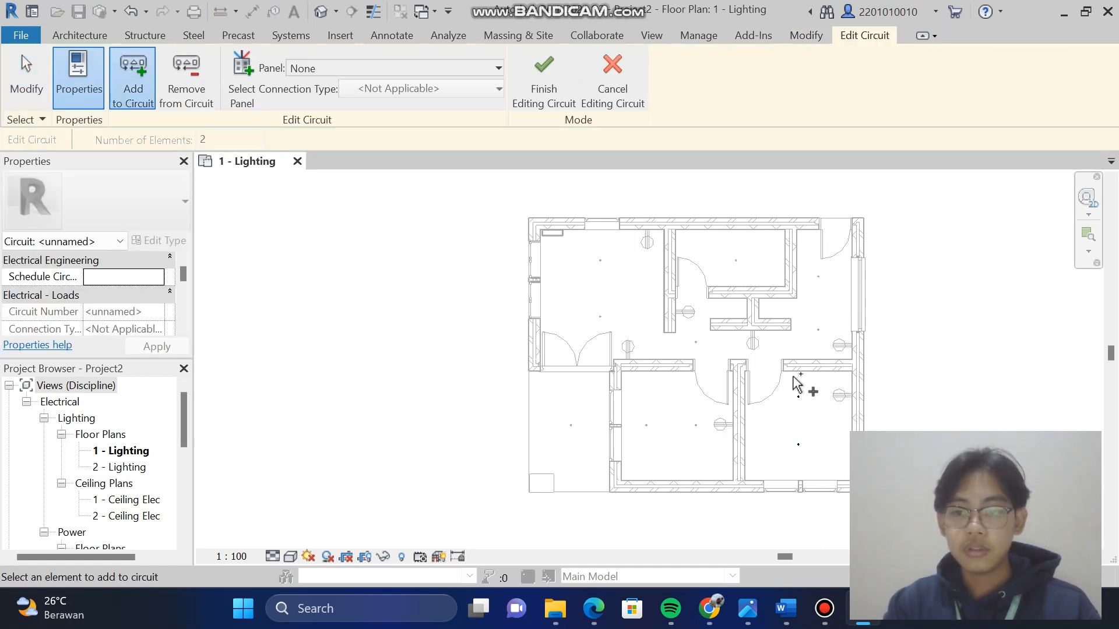
pyautogui.click(537, 74)
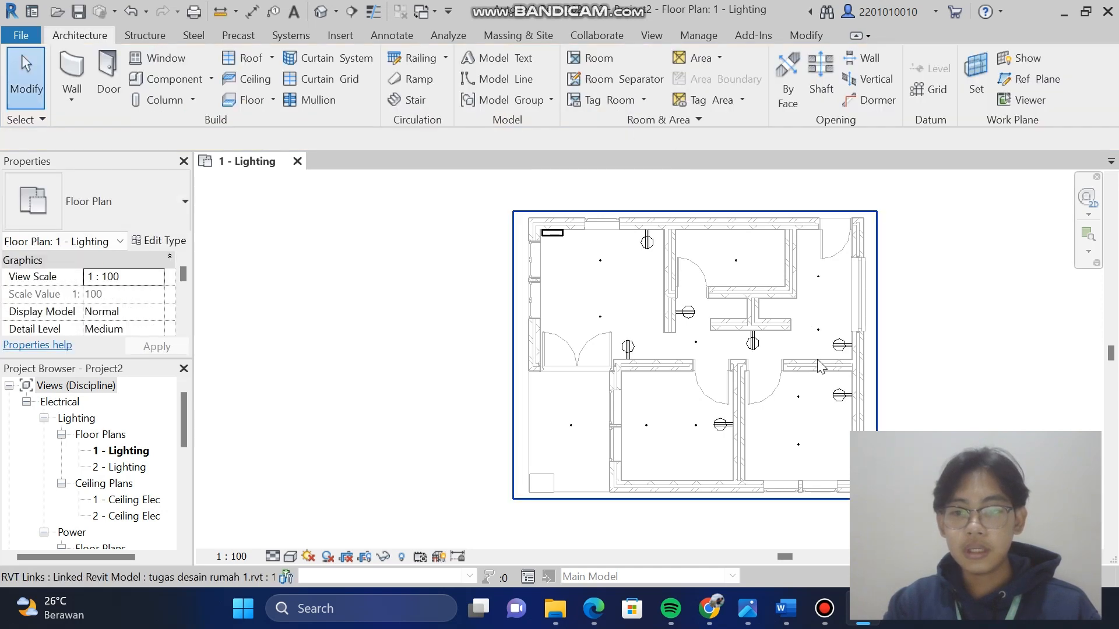
# Create power circuits for both lighting connectors in the upper-right room, adding the upper connector to the lower connector's circuit
pyautogui.click(820, 280)
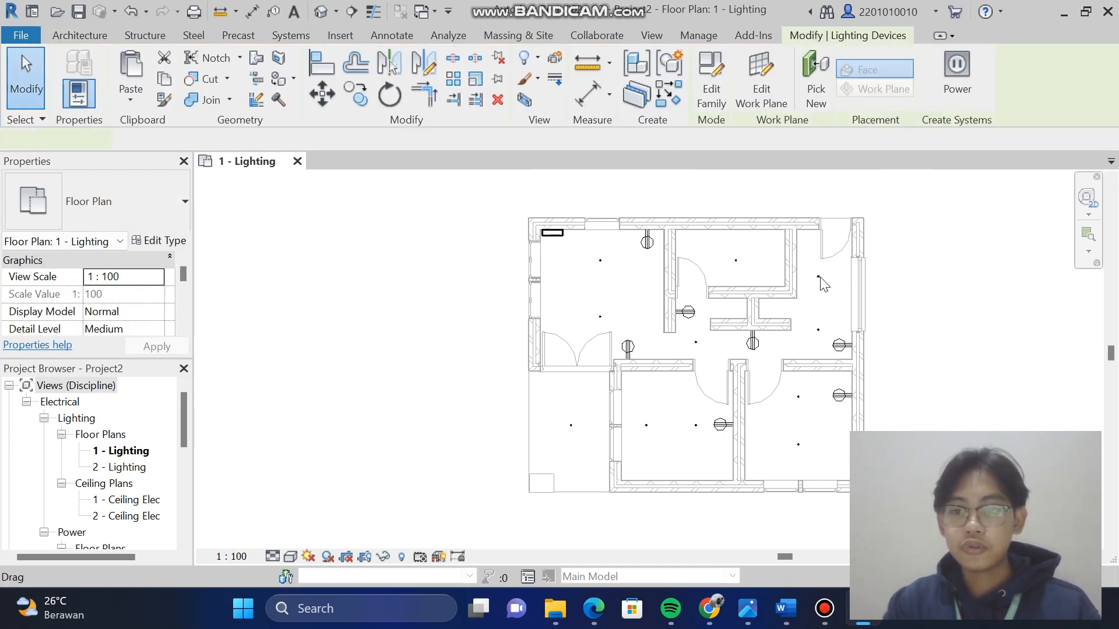
pyautogui.click(956, 75)
pyautogui.click(820, 334)
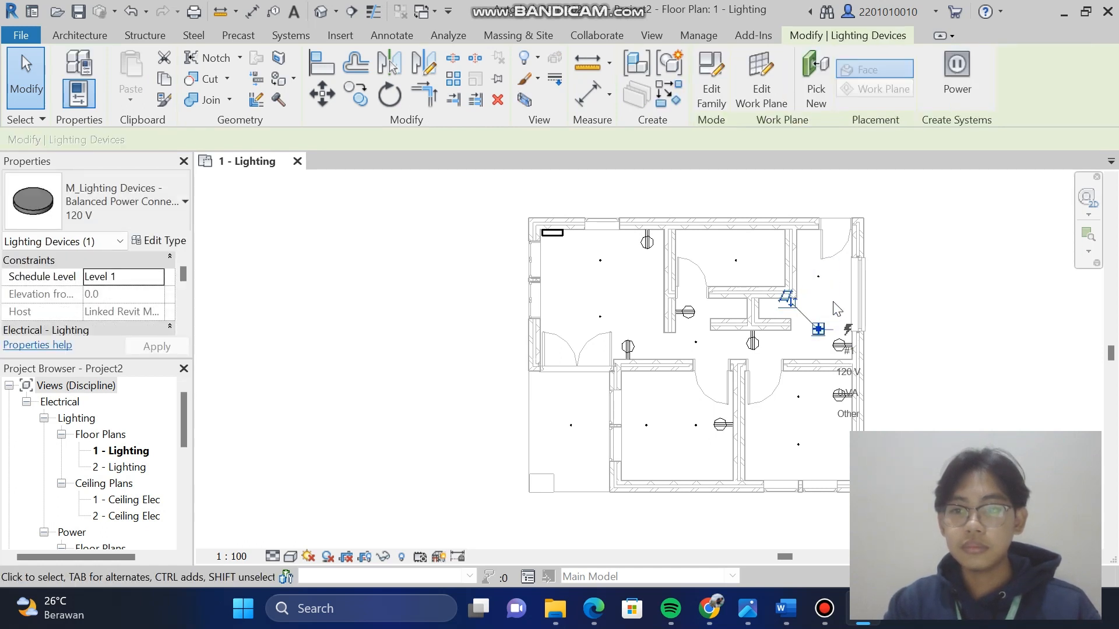
pyautogui.click(958, 72)
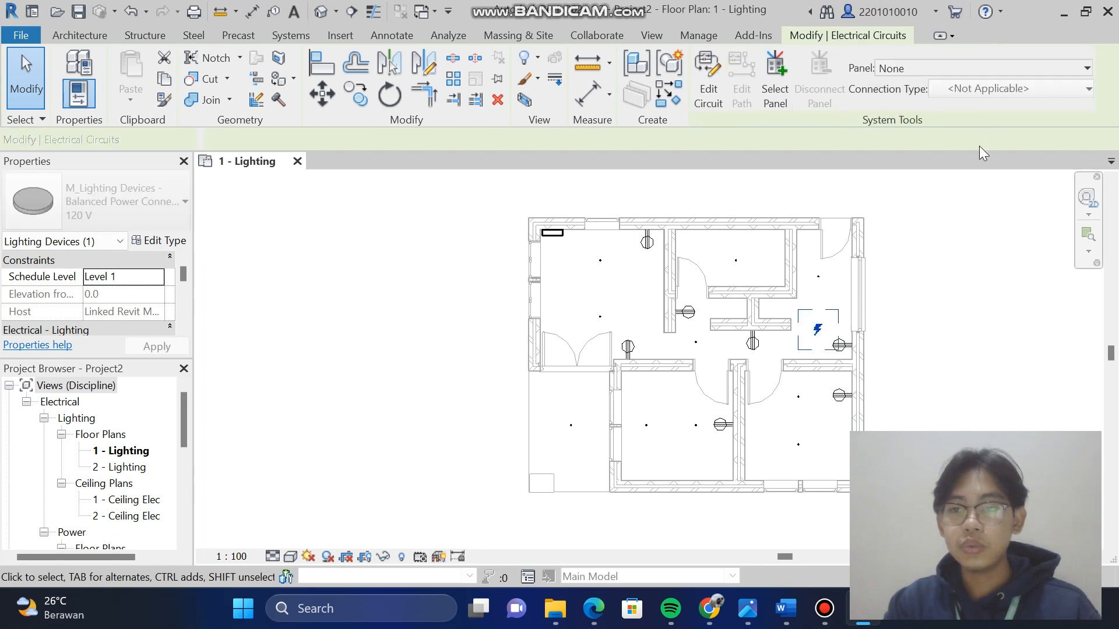
pyautogui.click(711, 75)
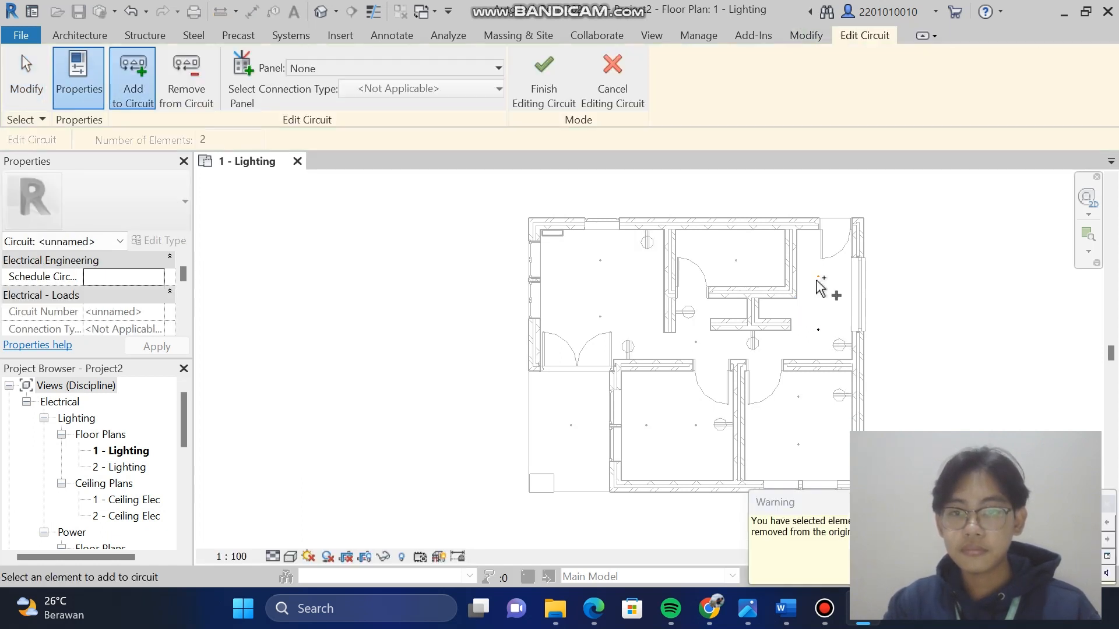
pyautogui.click(544, 76)
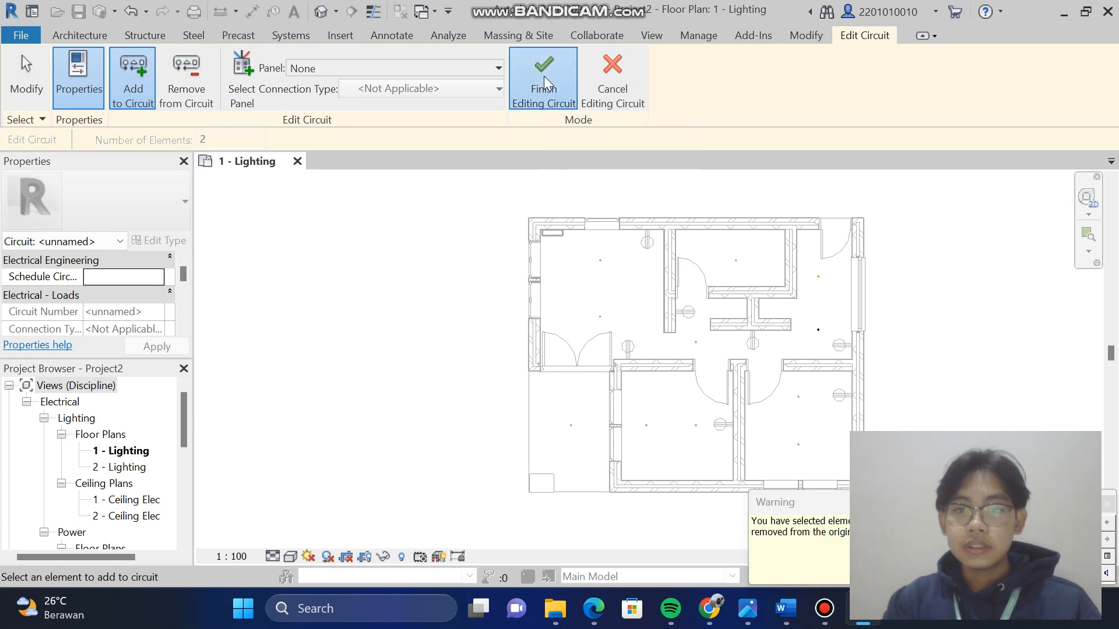
# Create a power circuit for the single lighting connector in the upper-middle room and deselect it
pyautogui.click(736, 262)
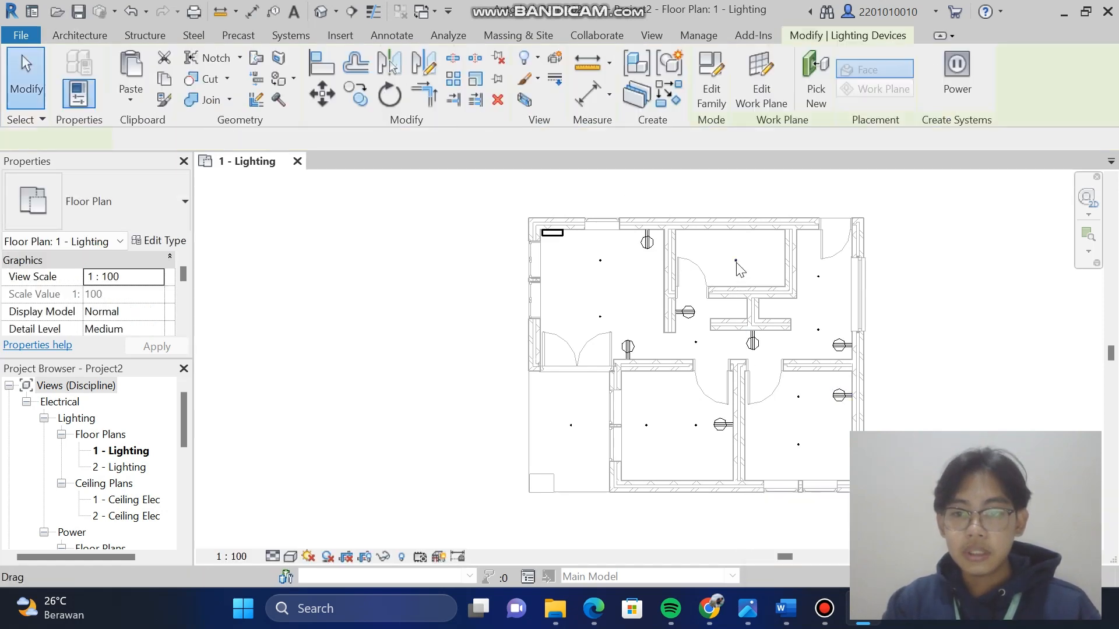
pyautogui.click(950, 65)
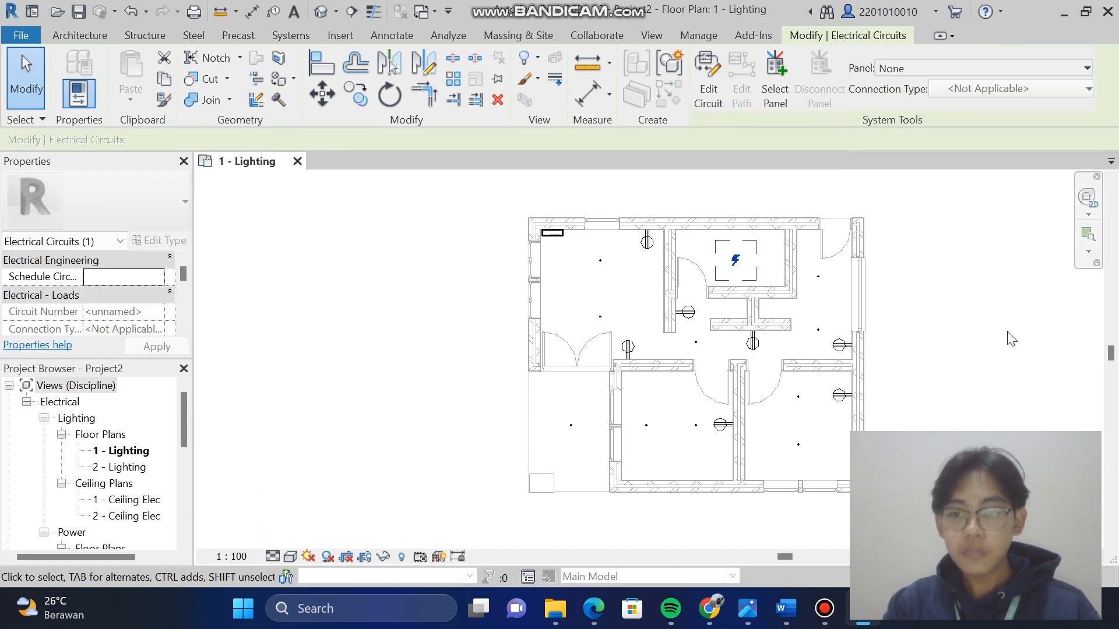
pyautogui.click(971, 336)
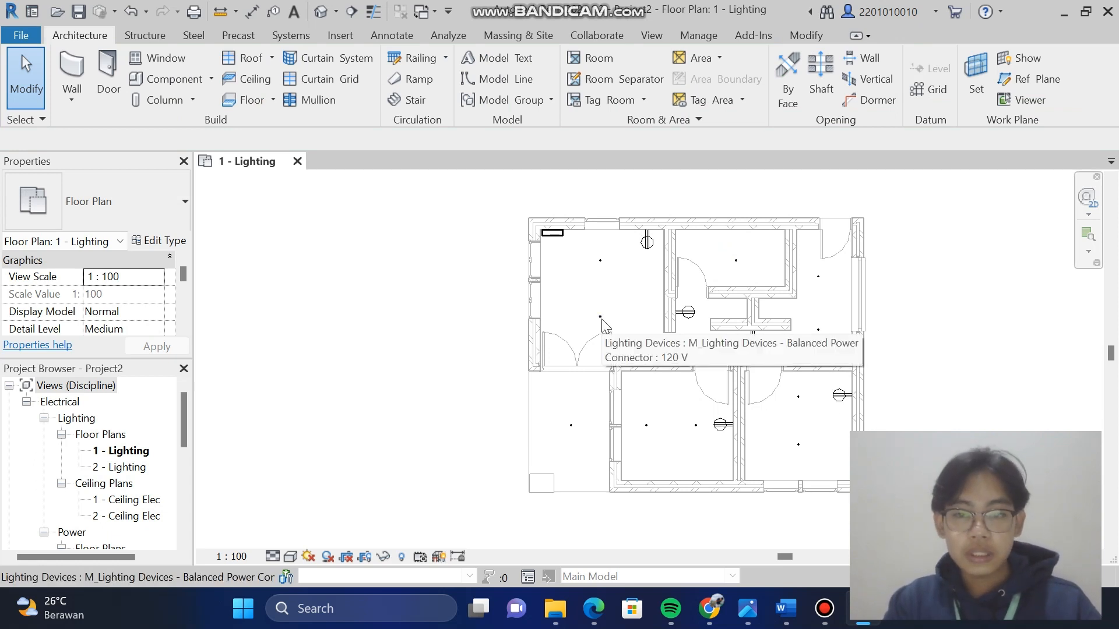
# Examine which lighting connectors belong to each power circuit by cycling through the circuit previews room by room
pyautogui.press('Tab')
pyautogui.press('Tab')
pyautogui.press('Tab')
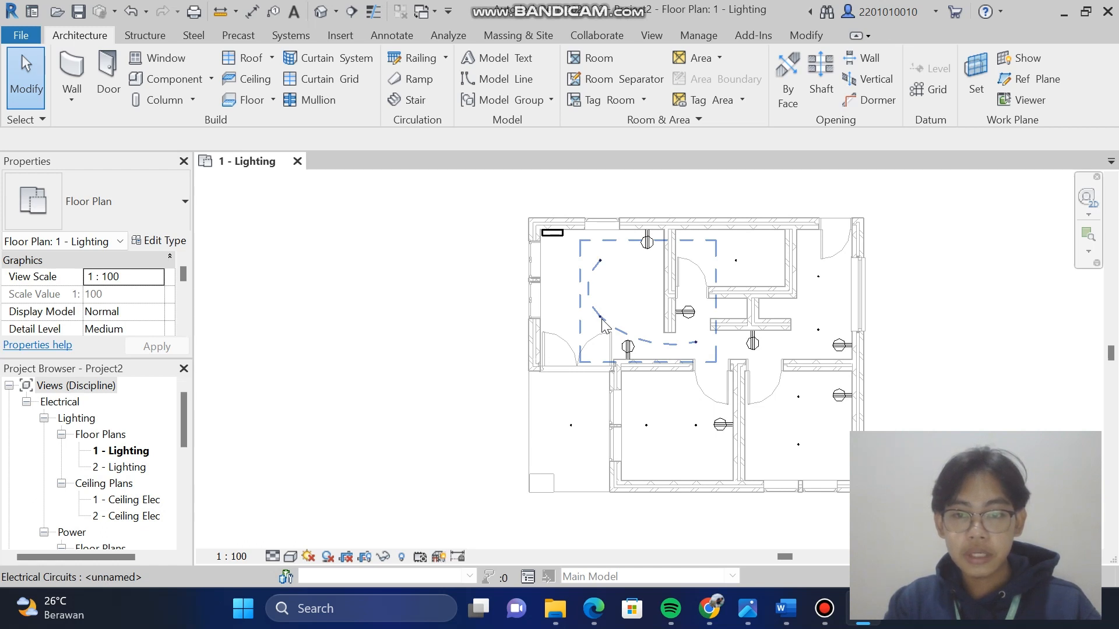
pyautogui.press('Tab')
pyautogui.press('Tab')
pyautogui.press('Tab')
pyautogui.press('Tab')
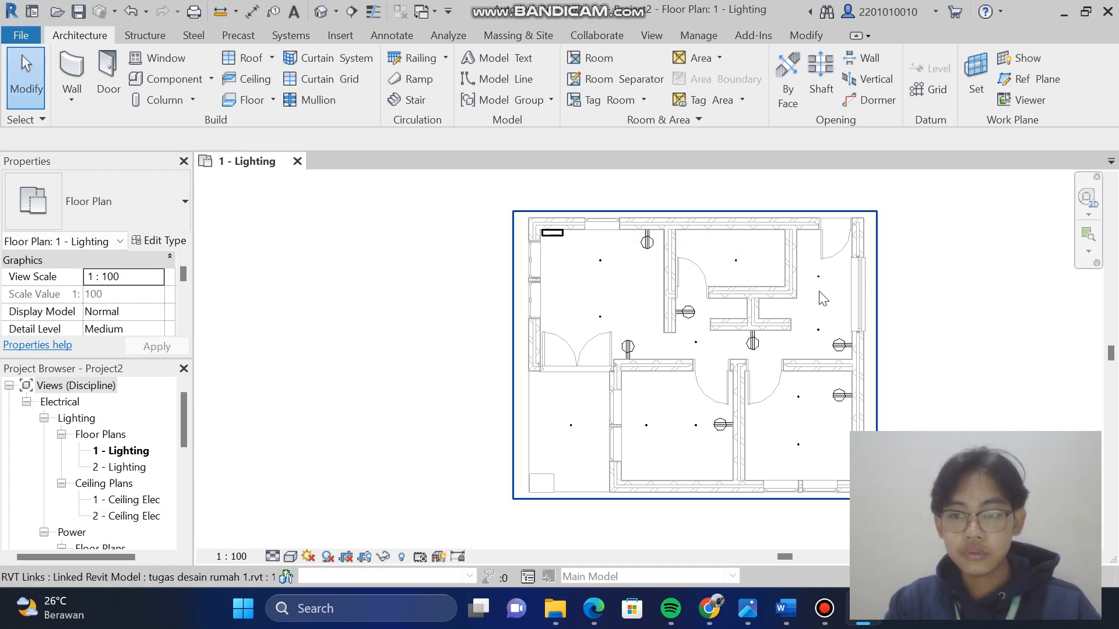
pyautogui.press('Tab')
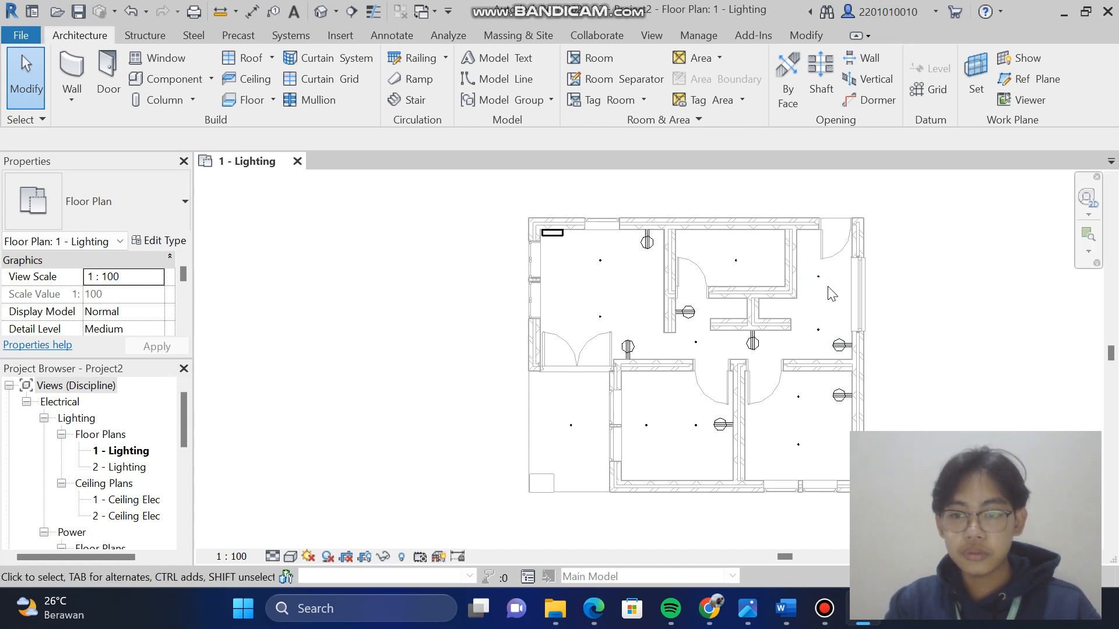
pyautogui.press('Tab')
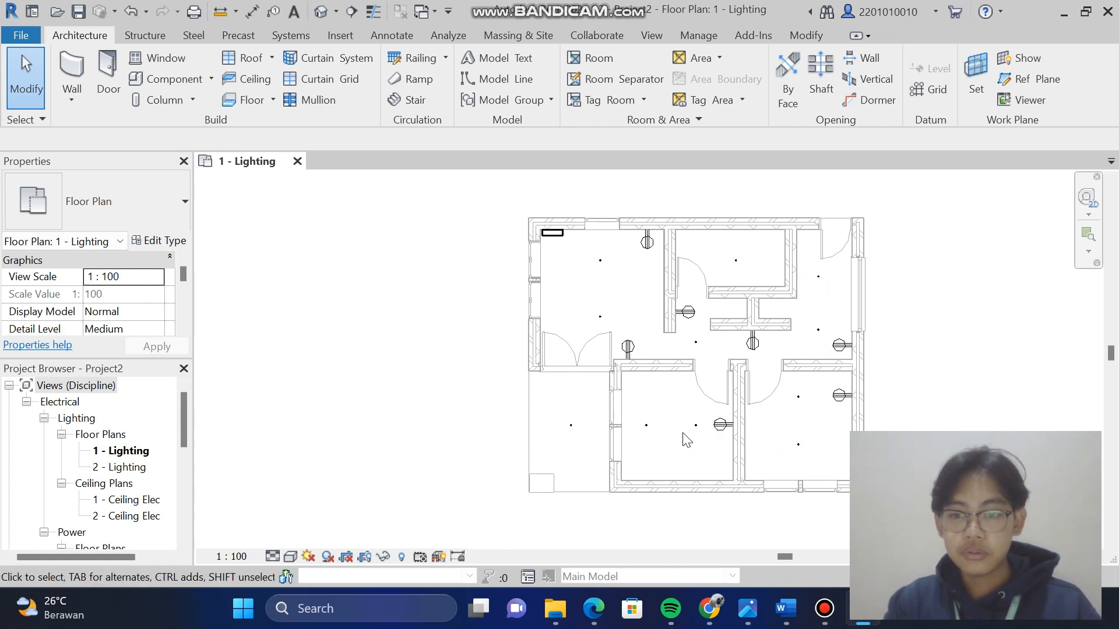
pyautogui.press('Tab')
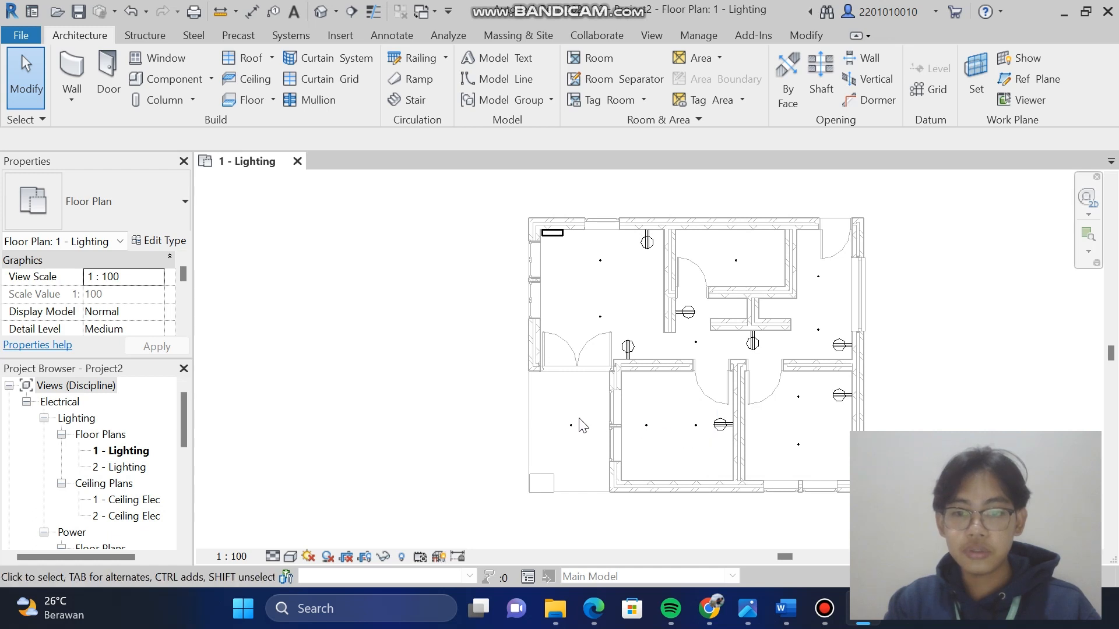
pyautogui.press('Tab')
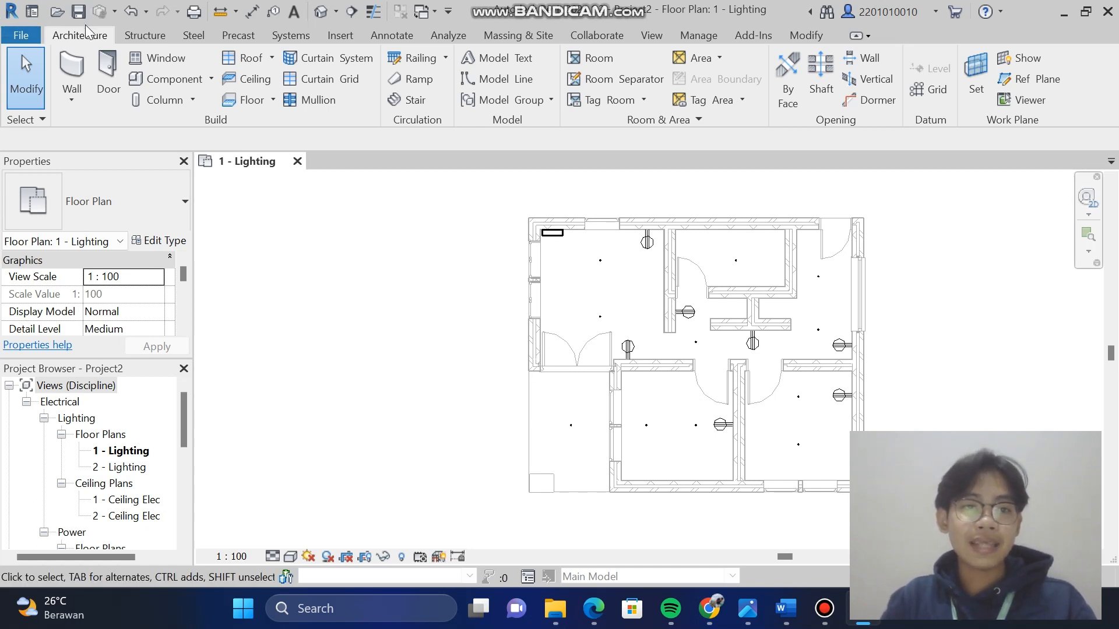
# Try to load the M_Lighting Switches family from the MEP Electric Power Terminals library folder for component placement
pyautogui.click(181, 79)
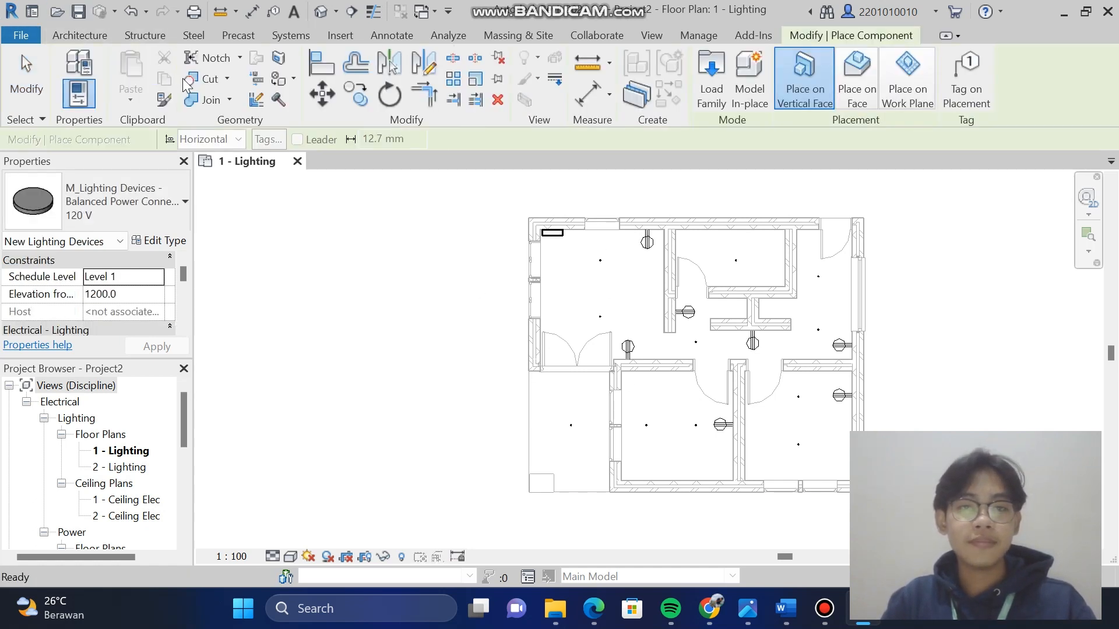
pyautogui.click(718, 75)
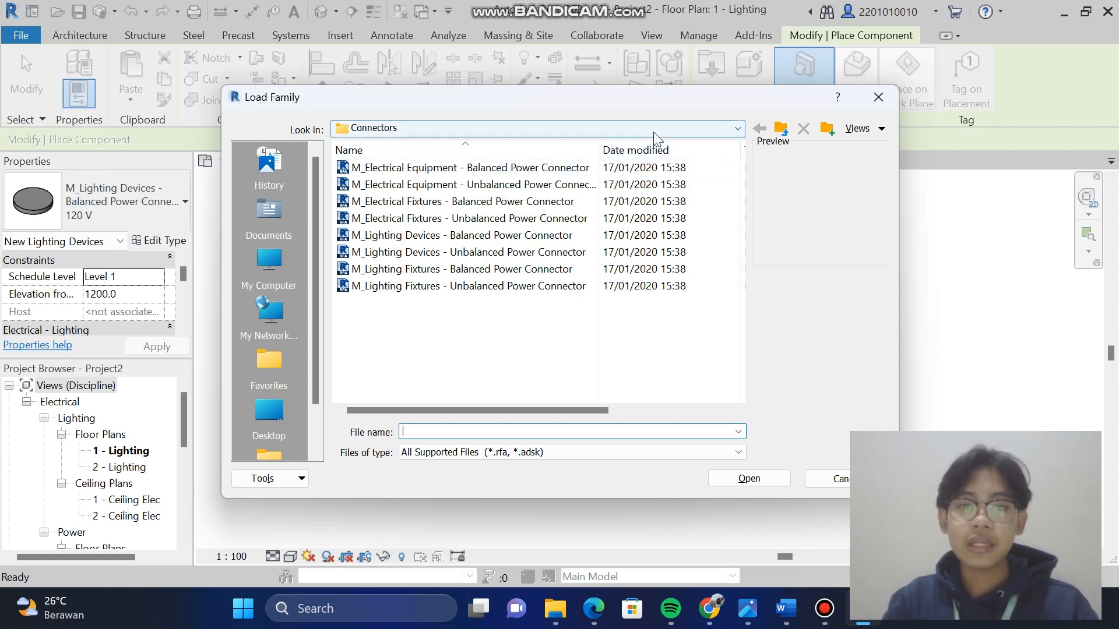
pyautogui.click(655, 131)
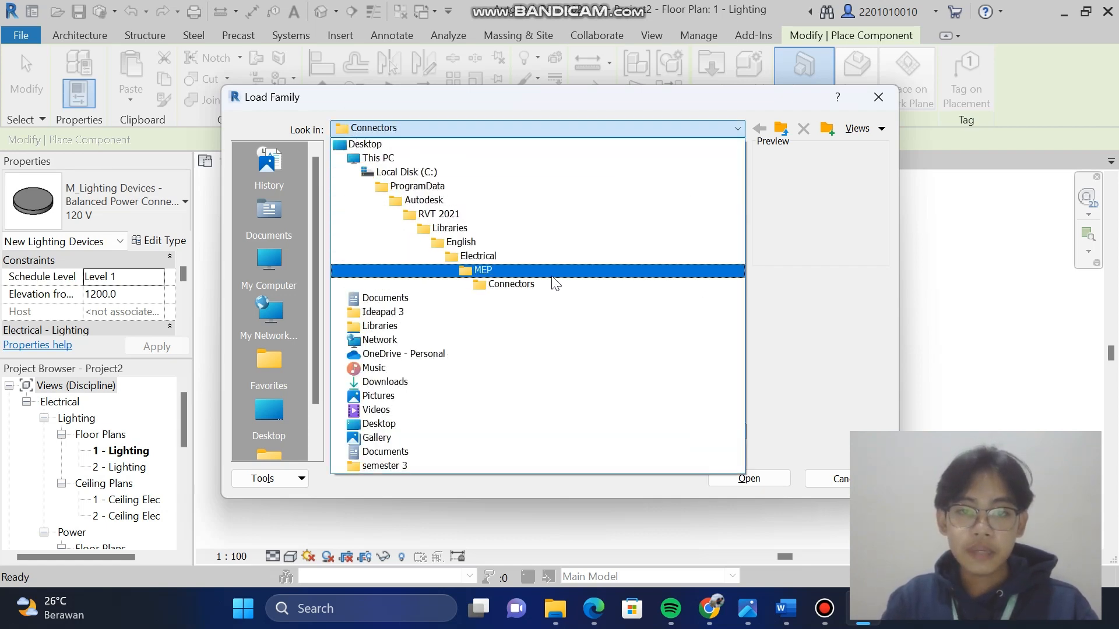
pyautogui.click(552, 276)
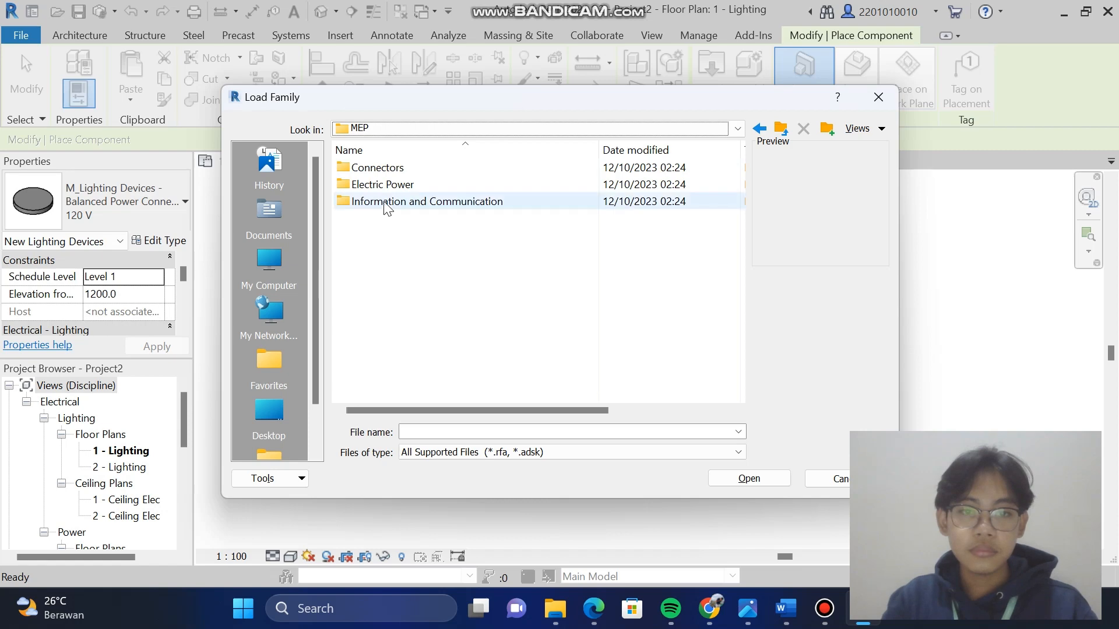
pyautogui.doubleClick(414, 185)
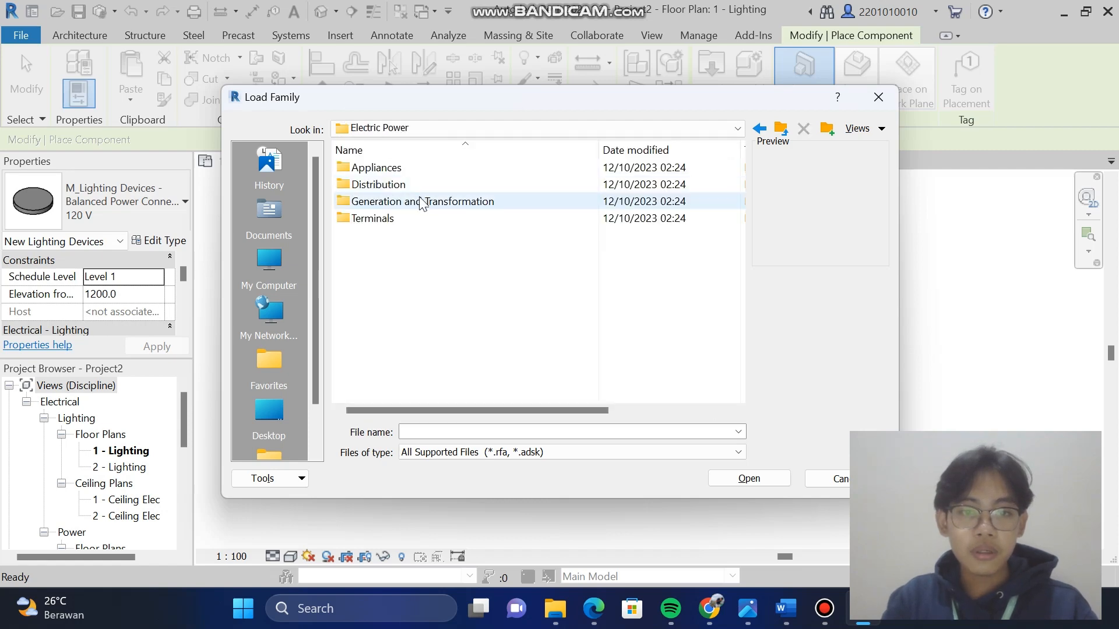
pyautogui.doubleClick(424, 218)
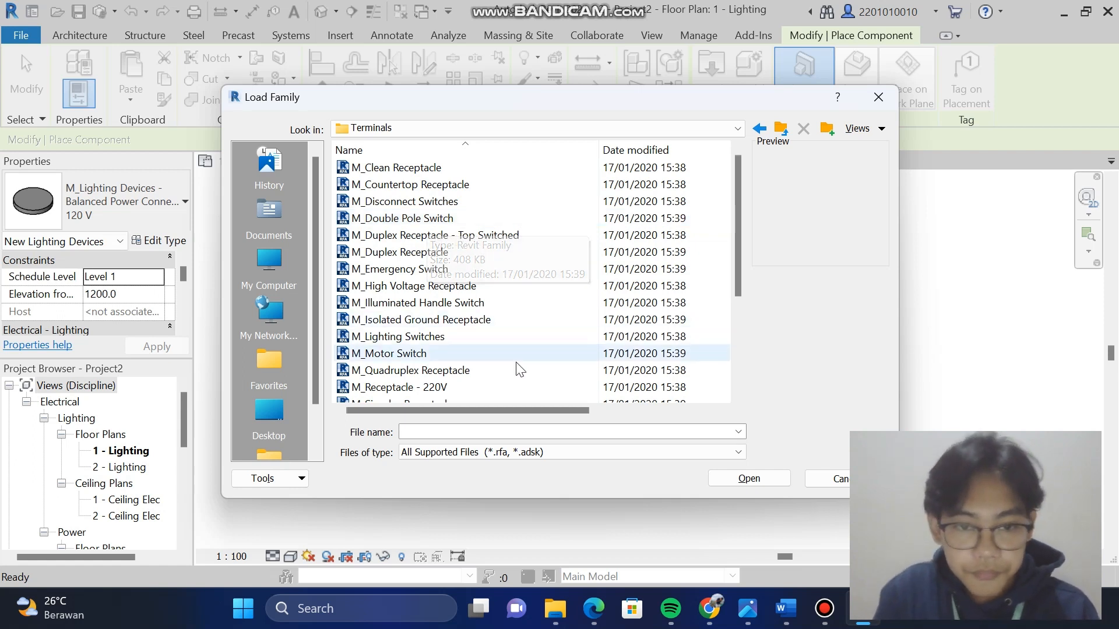
pyautogui.click(461, 338)
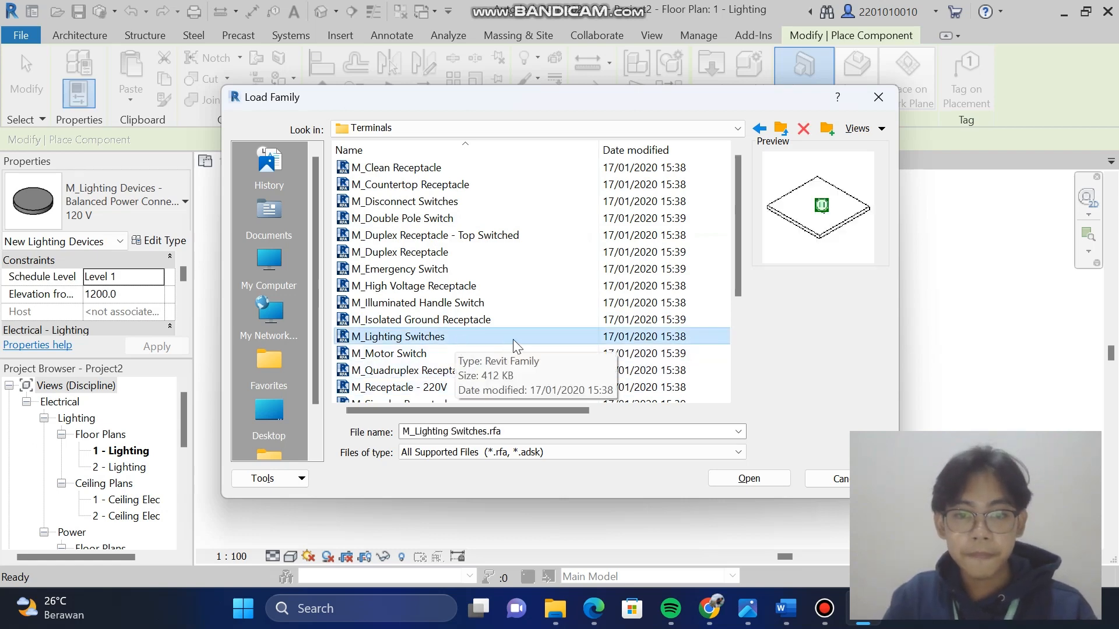
pyautogui.click(748, 478)
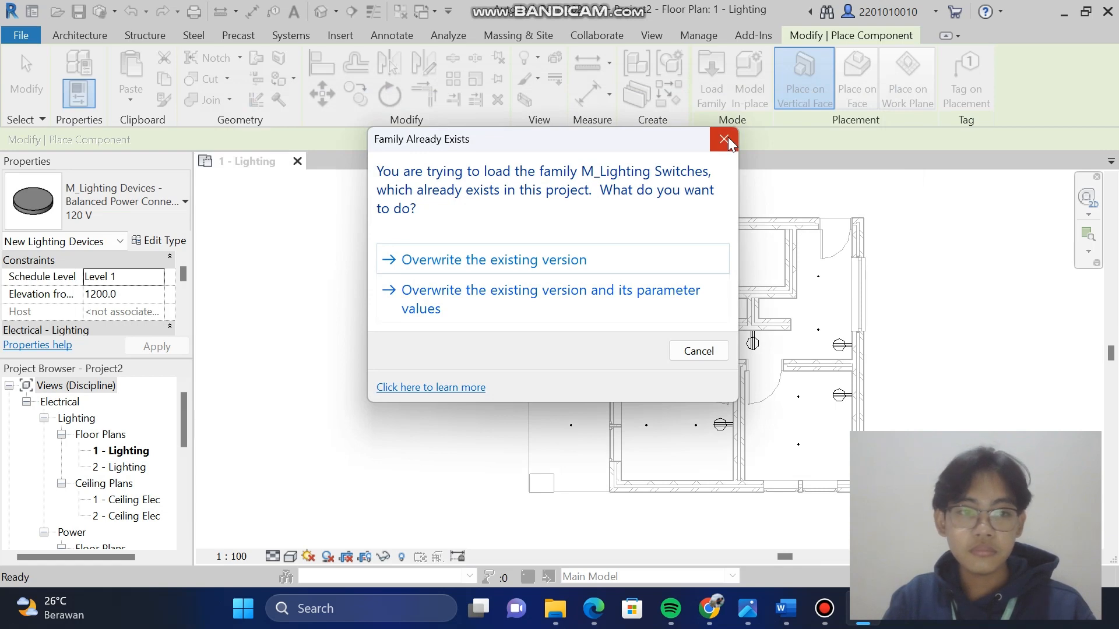
pyautogui.click(725, 139)
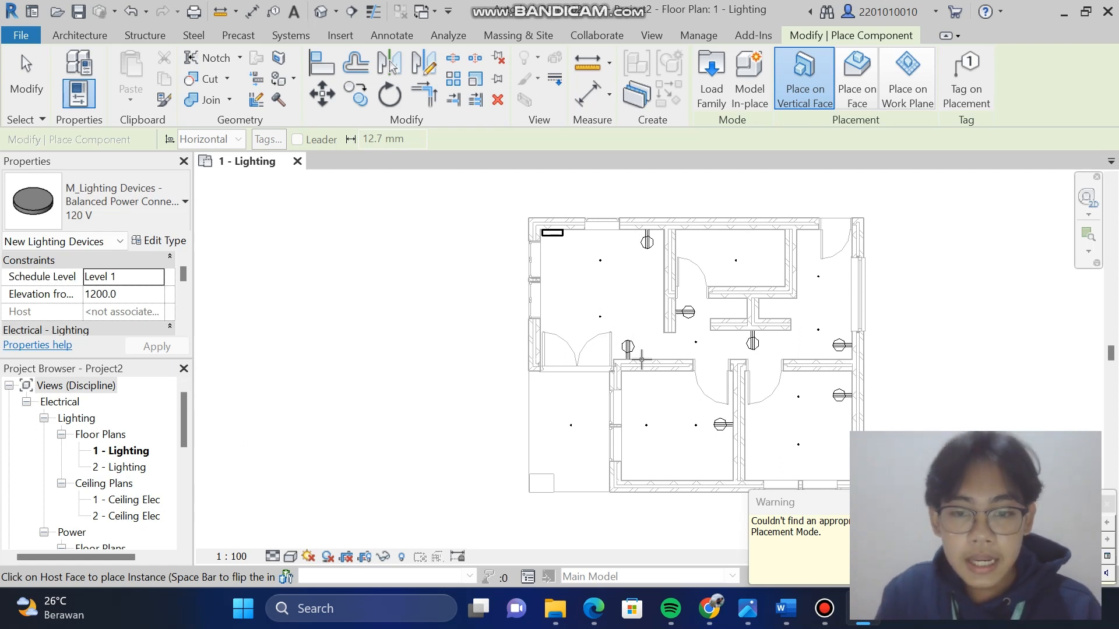
# Place 120 V lighting devices on wall faces: two in the double-door room, one each in the lower rooms, upper-right room and hallway
pyautogui.click(642, 360)
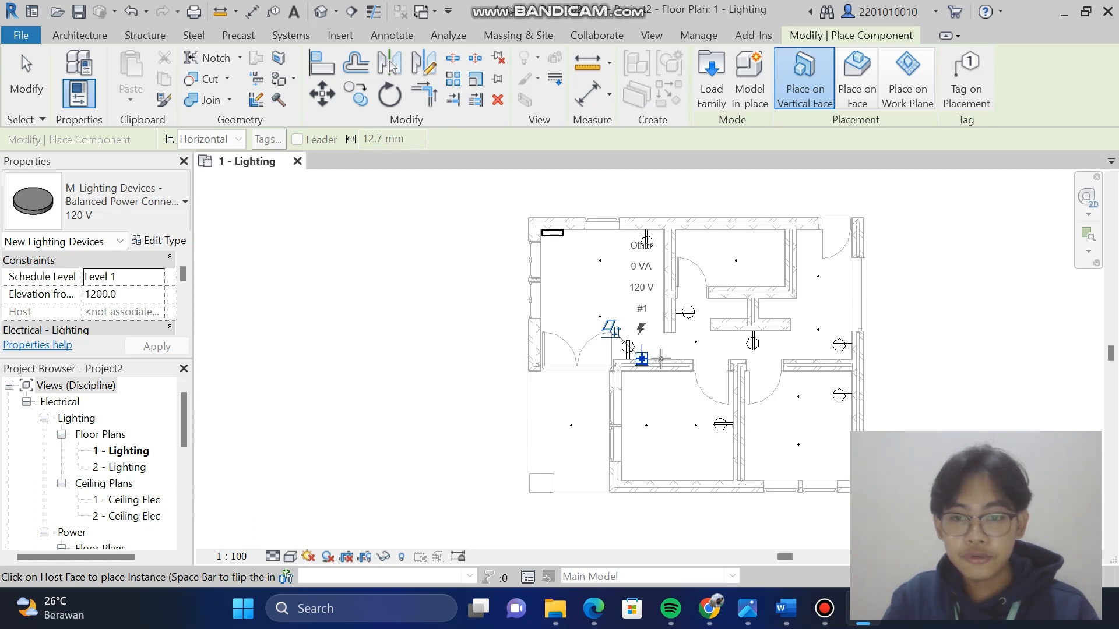
pyautogui.click(661, 359)
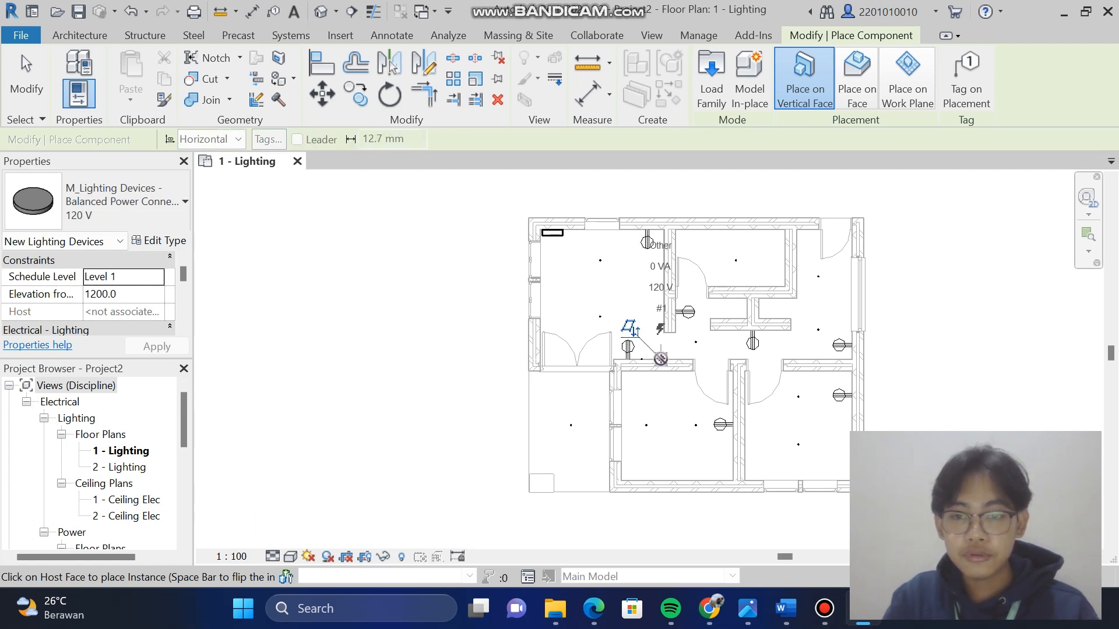
pyautogui.click(732, 436)
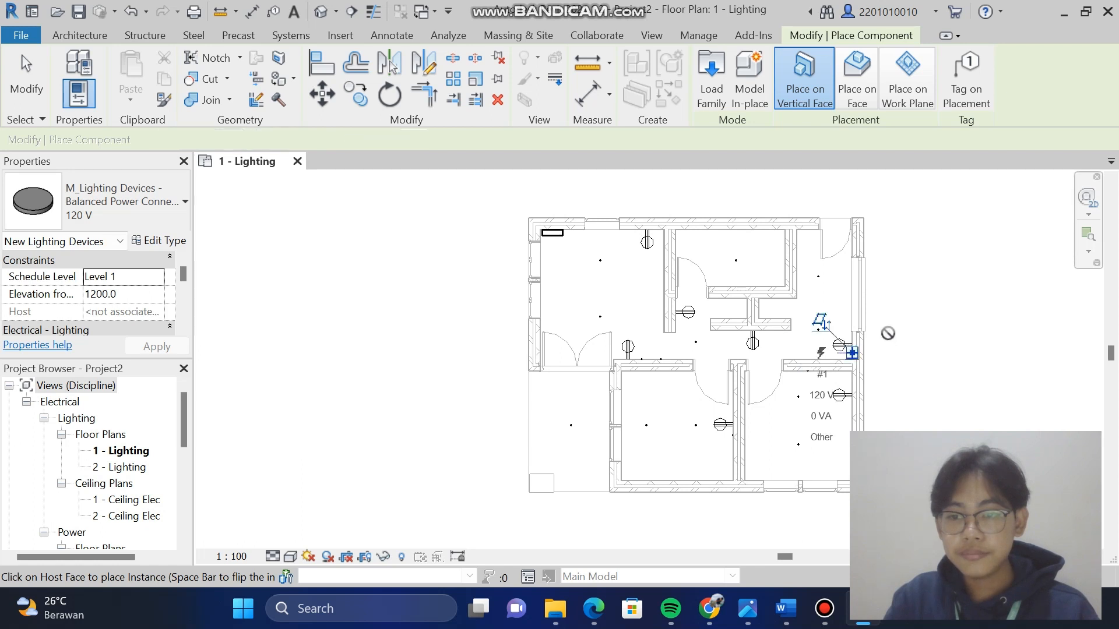
pyautogui.click(678, 308)
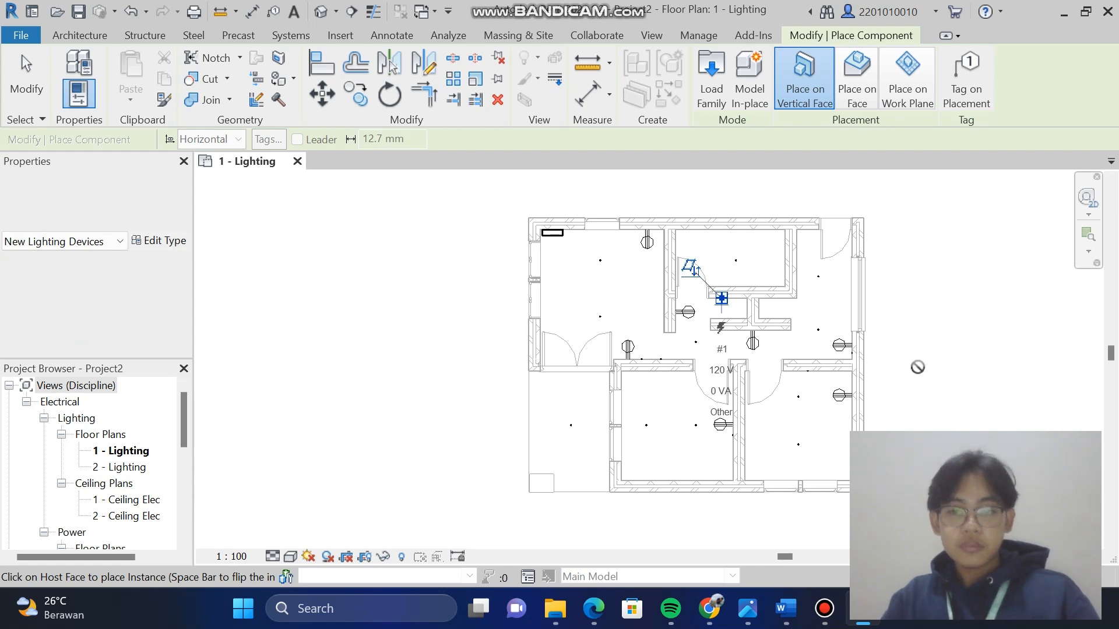
pyautogui.press('Escape')
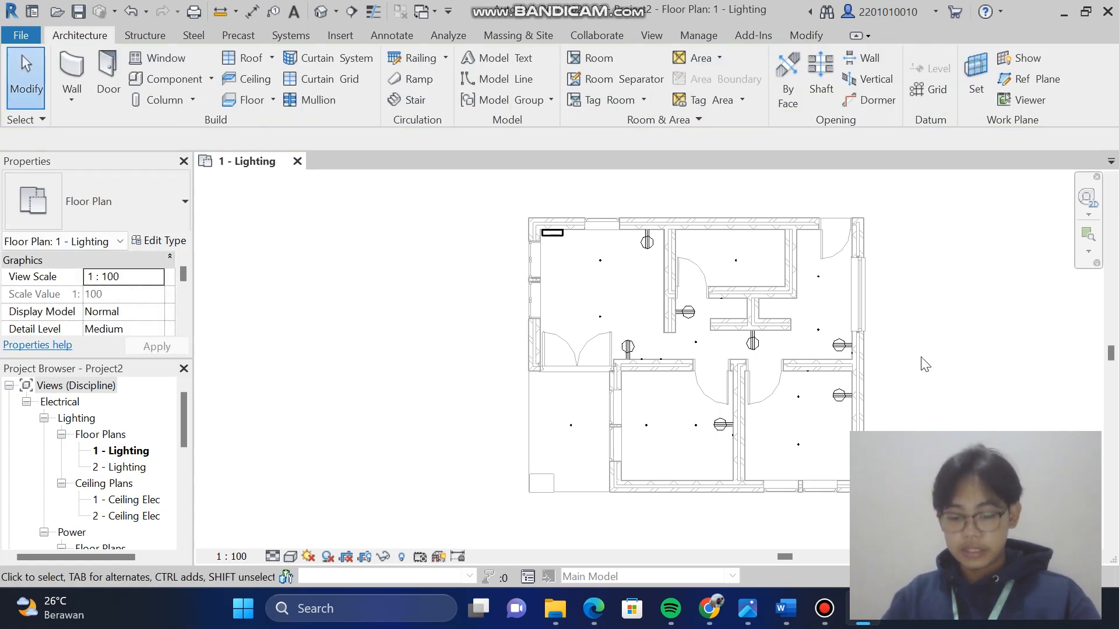
pyautogui.scroll(4, 914, 350)
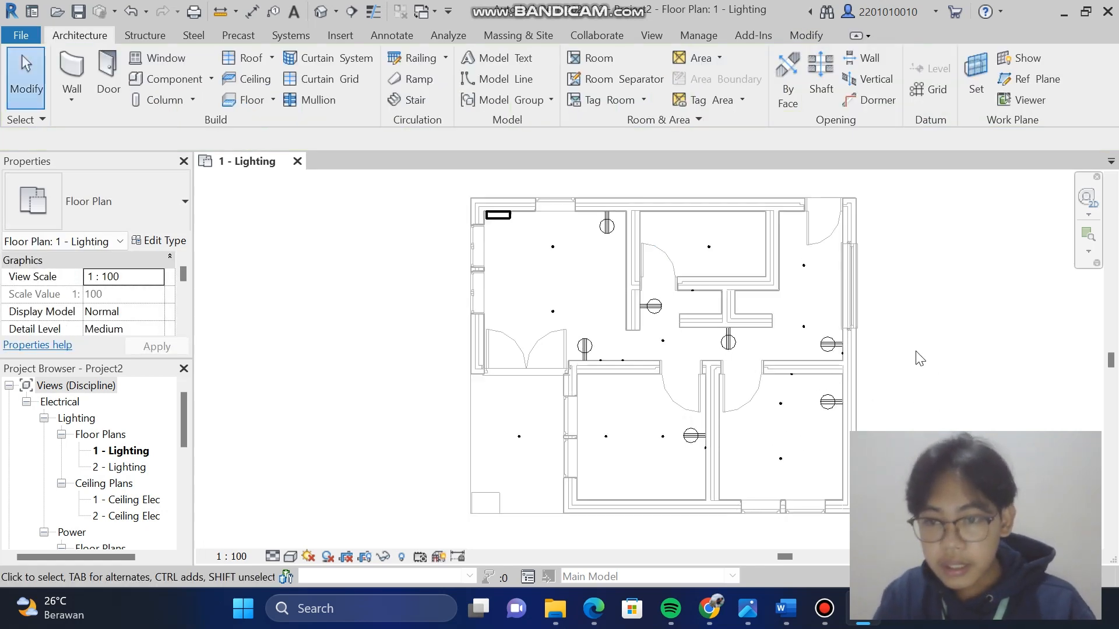
pyautogui.scroll(5, 695, 401)
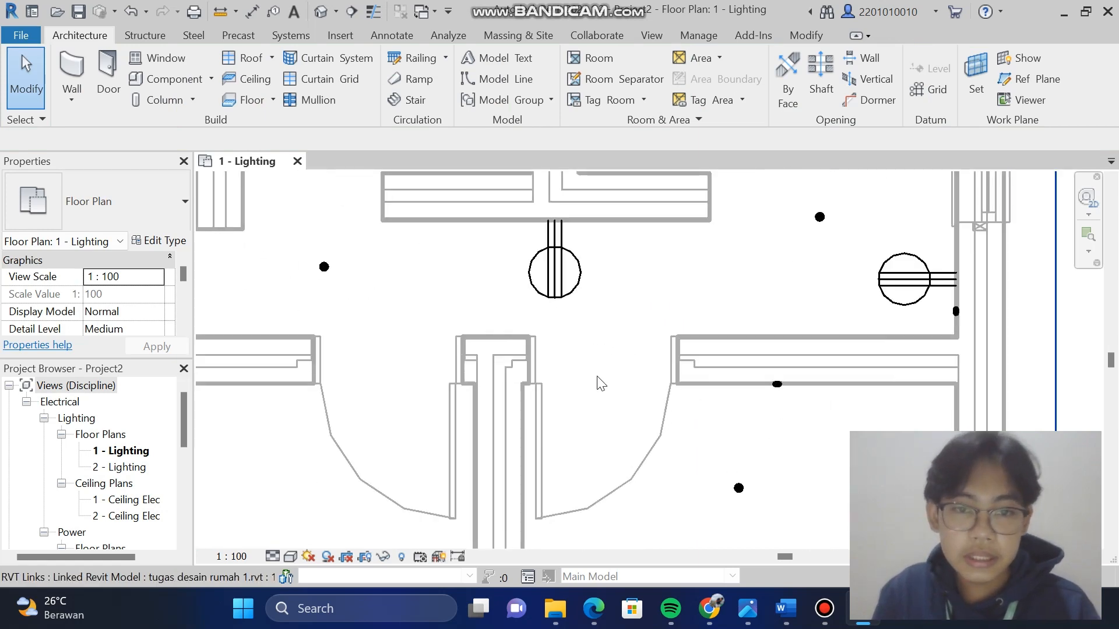
pyautogui.scroll(-5, 863, 367)
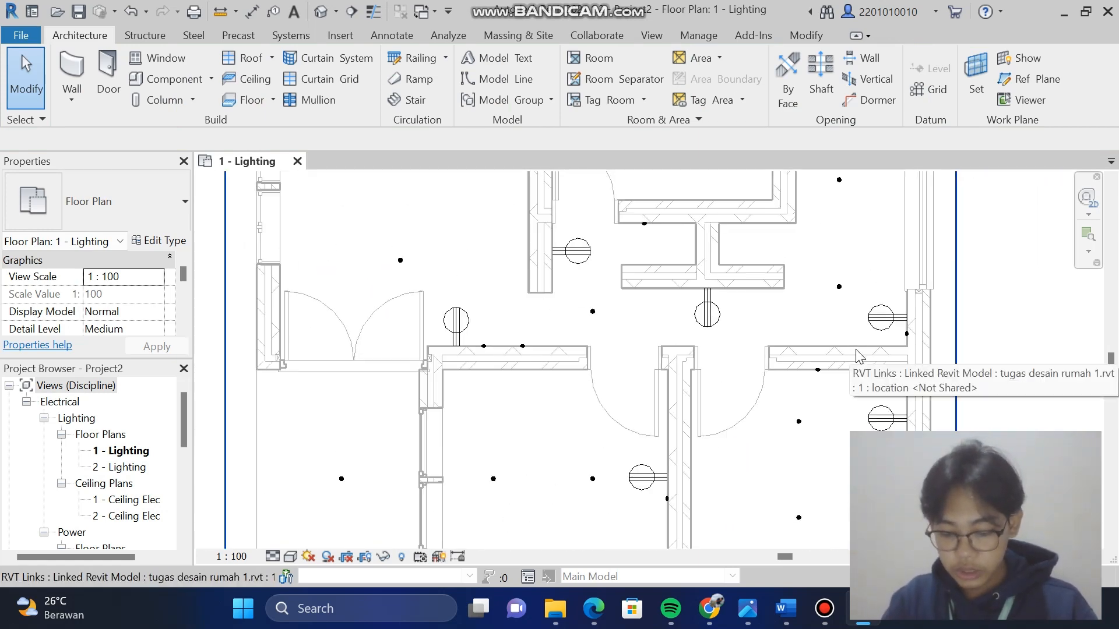
# Draw XHHW wires linking the double-door room's two lighting connectors, the hallway connector and the right-hand lighting device on the lower wall
pyautogui.scroll(-5, 856, 355)
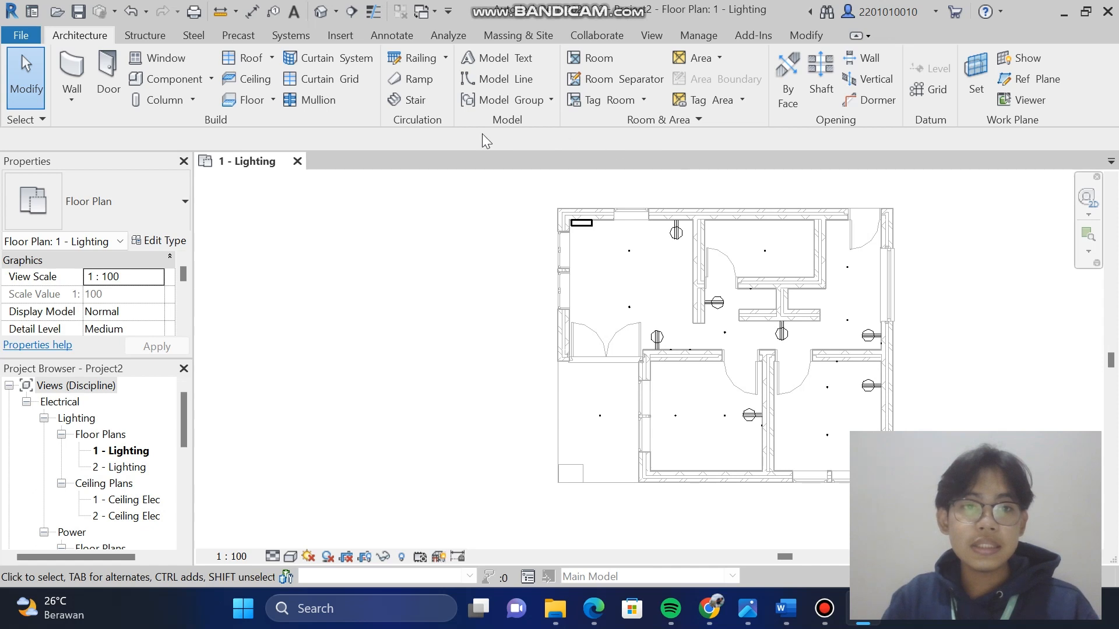
pyautogui.click(283, 36)
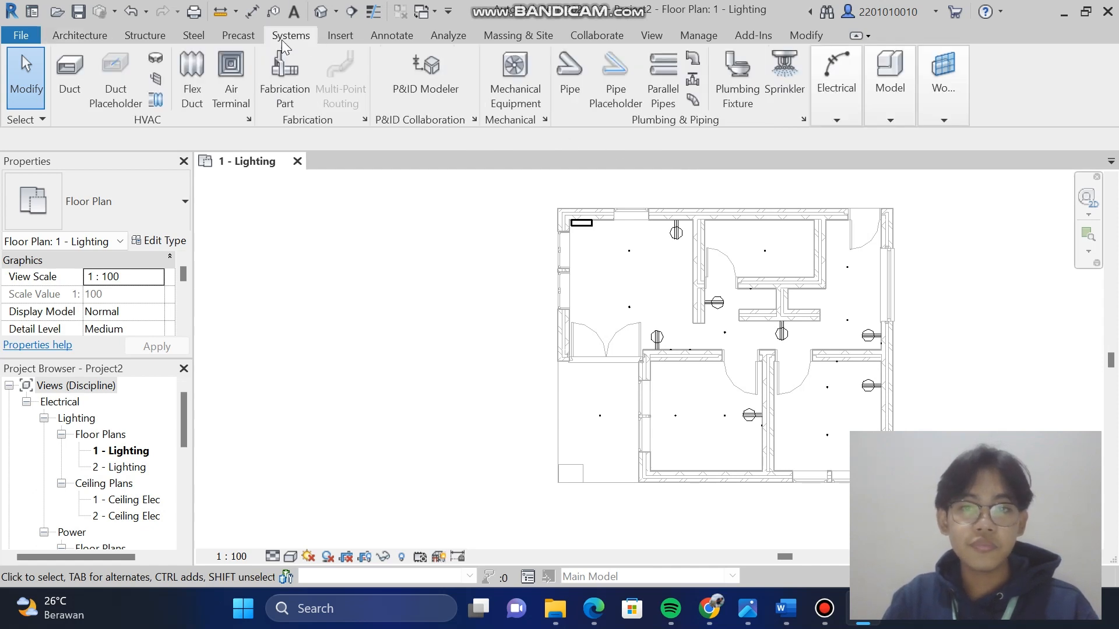
pyautogui.click(830, 96)
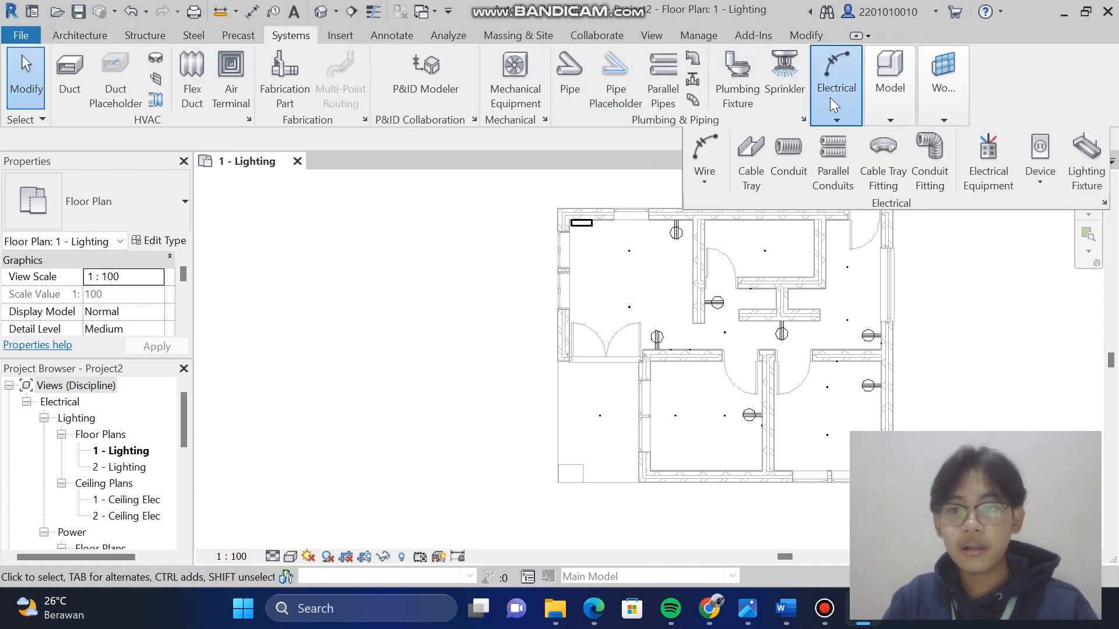
pyautogui.click(704, 155)
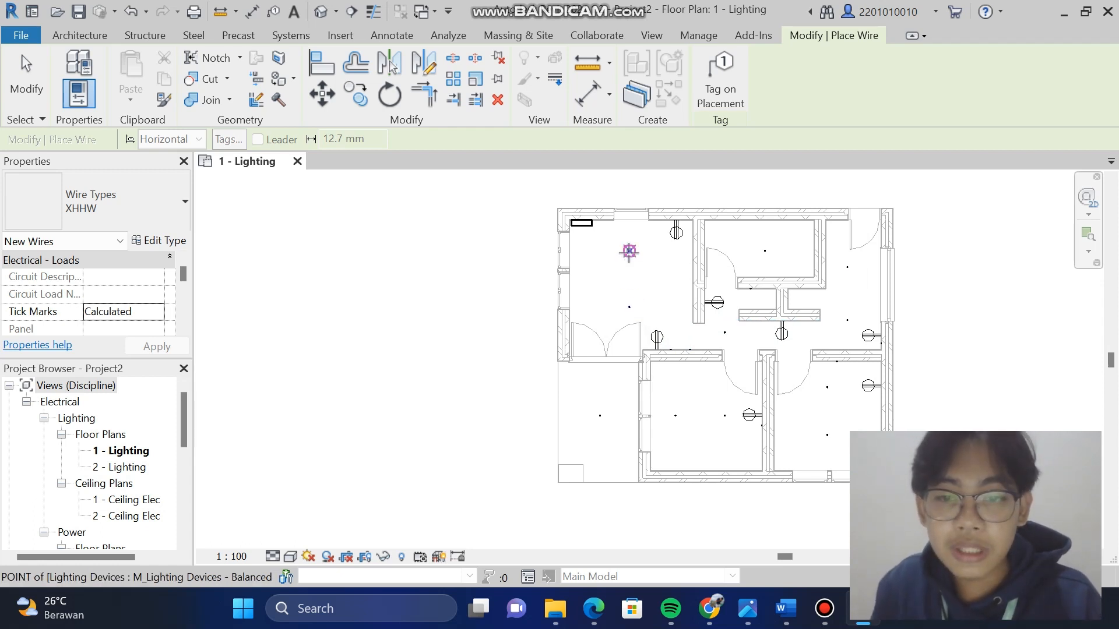
pyautogui.click(629, 250)
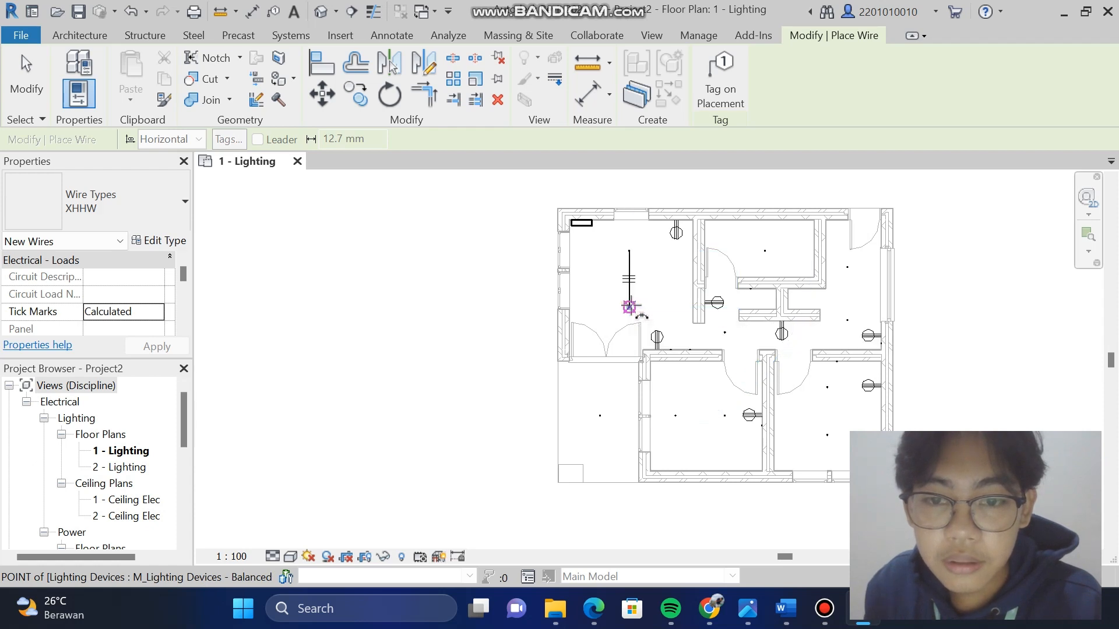
pyautogui.click(630, 307)
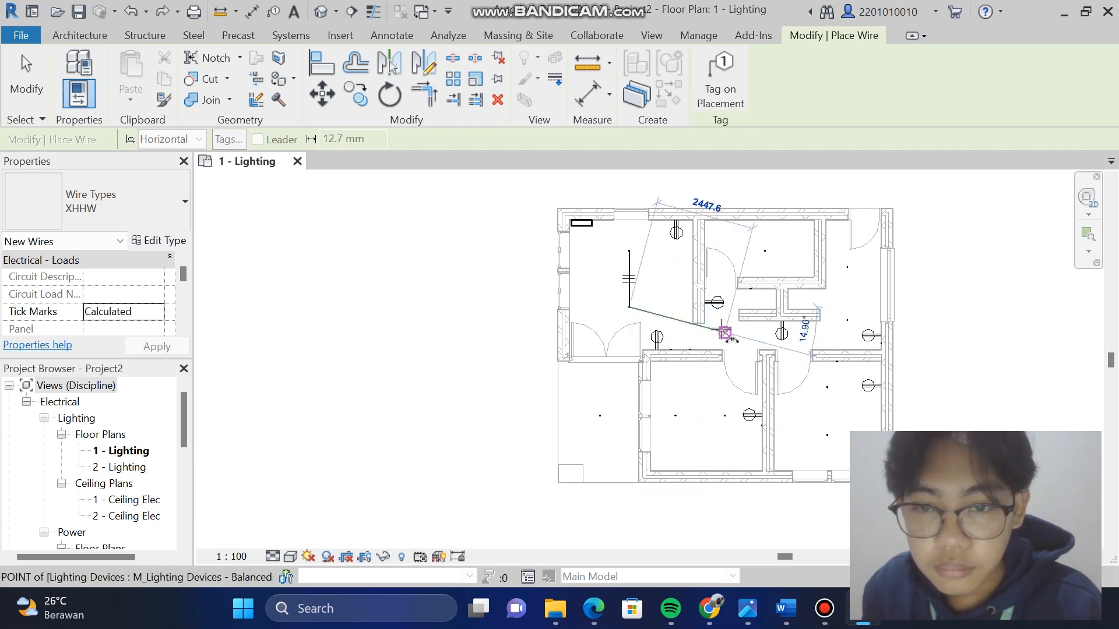
pyautogui.click(724, 334)
pyautogui.click(724, 333)
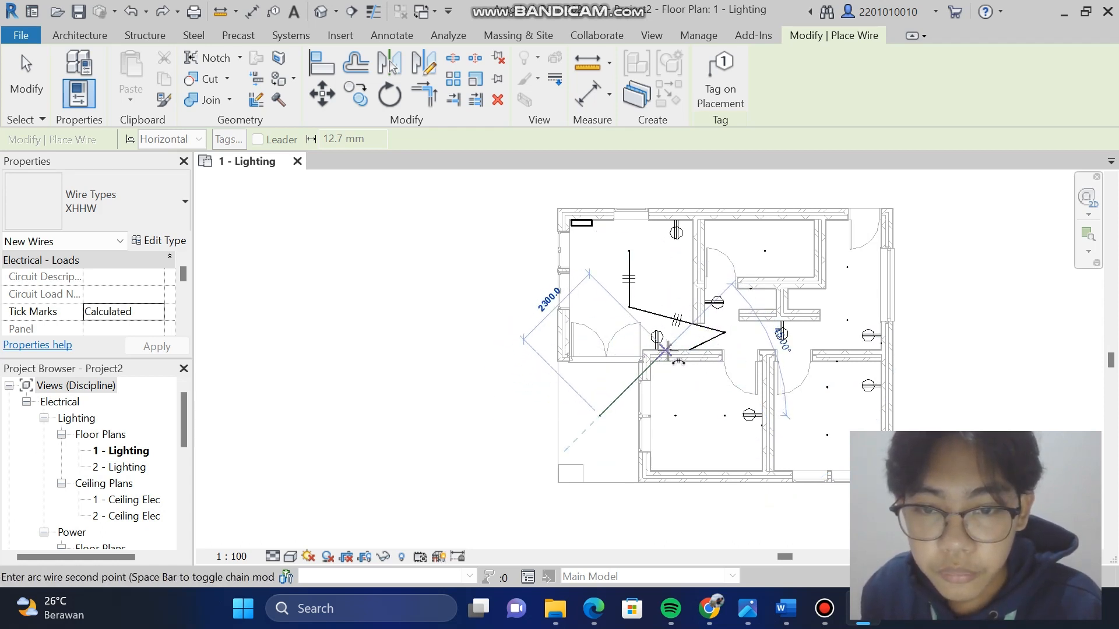
# Wire the terrace connector to the left-hand device on the double-door room's lower wall, and the lower-middle room's two connectors to their wall device
pyautogui.scroll(5, 670, 348)
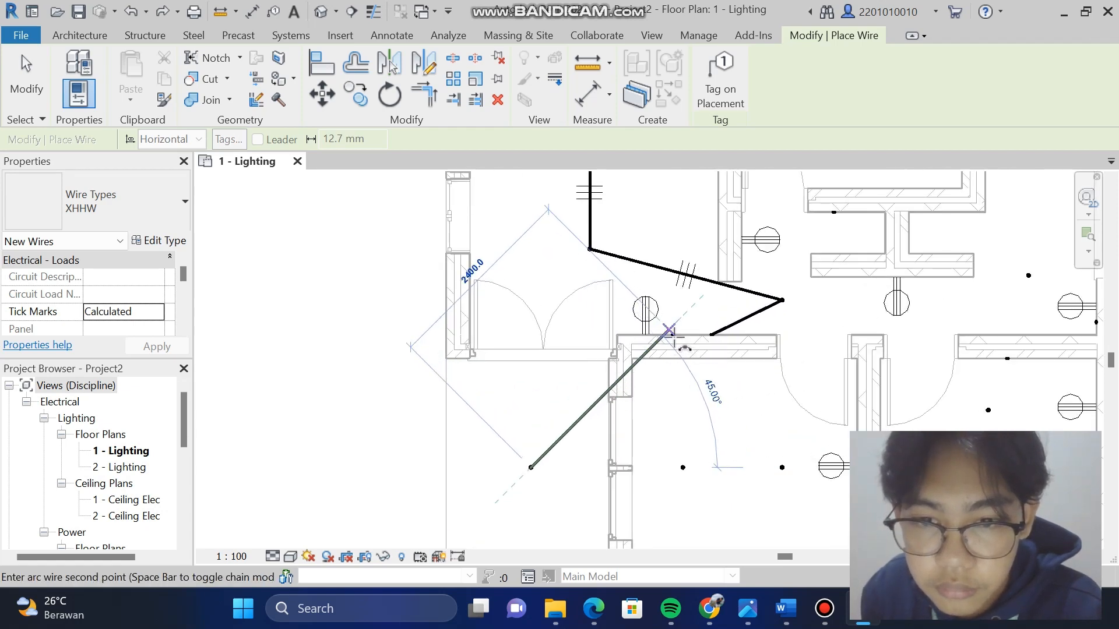
pyautogui.click(673, 335)
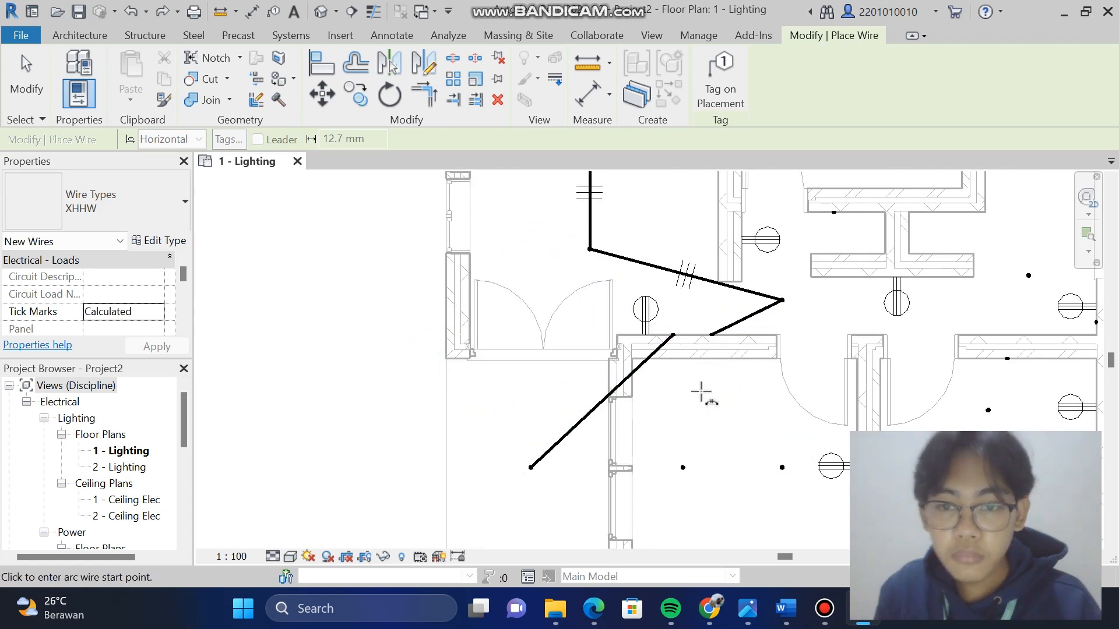
pyautogui.scroll(-5, 706, 384)
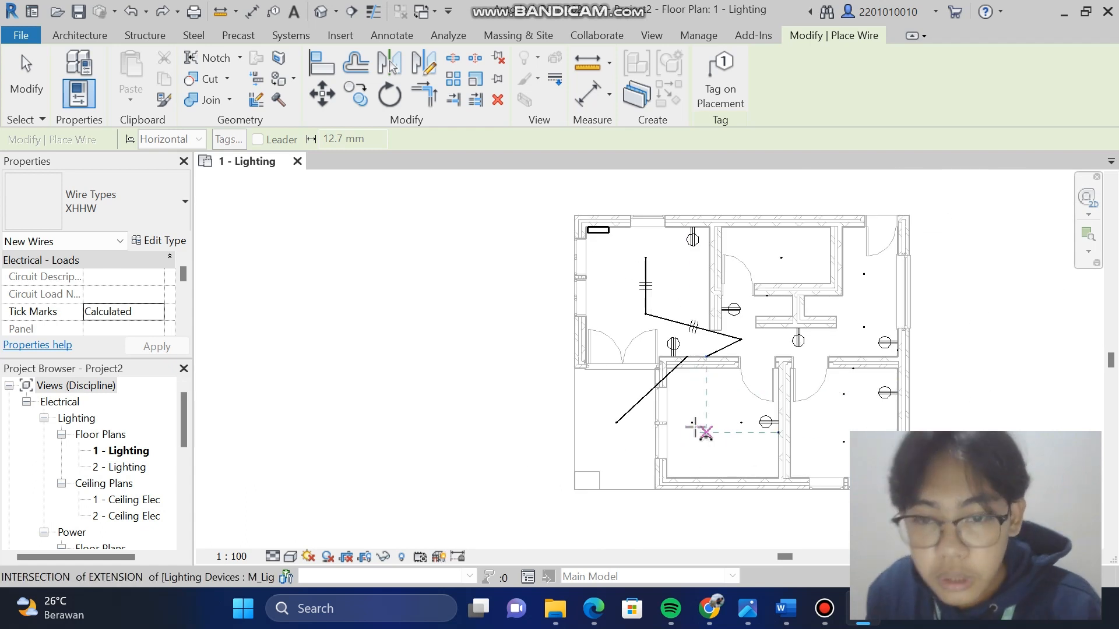
pyautogui.click(692, 422)
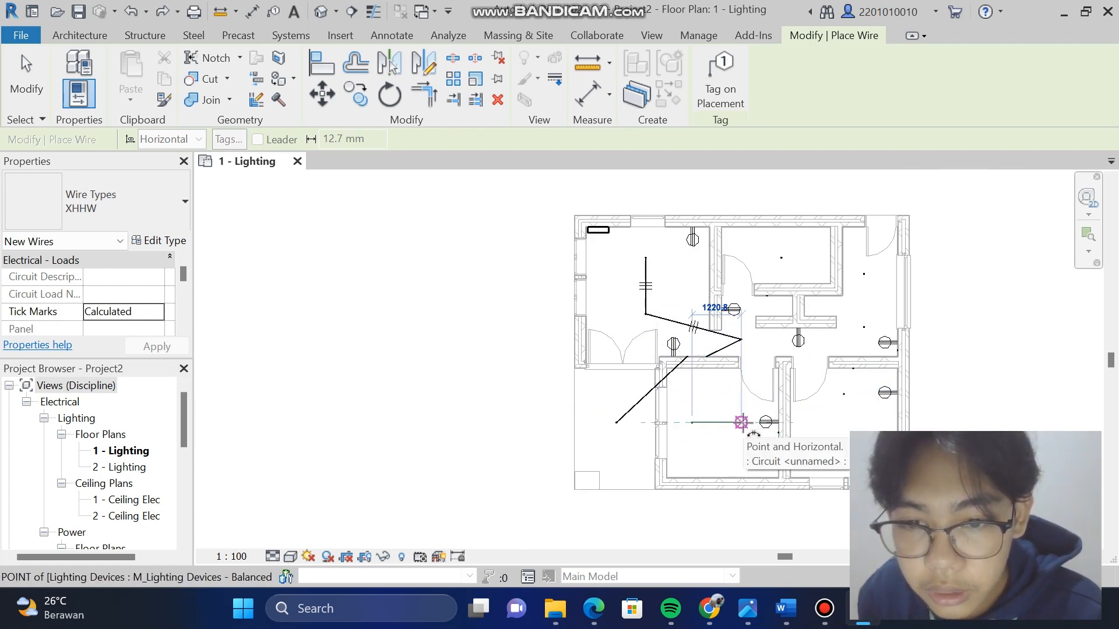
pyautogui.click(741, 422)
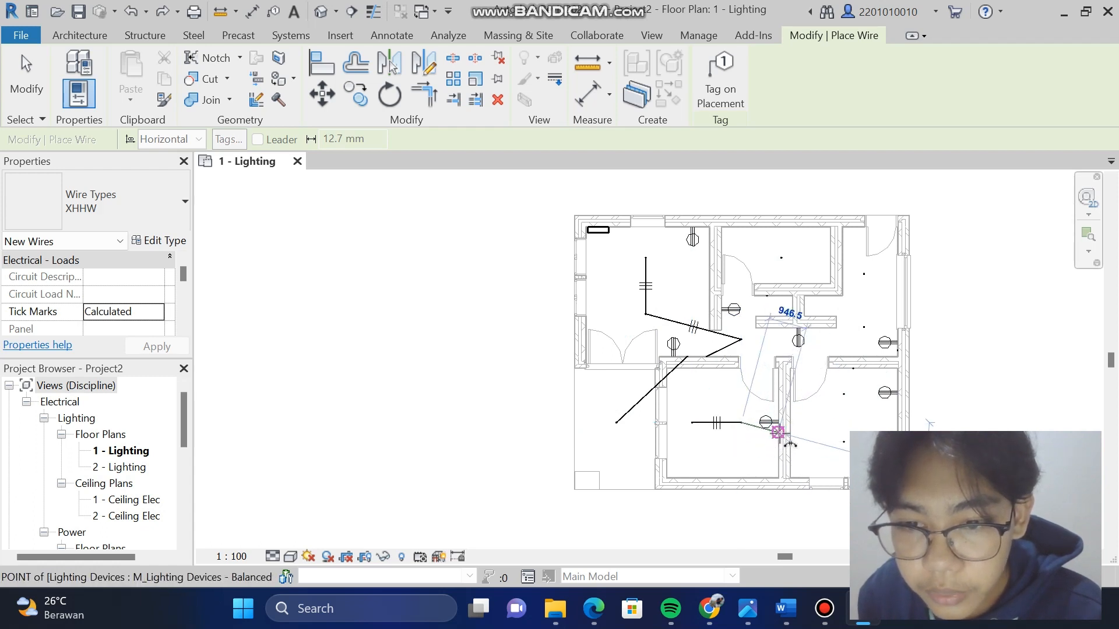
pyautogui.click(789, 442)
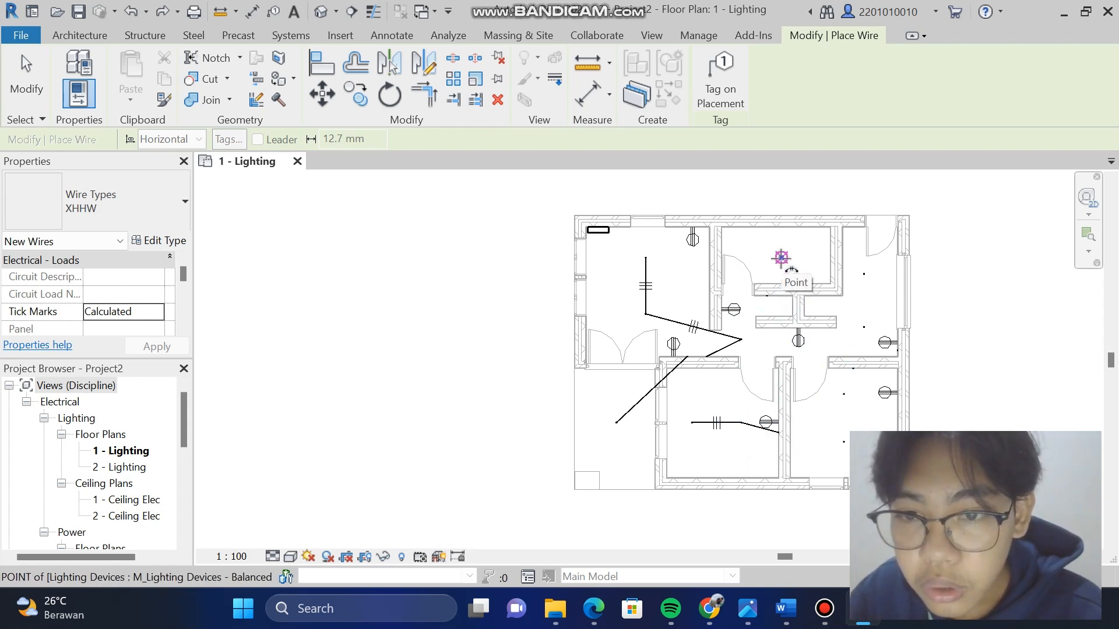
# Wire the upper-middle room's connector to the device below it, and the upper-right room's two connectors to the device on the exterior wall
pyautogui.click(781, 257)
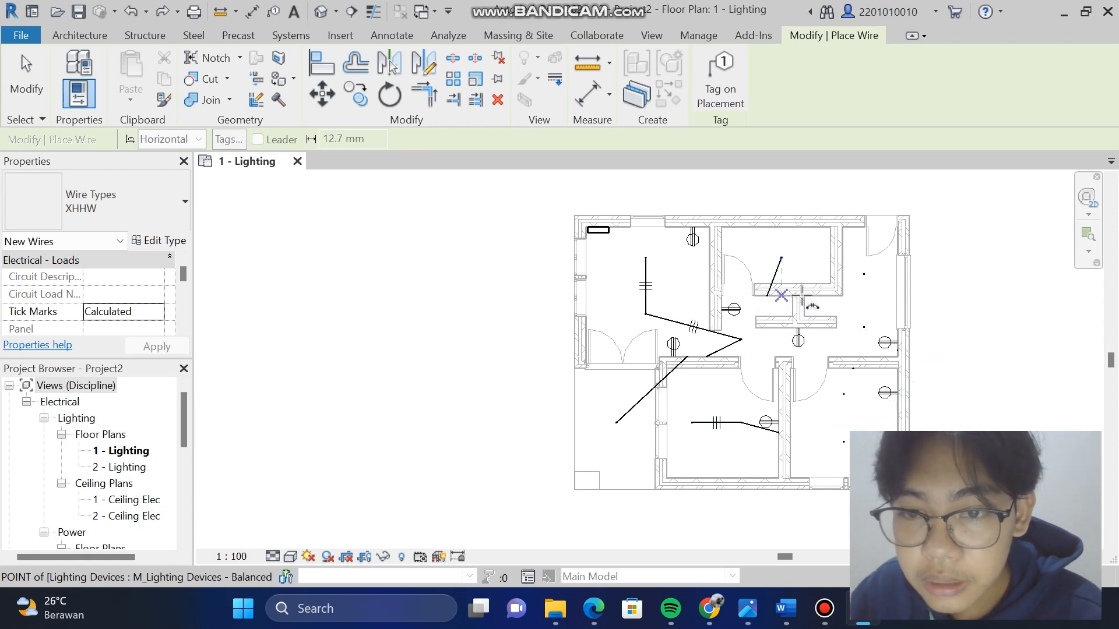
pyautogui.click(864, 274)
pyautogui.click(864, 327)
pyautogui.scroll(1, 863, 345)
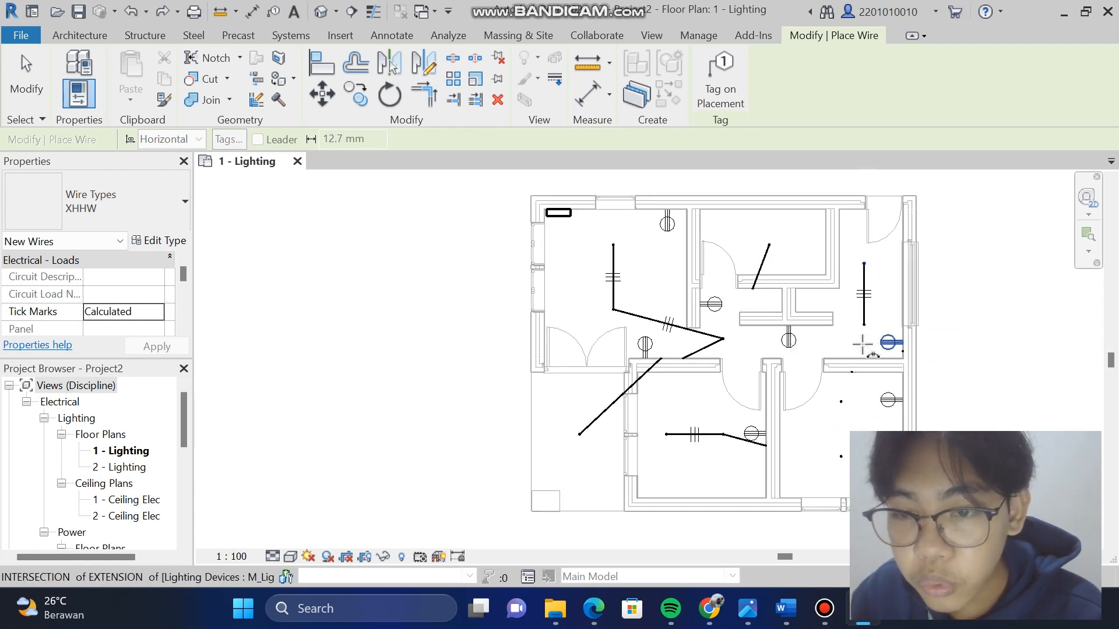
pyautogui.scroll(1, 863, 344)
pyautogui.click(864, 321)
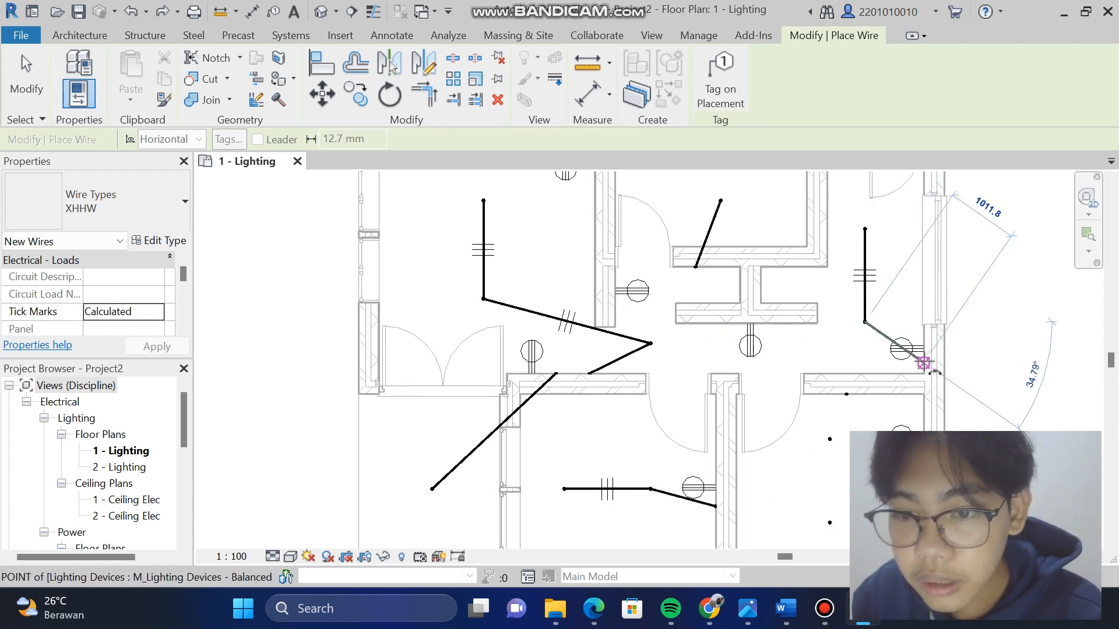
# Wire the lower-right room's two lighting connectors to the device on its upper wall and end wire placement
pyautogui.scroll(-2, 933, 371)
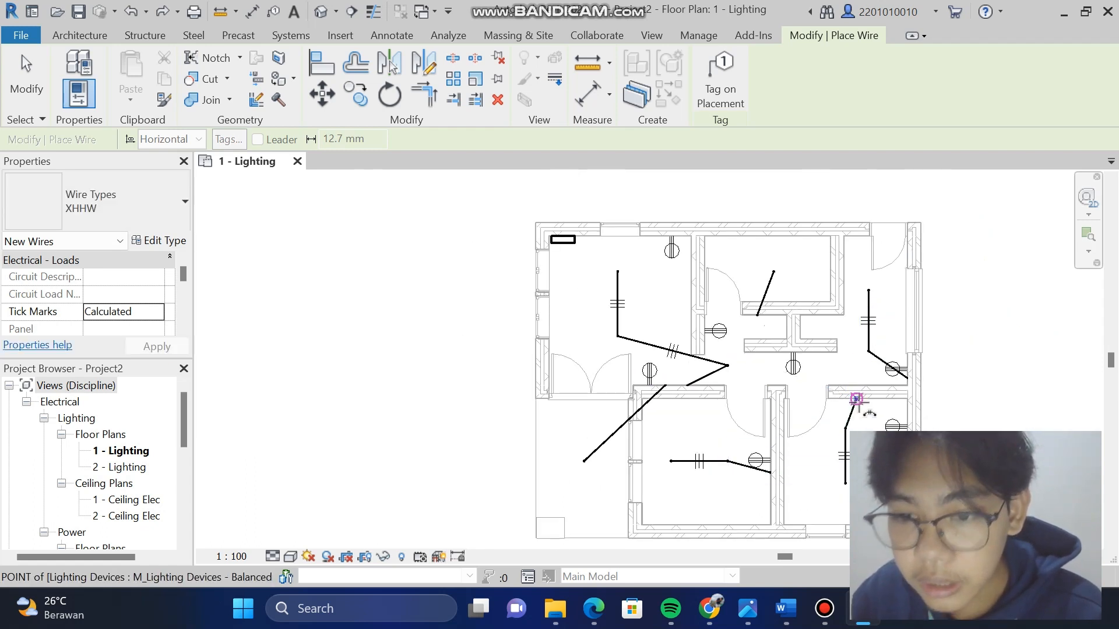
pyautogui.scroll(-3, 859, 418)
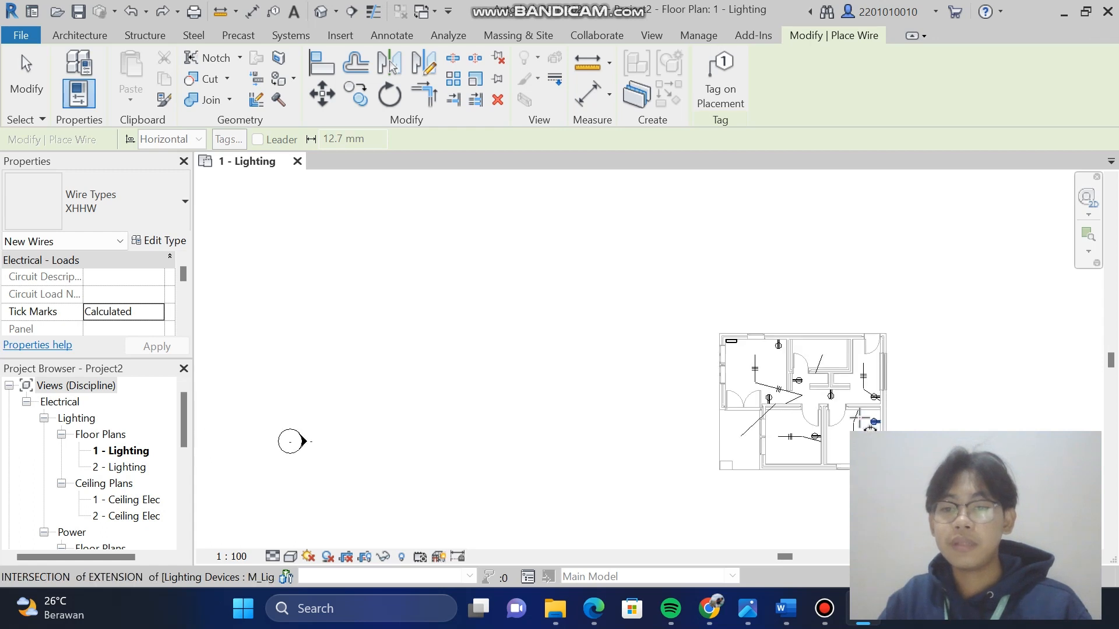
pyautogui.scroll(3, 869, 427)
pyautogui.scroll(-1, 862, 427)
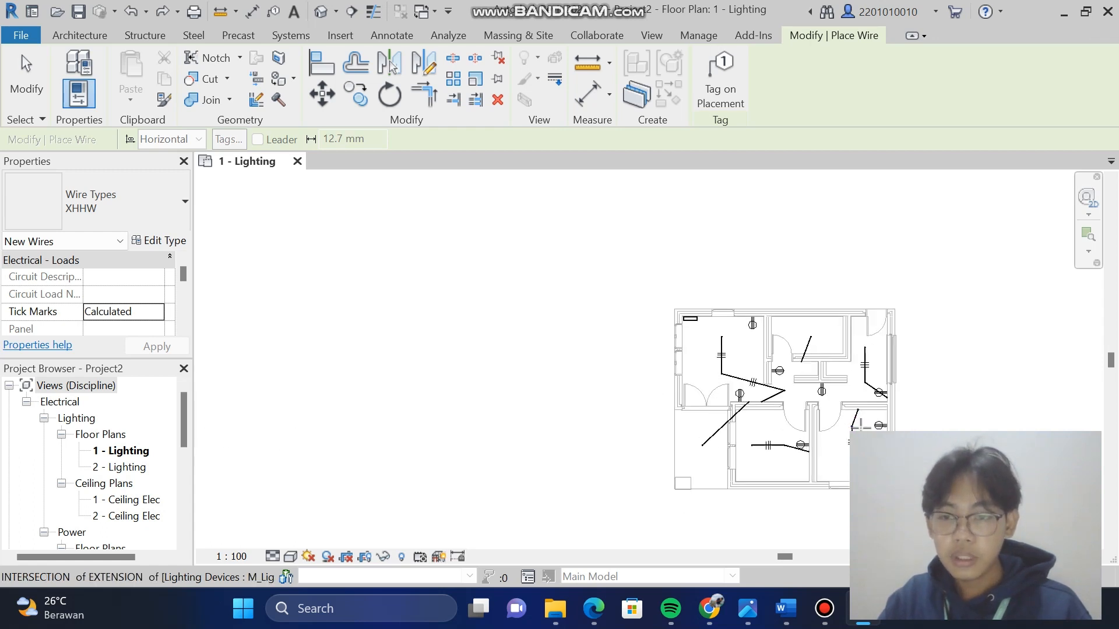
pyautogui.scroll(4, 856, 424)
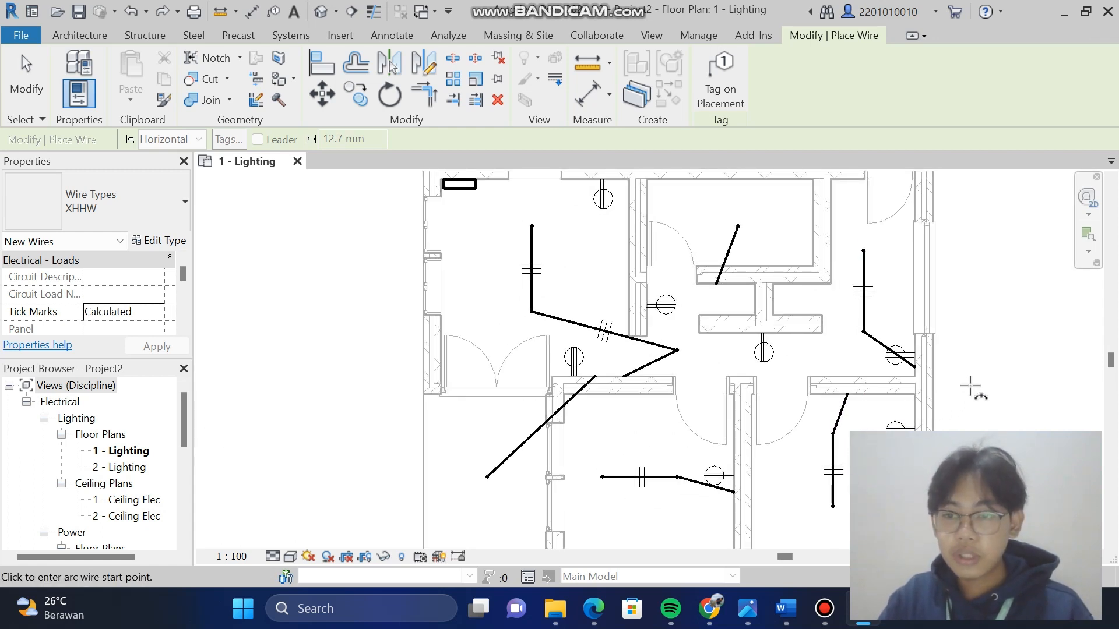
pyautogui.scroll(-1, 970, 388)
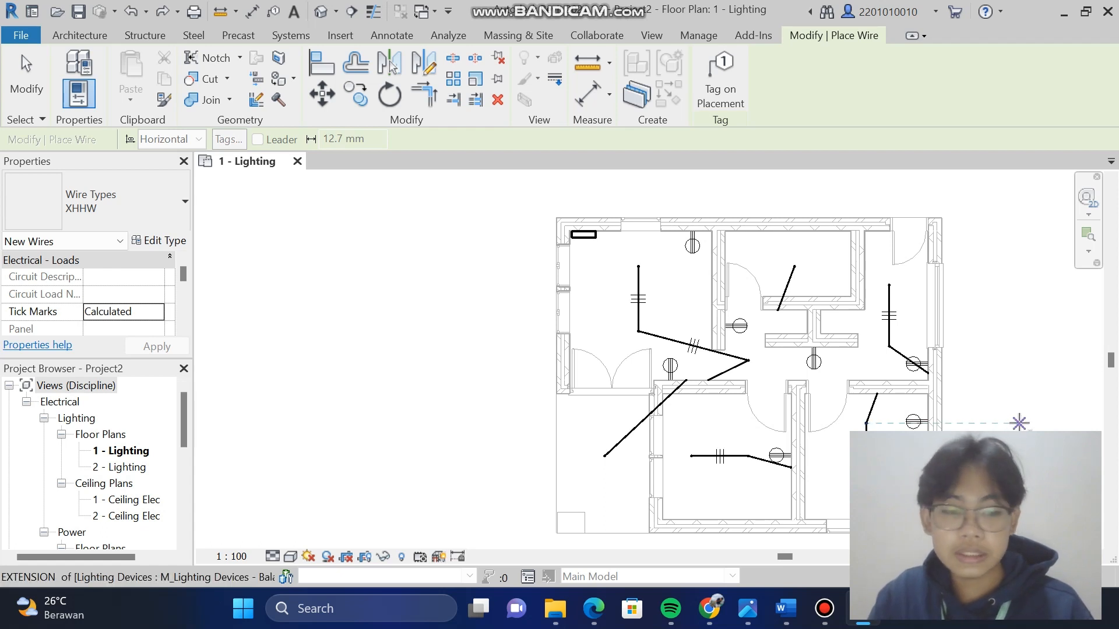
pyautogui.press('Escape')
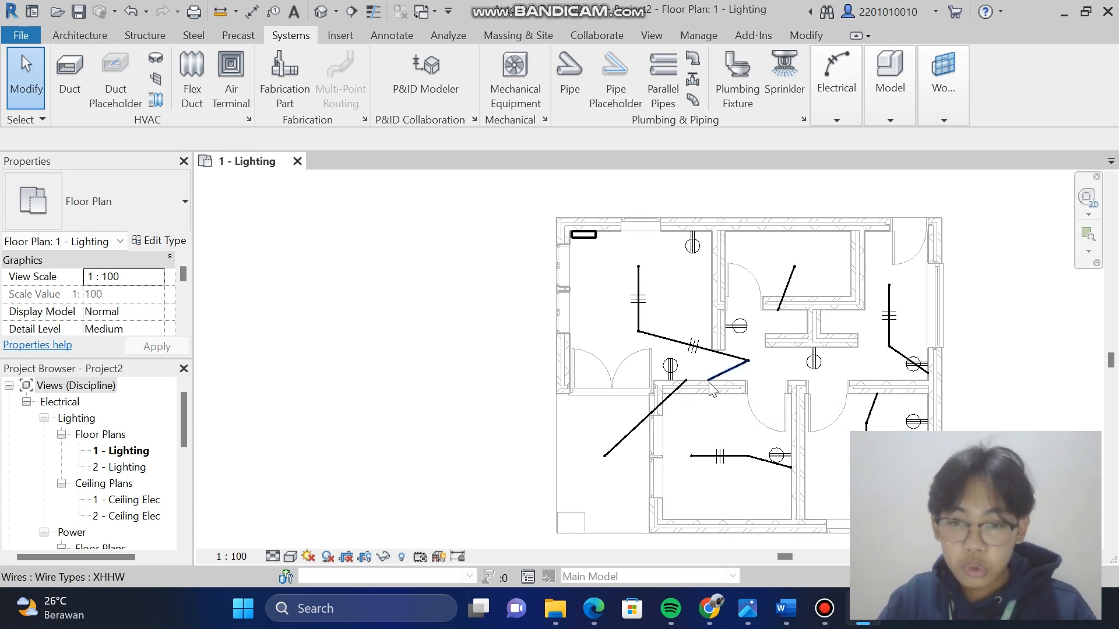
# Examine the electrical network and power circuit of the double-door room at its wired wall lighting device
pyautogui.scroll(-2, 711, 387)
pyautogui.scroll(5, 714, 389)
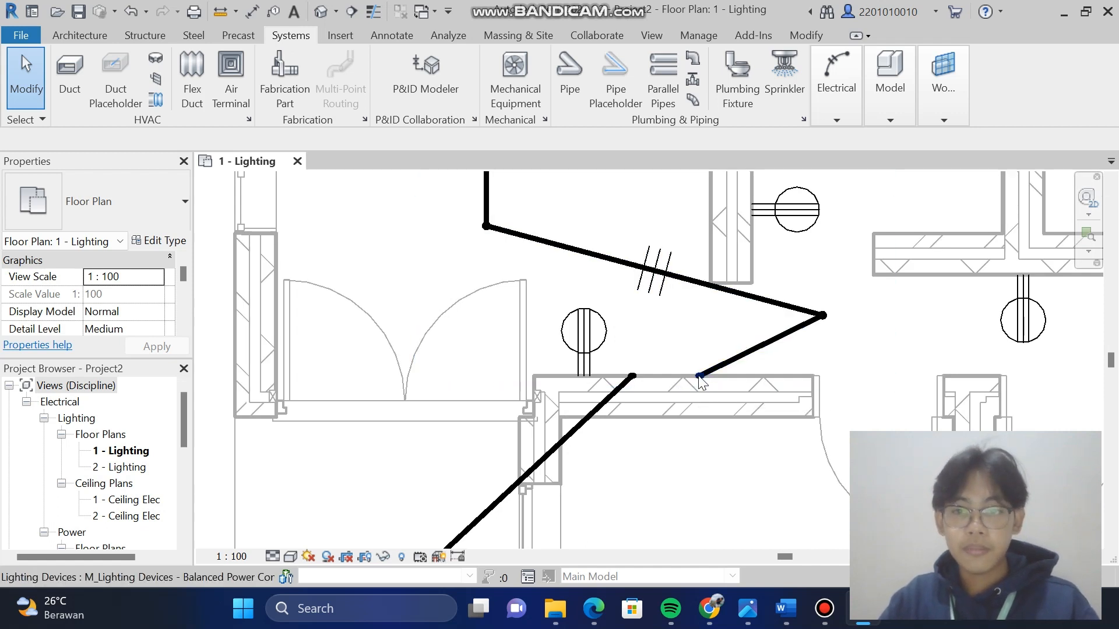
pyautogui.scroll(-1, 702, 382)
pyautogui.scroll(-2, 702, 382)
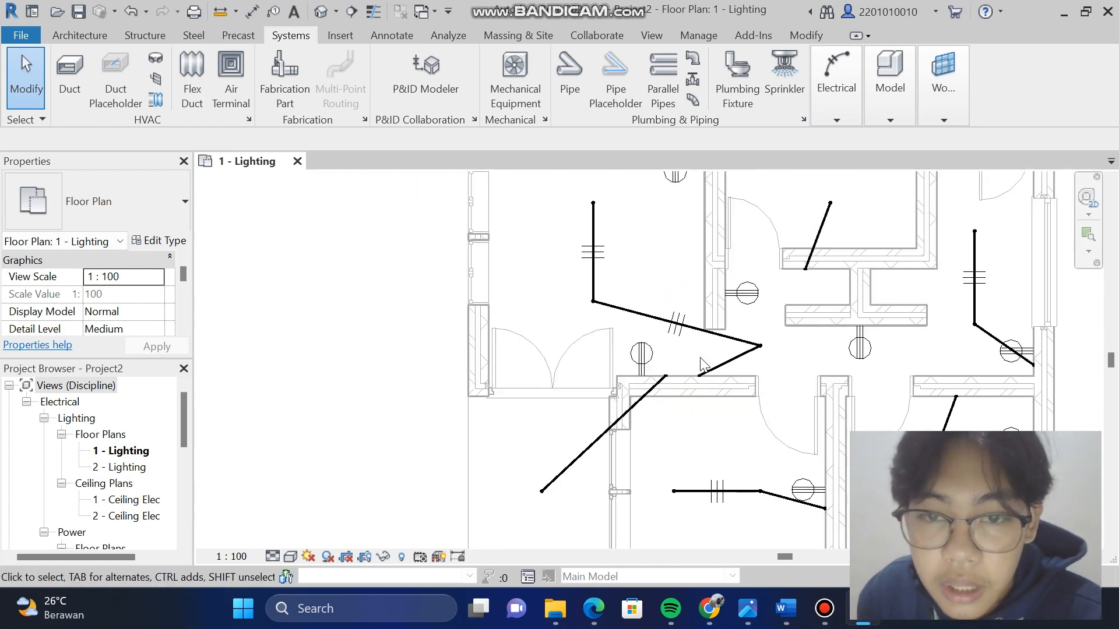
pyautogui.press('Tab')
pyautogui.press('Tab')
pyautogui.press('Tab')
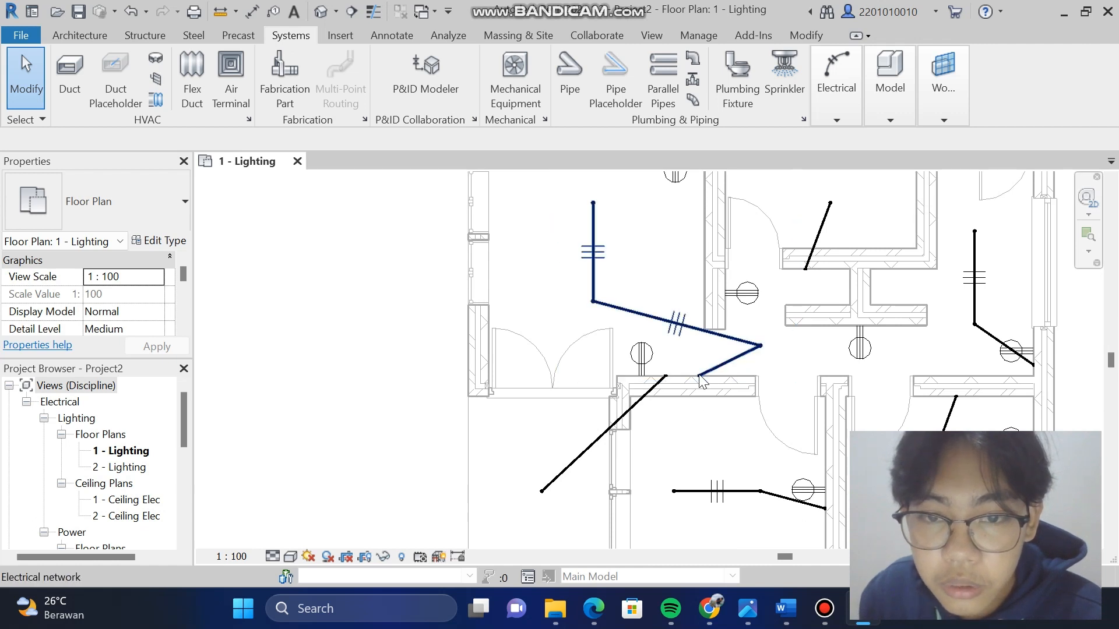
pyautogui.press('Tab')
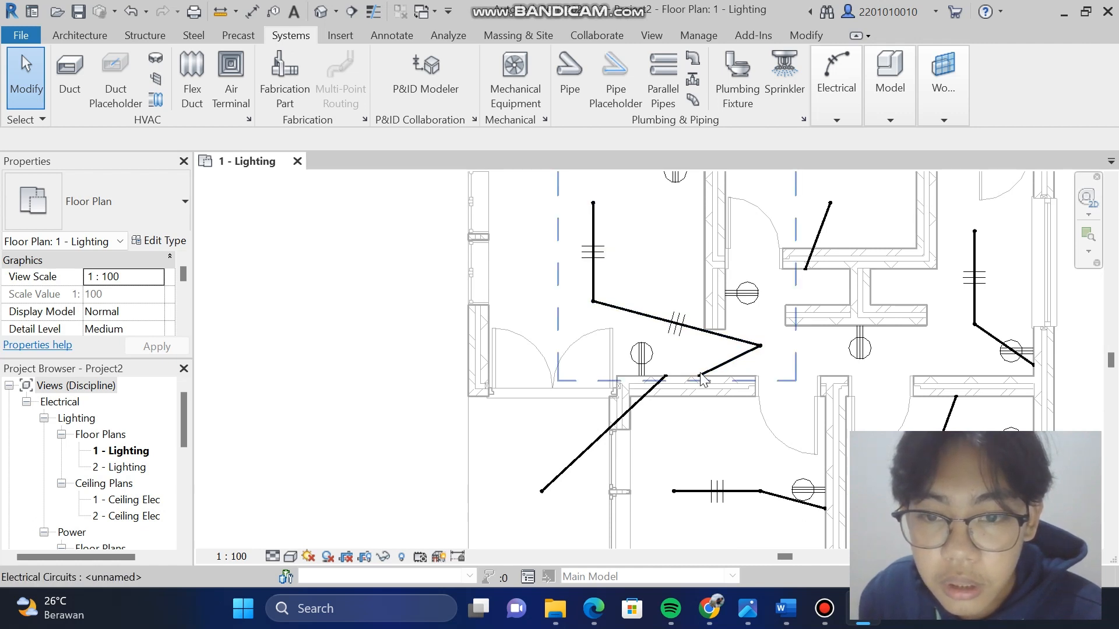
pyautogui.click(702, 381)
pyautogui.press('Escape')
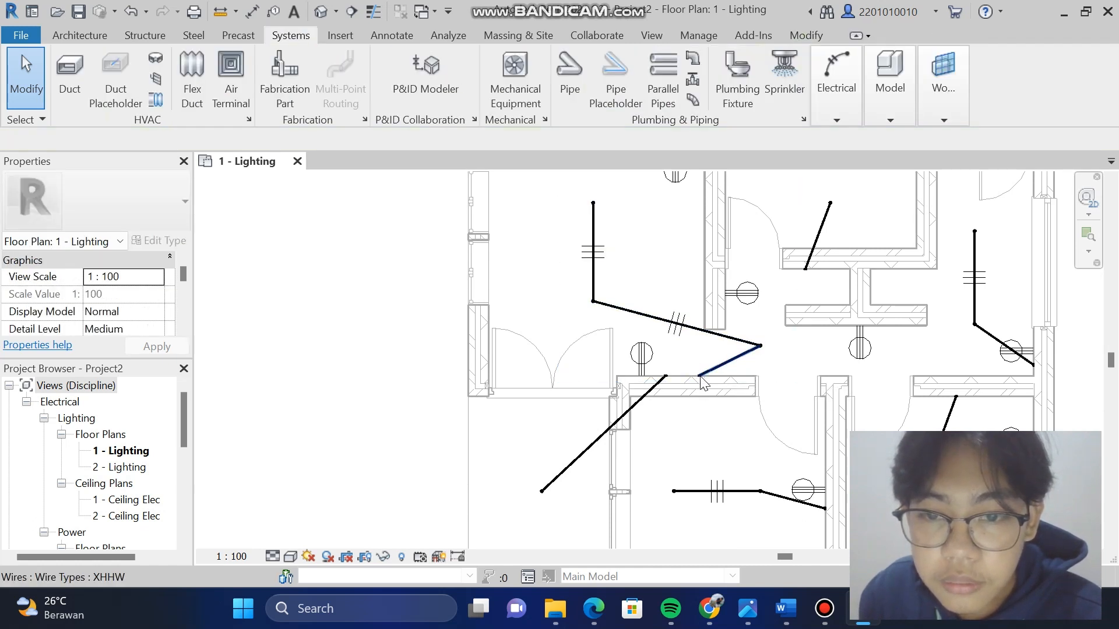
pyautogui.press('Tab')
pyautogui.press('Tab')
pyautogui.press('Tab')
pyautogui.press('Tab')
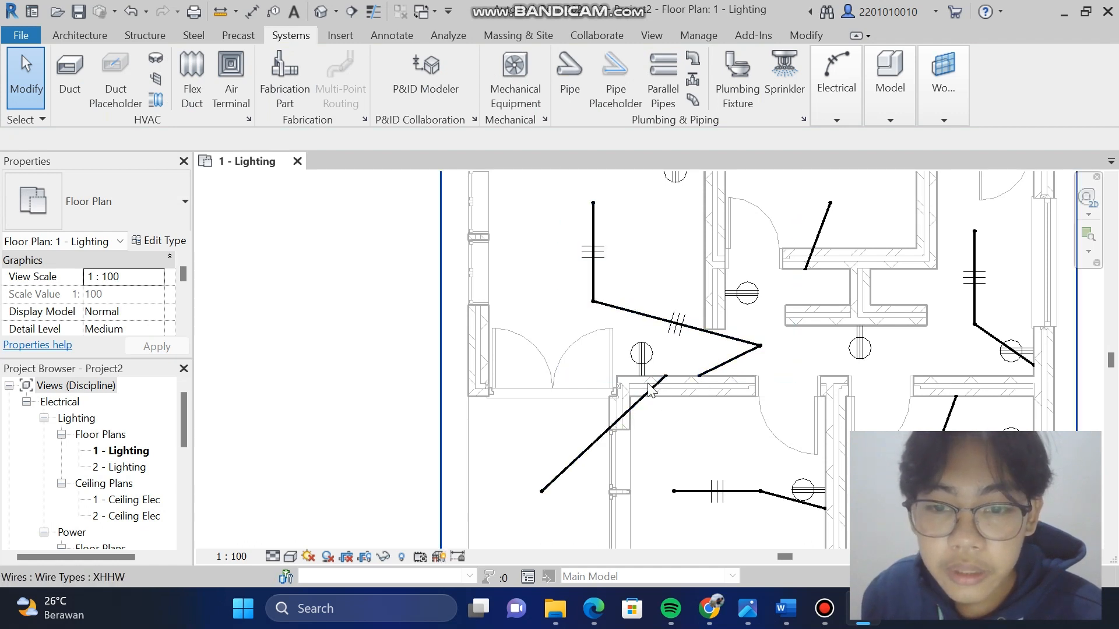
# Examine the electrical networks and circuits of the terrace, lower-middle, upper-right and upper-middle wires at their wall devices
pyautogui.press('Tab')
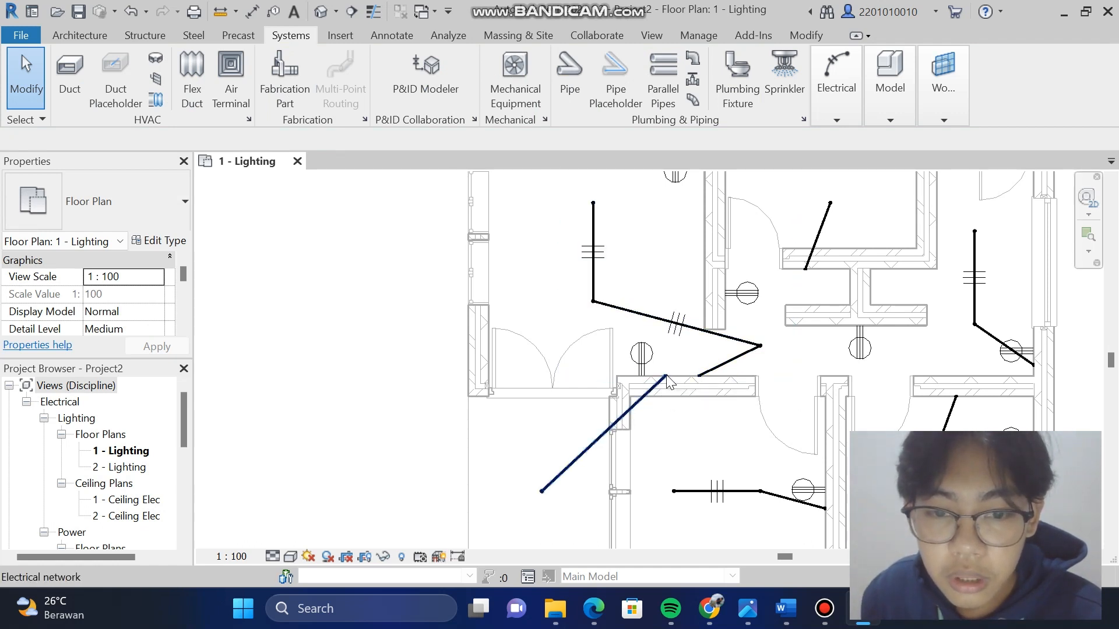
pyautogui.press('Tab')
pyautogui.press('Tab')
pyautogui.press('Tab')
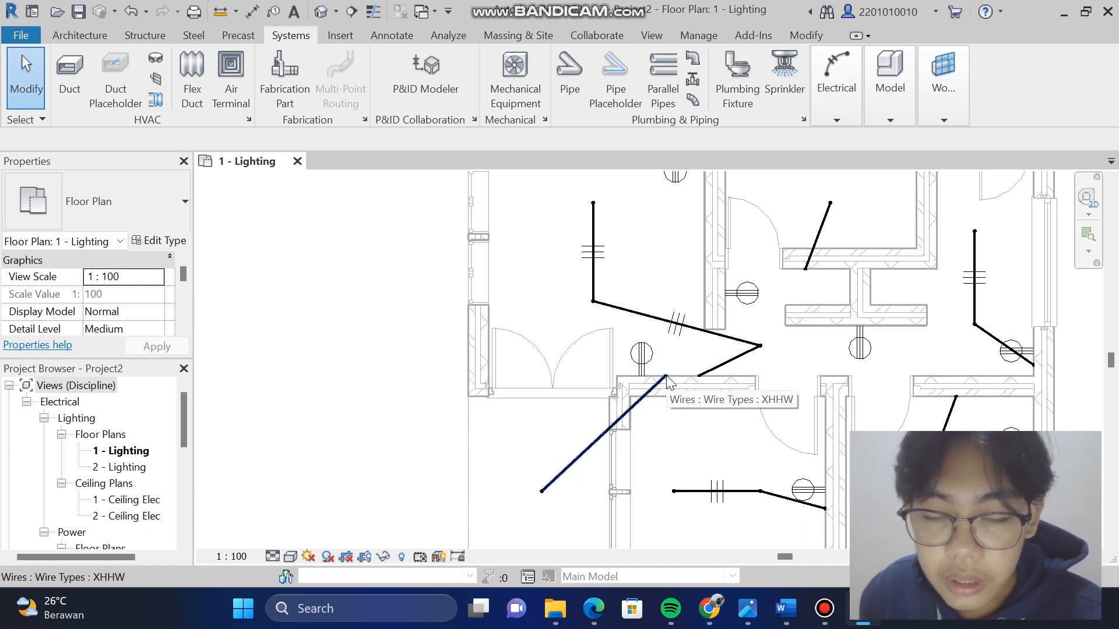
pyautogui.press('Tab')
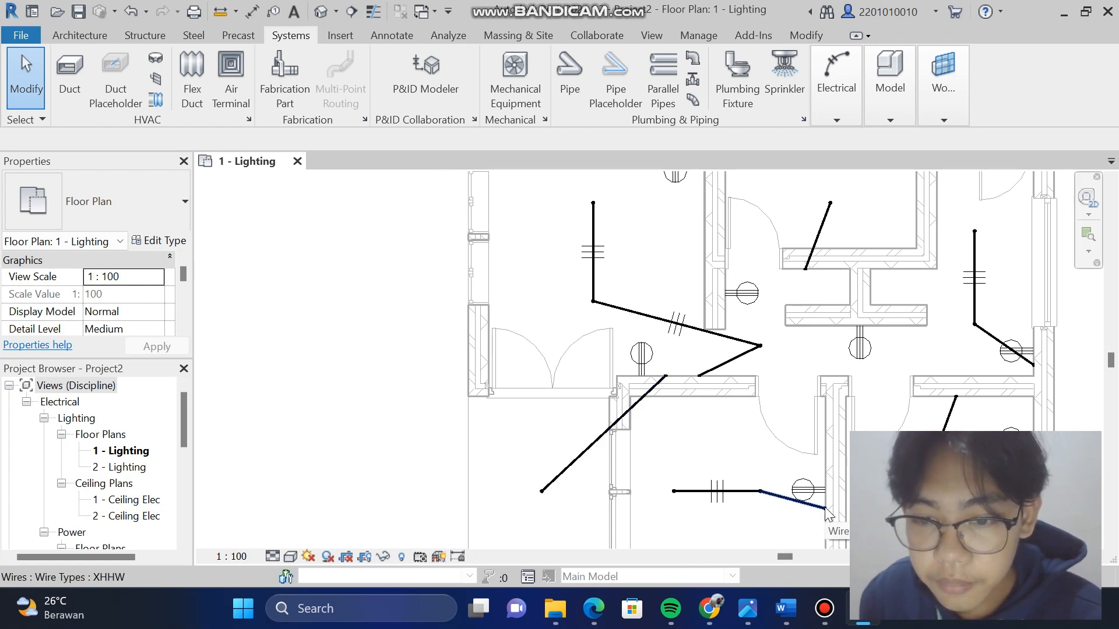
pyautogui.press('Tab')
pyautogui.press('Tab')
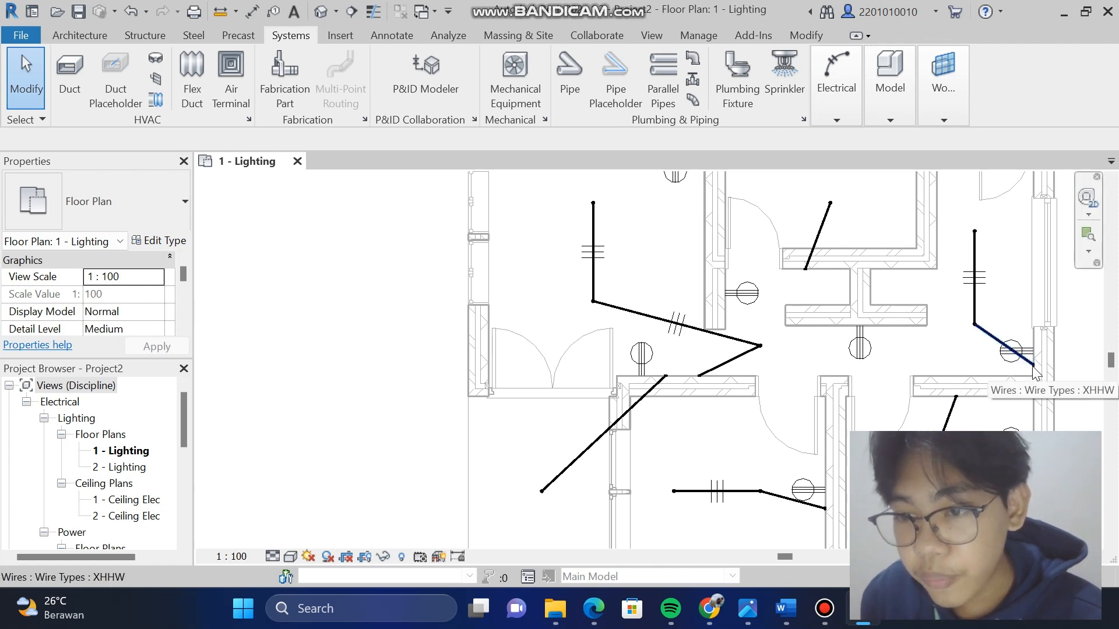
pyautogui.press('Tab')
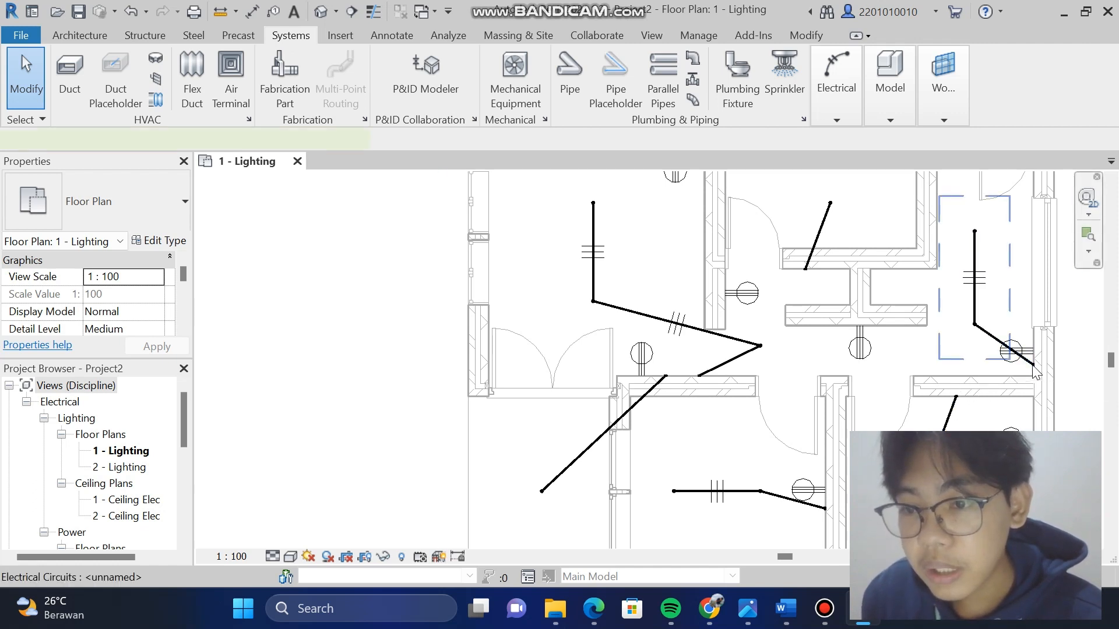
pyautogui.click(1034, 373)
pyautogui.press('Escape')
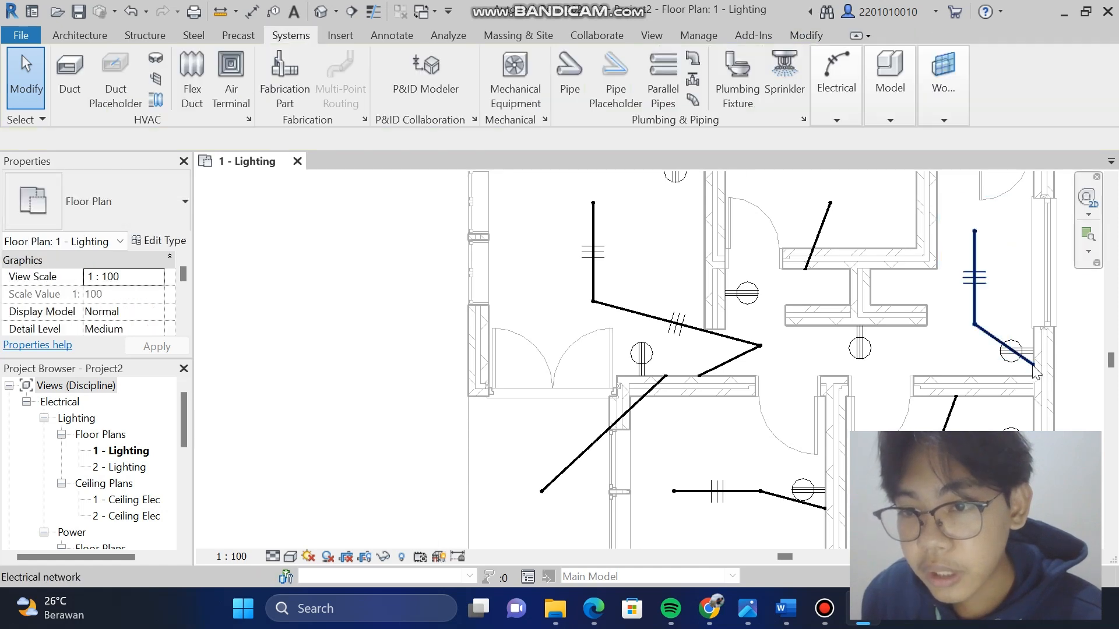
pyautogui.scroll(1, 816, 302)
pyautogui.scroll(-1, 813, 314)
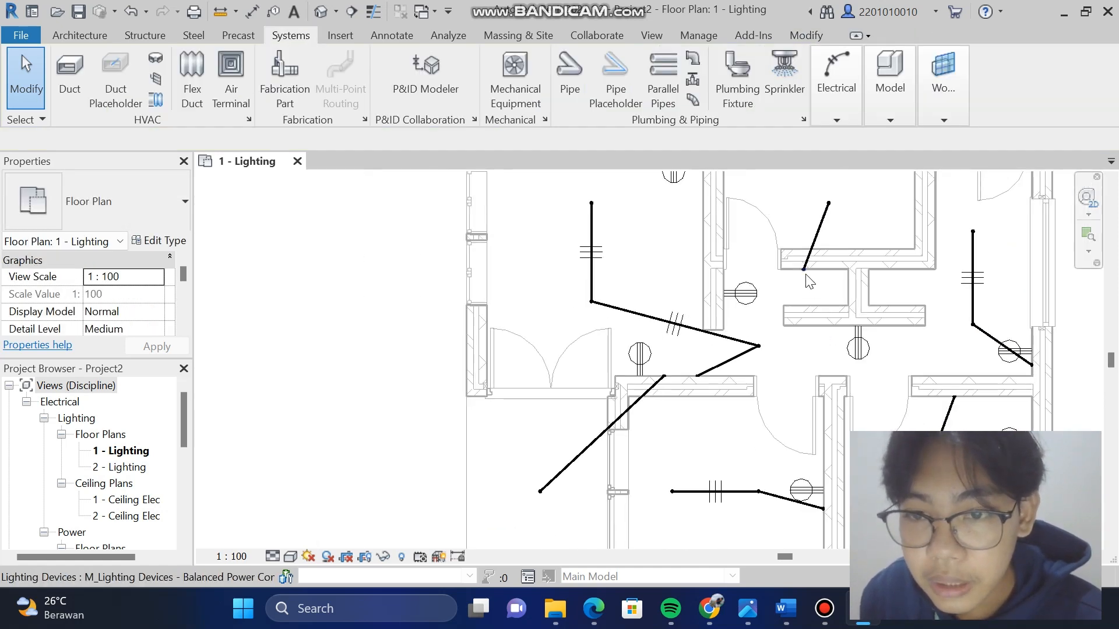
pyautogui.press('Tab')
# Open the default 3D view of the project
pyautogui.scroll(-4, 806, 277)
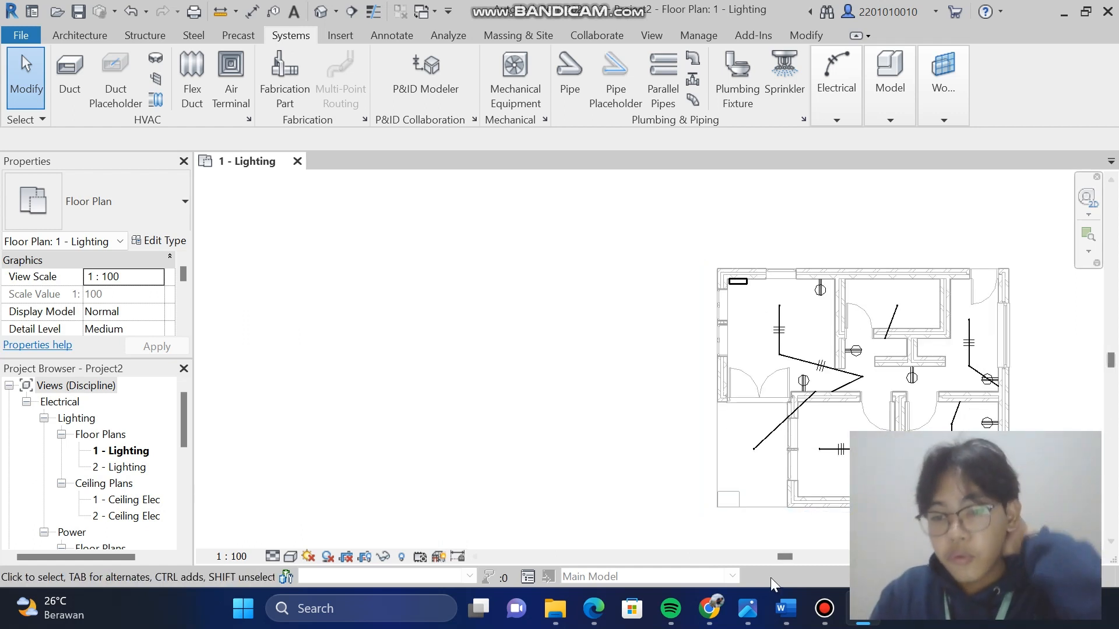
pyautogui.moveTo(791, 558); pyautogui.dragTo(869, 558)
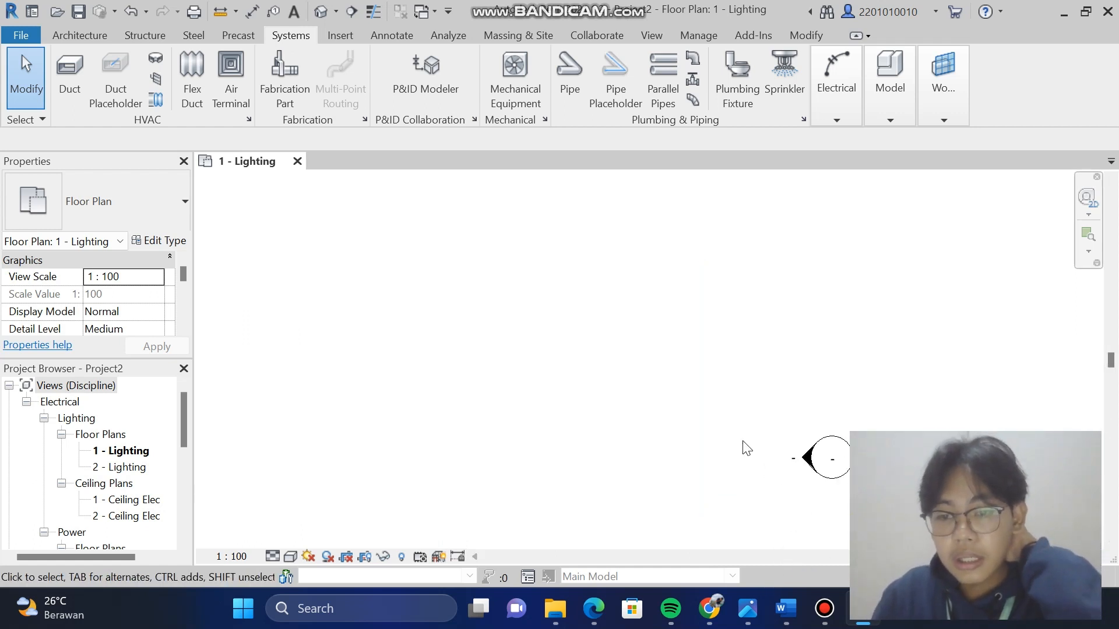
pyautogui.scroll(-2, 747, 448)
pyautogui.moveTo(785, 558); pyautogui.dragTo(707, 532)
pyautogui.scroll(3, 737, 495)
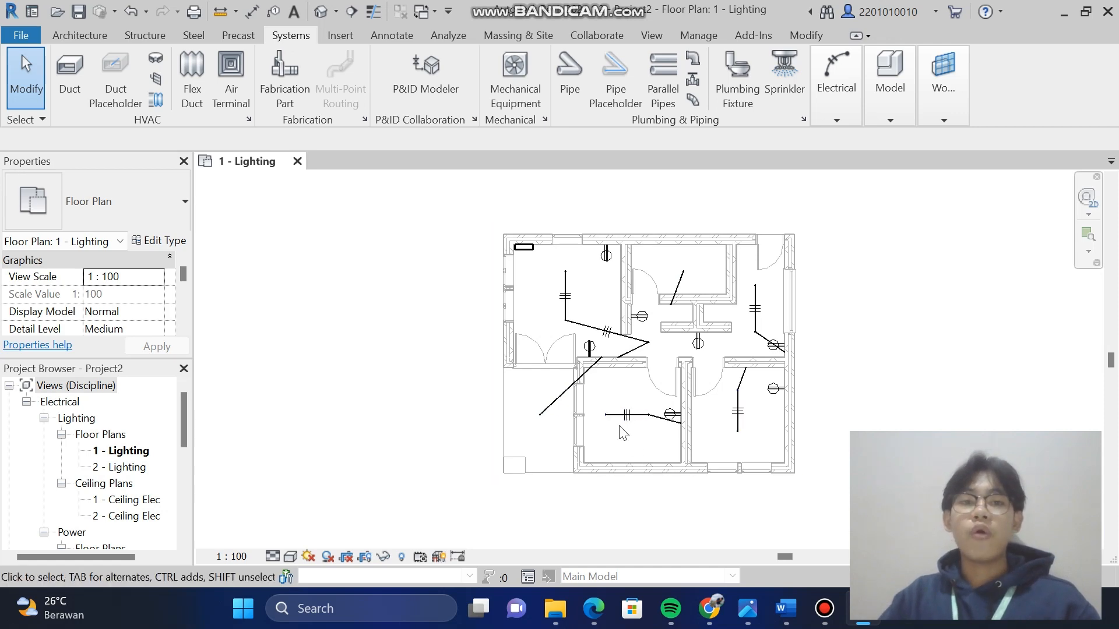
pyautogui.click(319, 13)
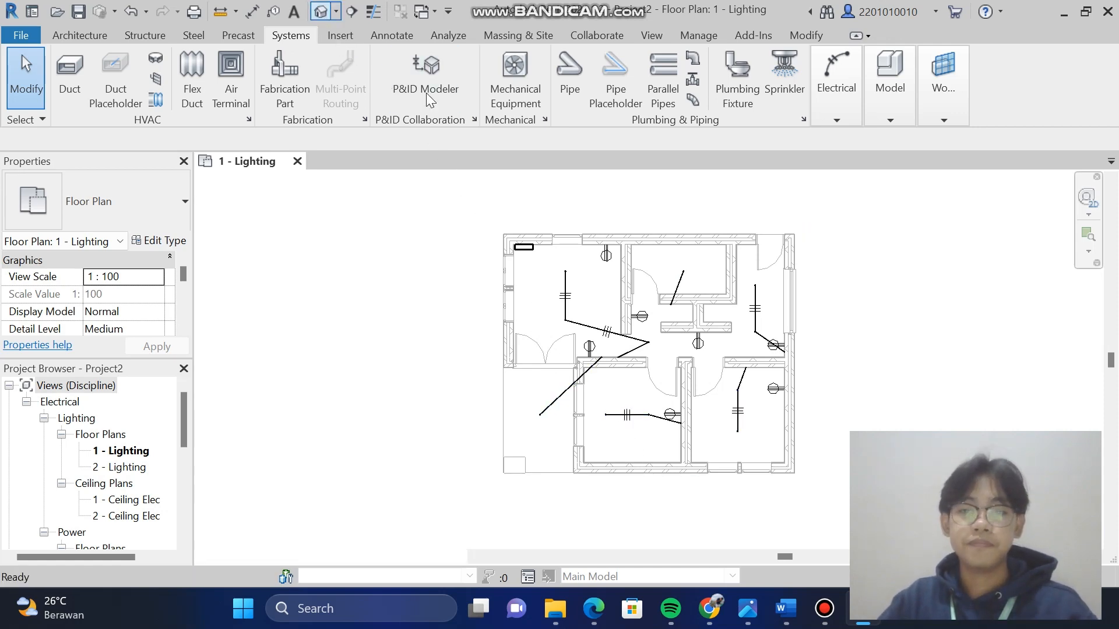